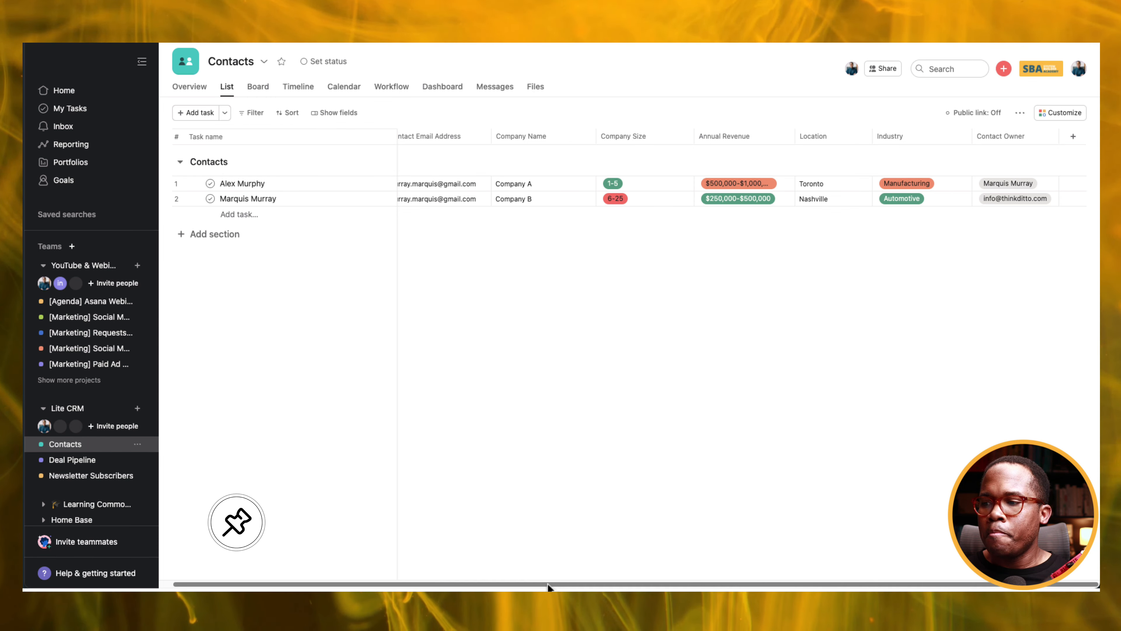
Add a new contact row with the contact's name, e-mail address and Dunder Mifflin as company.
left_click_drag(548, 584, 481, 583)
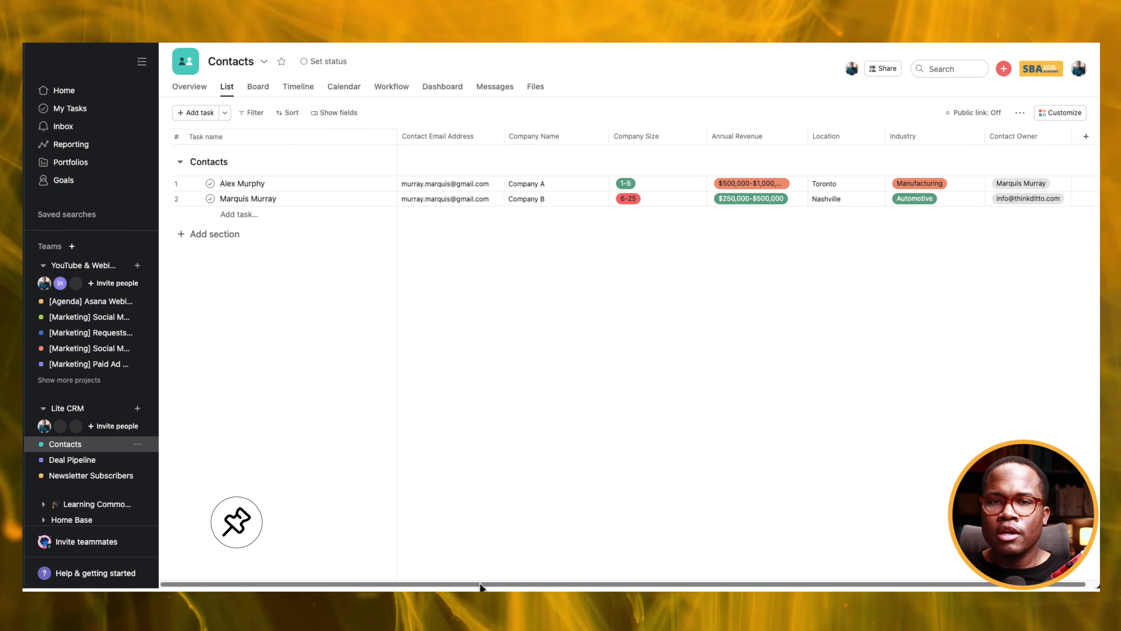
left_click(196, 113)
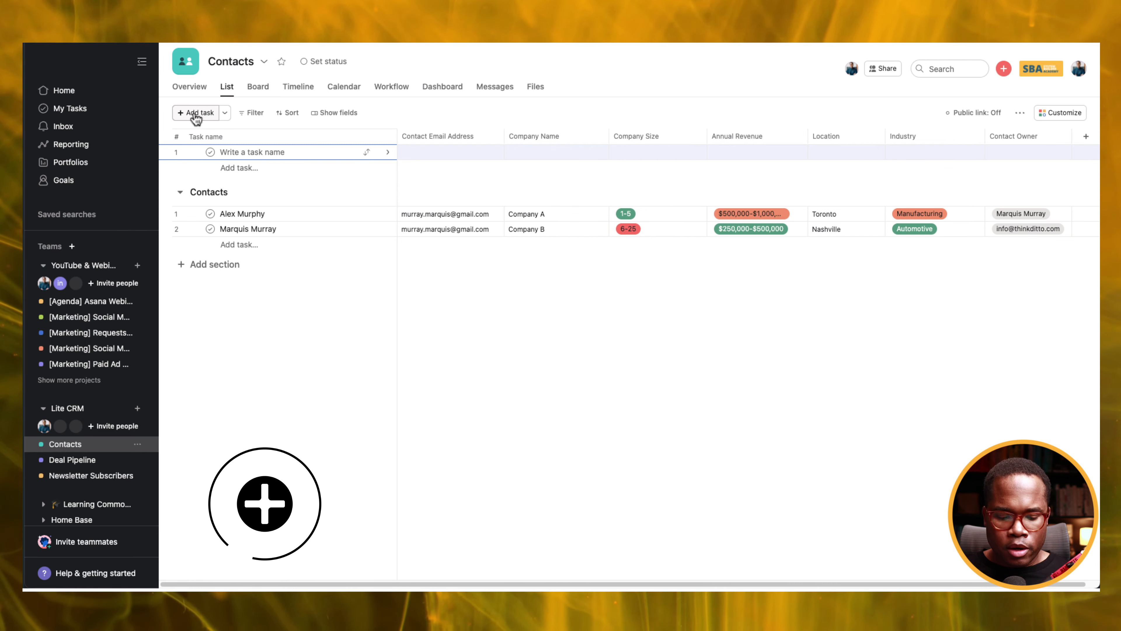
type("Person")
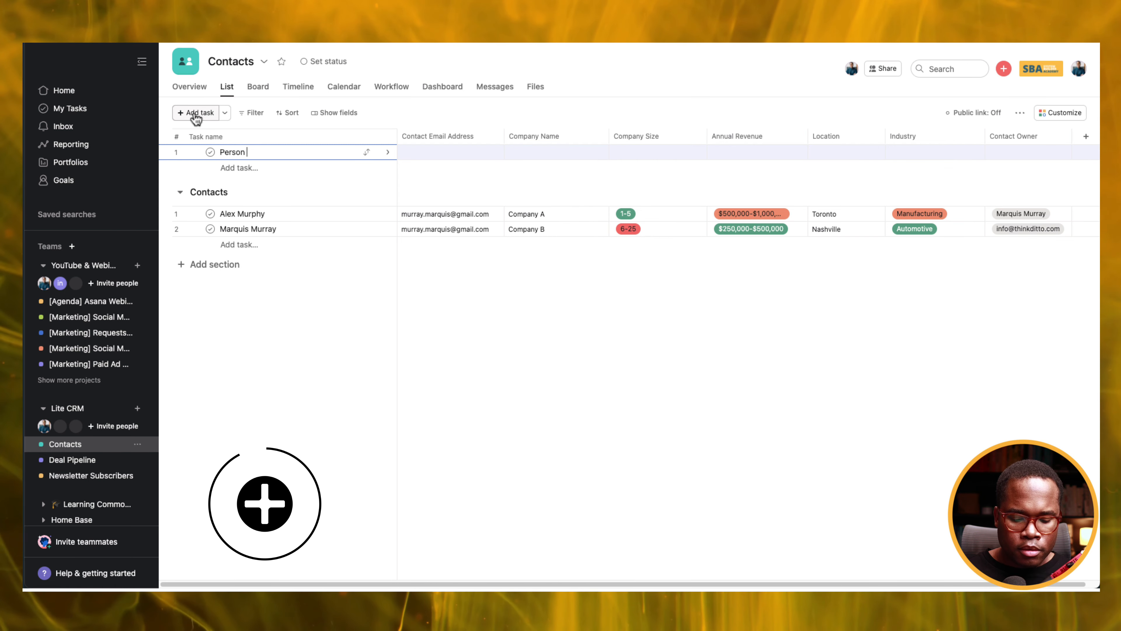
type(" Name")
key("ctrl+a")
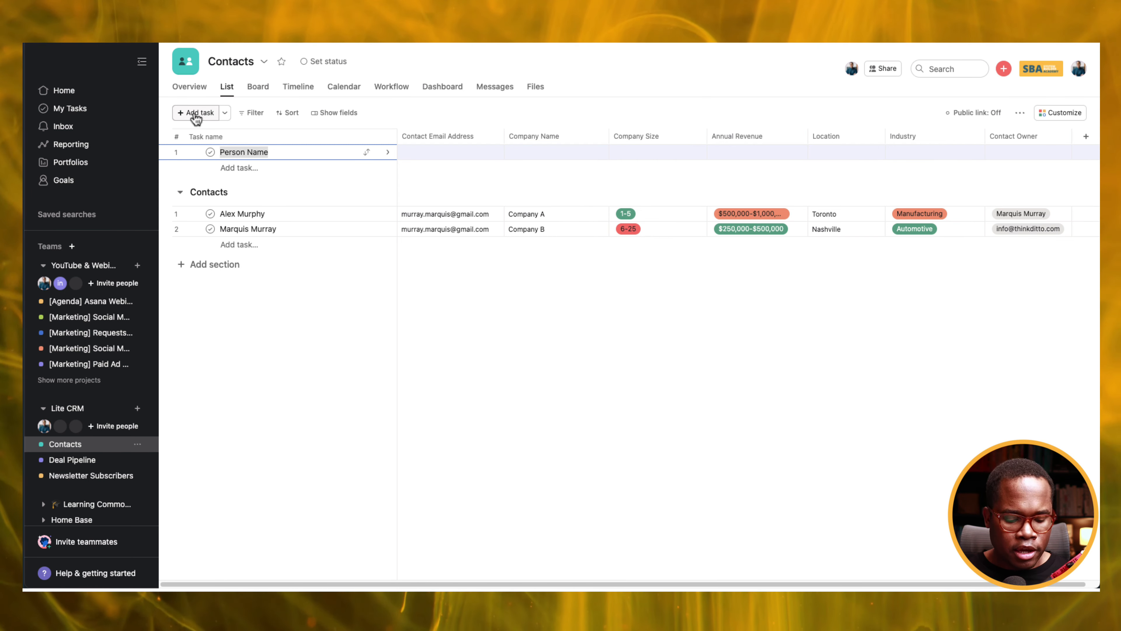
type("Prison Mi")
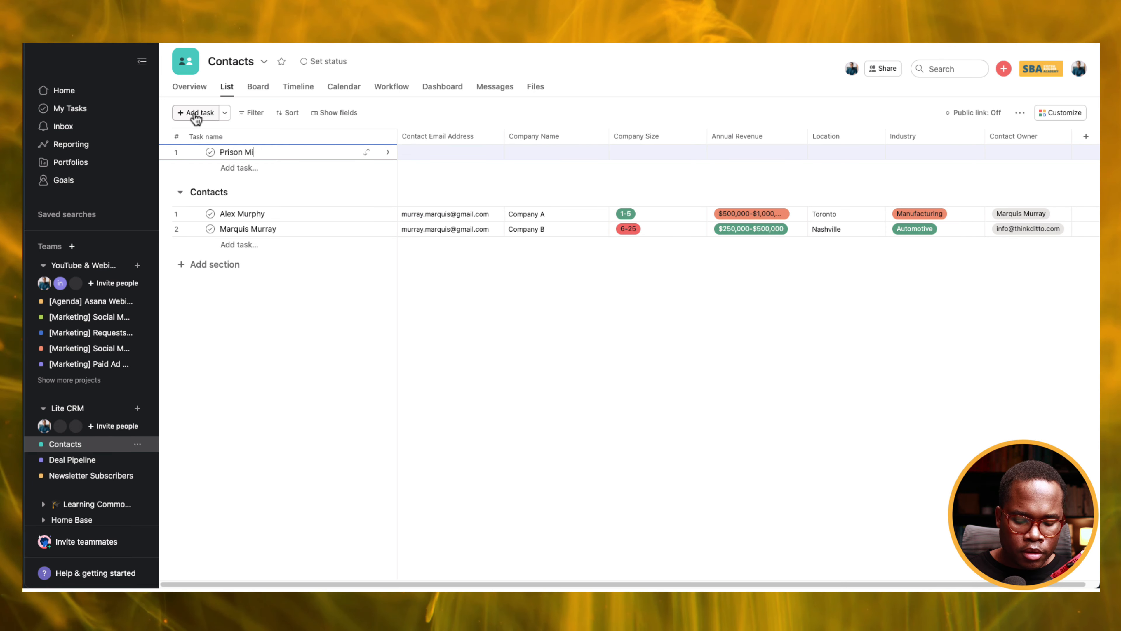
type("ke")
left_click(401, 153)
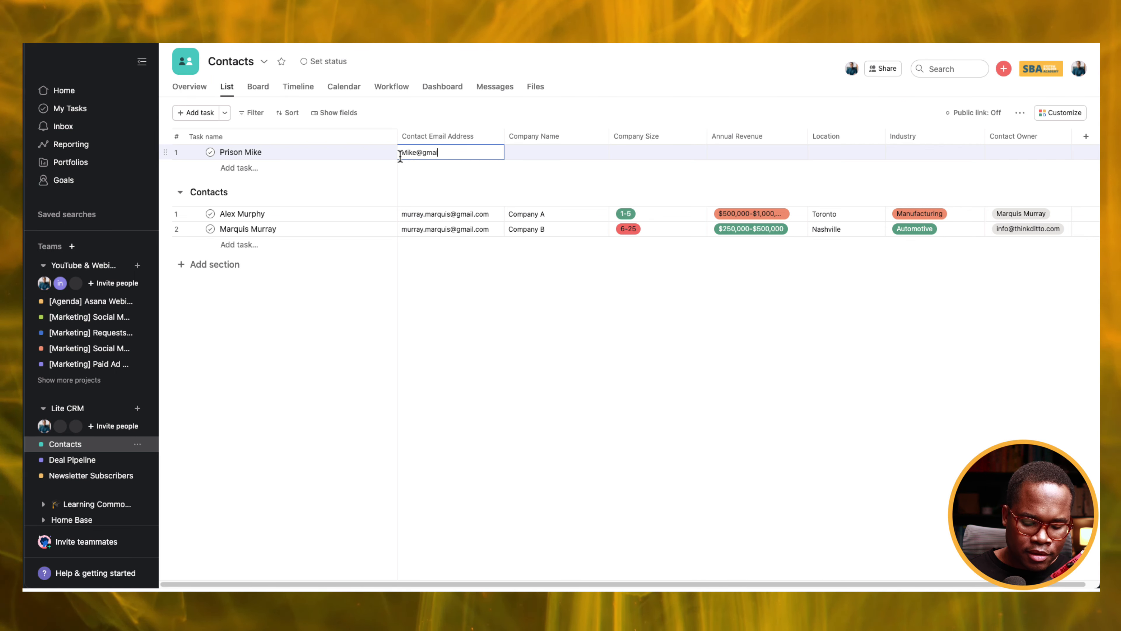
left_click(538, 153)
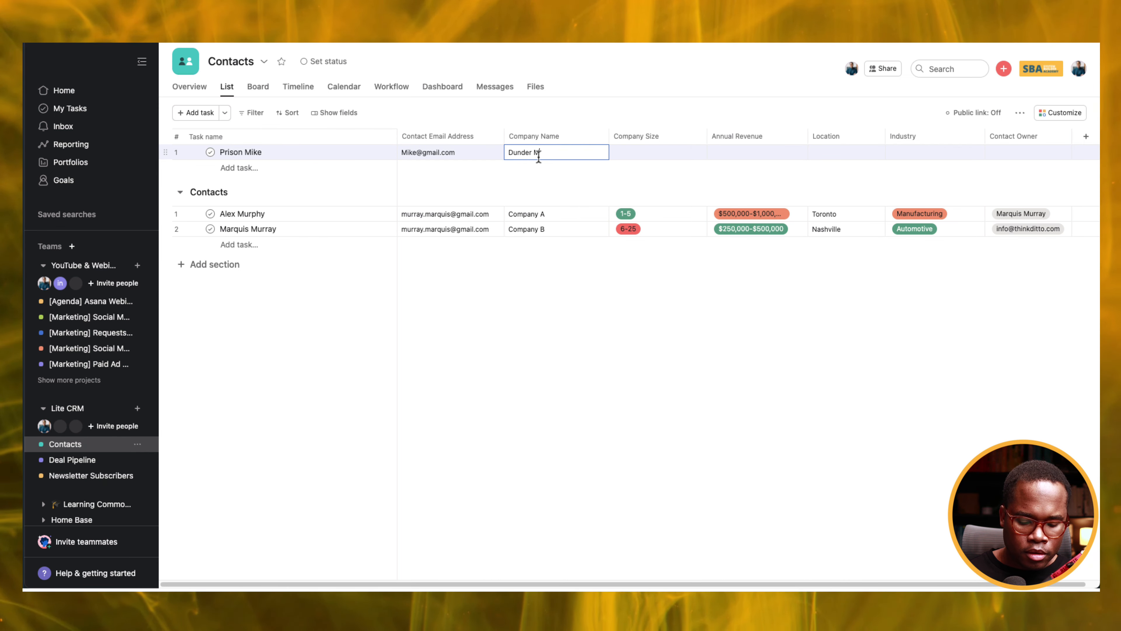
left_click(640, 156)
Set size 26-50, revenue $1,000,000-$5,000,000, location Scarnton Penn, Manufacturing, an owner, and move it into Contacts.
left_click(660, 233)
left_click(734, 152)
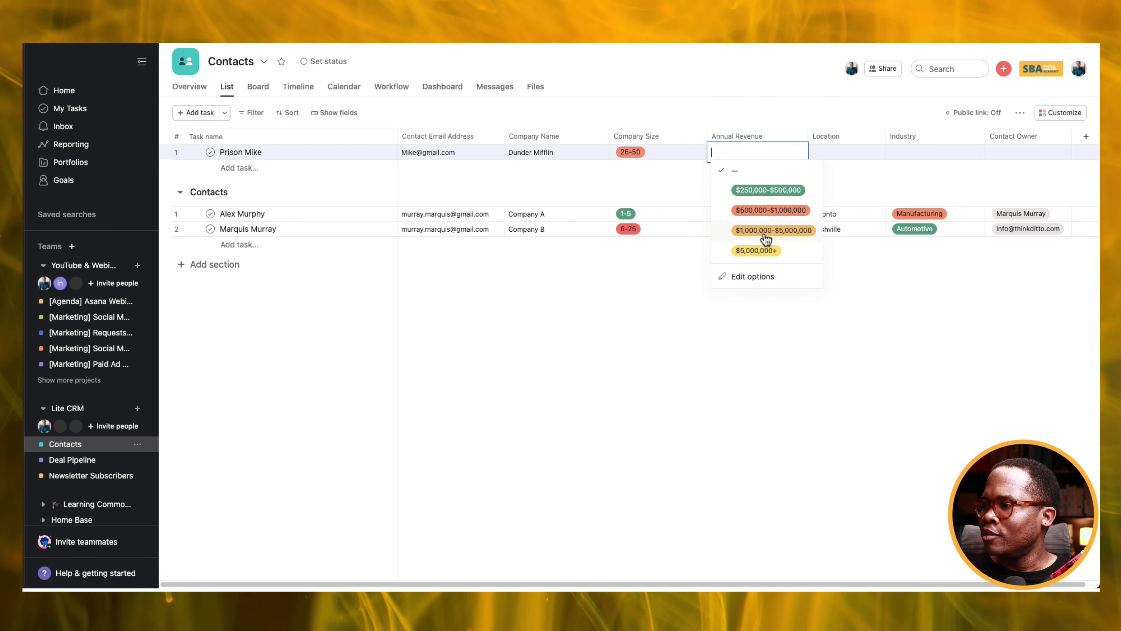
left_click(773, 230)
left_click(841, 152)
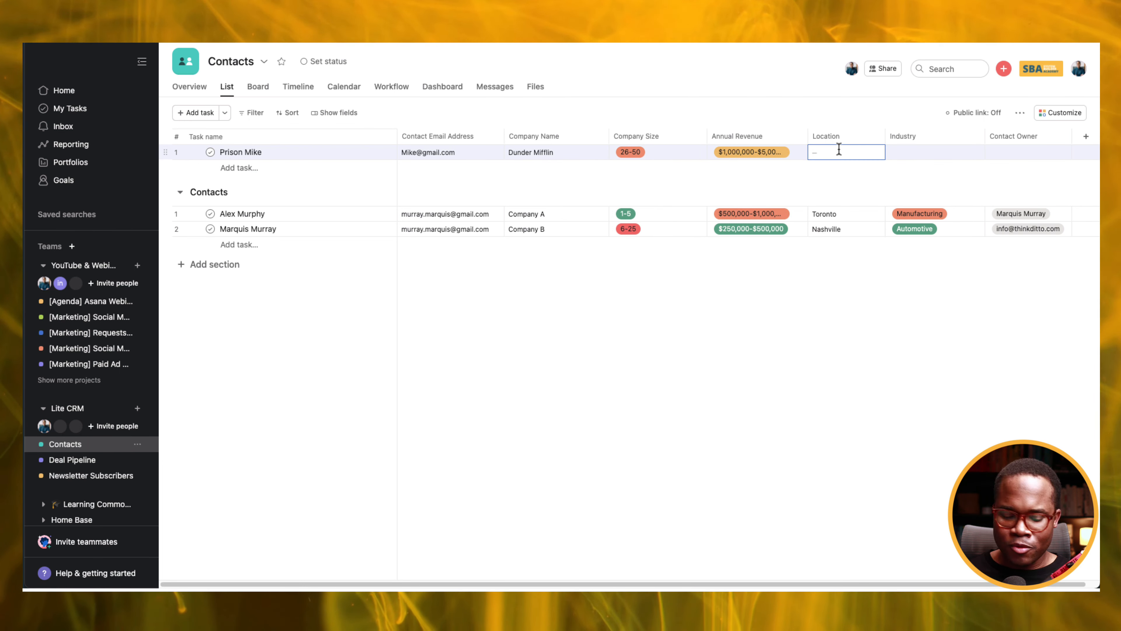
type("Scarnton Penn")
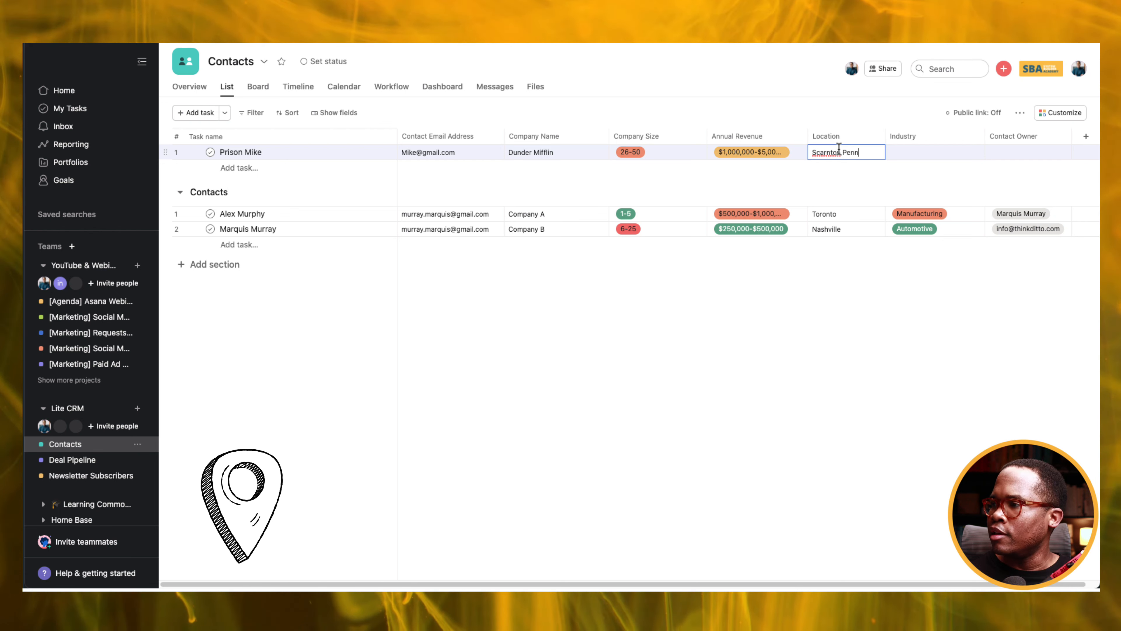
left_click(910, 153)
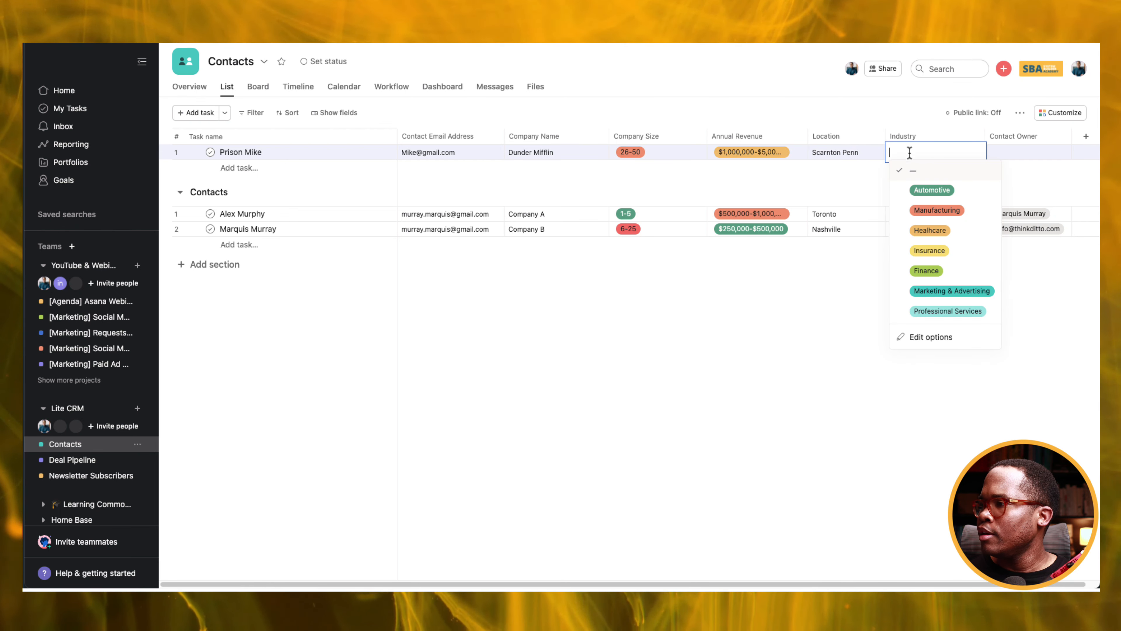
left_click(934, 210)
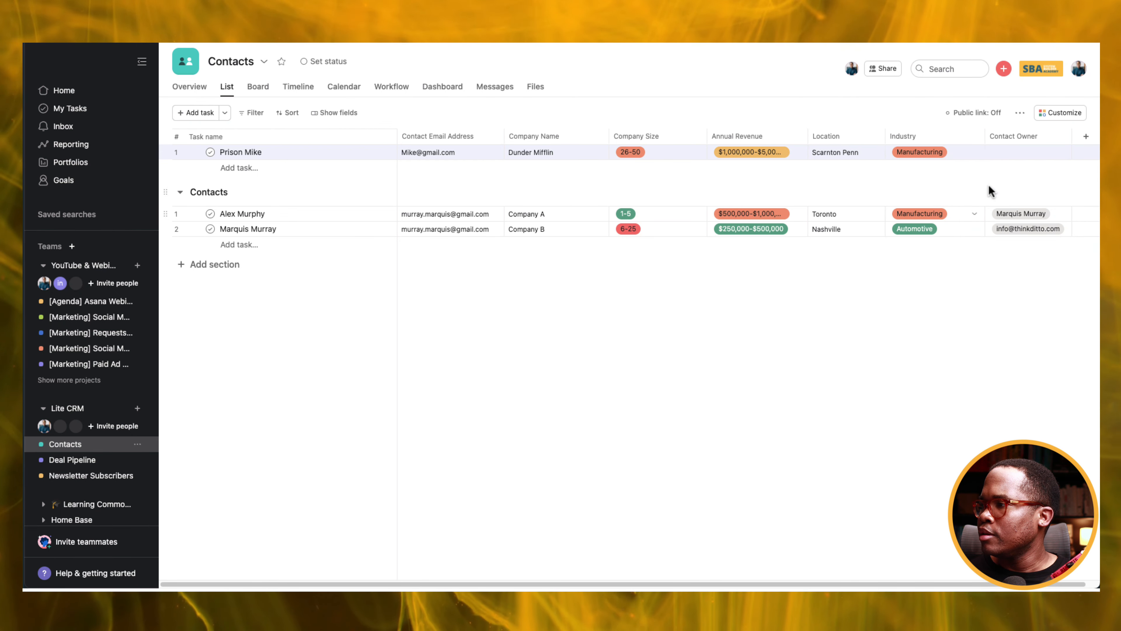
left_click(1043, 155)
left_click(823, 173)
left_click(551, 371)
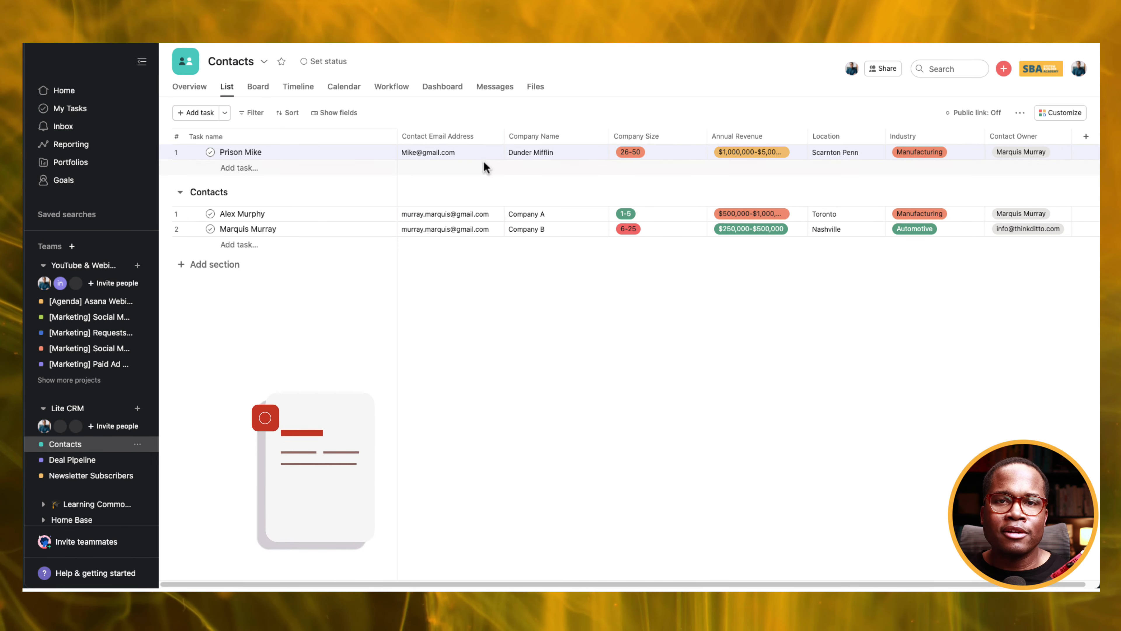
left_click_drag(160, 150, 185, 235)
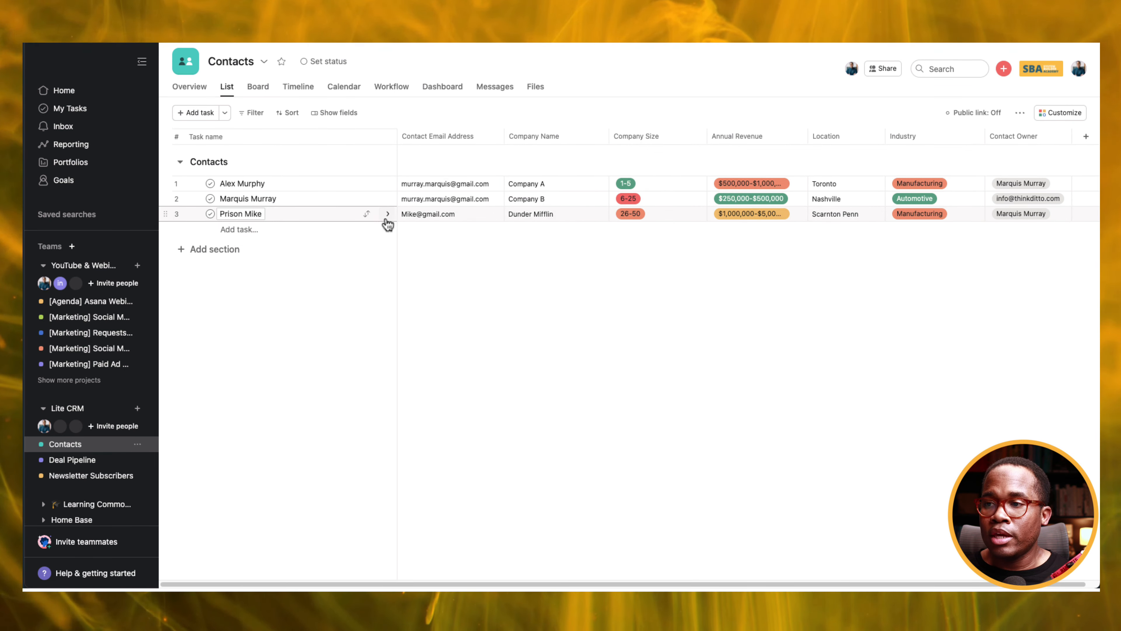
left_click(388, 215)
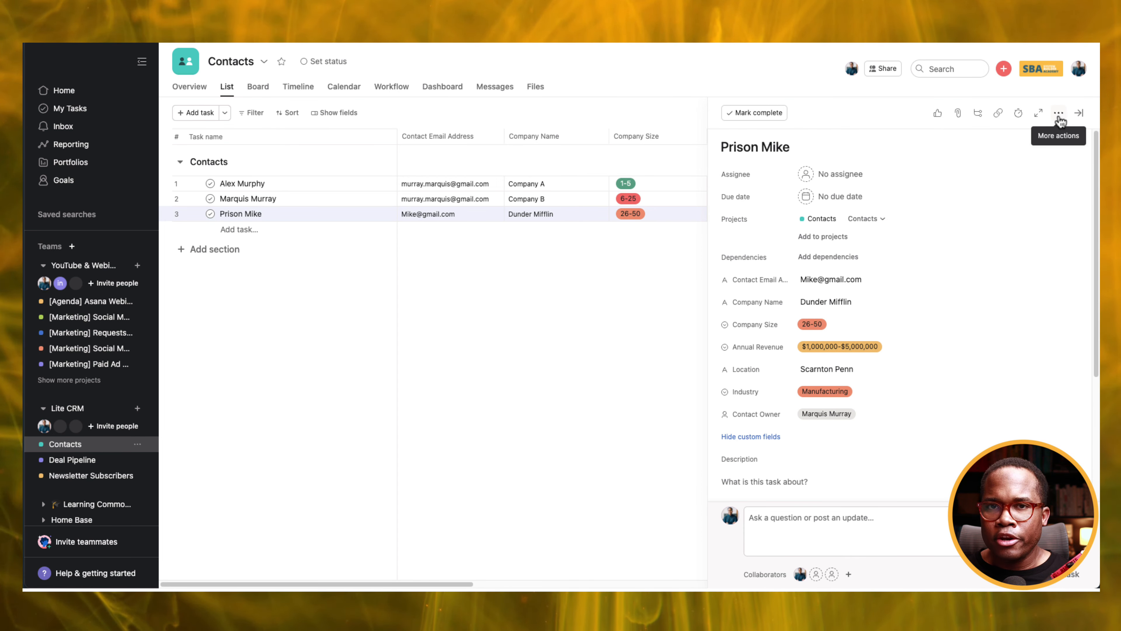
scroll(777, 319, "down", 5)
left_click(786, 305)
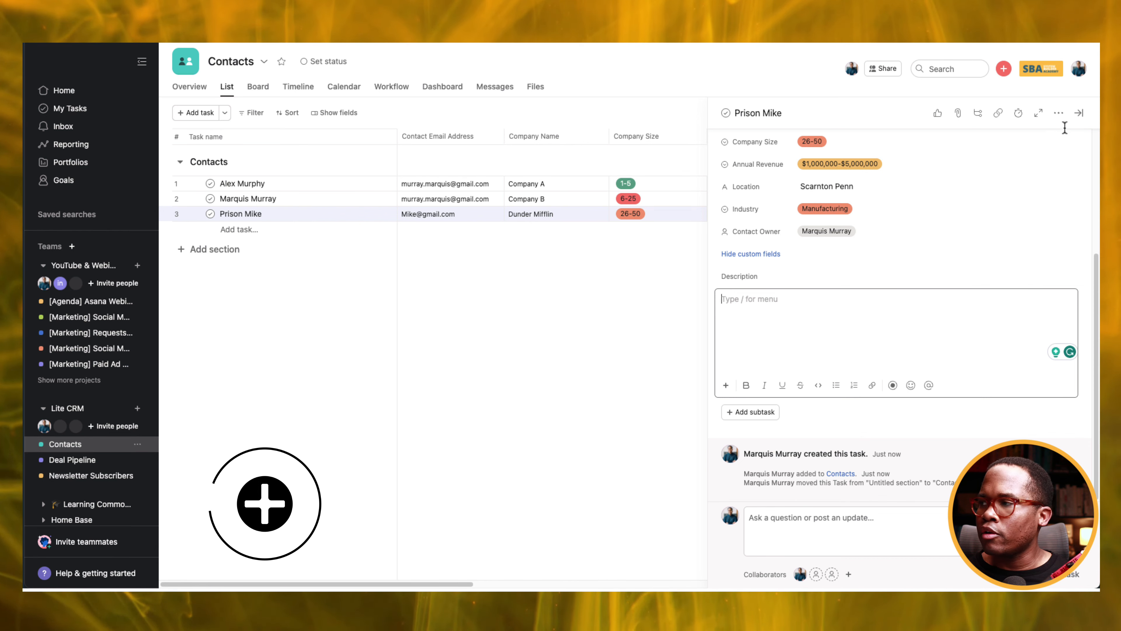
left_click(1059, 114)
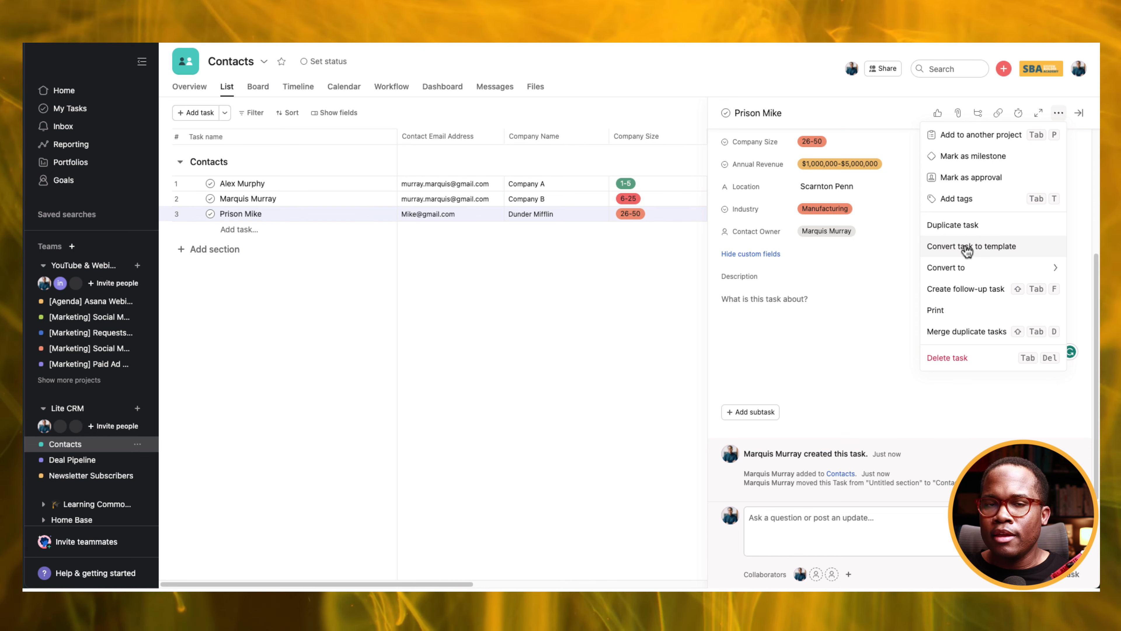
left_click(597, 358)
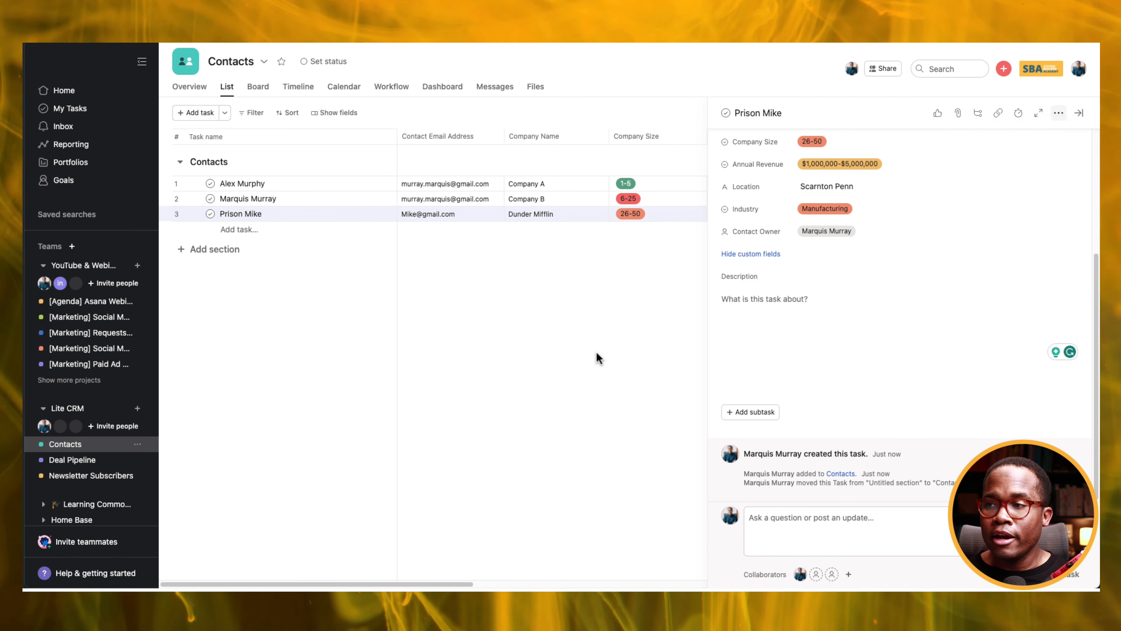
left_click(597, 358)
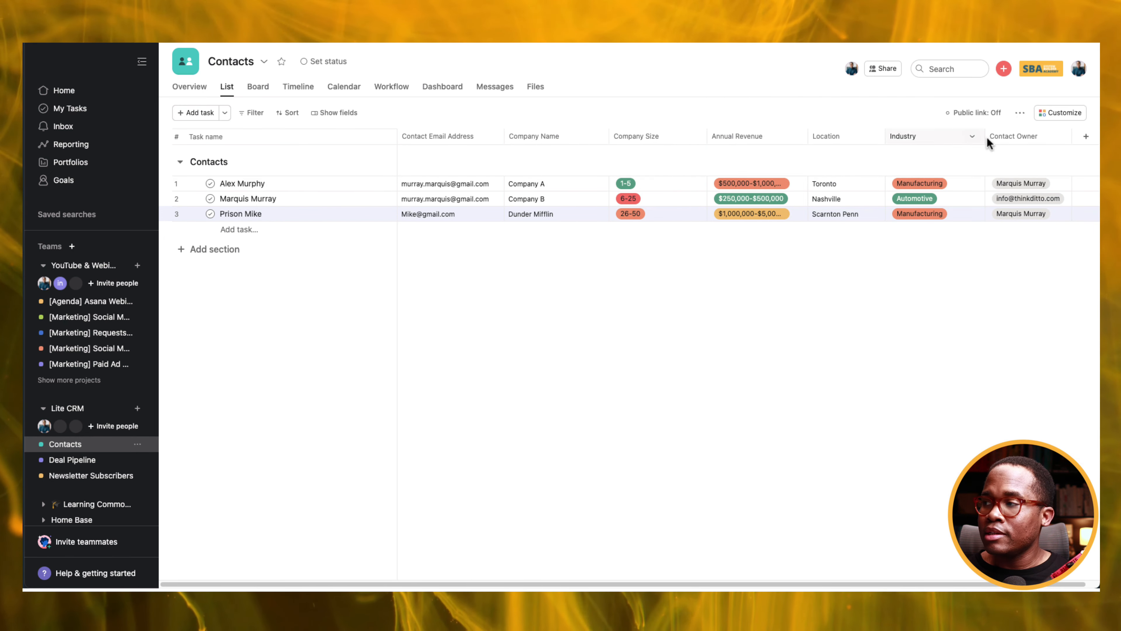
Open the New Contact Form for editing from the project's customization forms.
left_click(1063, 114)
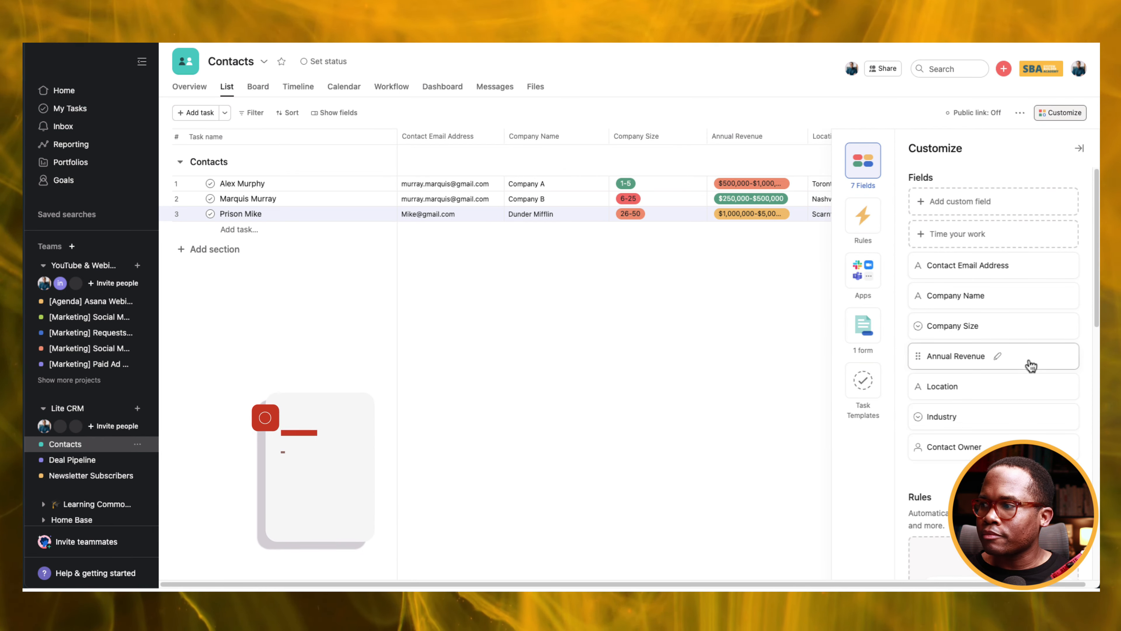
left_click(858, 330)
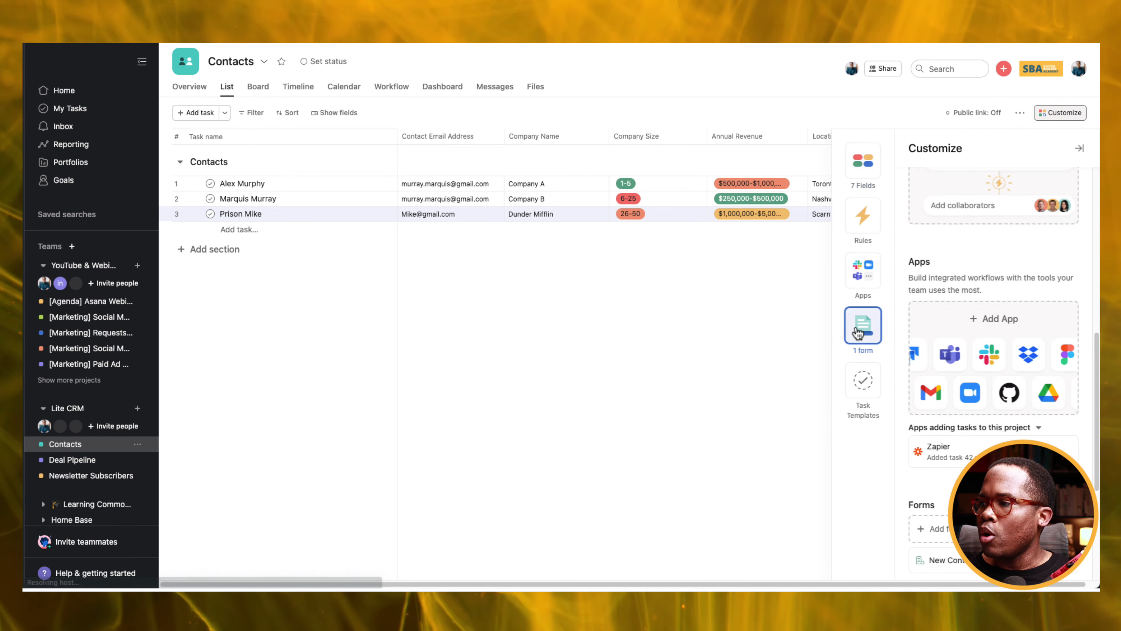
left_click(1043, 322)
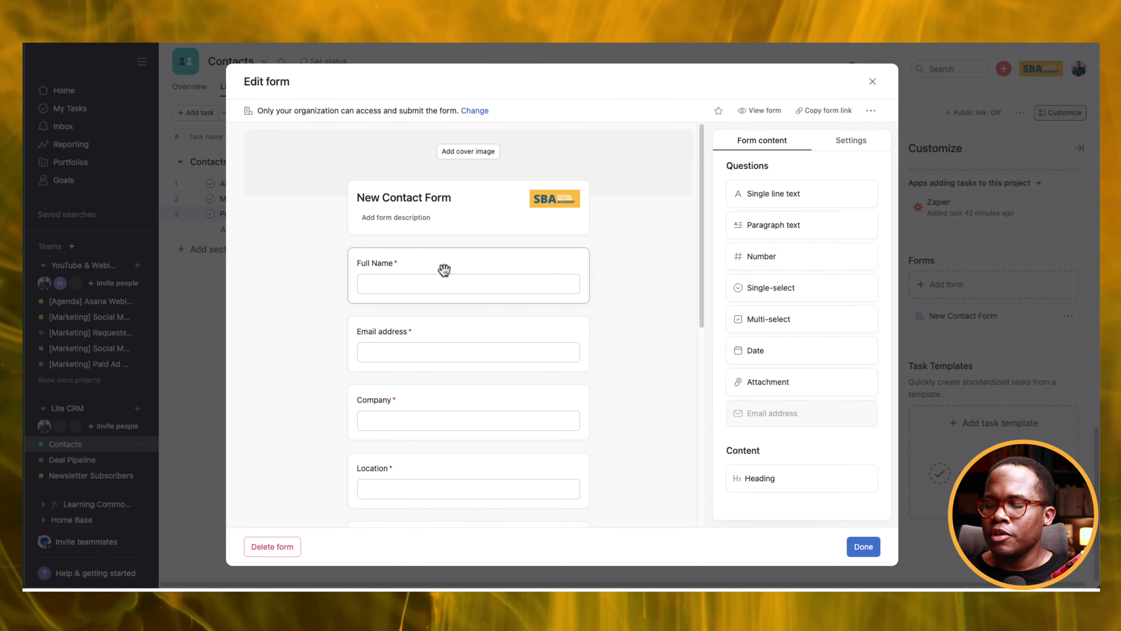
scroll(444, 269, "down", 2)
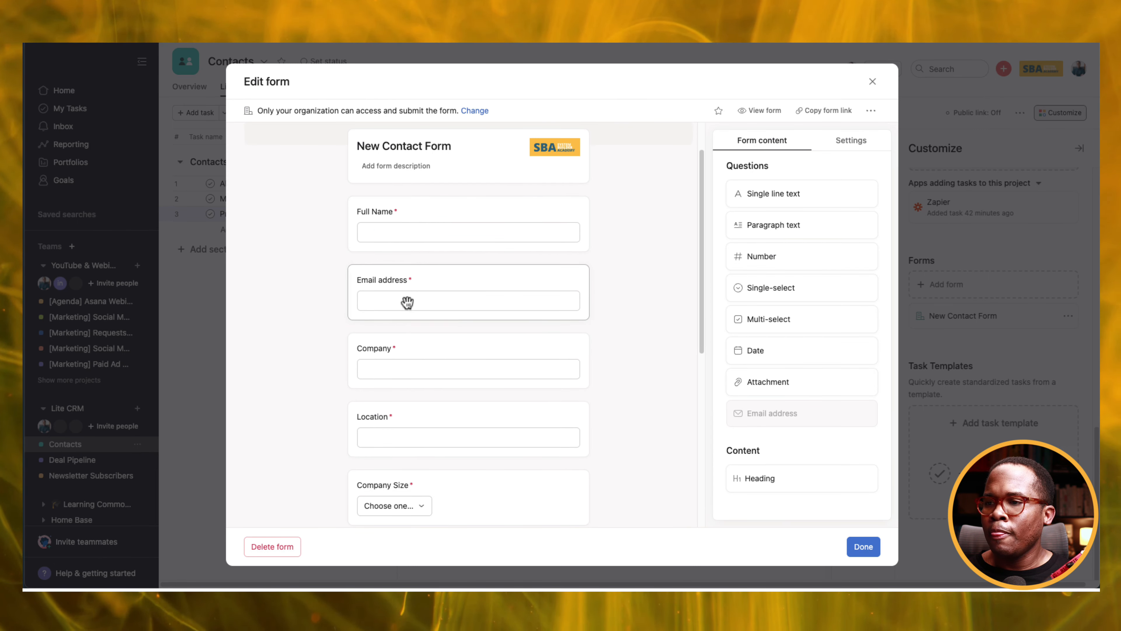
scroll(424, 305, "down", 4)
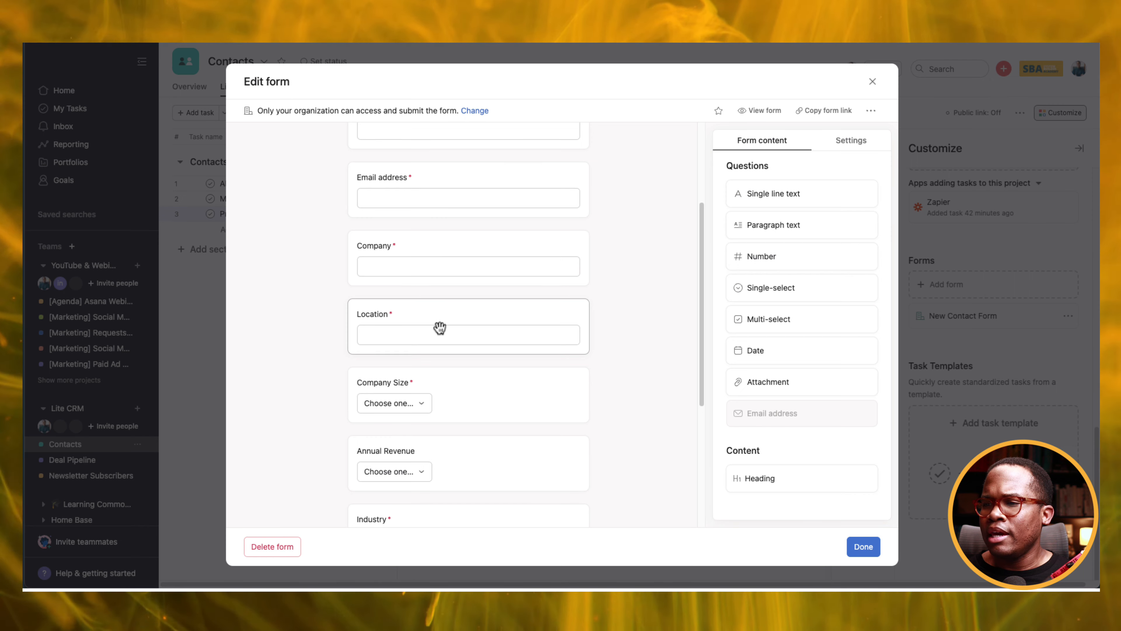
scroll(442, 318, "down", 7)
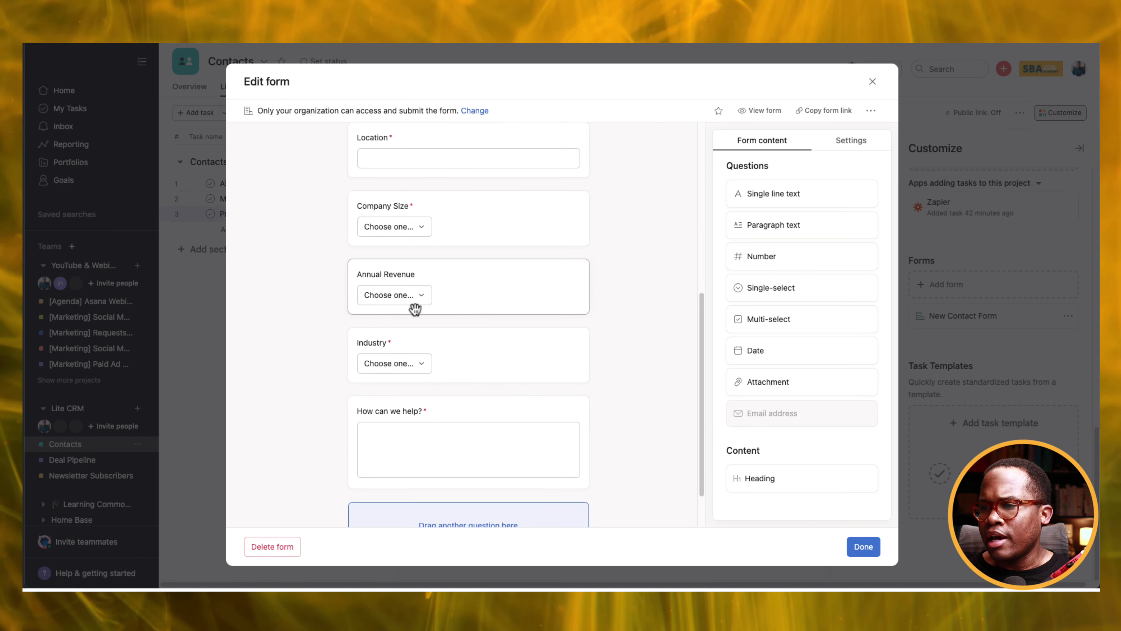
scroll(442, 309, "down", 3)
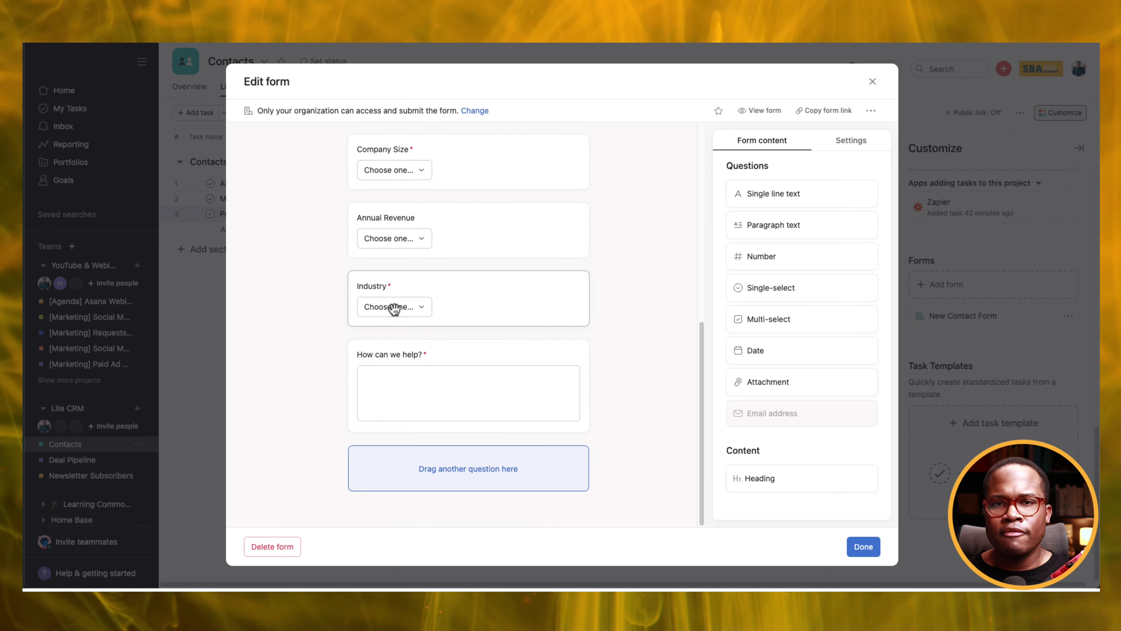
Review the How can we help? question and the form's task settings, then close the editor.
left_click(450, 360)
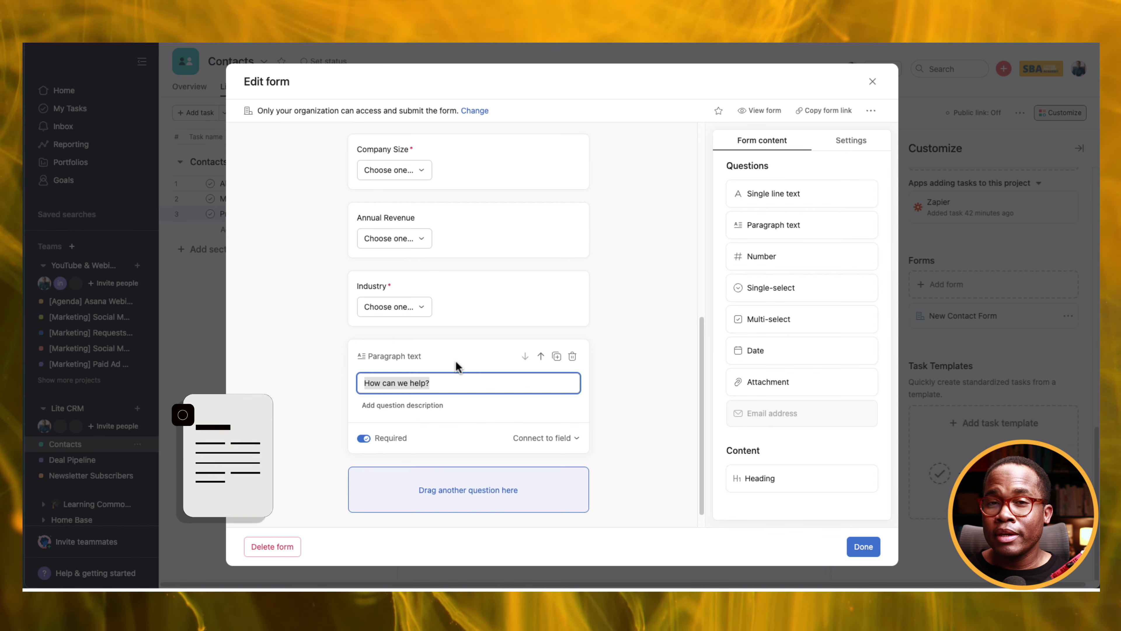
mouse_move(476, 338)
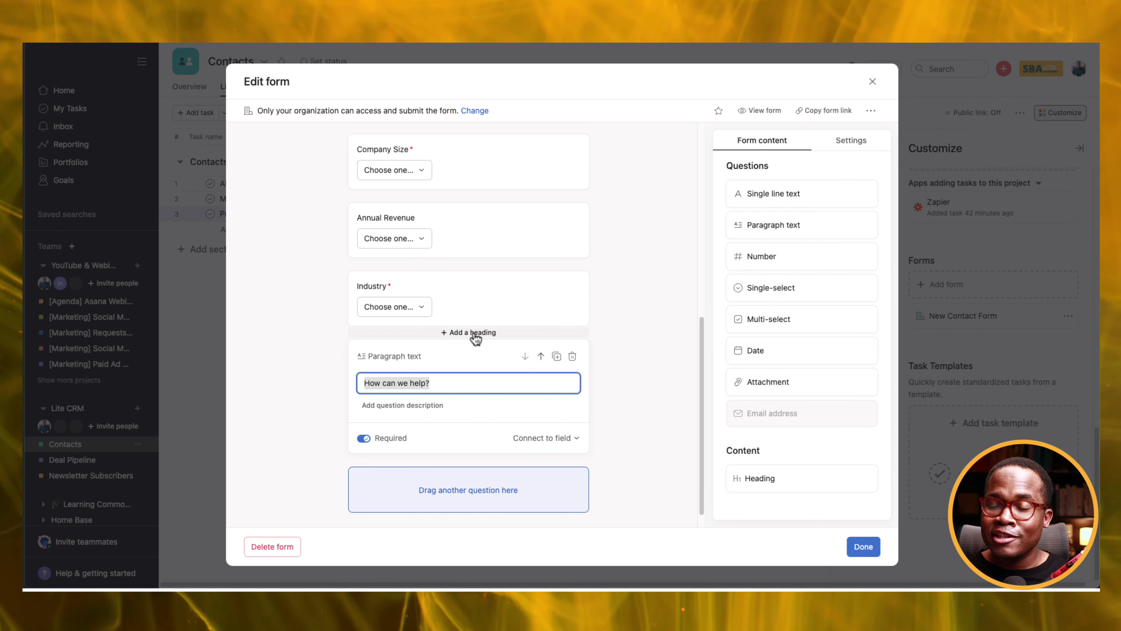
left_click(841, 150)
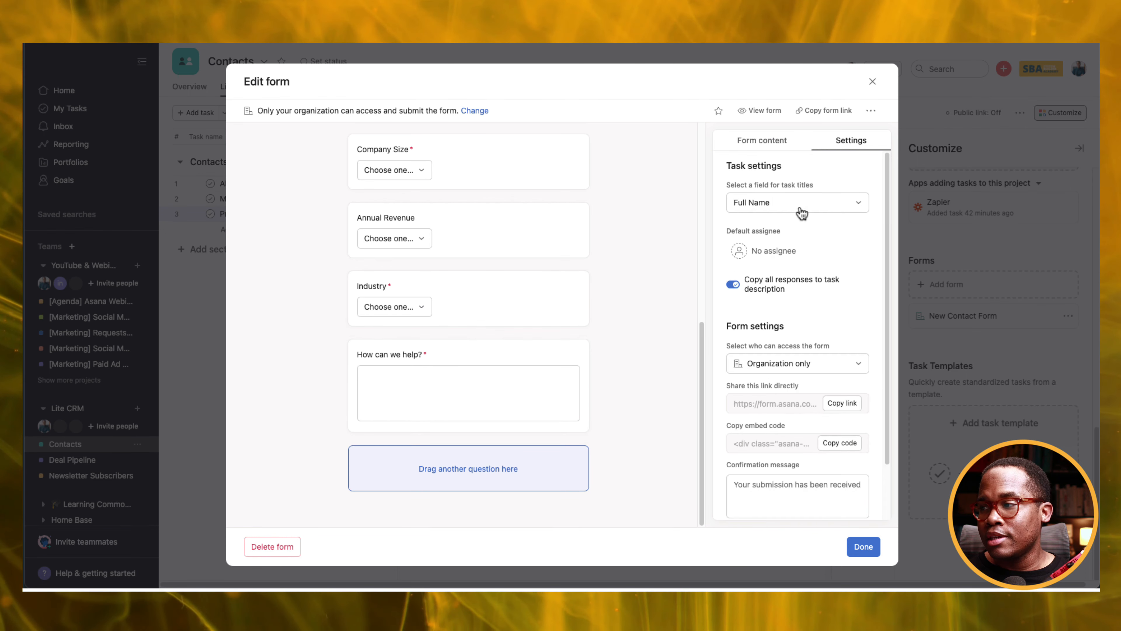
scroll(755, 416, "down", 3)
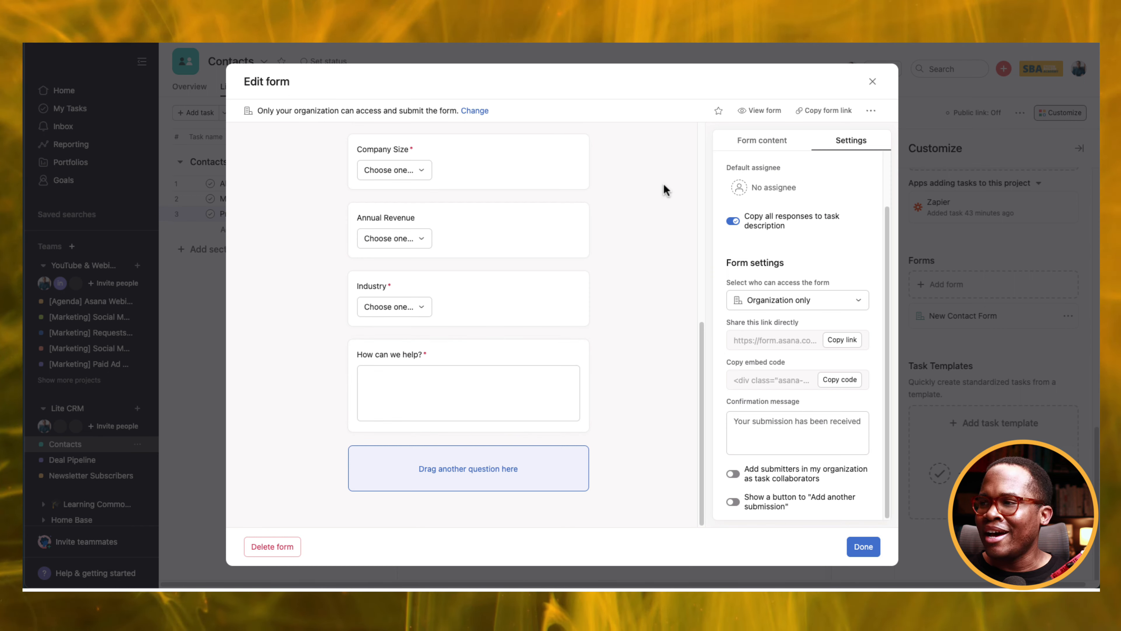
left_click(873, 82)
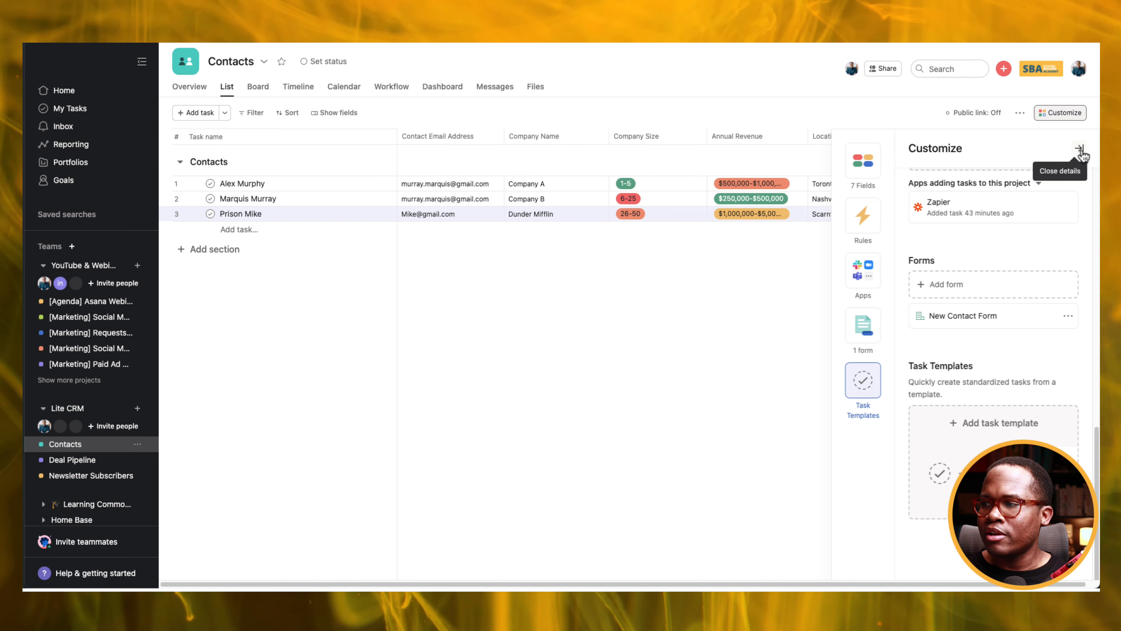
Create a new custom field titled Lead Status with the Multi-select type.
scroll(967, 211, "up", 10)
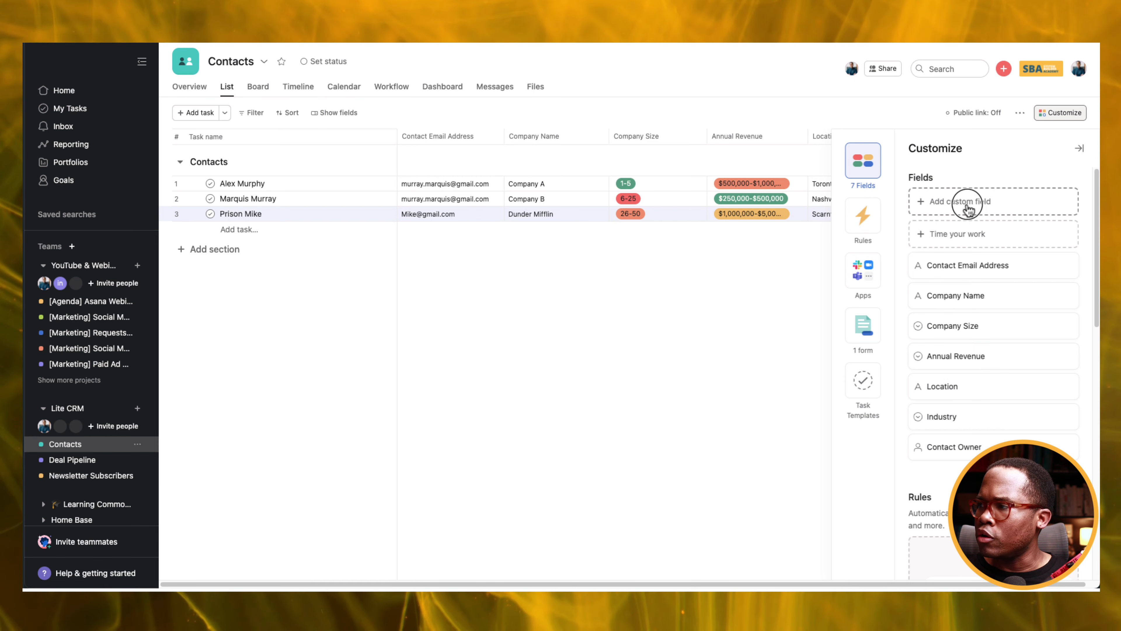
left_click(968, 209)
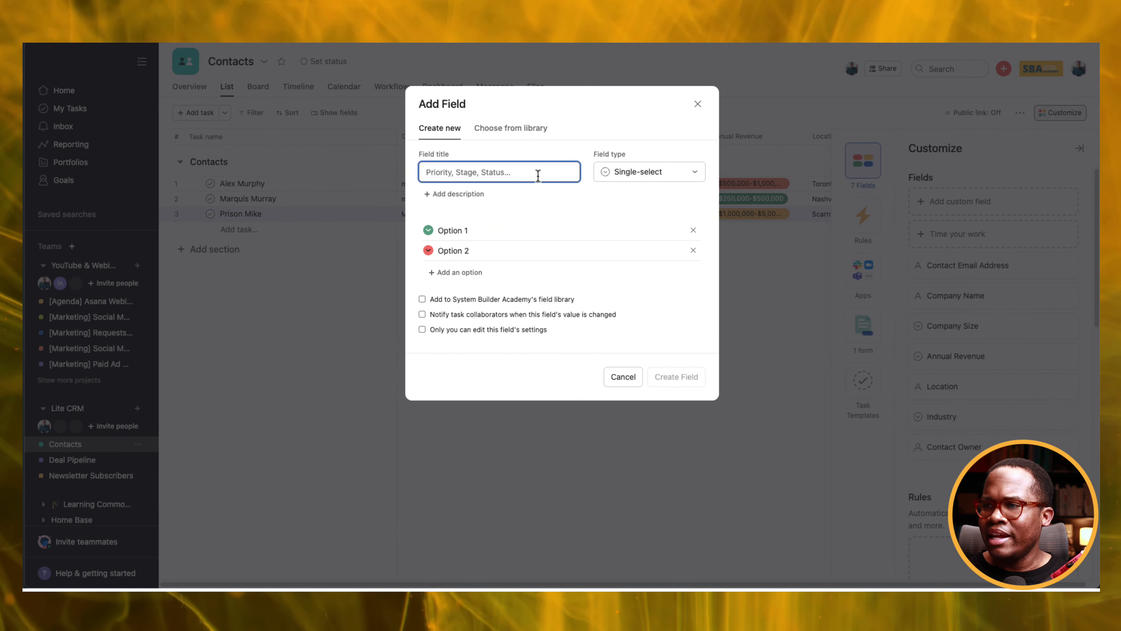
type("Le")
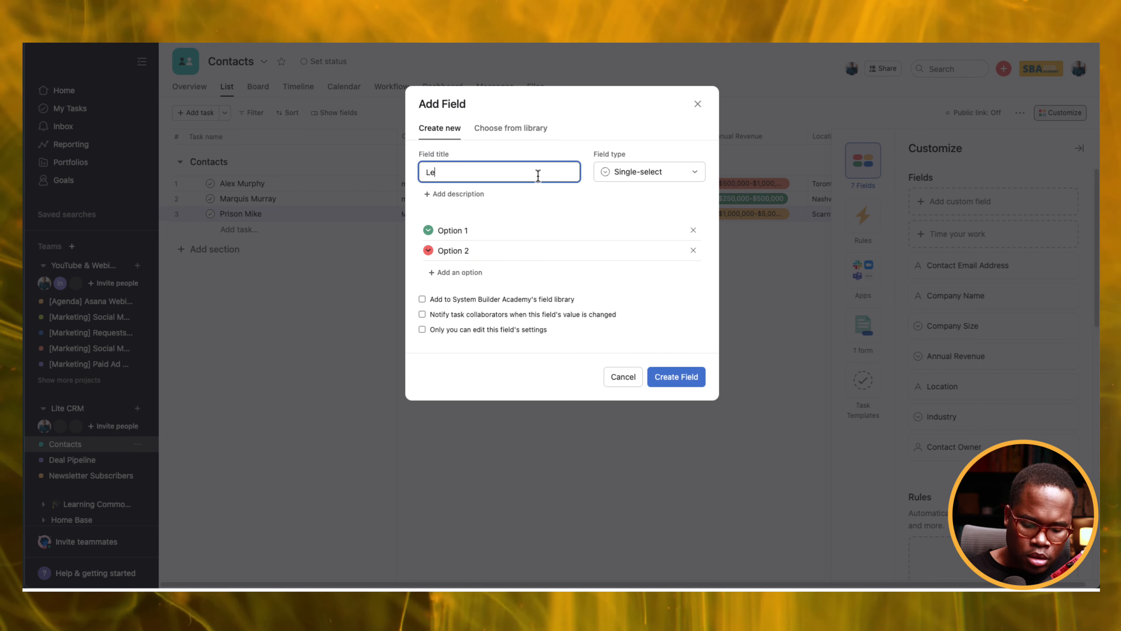
type("ad Staus")
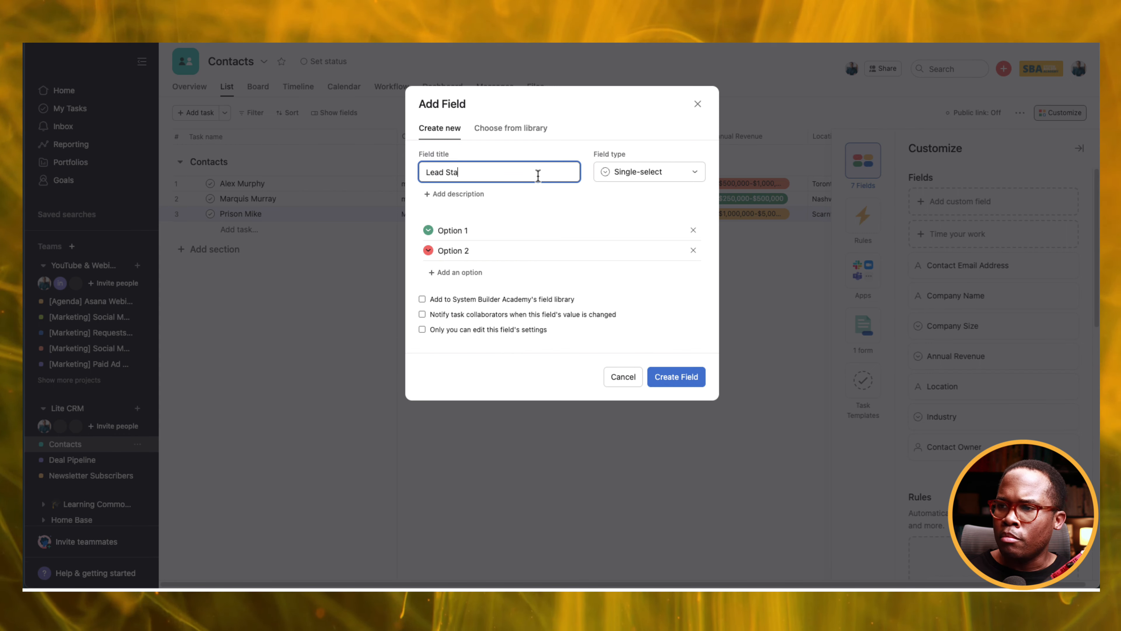
key("BackSpace")
key("BackSpace")
type("tus")
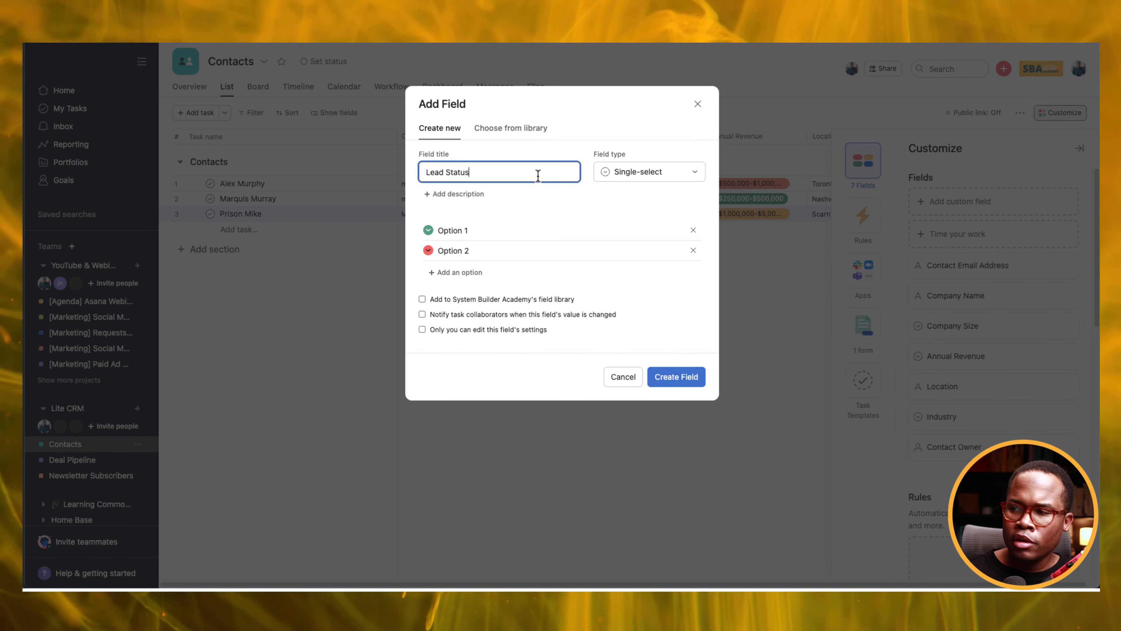
left_click(626, 177)
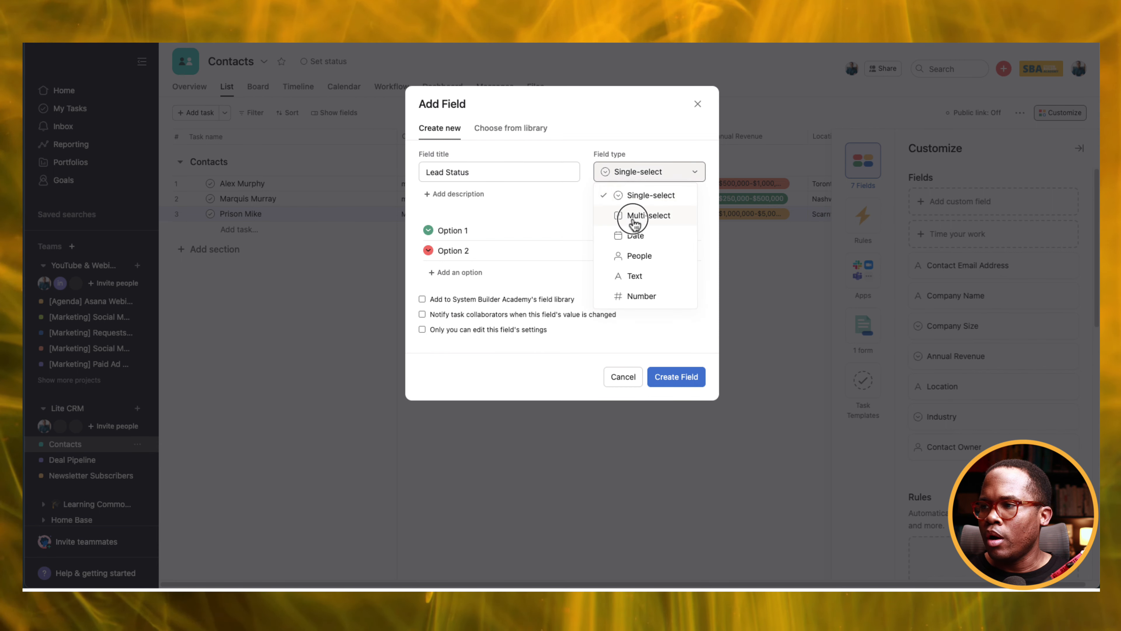
left_click(634, 217)
Enter the options New Lead, Opportunity, Active Client, Former Client and Subscriber.
left_click(467, 230)
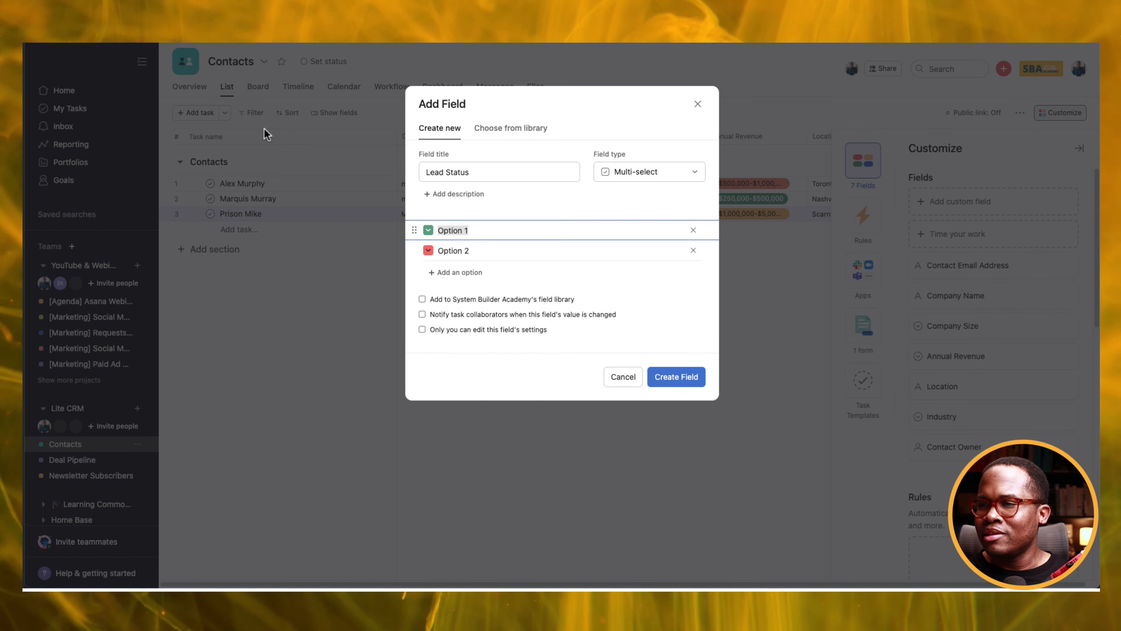
type("ew Lead")
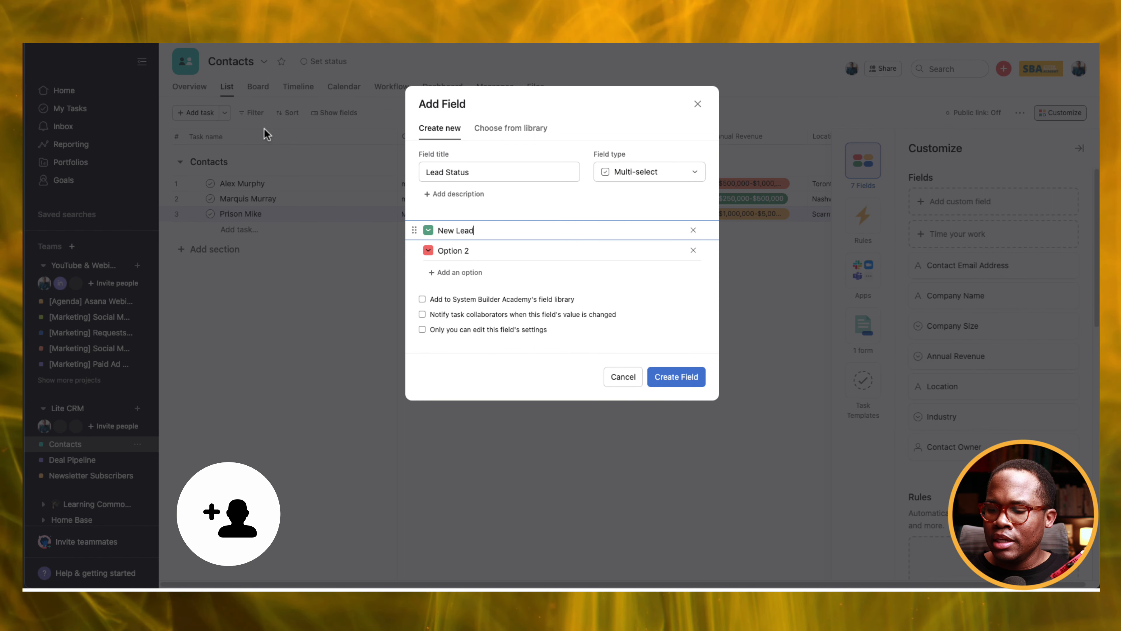
key("Return")
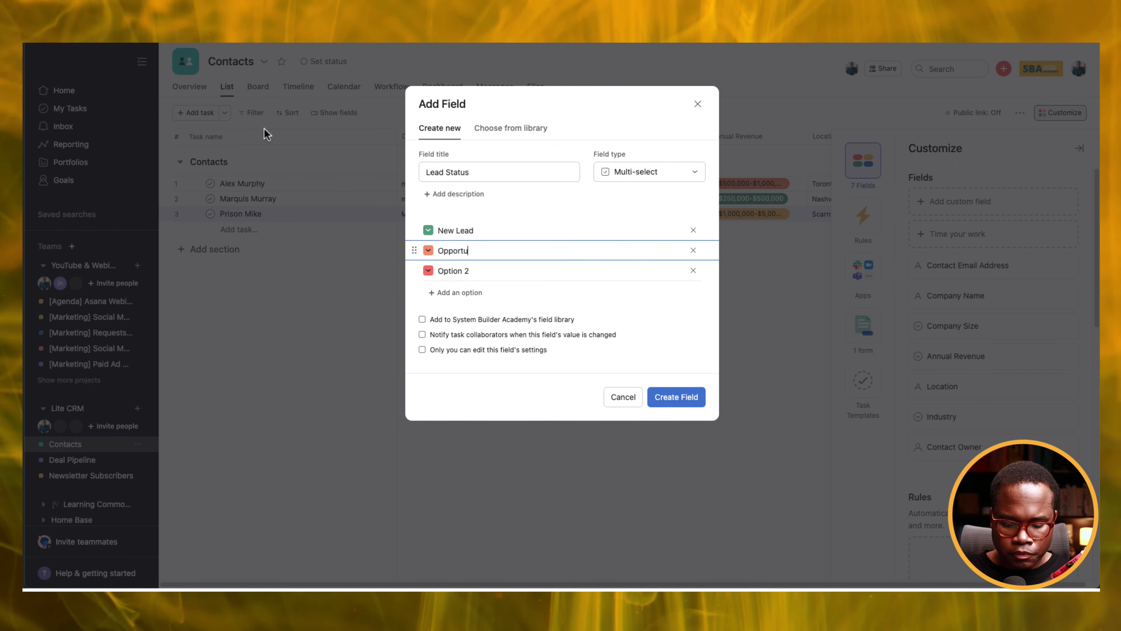
key("Return")
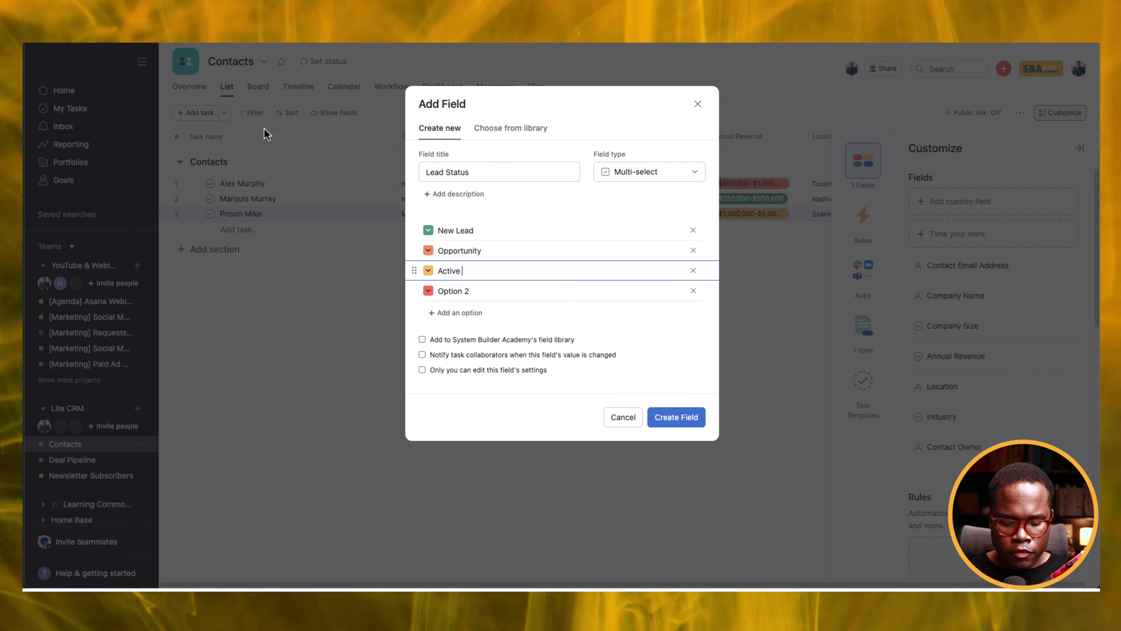
key("Return")
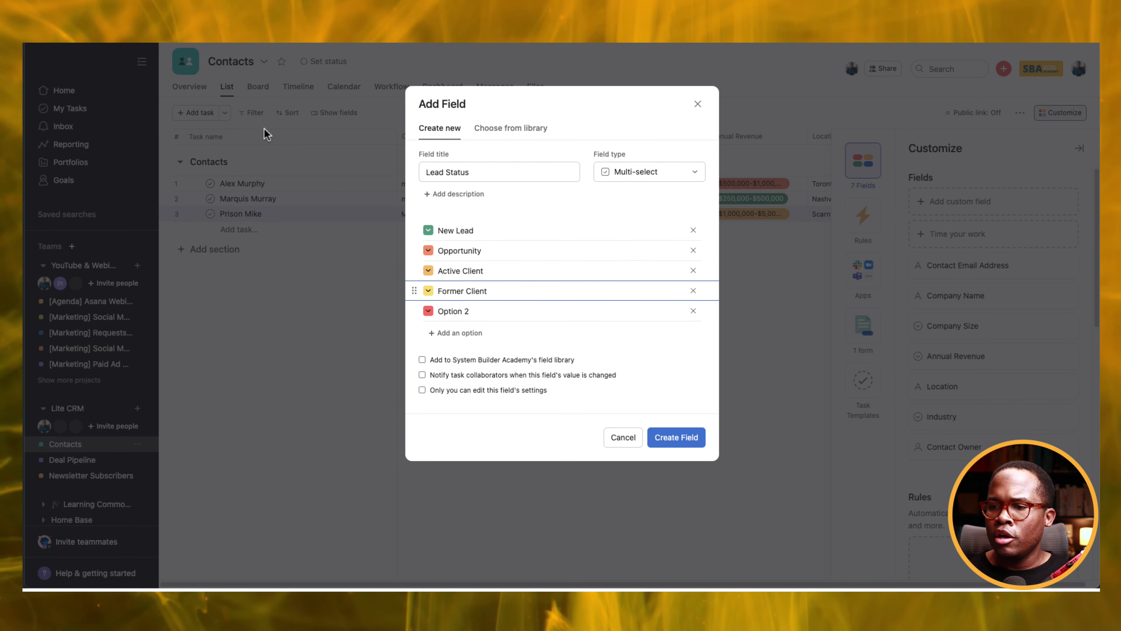
key("Return")
type("Sub")
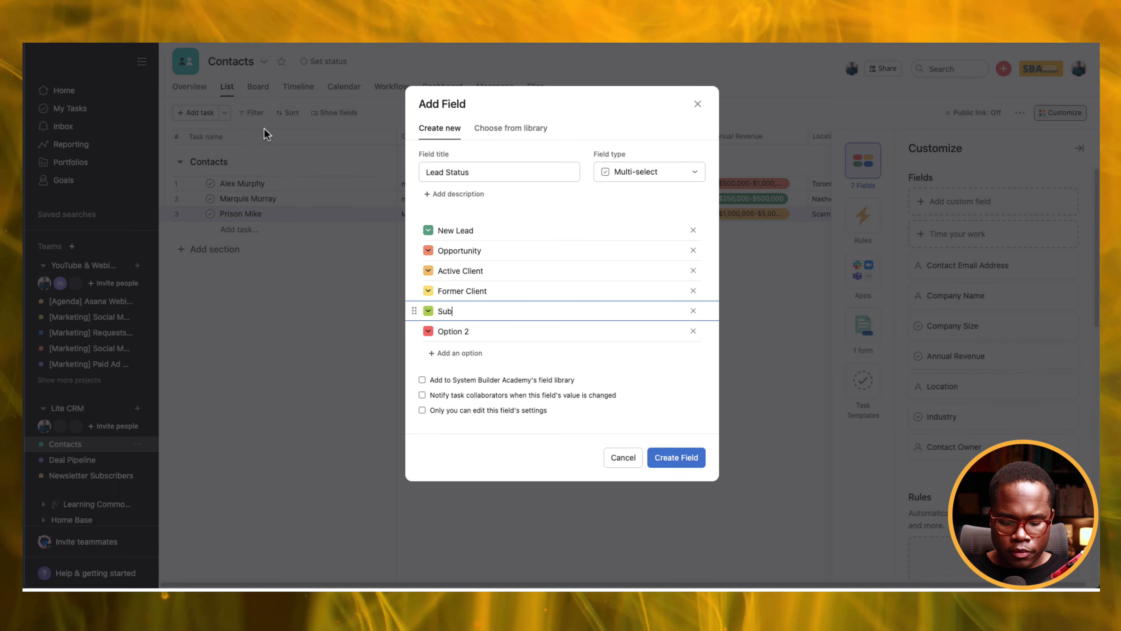
type("scriber")
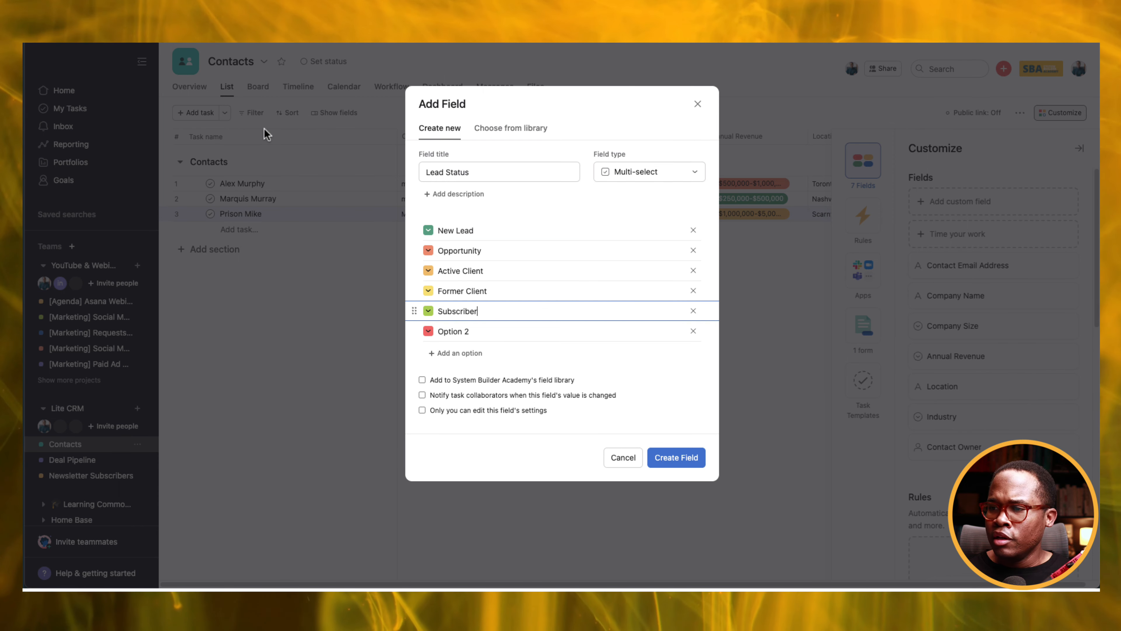
key("Return")
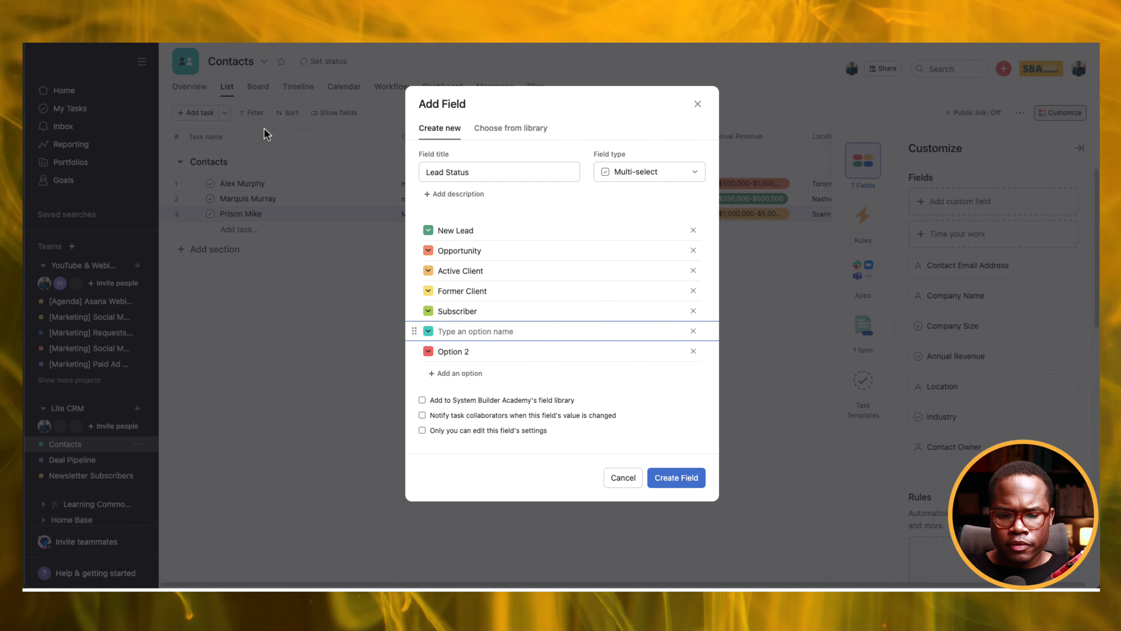
Add Event Registrant, Partner, Vendor and Nurture, remove Option 2, and create the field.
type("Event Regi")
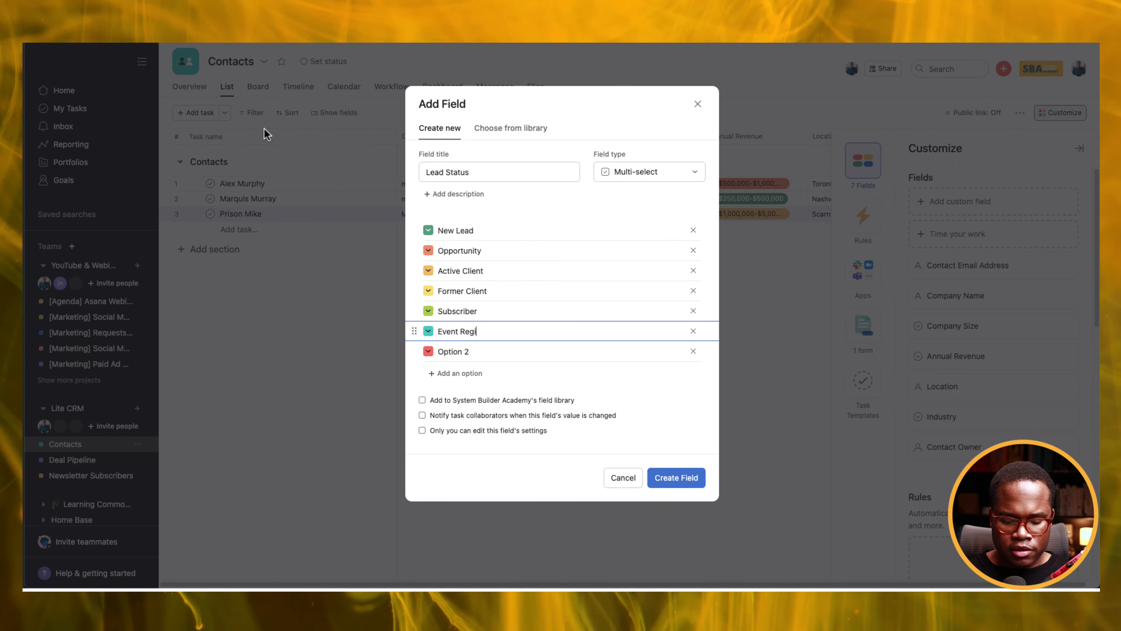
type("strant")
key("Return")
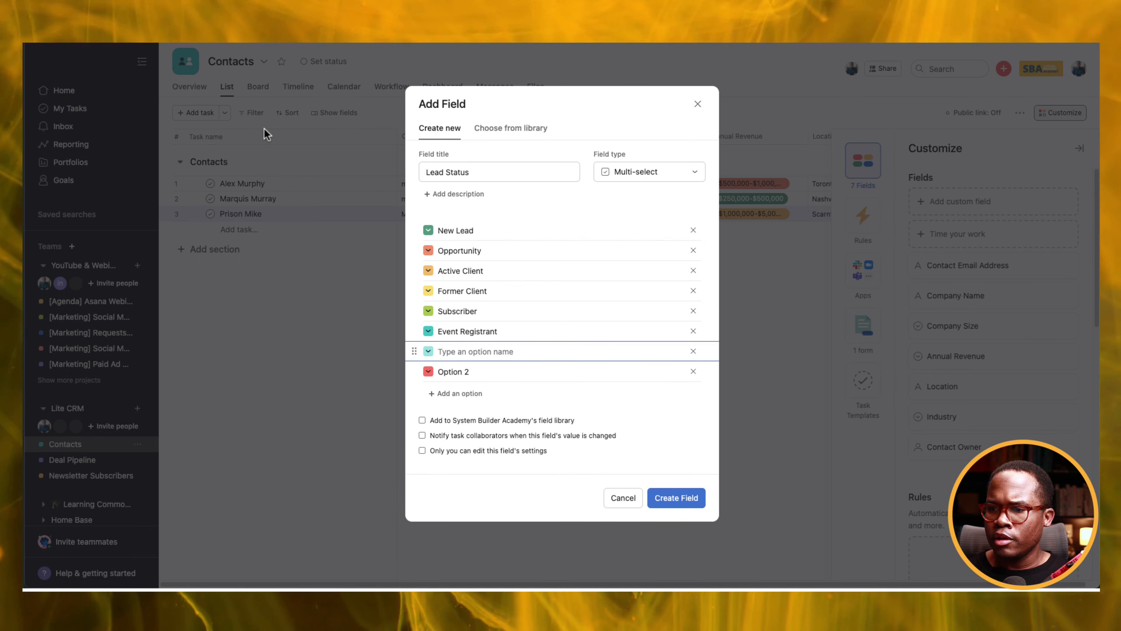
type("Par")
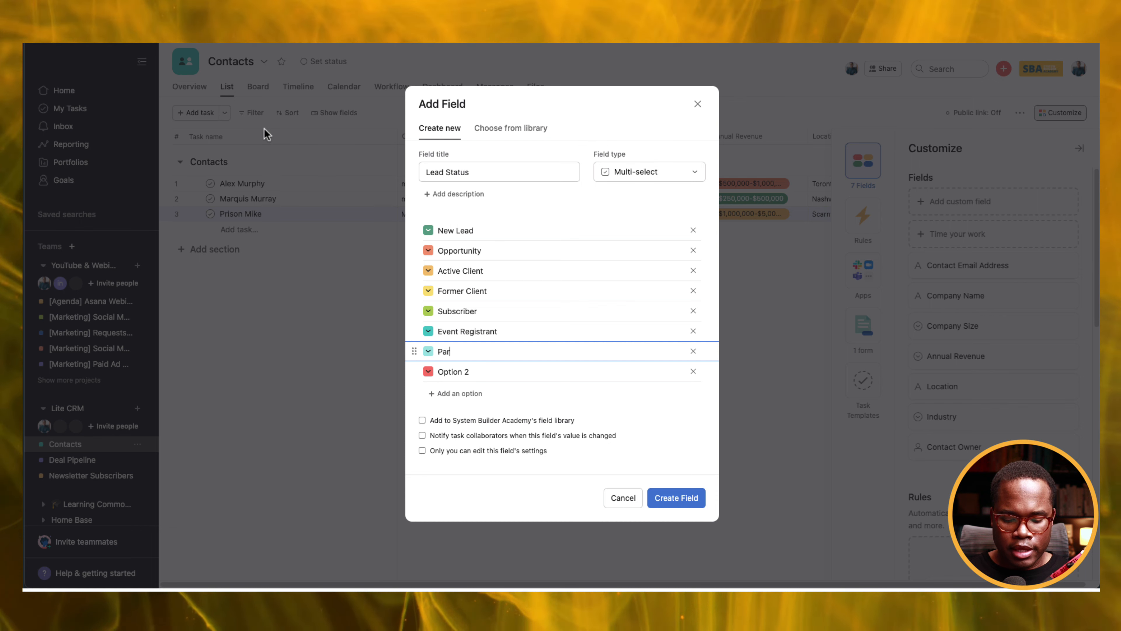
type("tner")
key("Return")
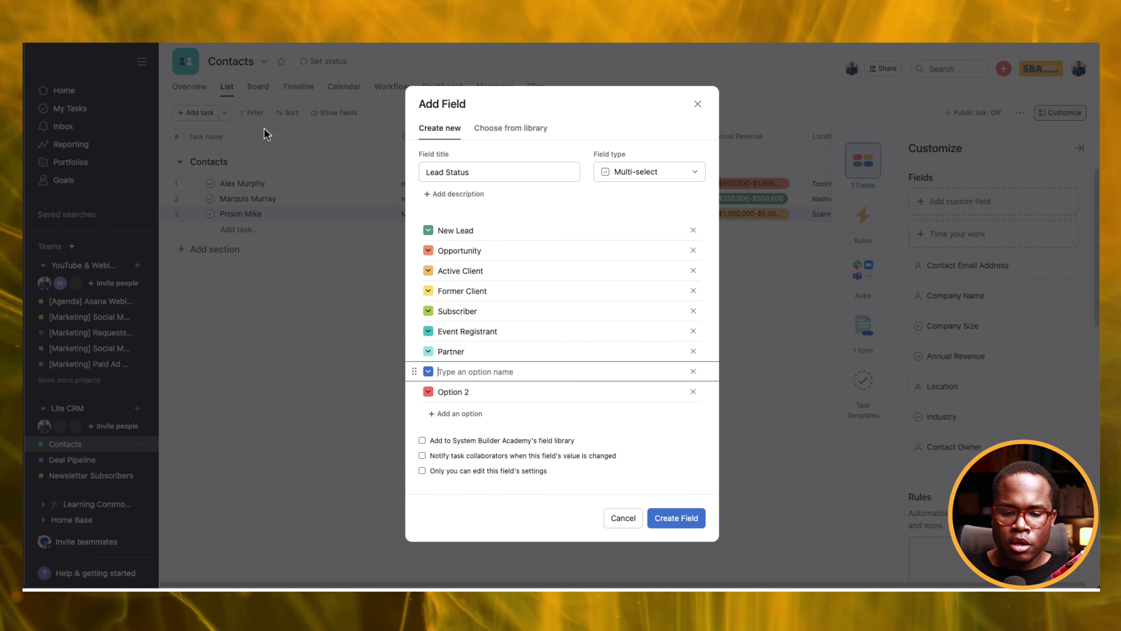
key("Return")
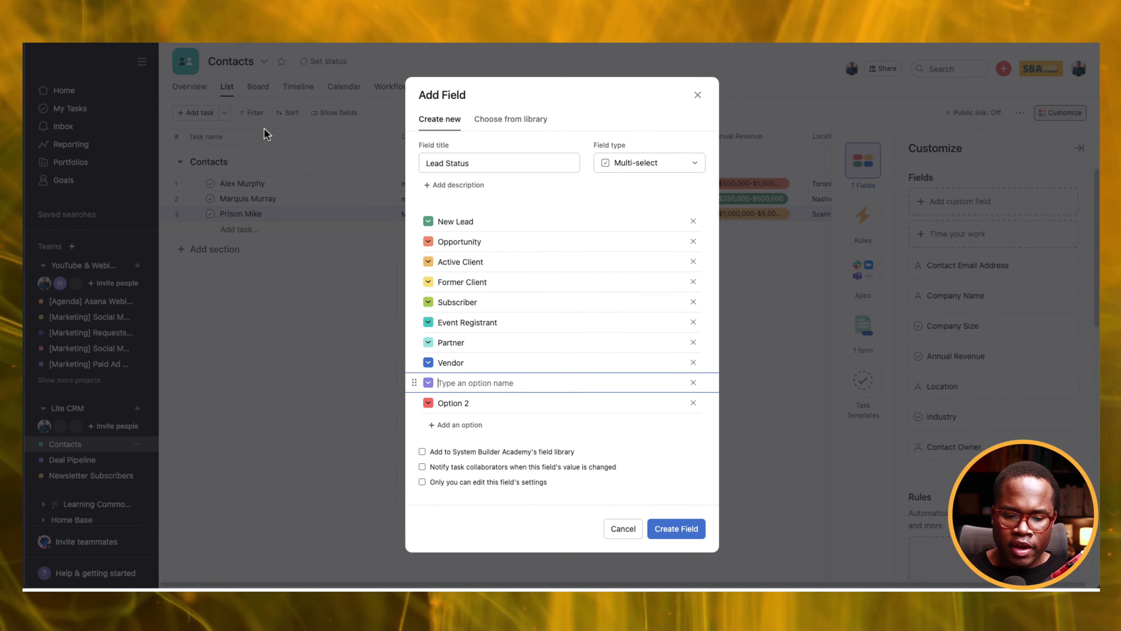
type("Nuture")
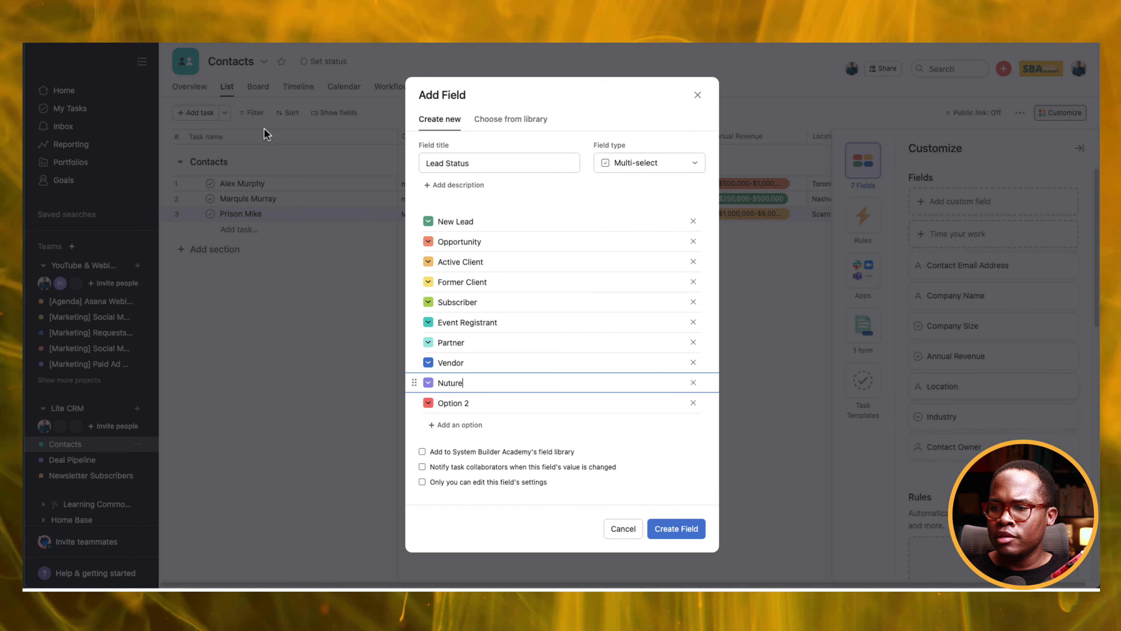
left_click(693, 403)
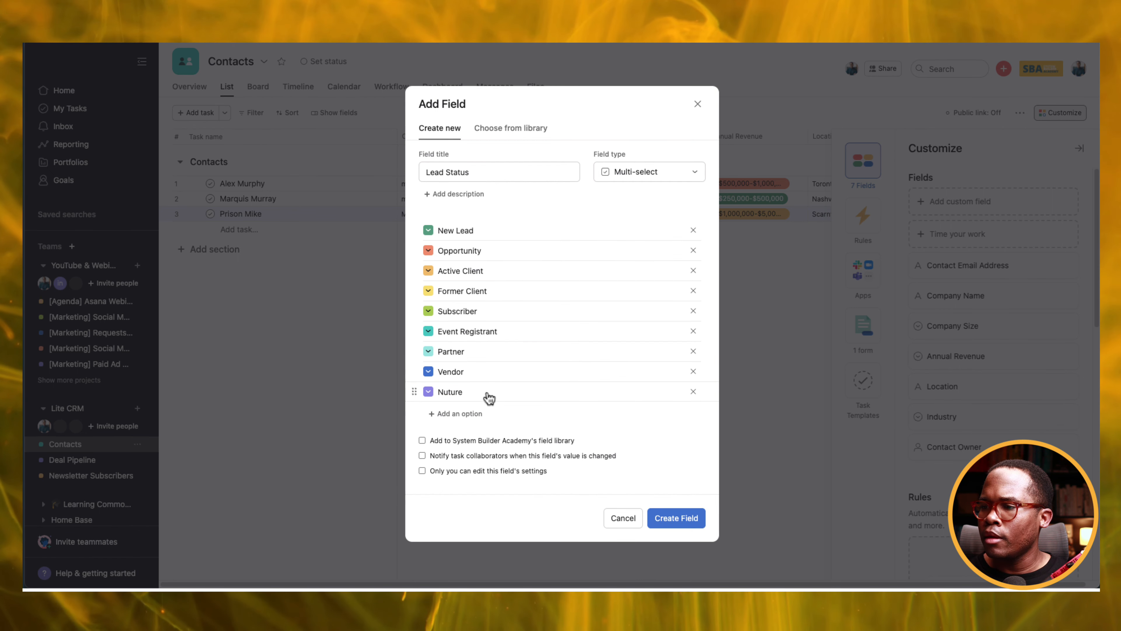
left_click(447, 392)
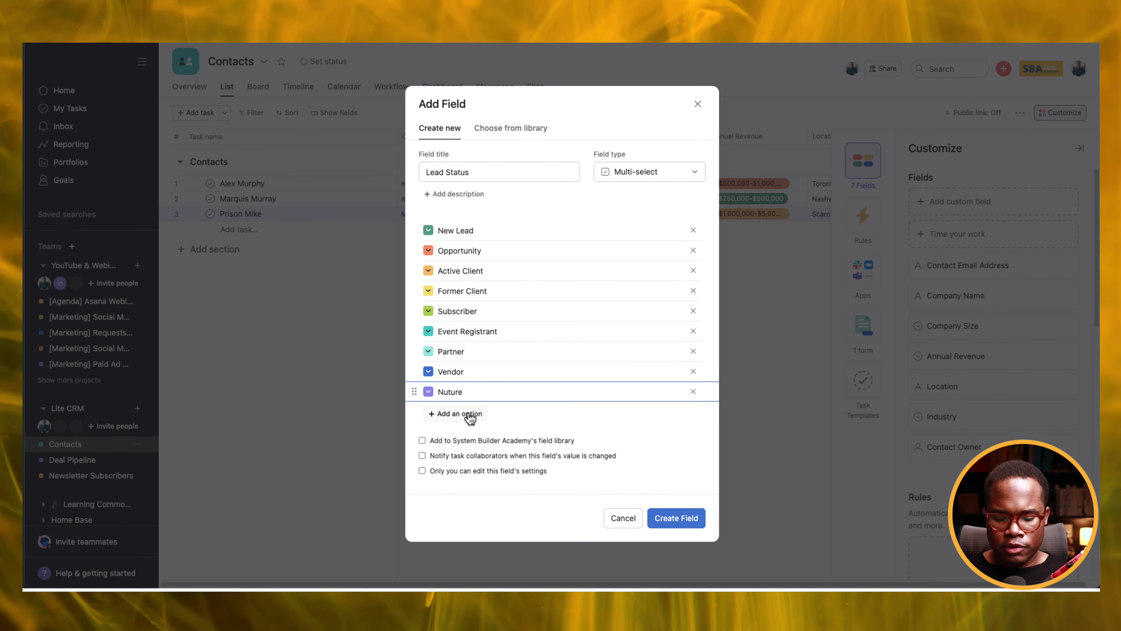
type("r")
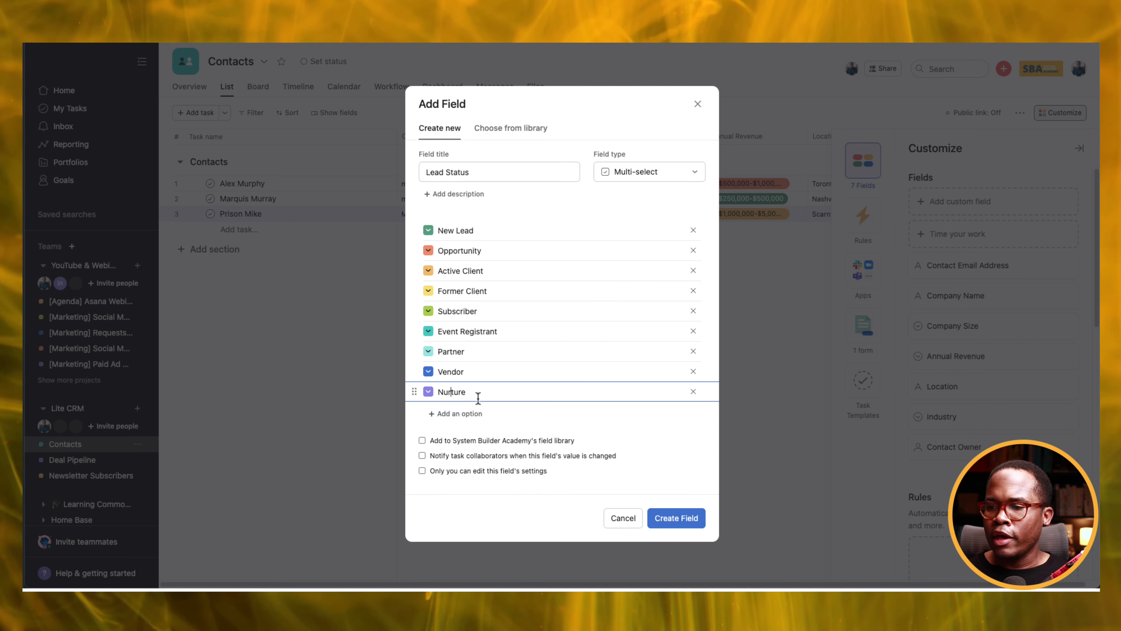
left_click(676, 519)
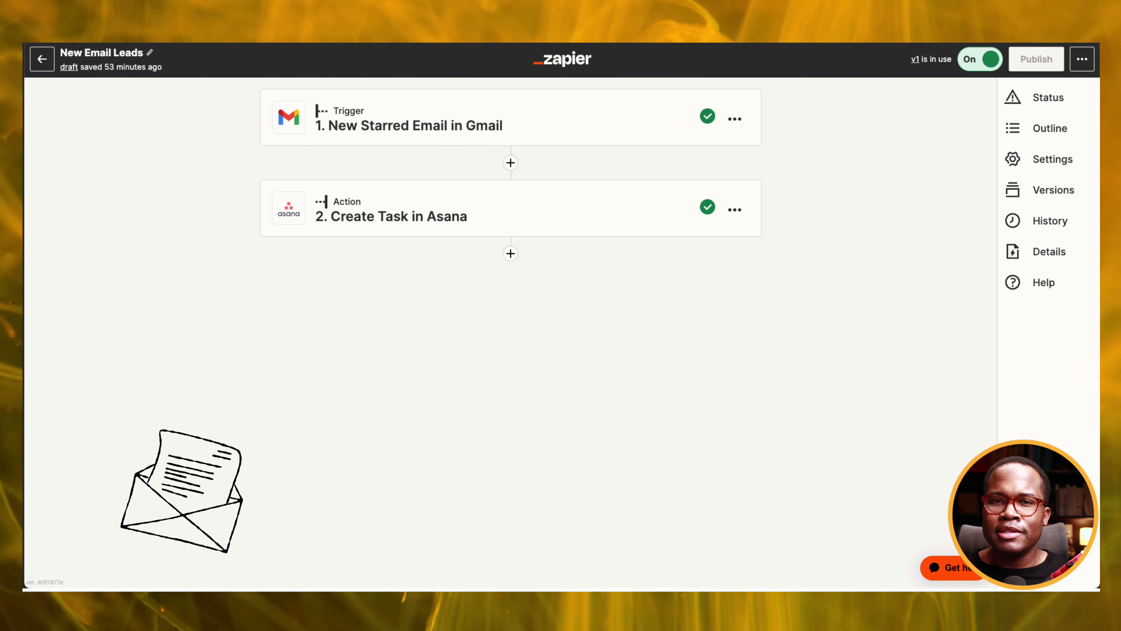
Inspect the zap's Gmail trigger and Asana create-task fields down to Contact Email Address.
left_click(586, 129)
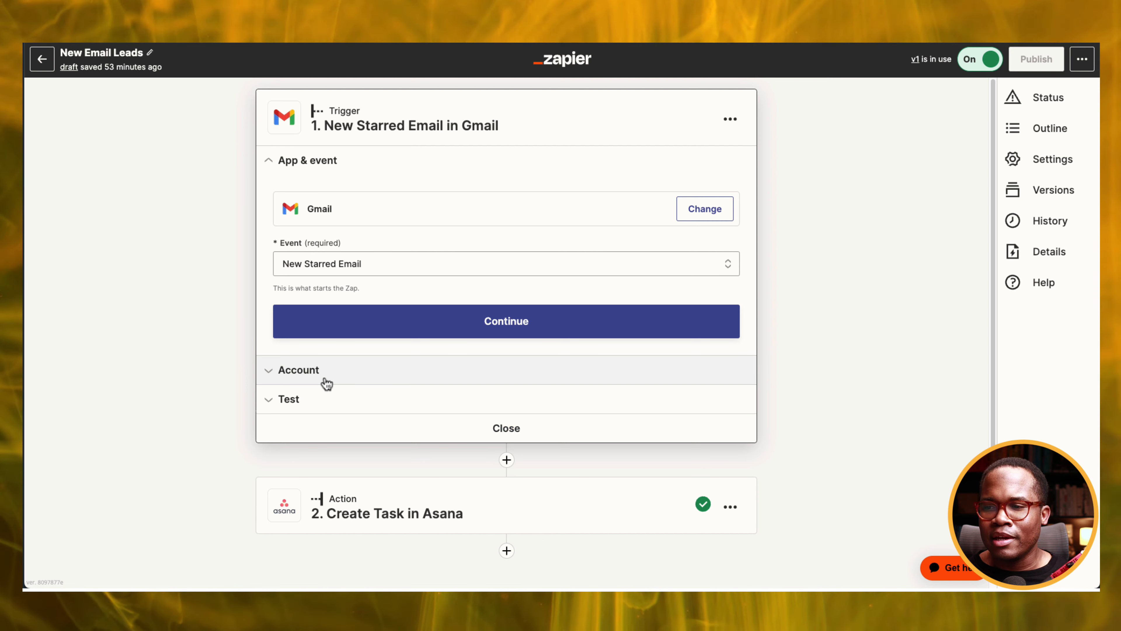
scroll(360, 485, "down", 1)
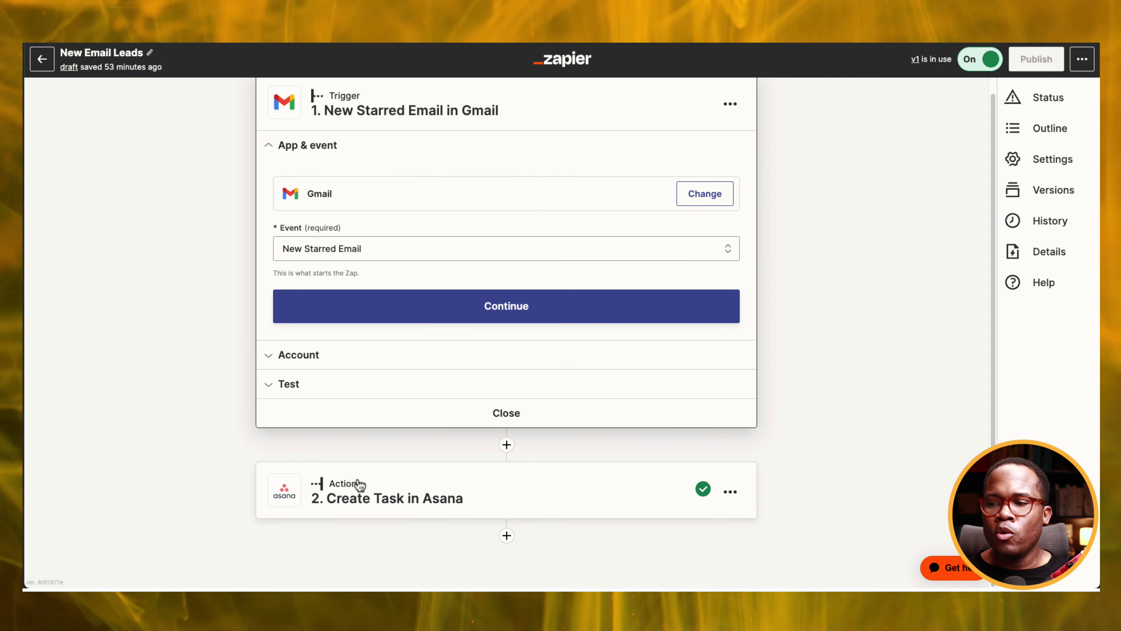
left_click(371, 495)
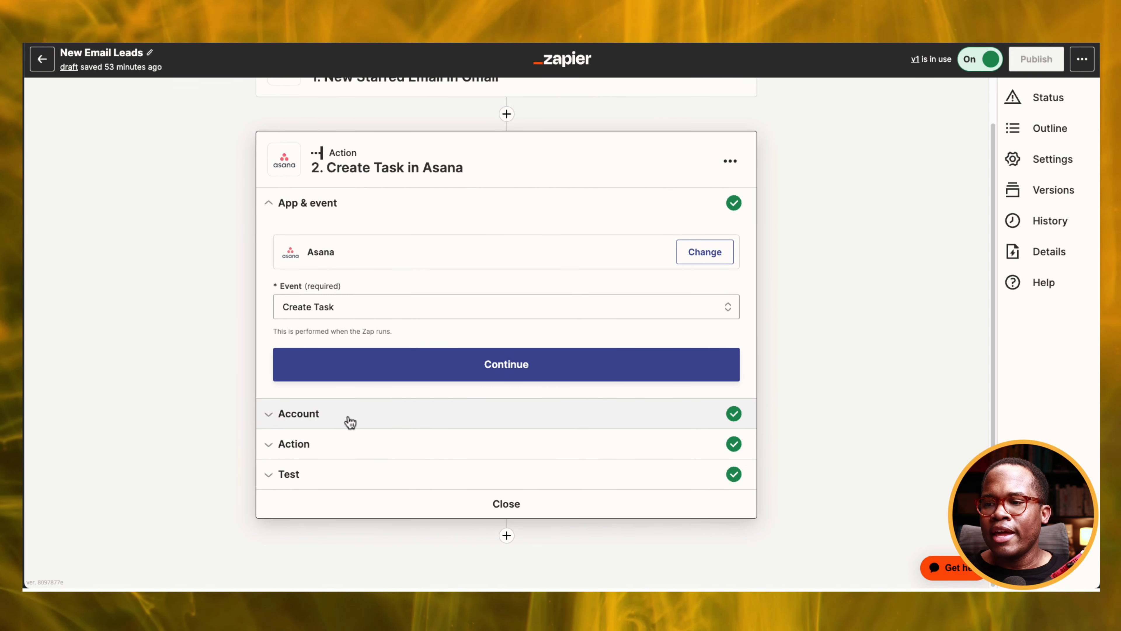
left_click(351, 423)
left_click(343, 449)
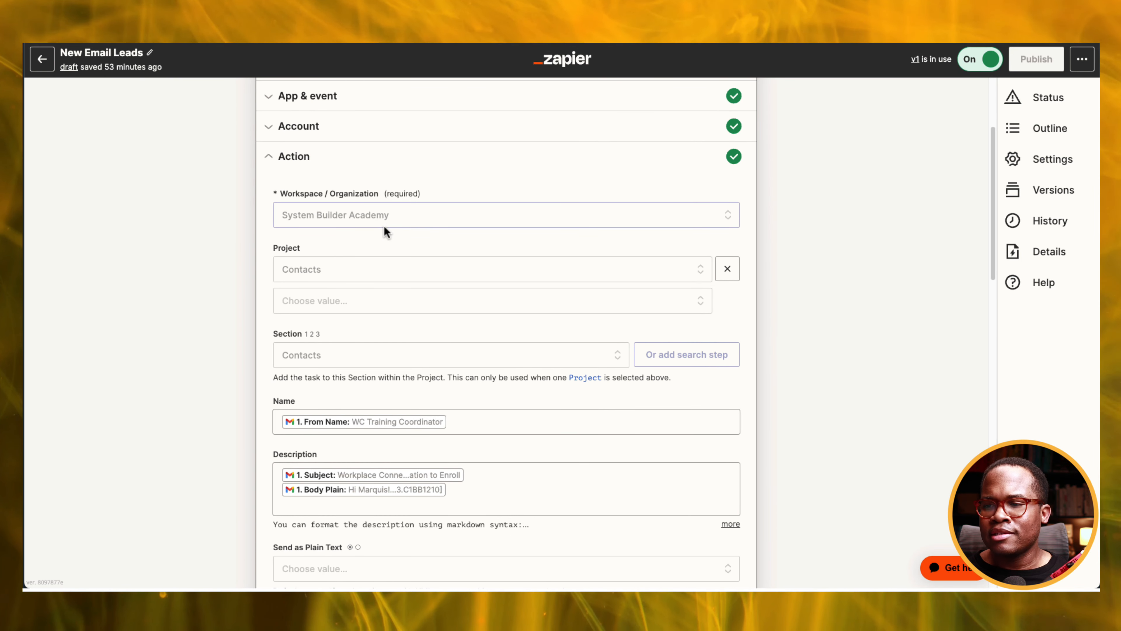
scroll(385, 234, "down", 1)
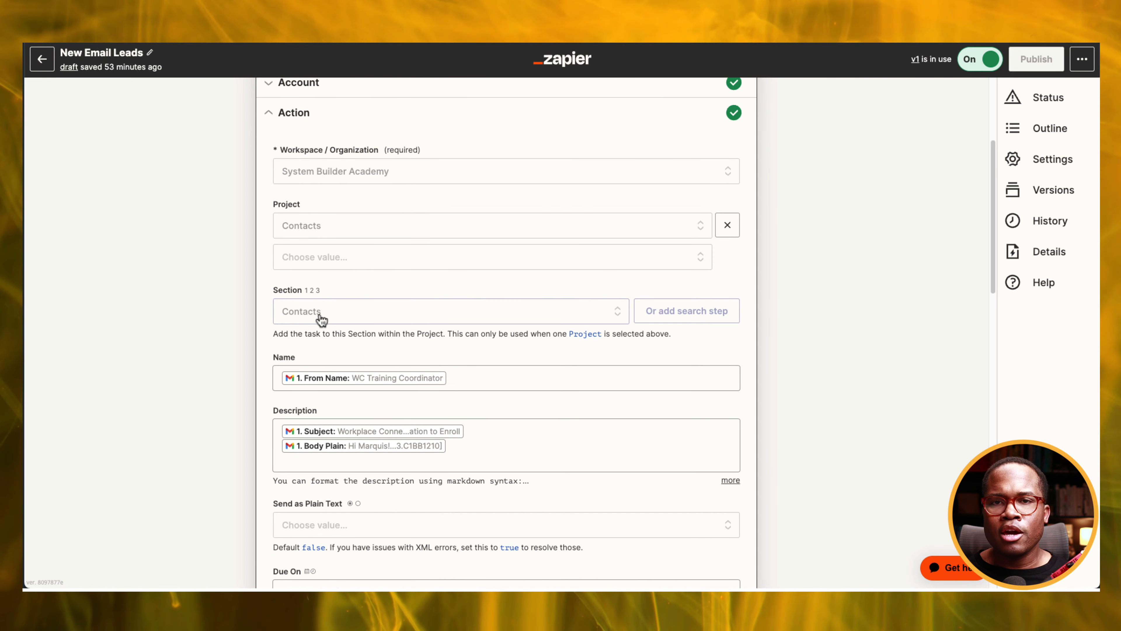
scroll(322, 320, "down", 1)
scroll(322, 320, "down", 2)
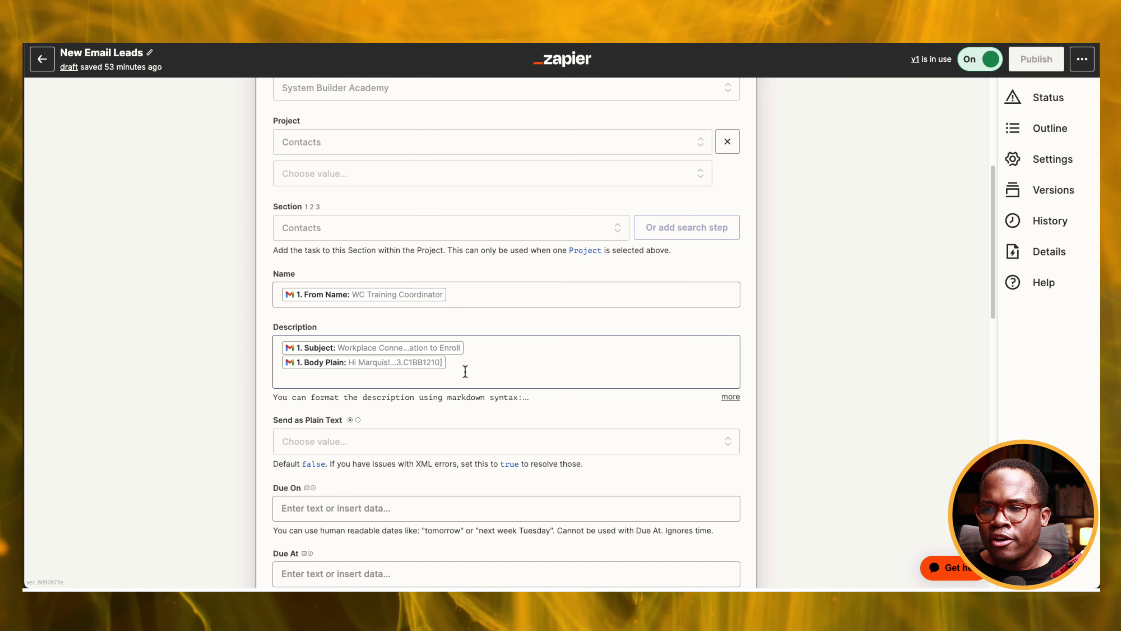
scroll(410, 391, "down", 2)
scroll(409, 390, "down", 12)
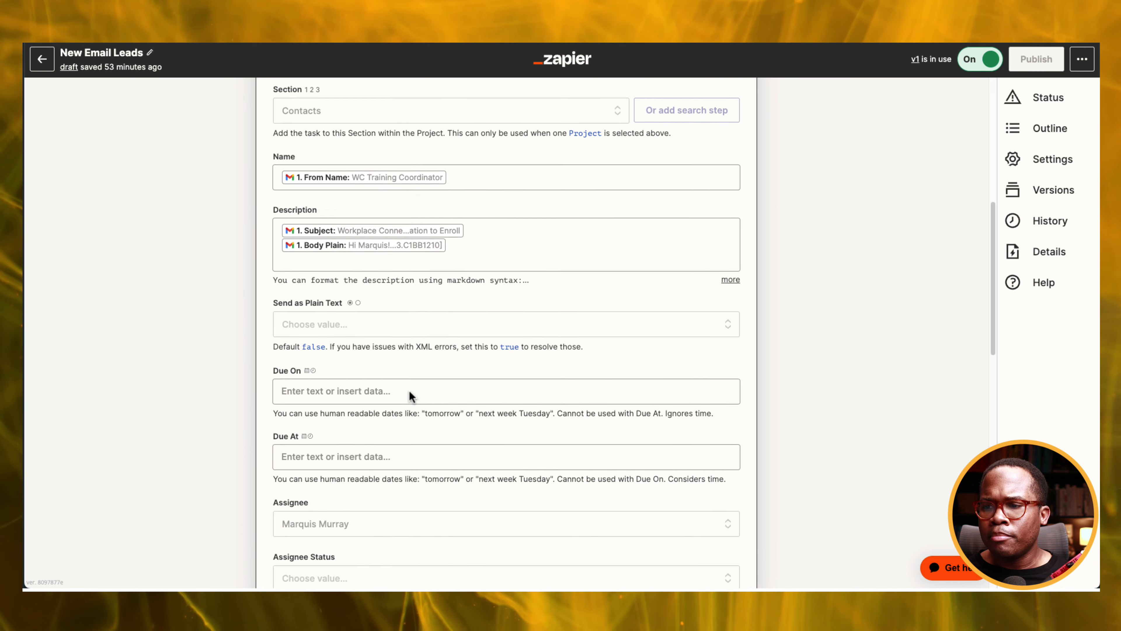
left_click(357, 373)
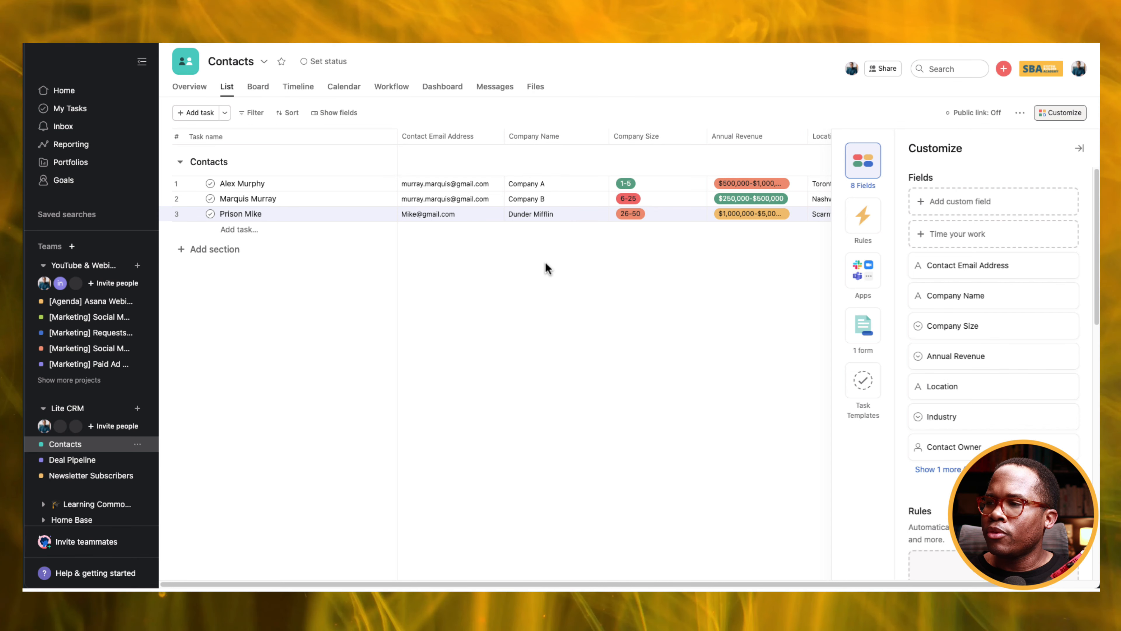
Open the New Contact Form, check the Full Name field link, and keep Full Name as task title.
left_click(864, 336)
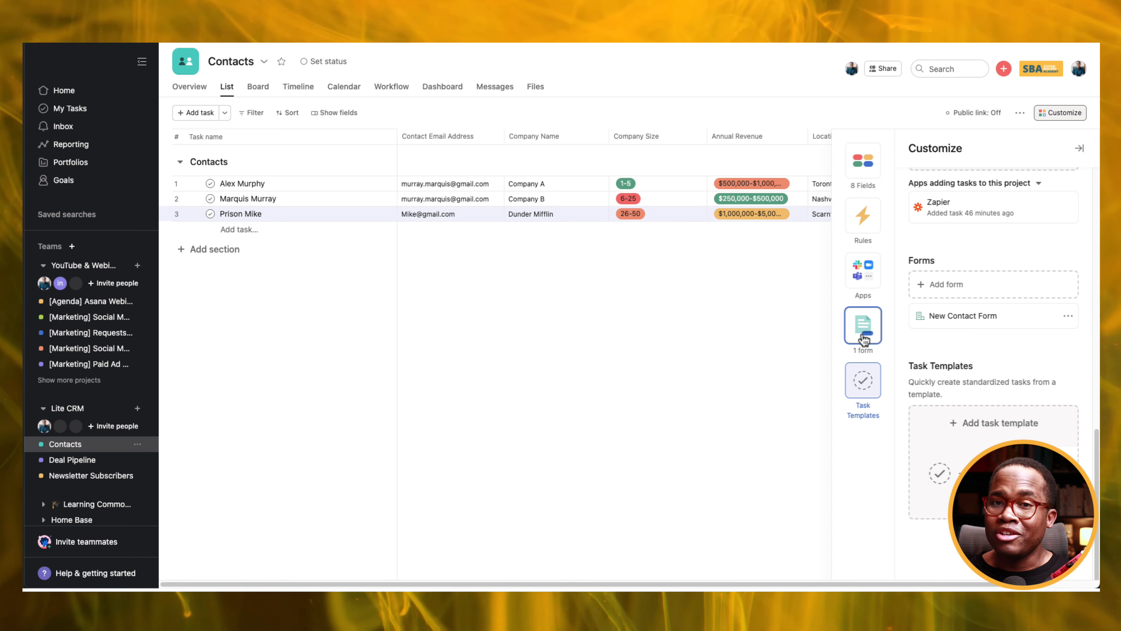
left_click(1010, 326)
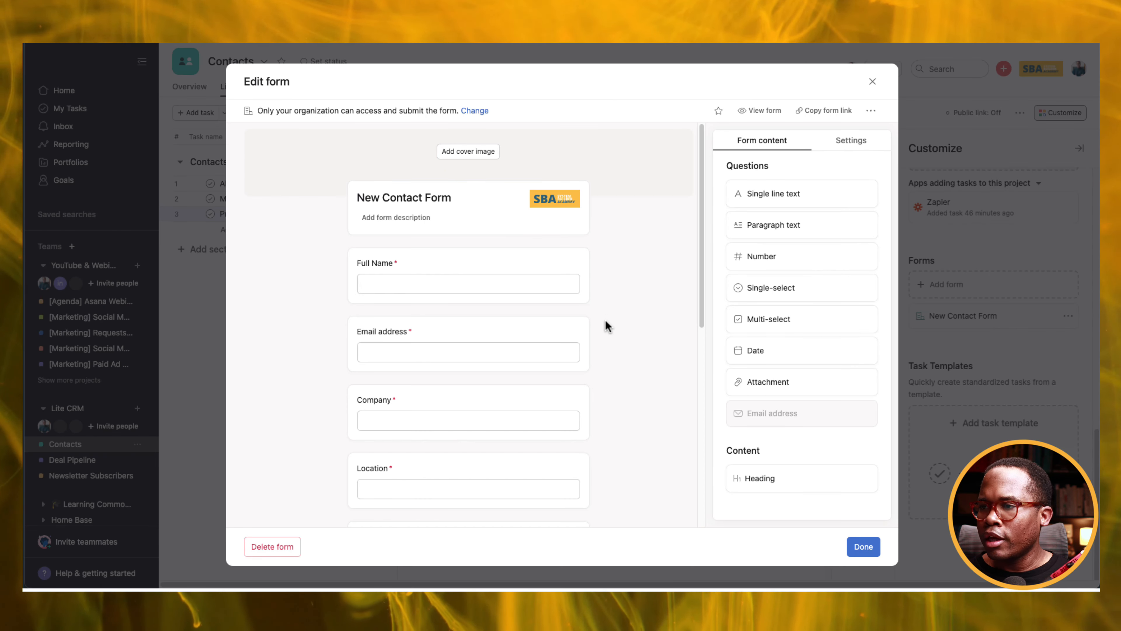
left_click(441, 292)
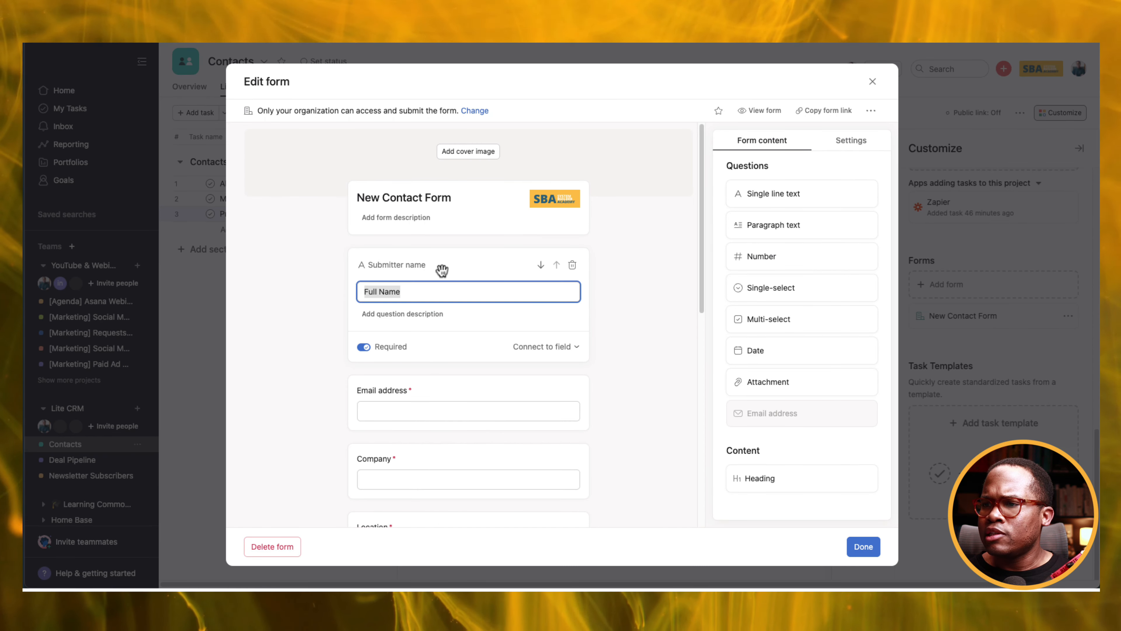
left_click(527, 349)
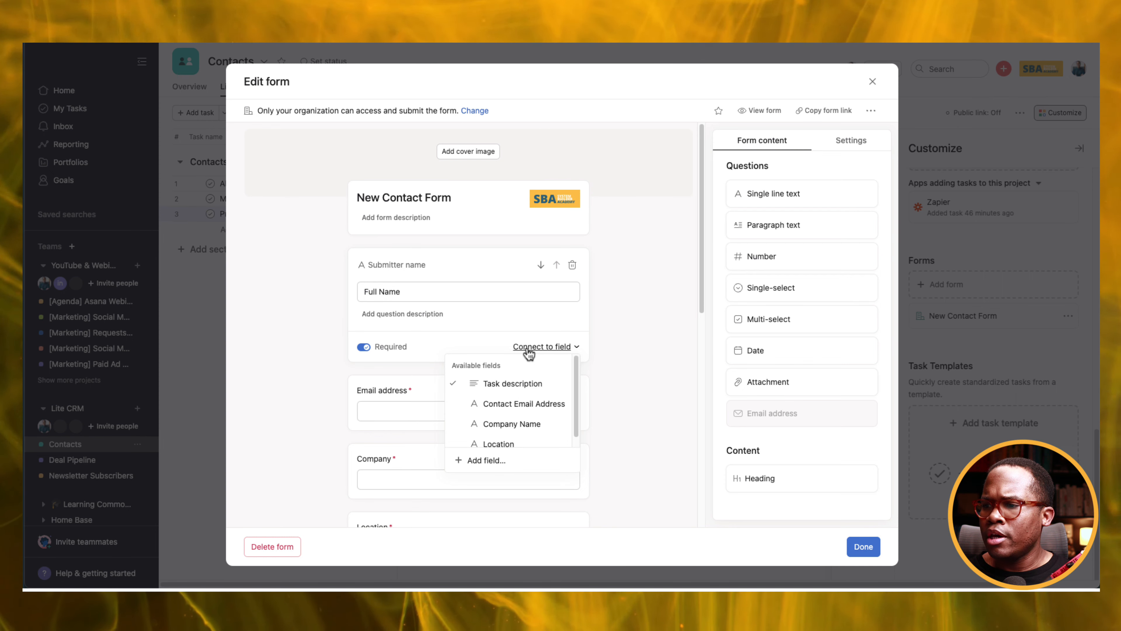
left_click(658, 372)
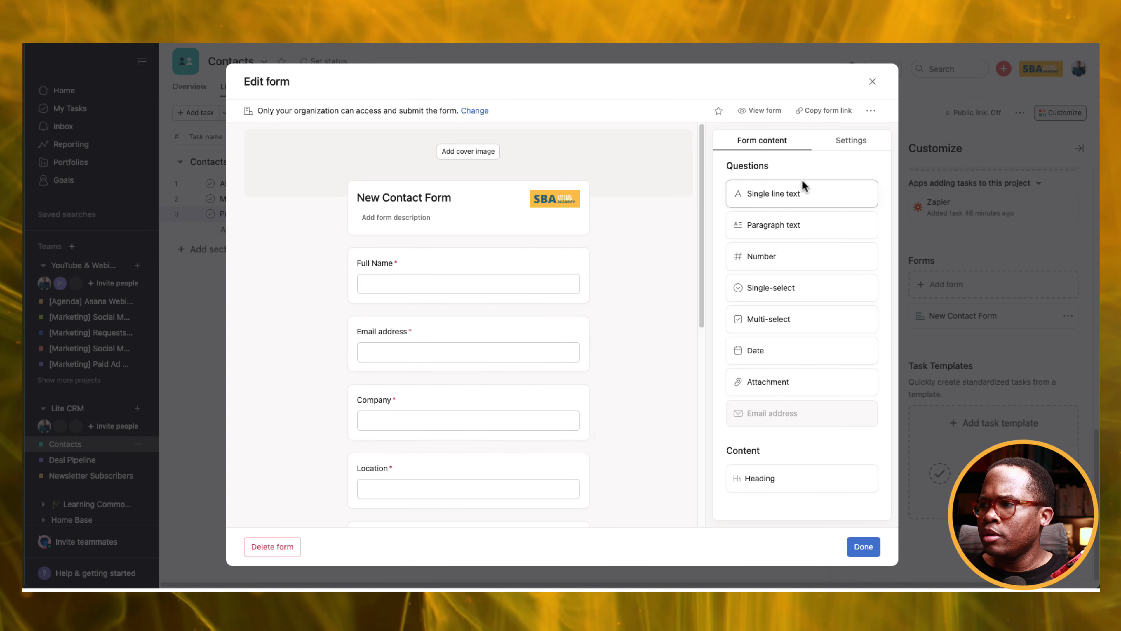
left_click(841, 150)
left_click(794, 201)
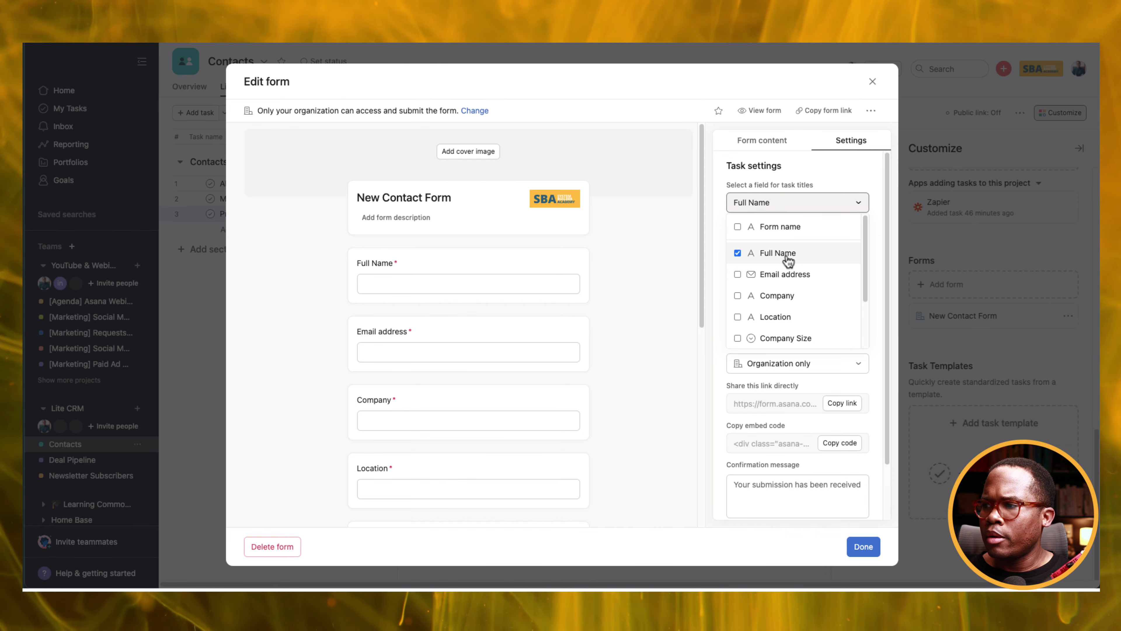
left_click(637, 288)
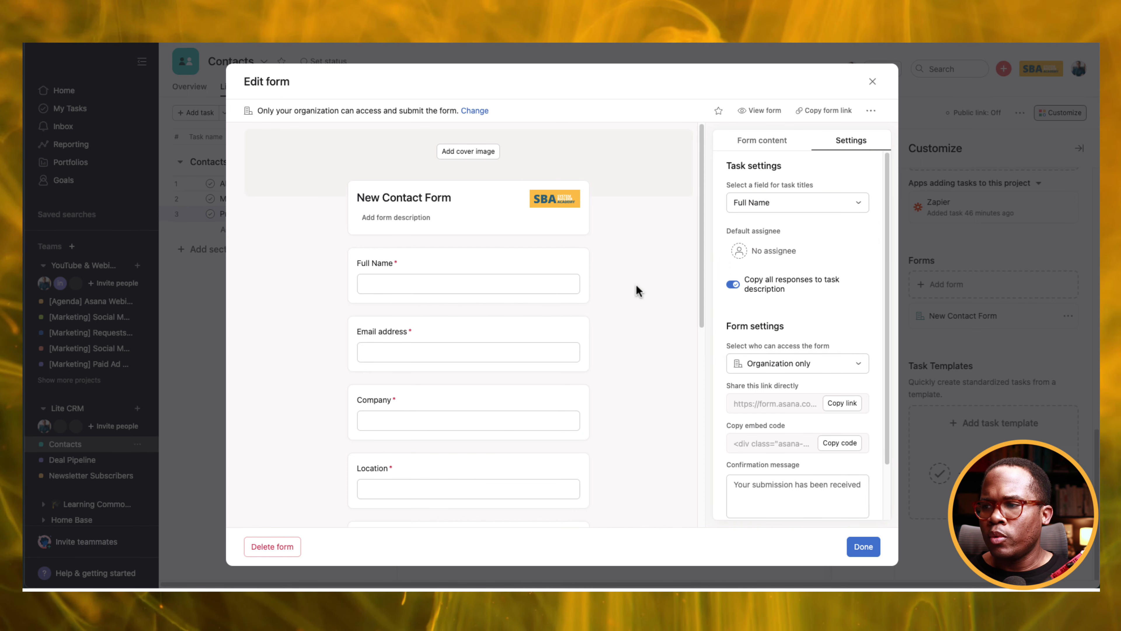
left_click(486, 340)
Link Email address, Company and Location questions to Contact Email Address, Company Name and Location fields.
left_click(528, 415)
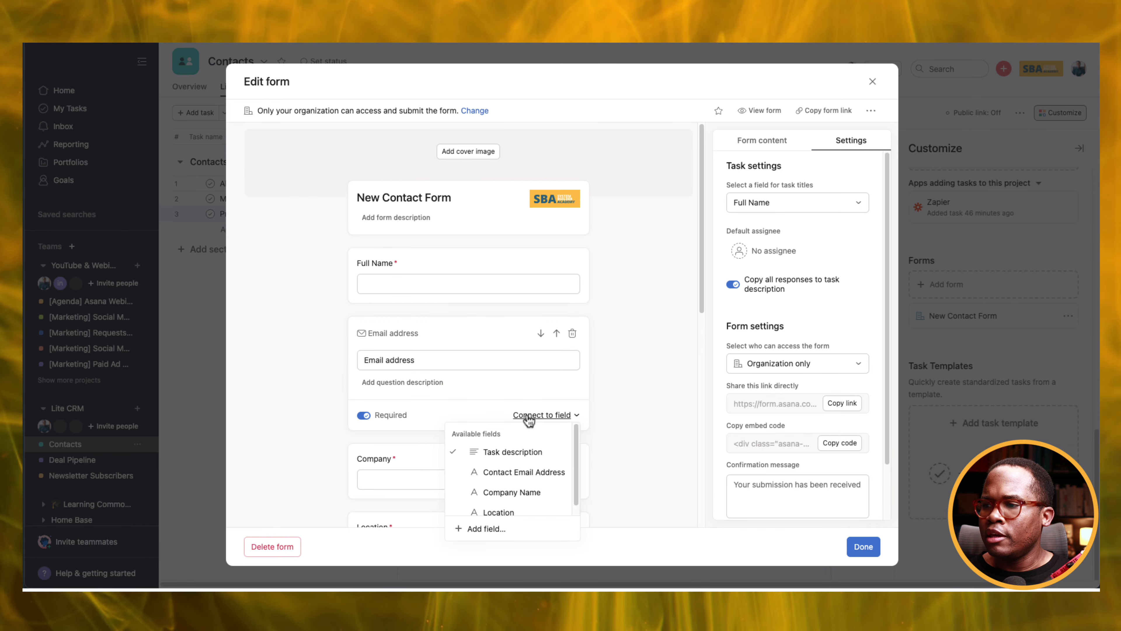
left_click(524, 478)
scroll(519, 401, "down", 3)
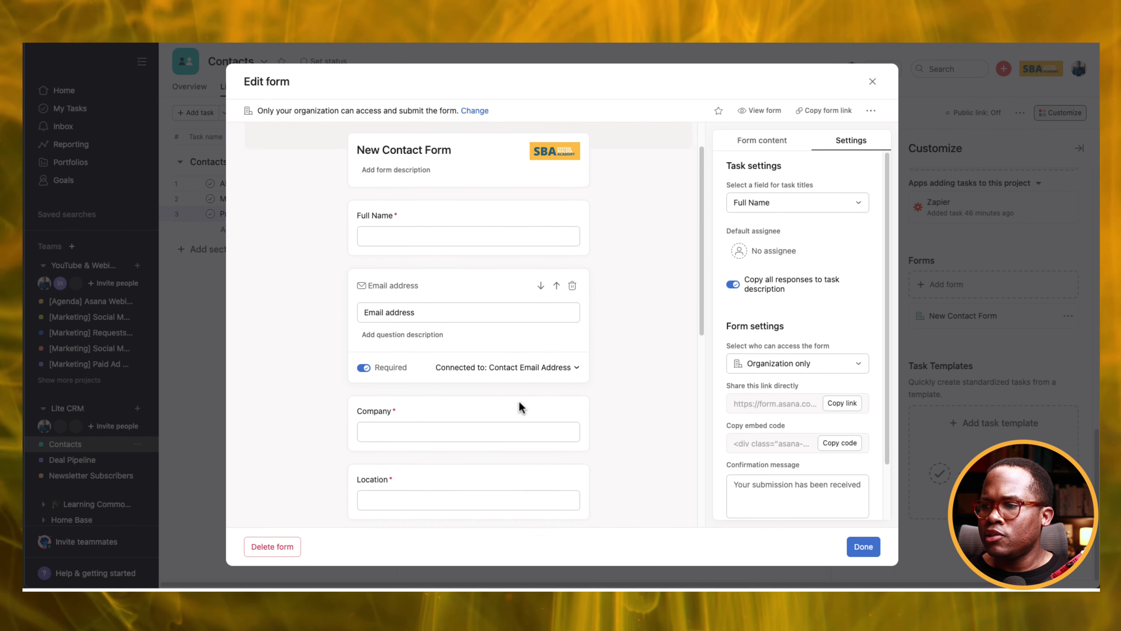
left_click(499, 345)
left_click(534, 361)
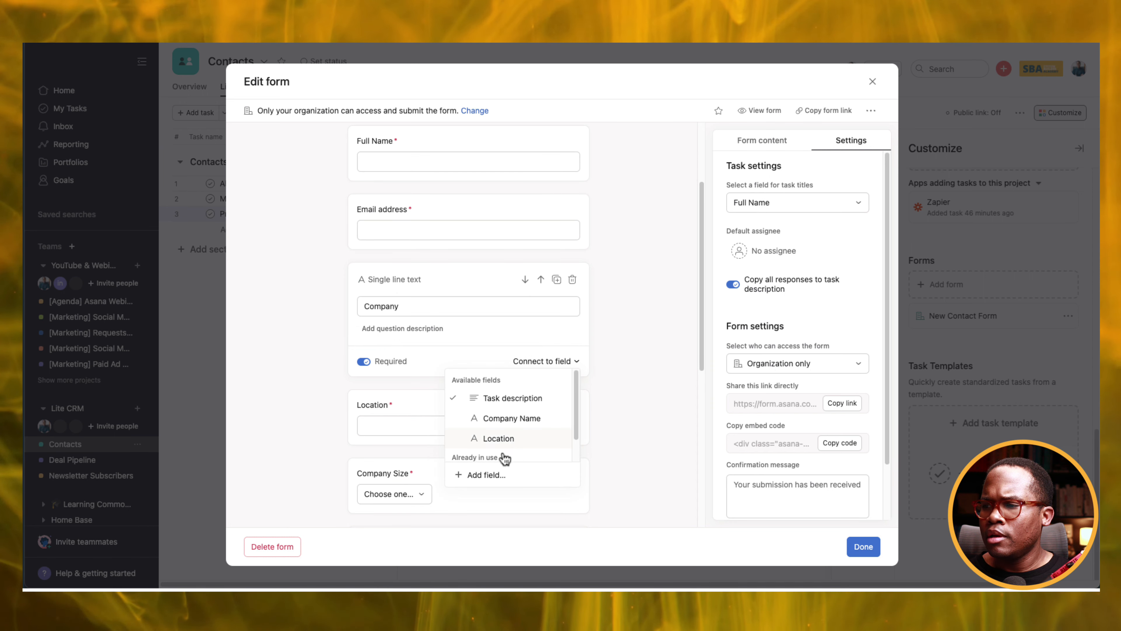
left_click(517, 419)
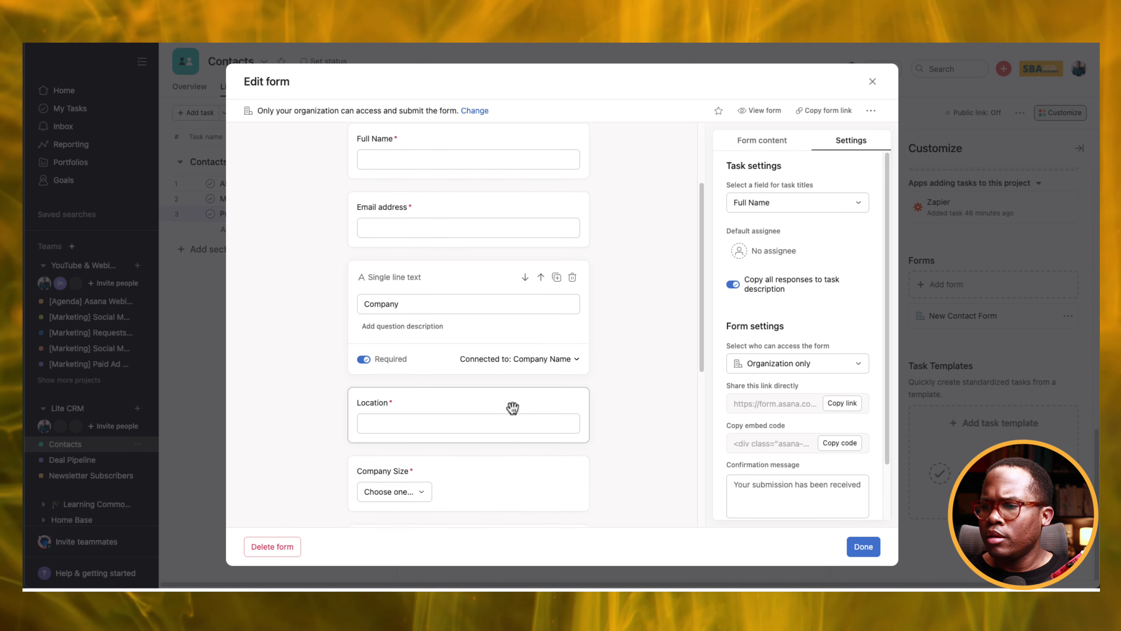
left_click(505, 394)
left_click(544, 410)
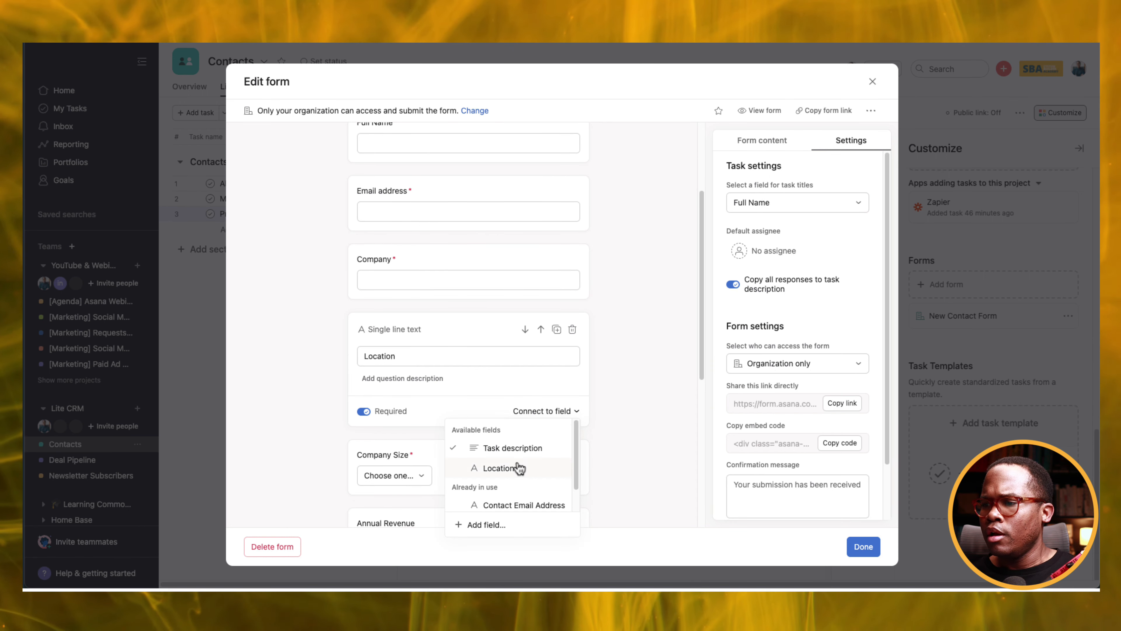
scroll(515, 468, "down", 1)
left_click(513, 444)
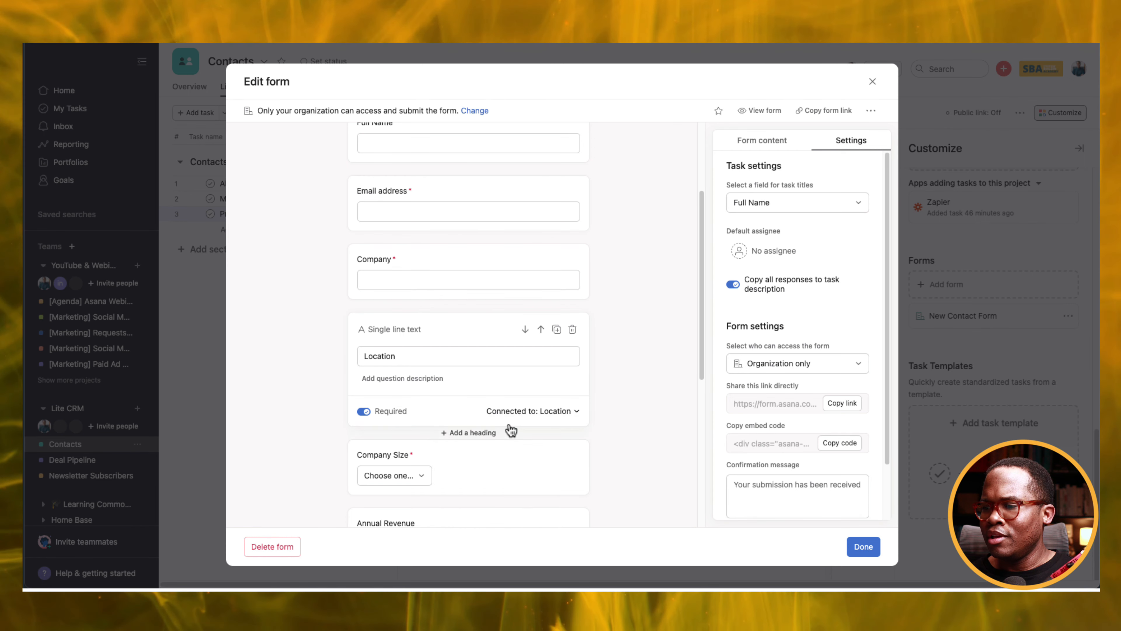
scroll(503, 418, "down", 4)
Link the Company Size, Annual Revenue and Industry questions to their matching fields.
left_click(484, 316)
left_click(550, 380)
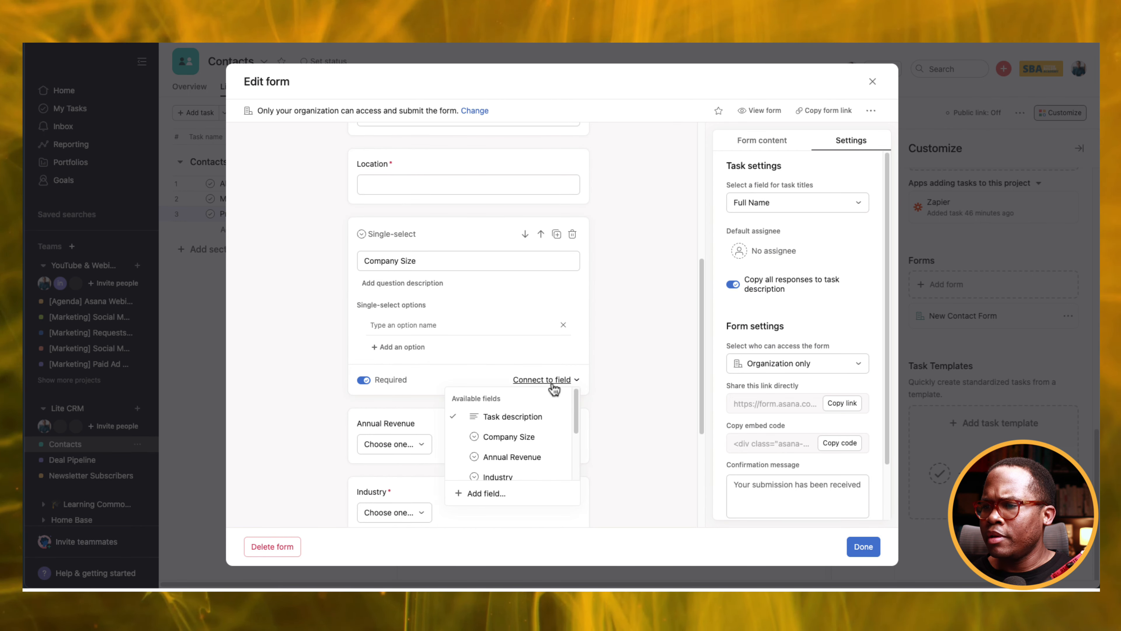
left_click(513, 437)
scroll(512, 389, "down", 2)
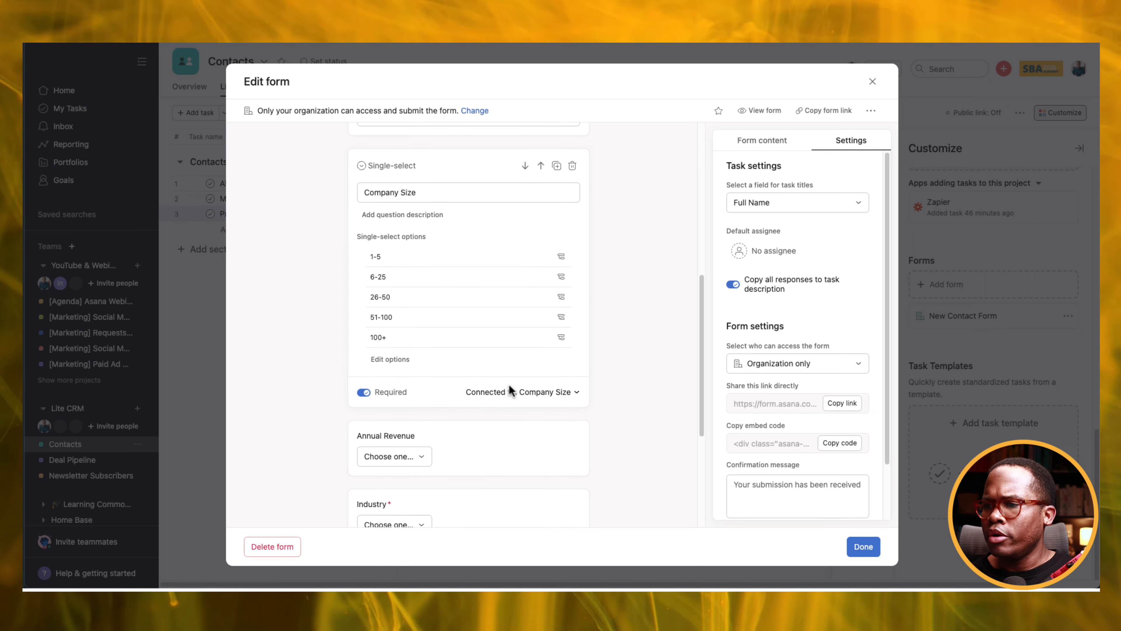
scroll(500, 321, "down", 3)
left_click(521, 349)
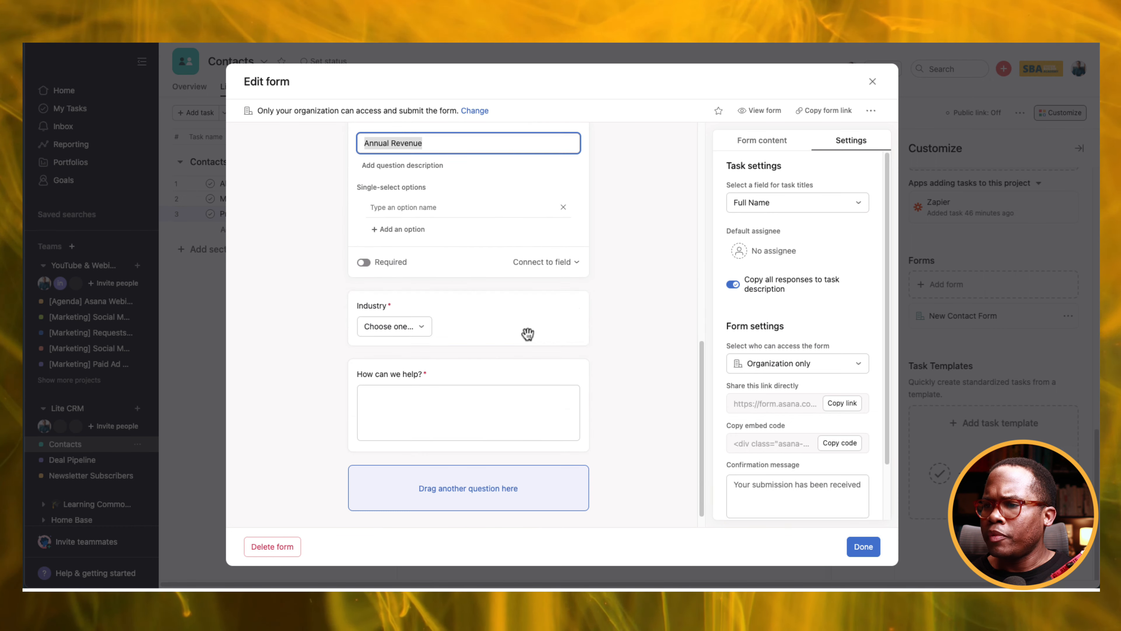
left_click(542, 262)
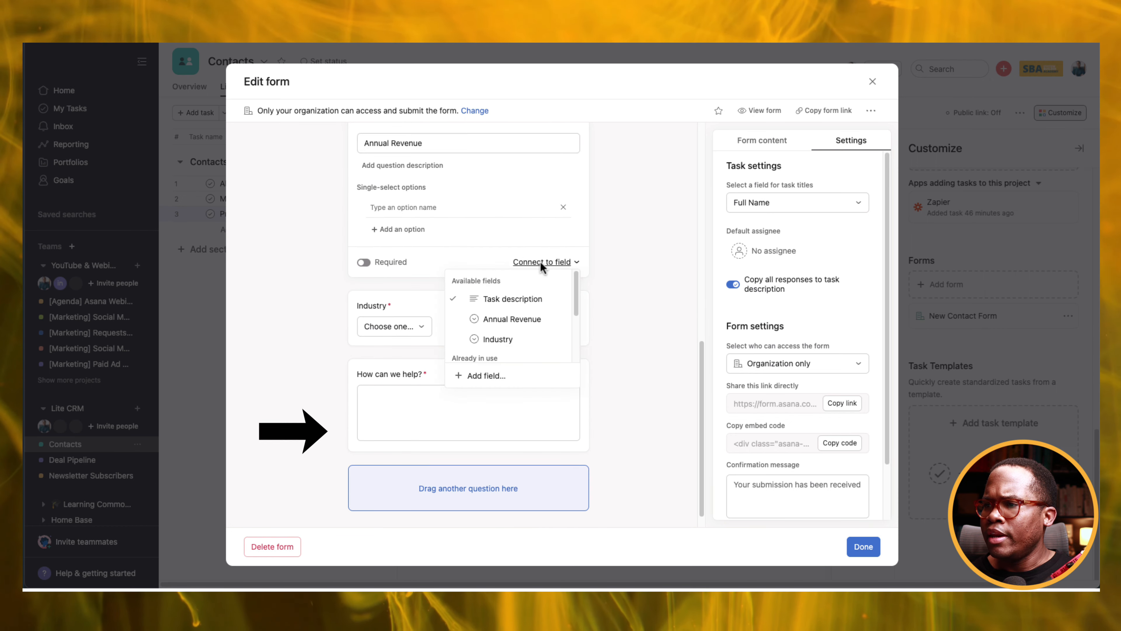
left_click(512, 319)
left_click(487, 380)
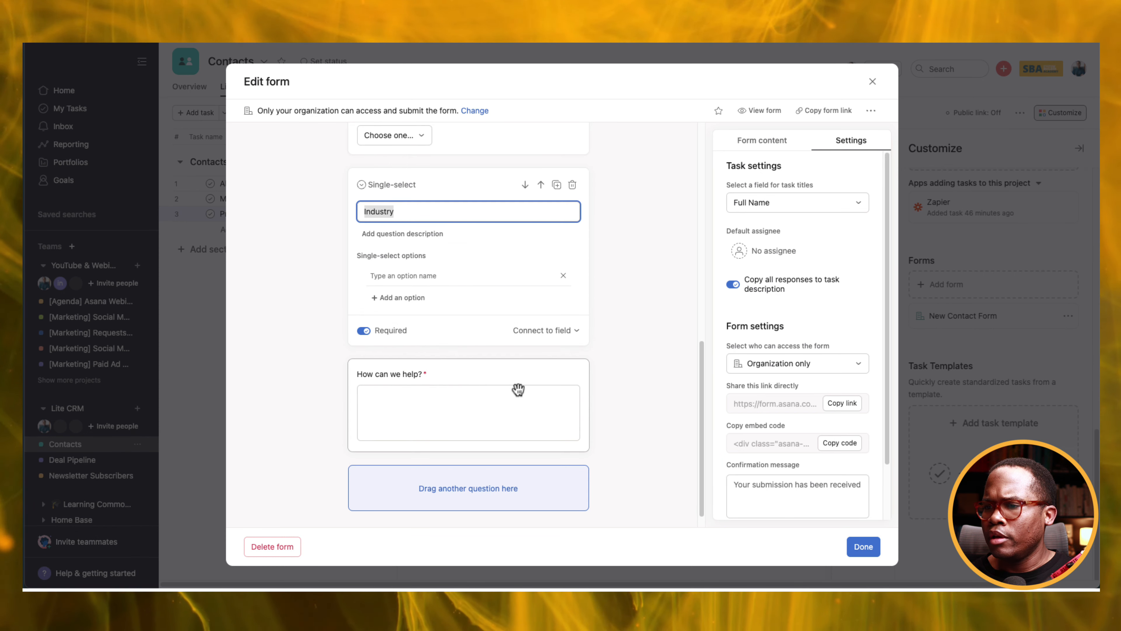
left_click(548, 332)
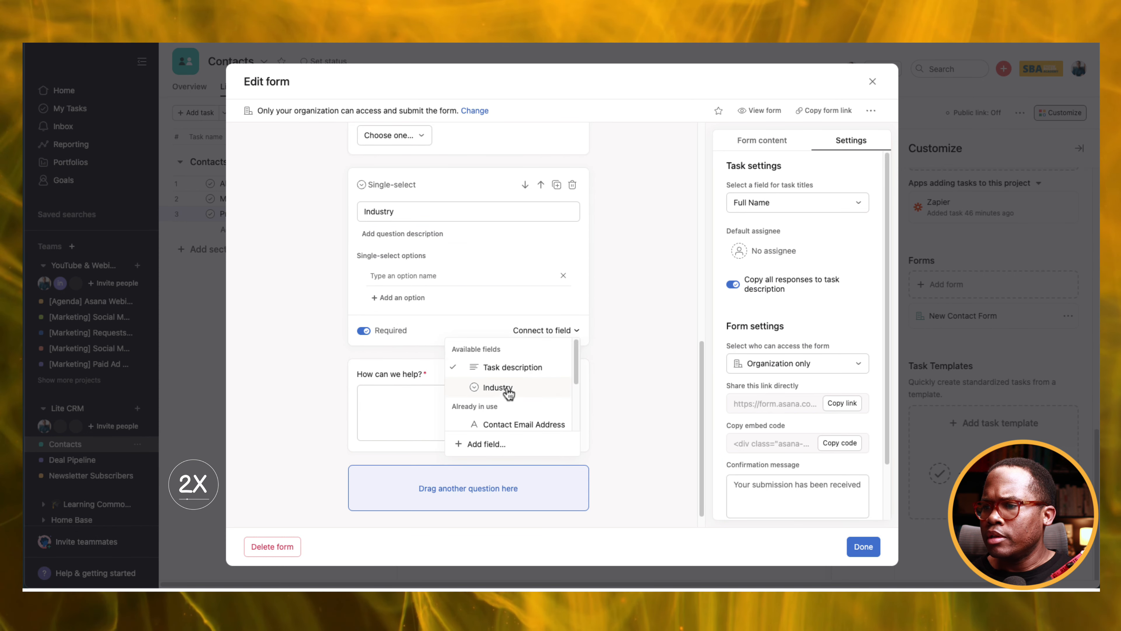
left_click(507, 385)
Add a new multi-select question below How can we help?
scroll(477, 441, "down", 2)
left_click(505, 431)
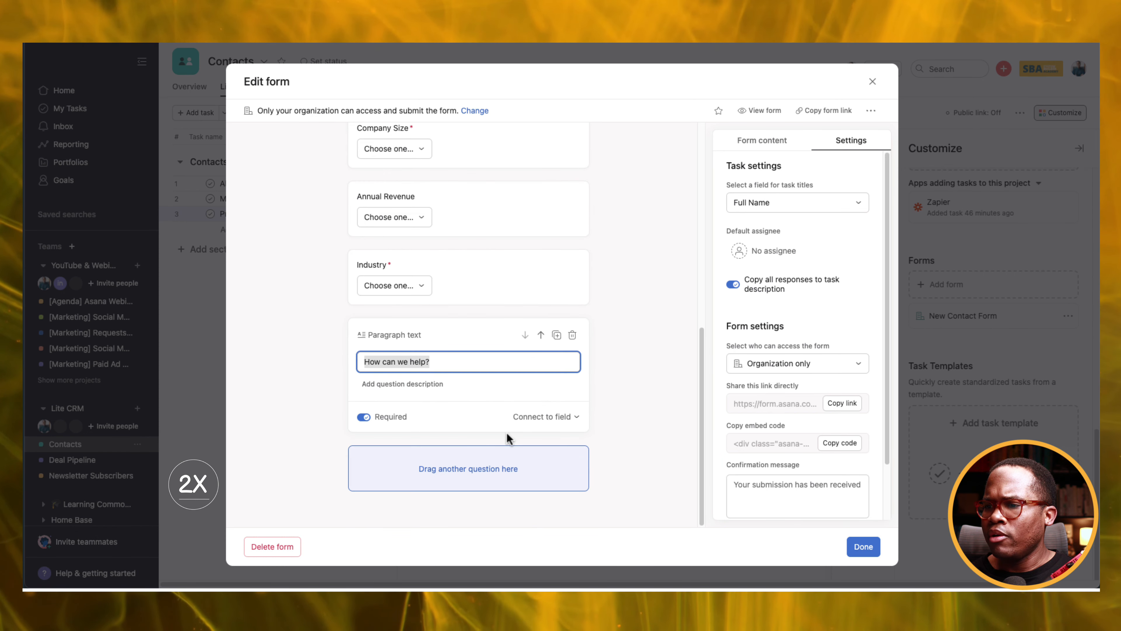
left_click(609, 416)
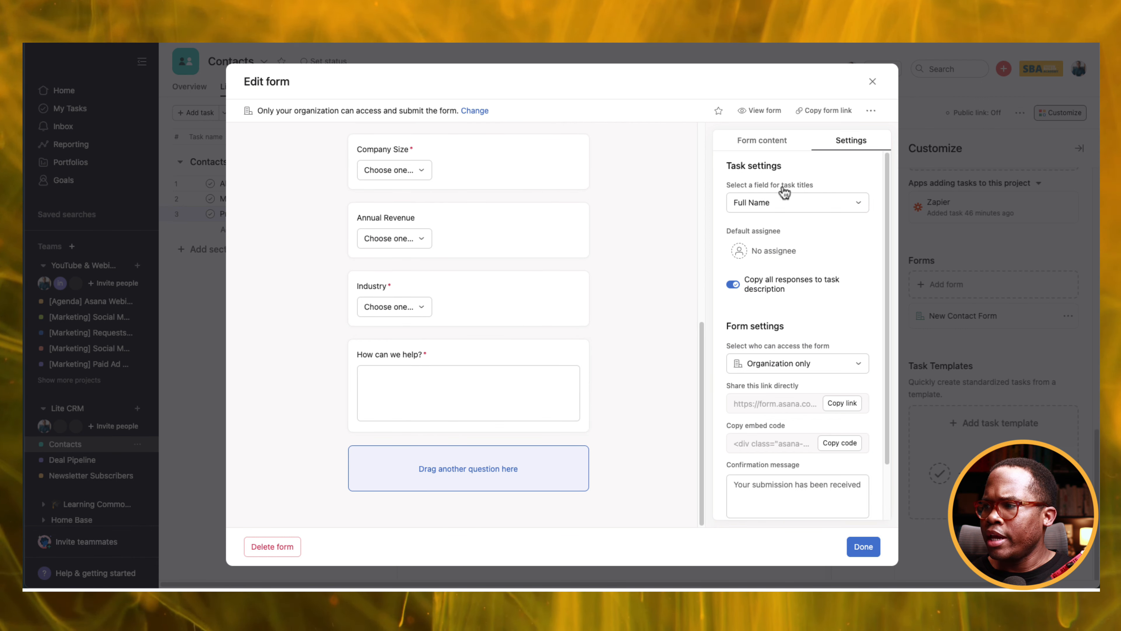
left_click(777, 142)
left_click(776, 326)
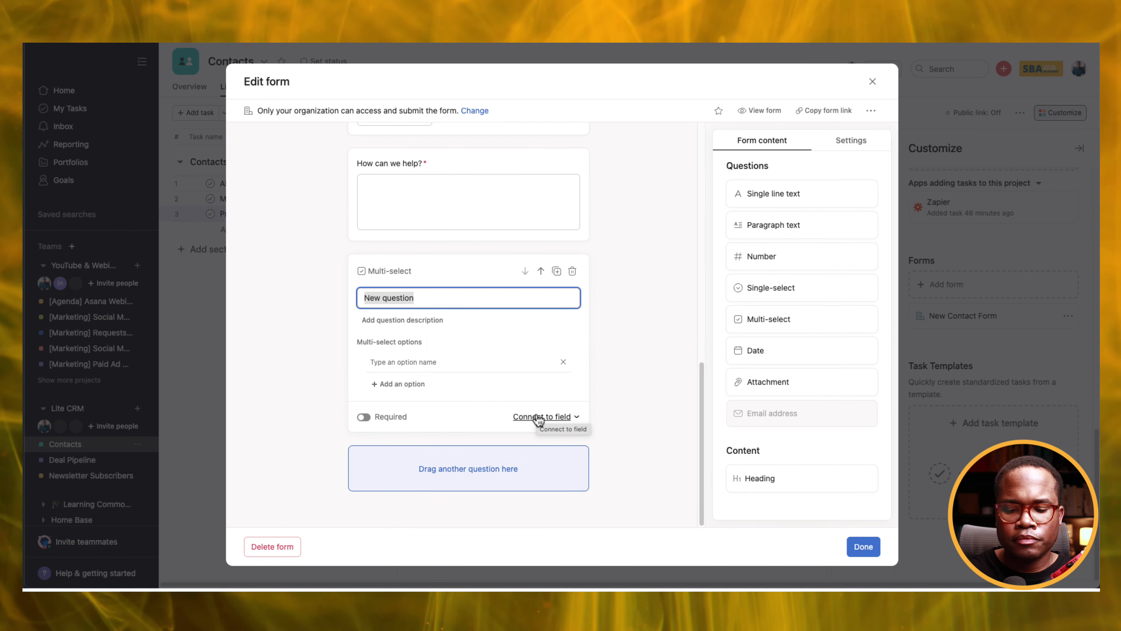
Name the new question 'Lead status', link it to Lead Status, make it required, and finish the form.
left_click(494, 299)
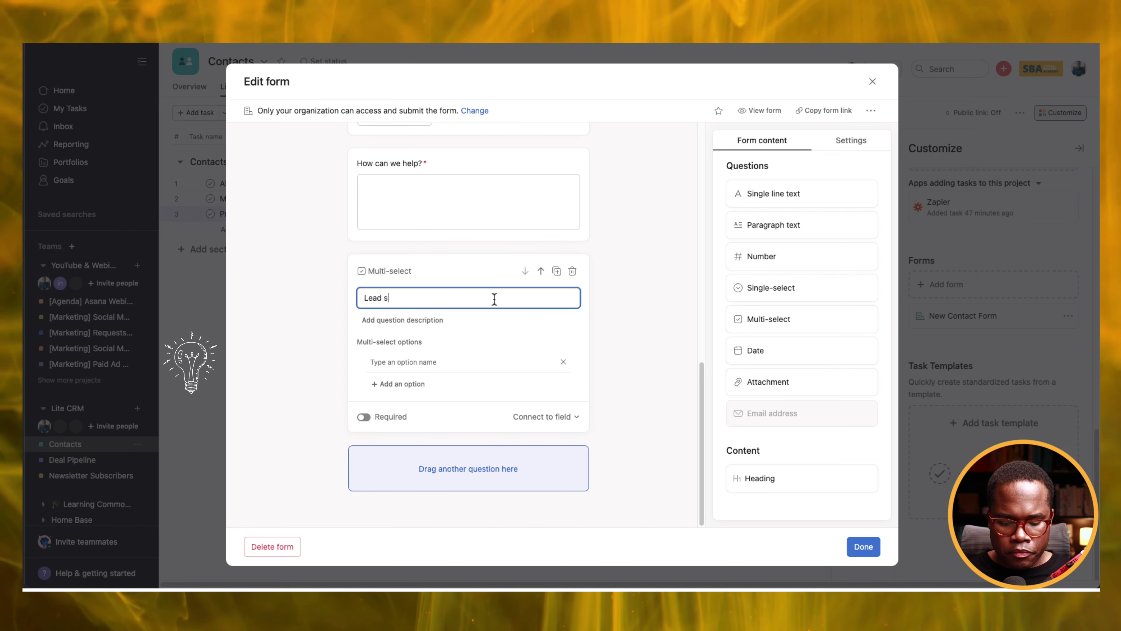
type("Lead stat")
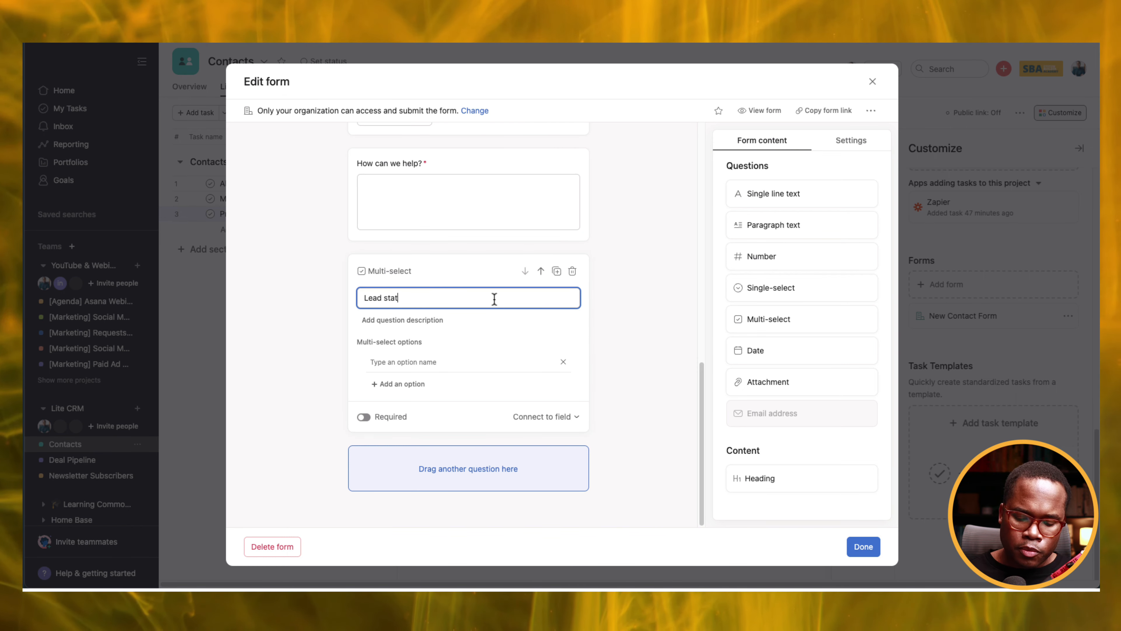
type("us")
left_click(527, 419)
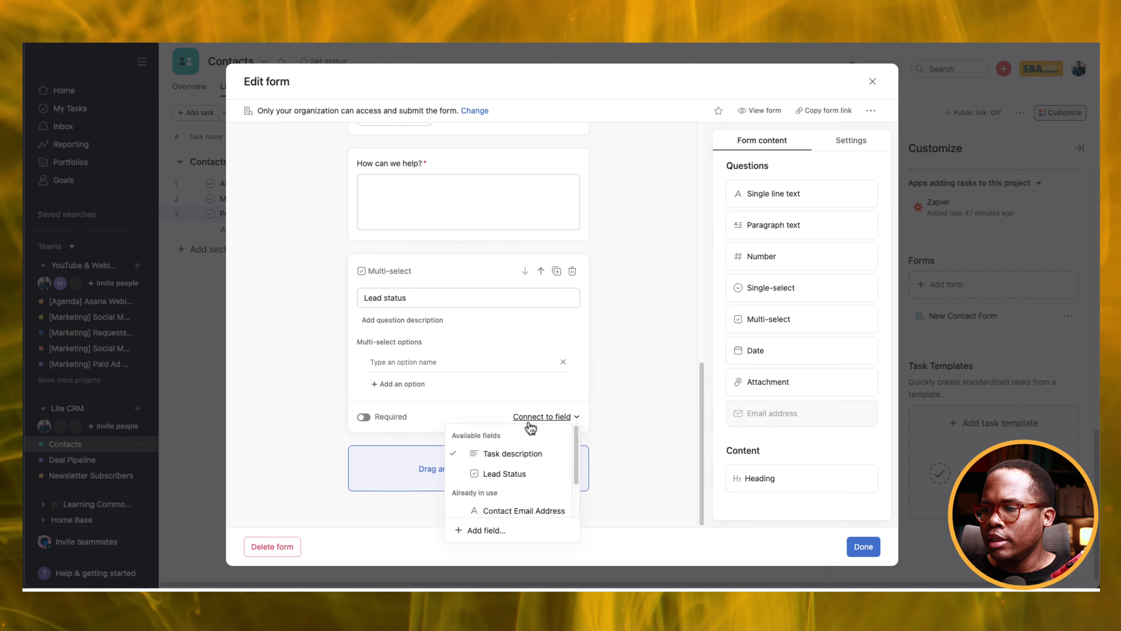
left_click(504, 474)
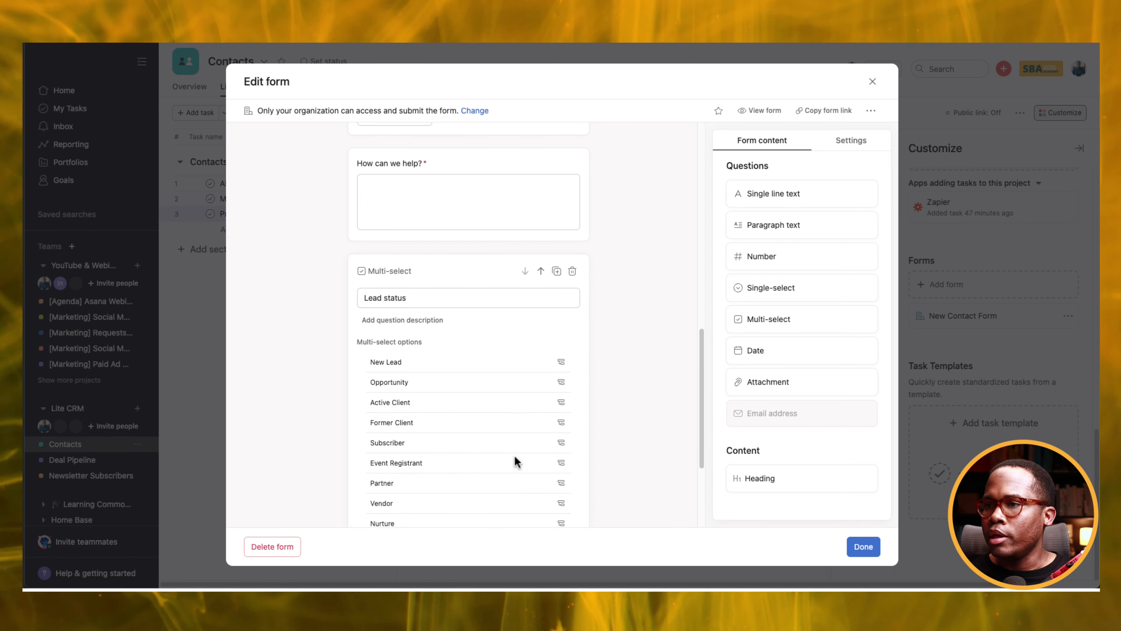
scroll(503, 455, "down", 4)
left_click(363, 417)
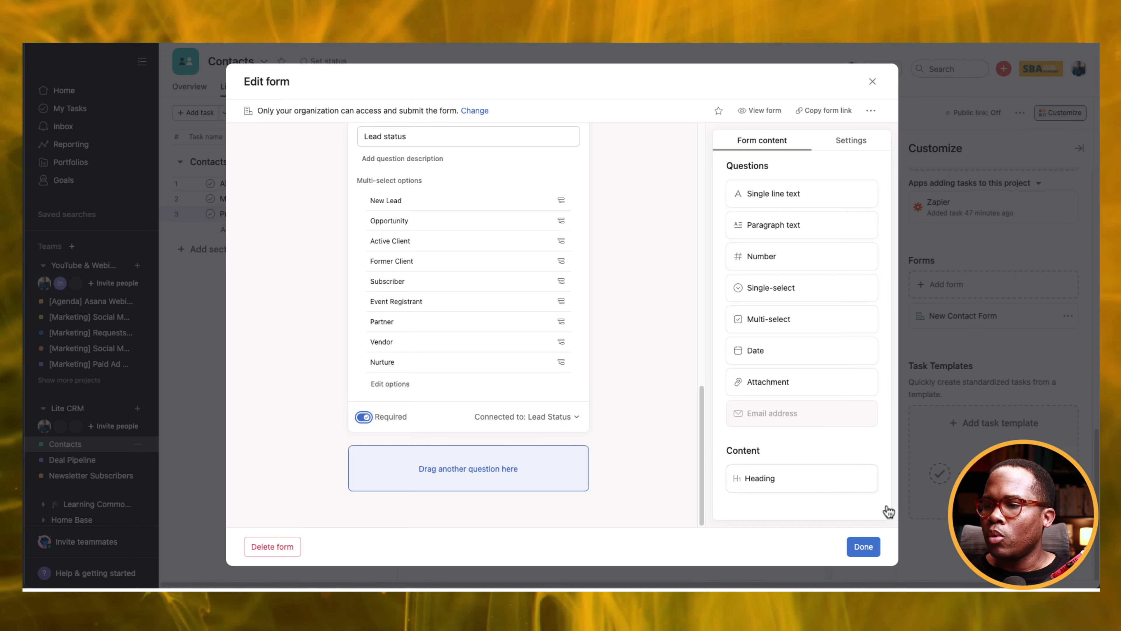
left_click(863, 547)
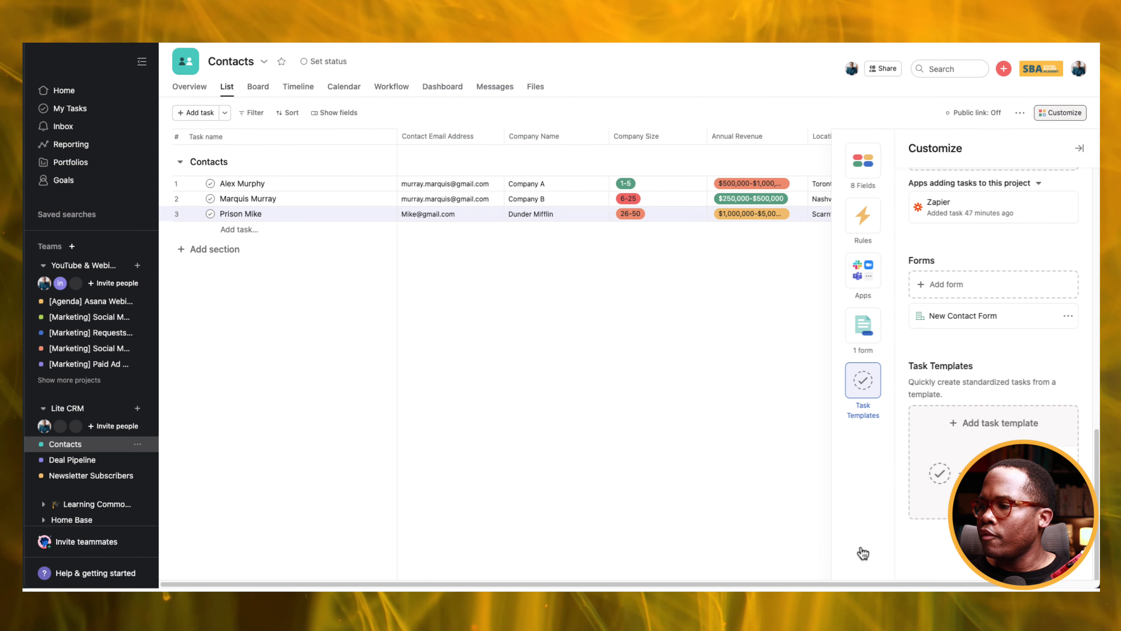
Preview the New Contact Form and enter the contact's full name and e-mail address.
left_click(1069, 316)
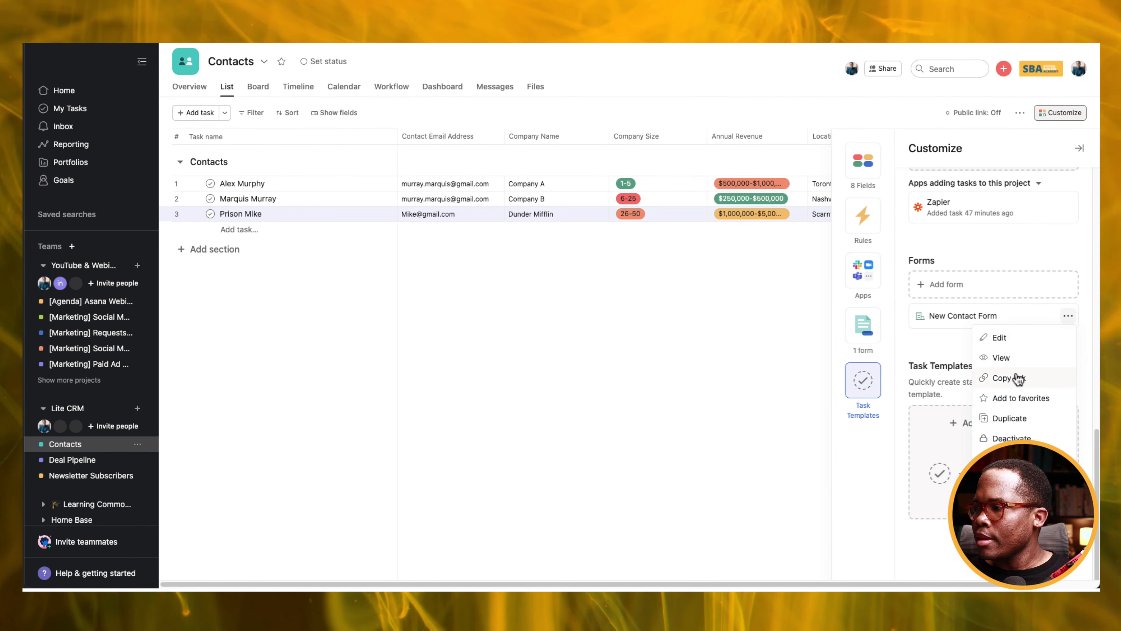
left_click(1001, 358)
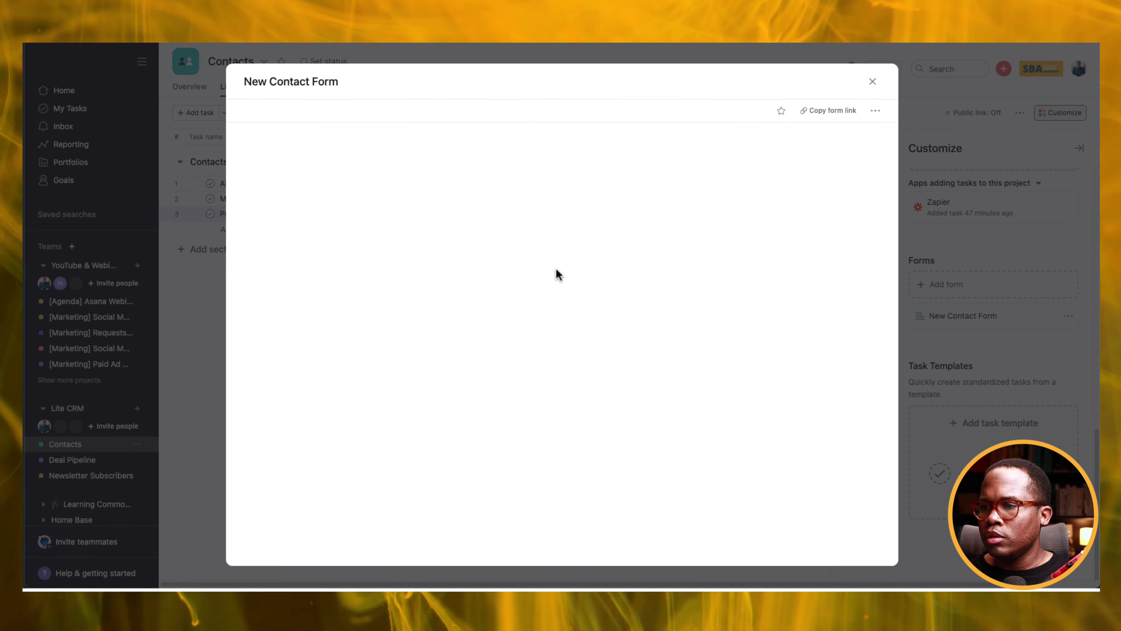
left_click(460, 186)
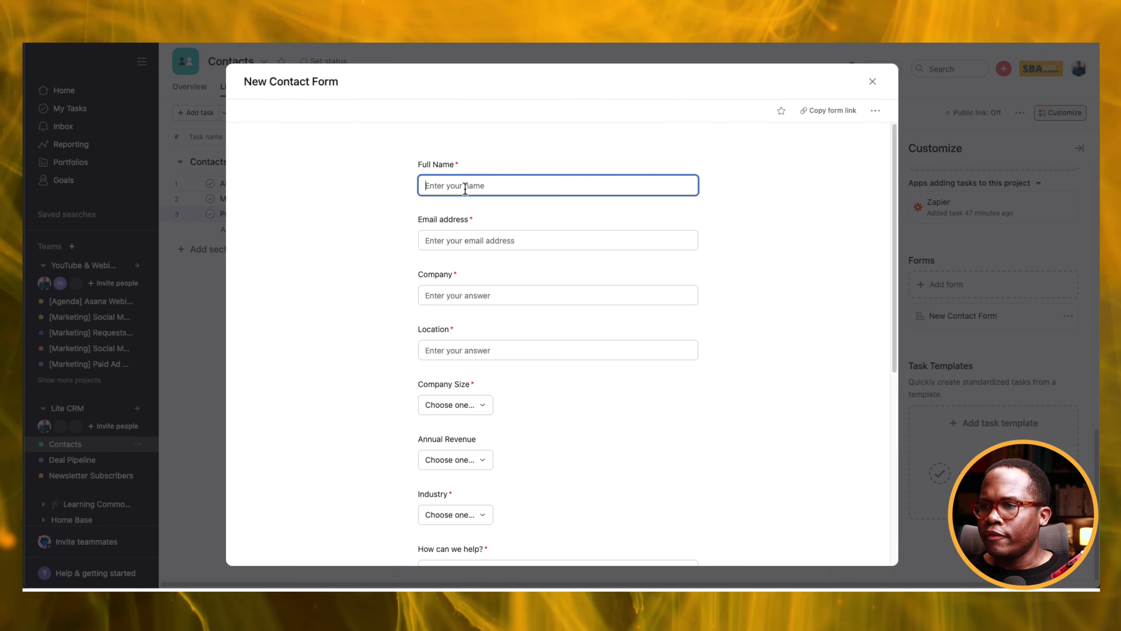
type("Ta")
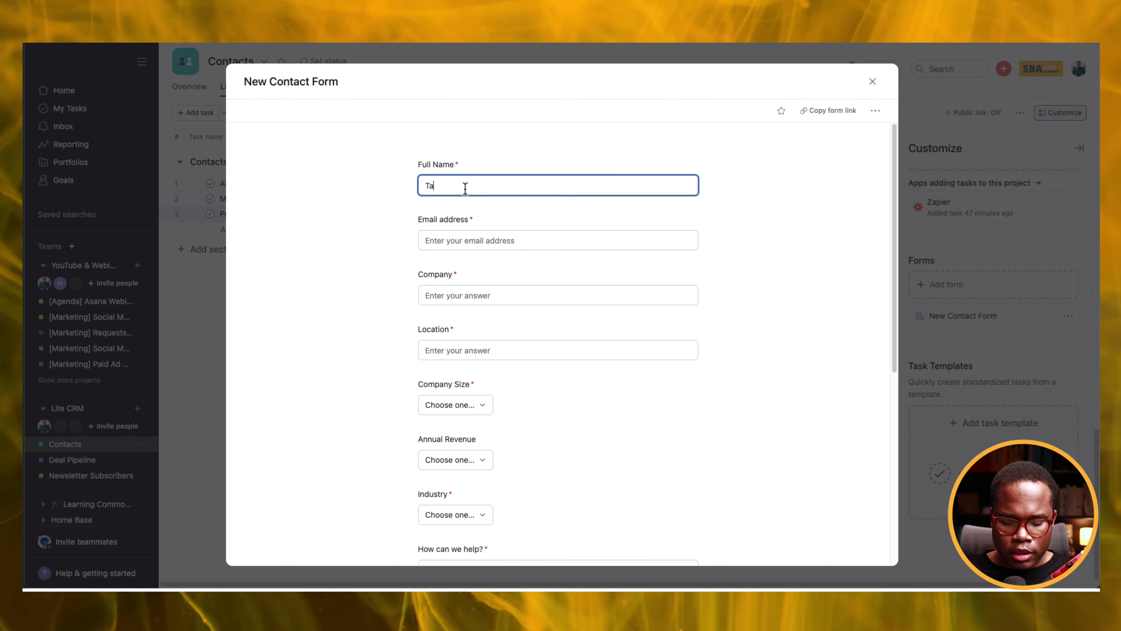
type("co The ")
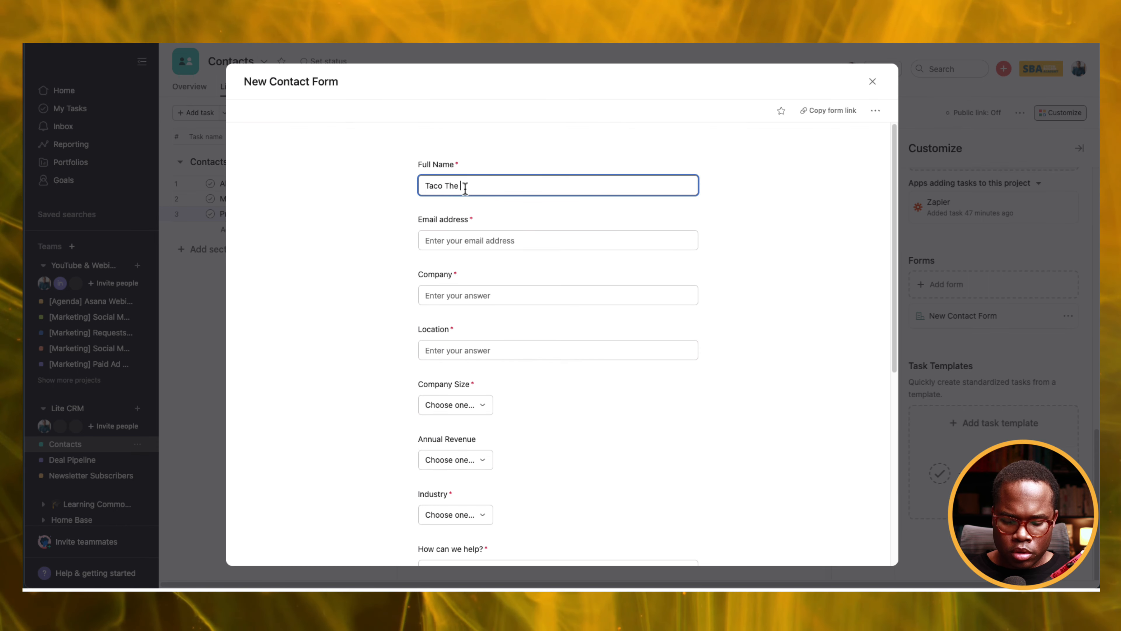
type("Dog")
left_click(454, 240)
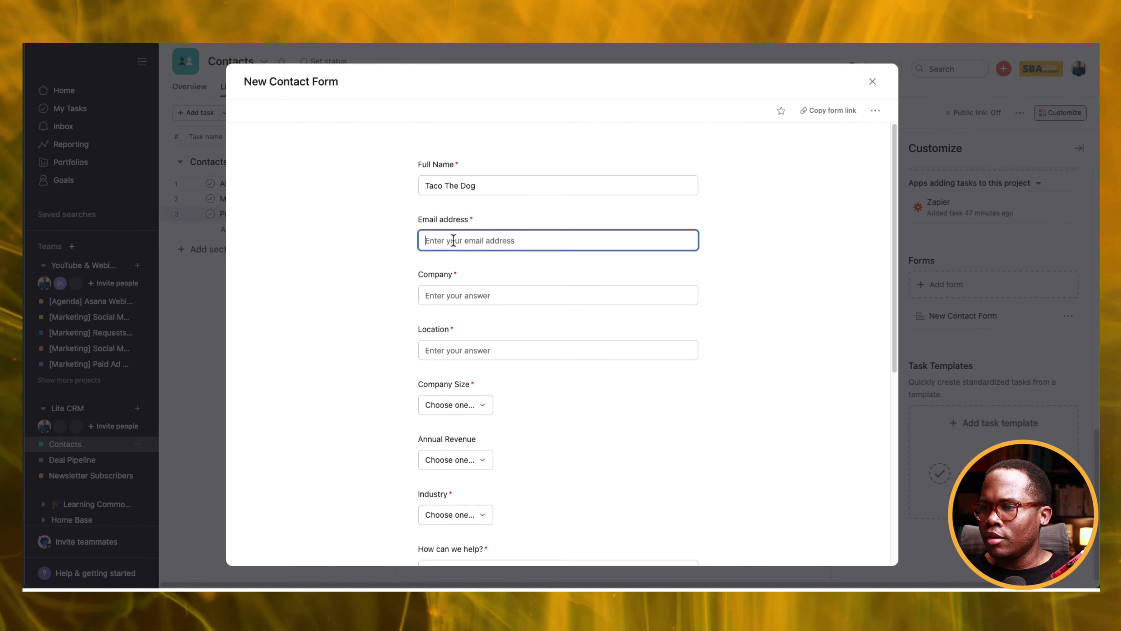
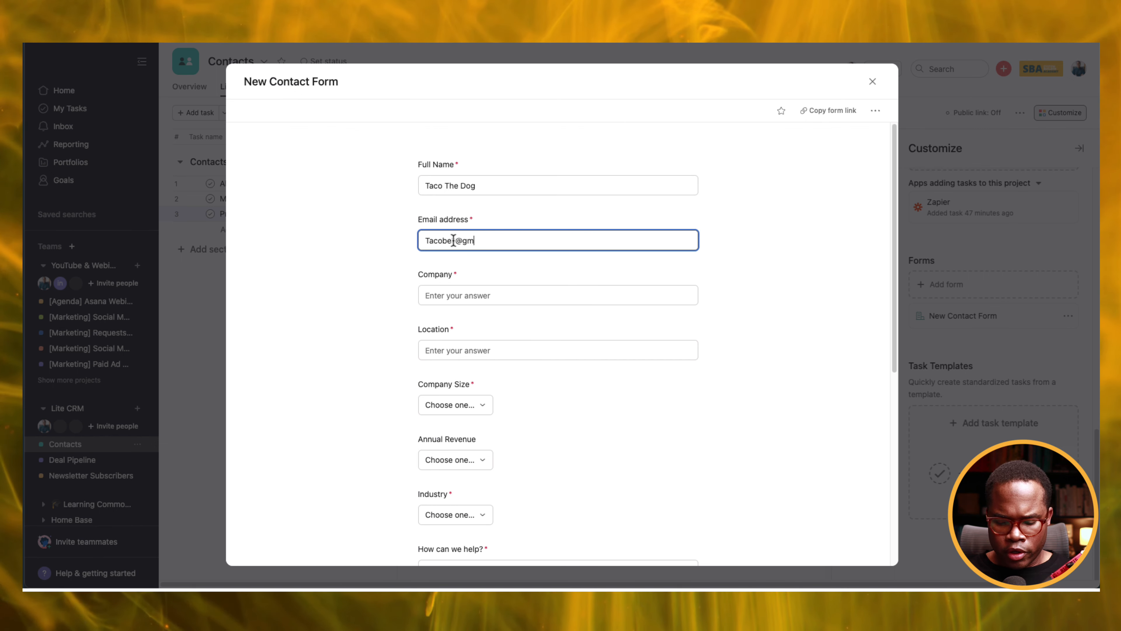
Fill in the company answer, location Toronto, and Company Size 6-25.
left_click(475, 295)
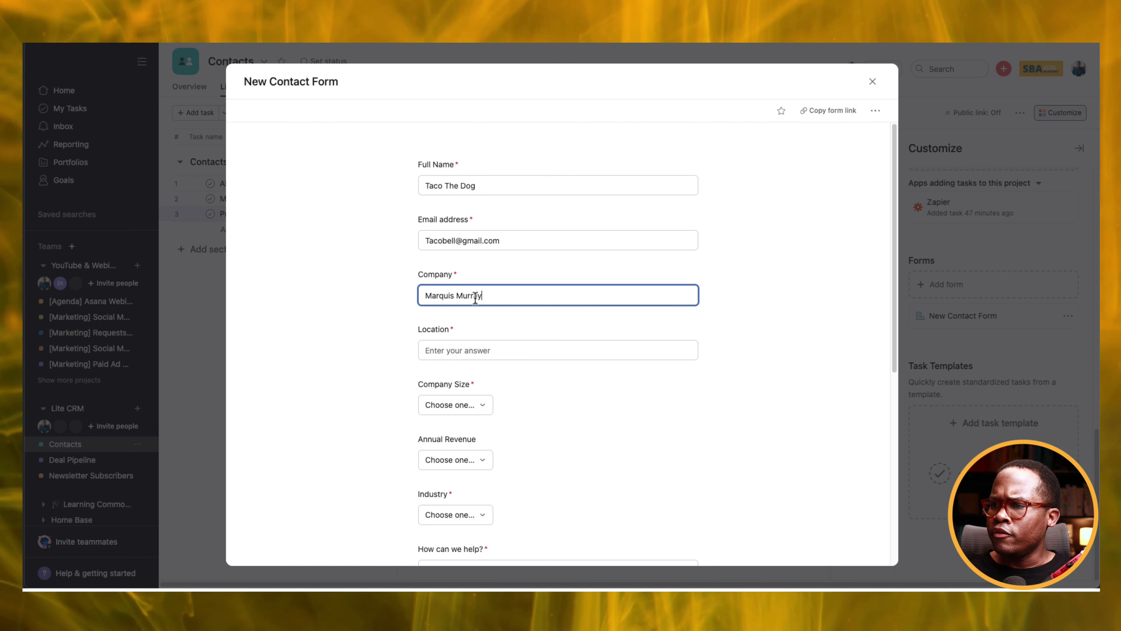
left_click(474, 353)
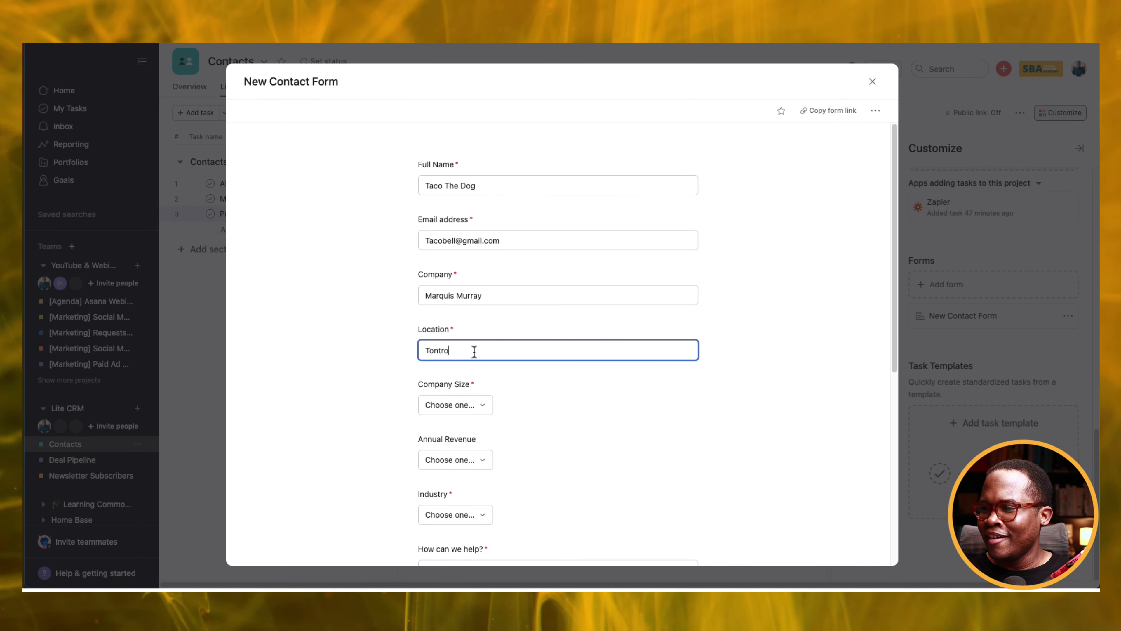
type("Tontro")
key("BackSpace")
key("BackSpace")
key("BackSpace")
key("BackSpace")
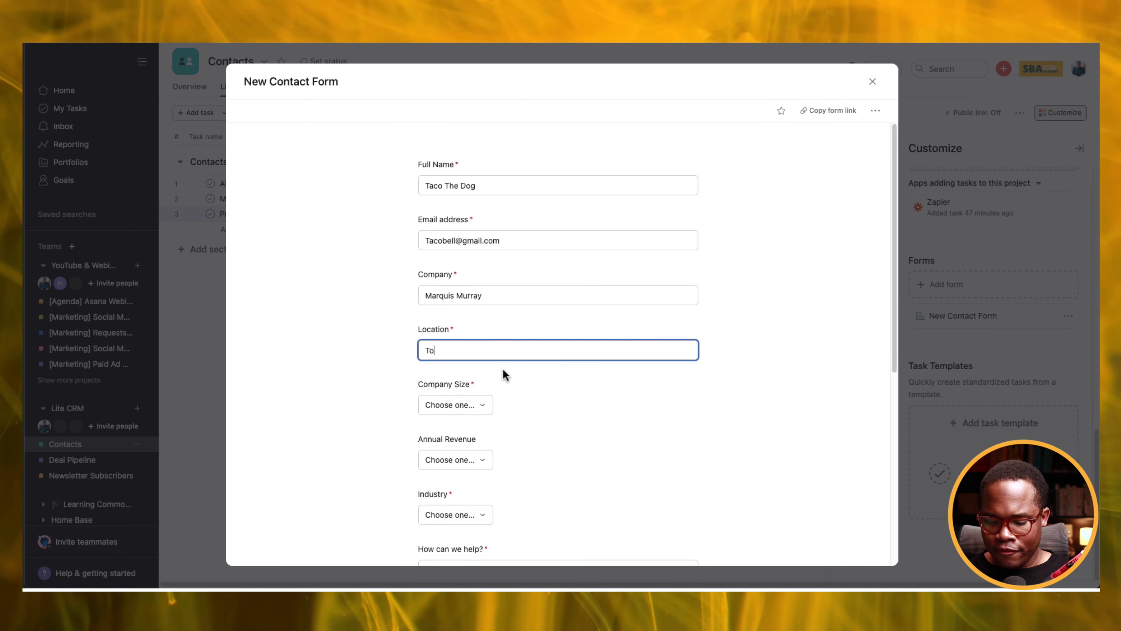
type("ronto")
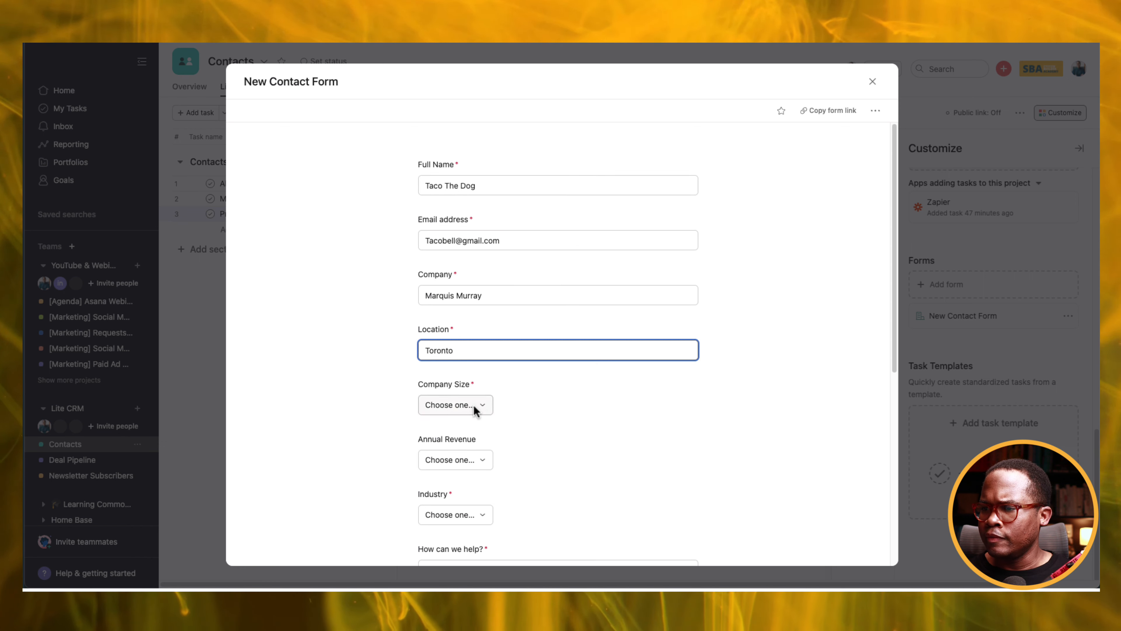
left_click(485, 411)
left_click(470, 452)
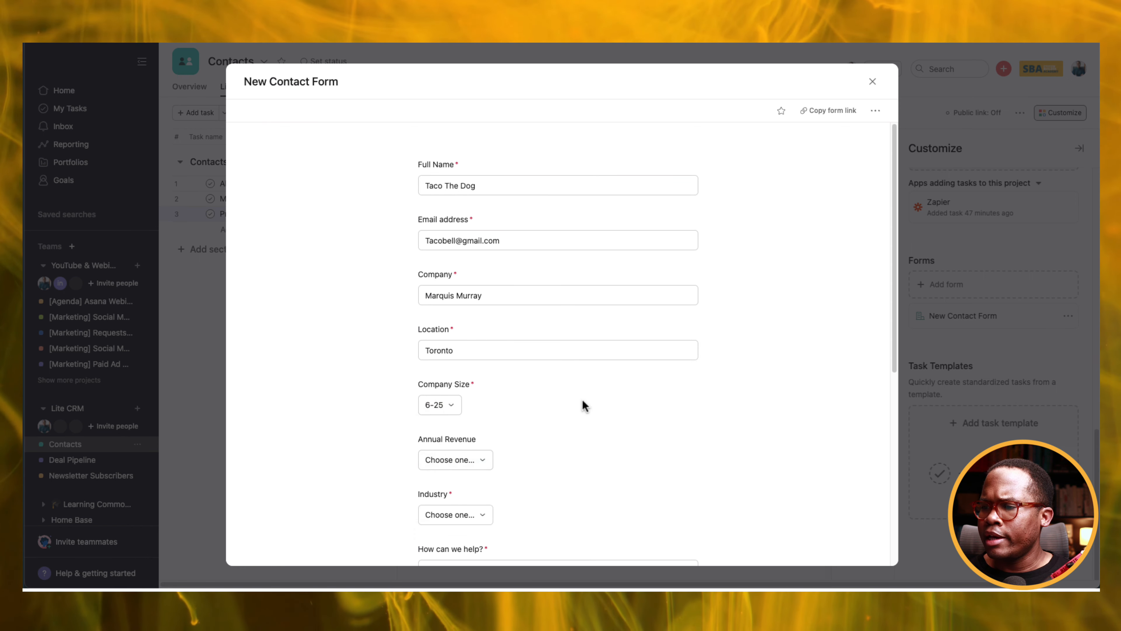
Choose $250,000-$500,000 revenue and Healthcare, add help text, tick New Lead, and submit.
scroll(583, 405, "down", 3)
left_click(463, 340)
left_click(467, 384)
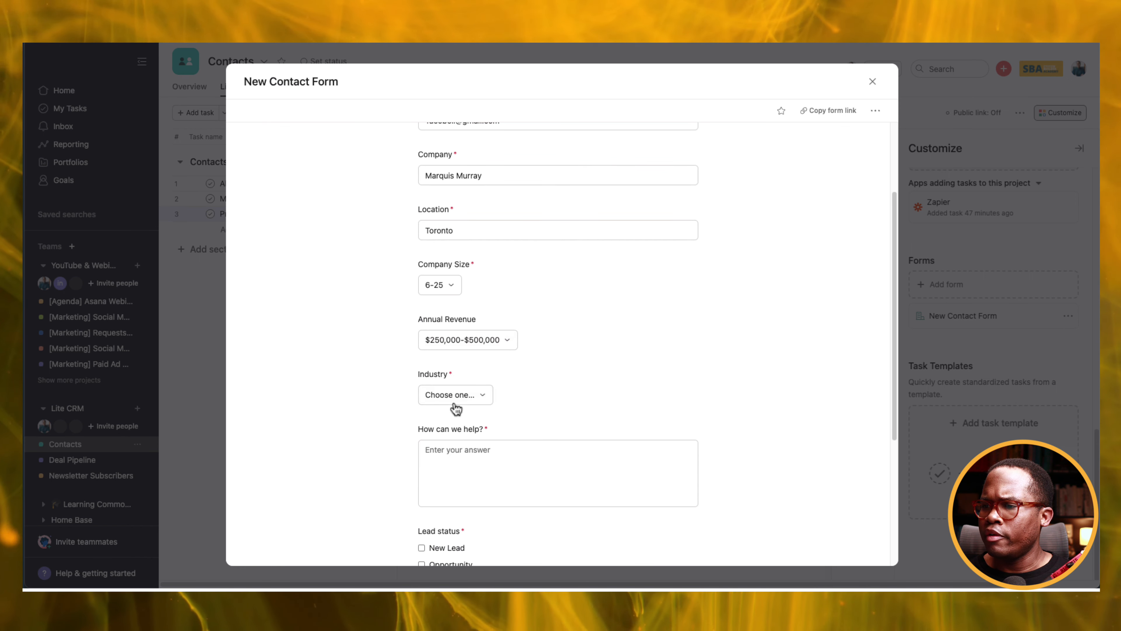
left_click(450, 394)
left_click(461, 459)
scroll(503, 417, "down", 3)
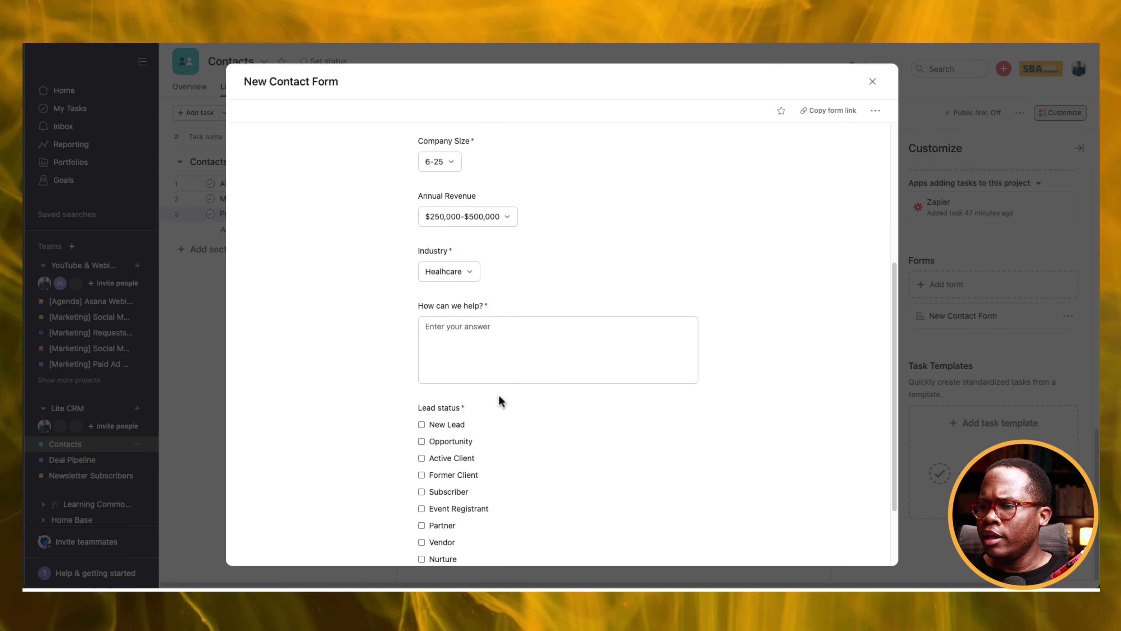
left_click(464, 329)
type("I need help with services")
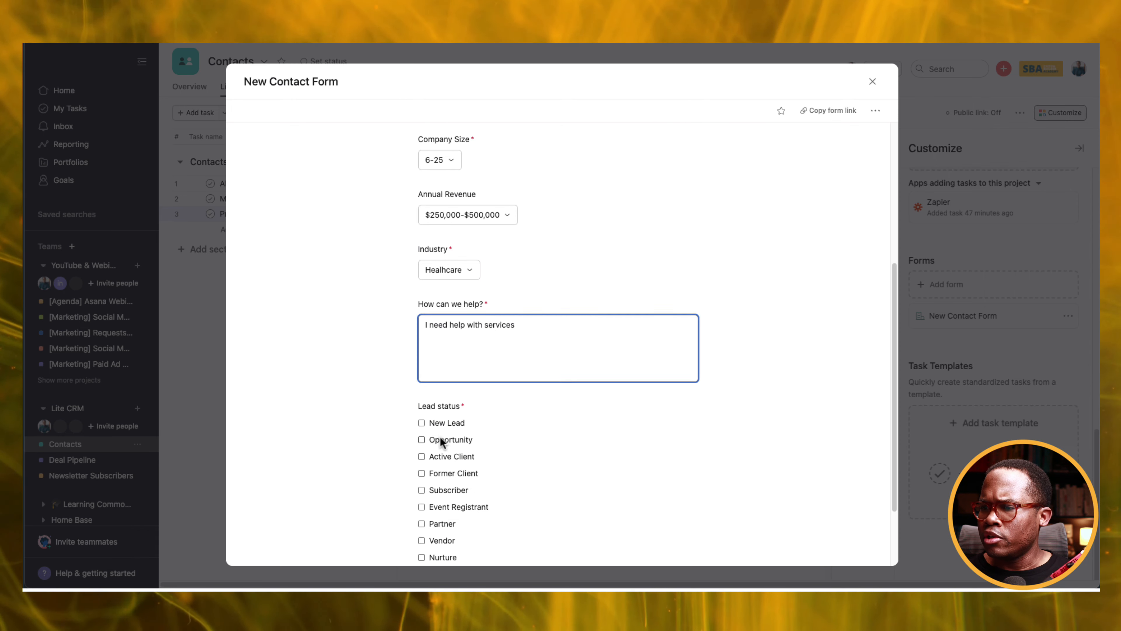
scroll(438, 441, "down", 3)
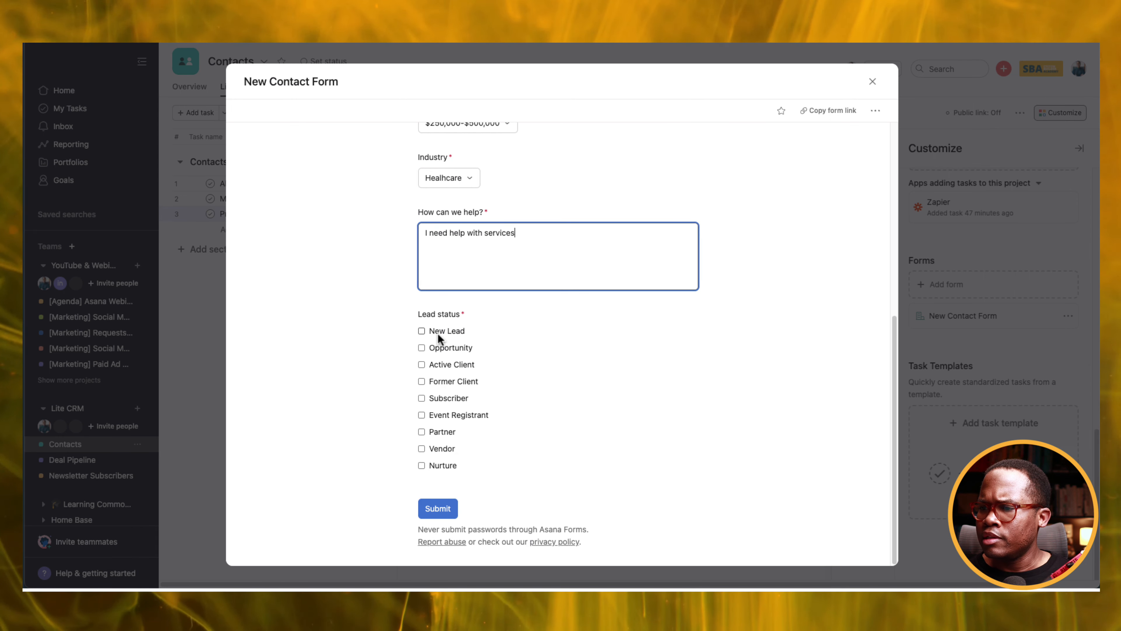
left_click(422, 333)
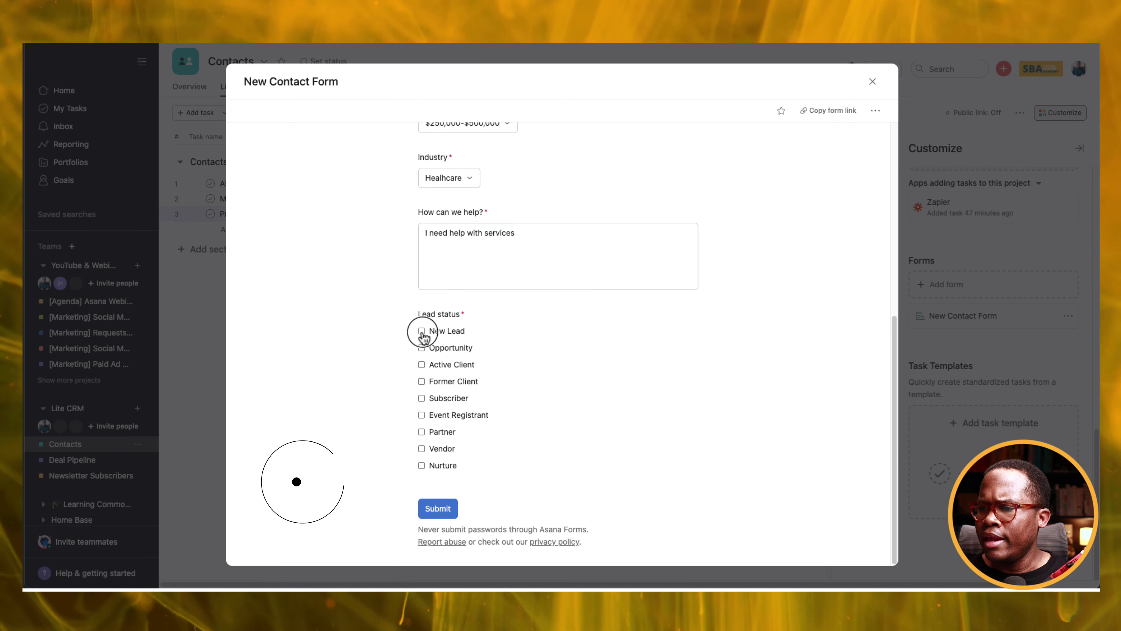
left_click(422, 349)
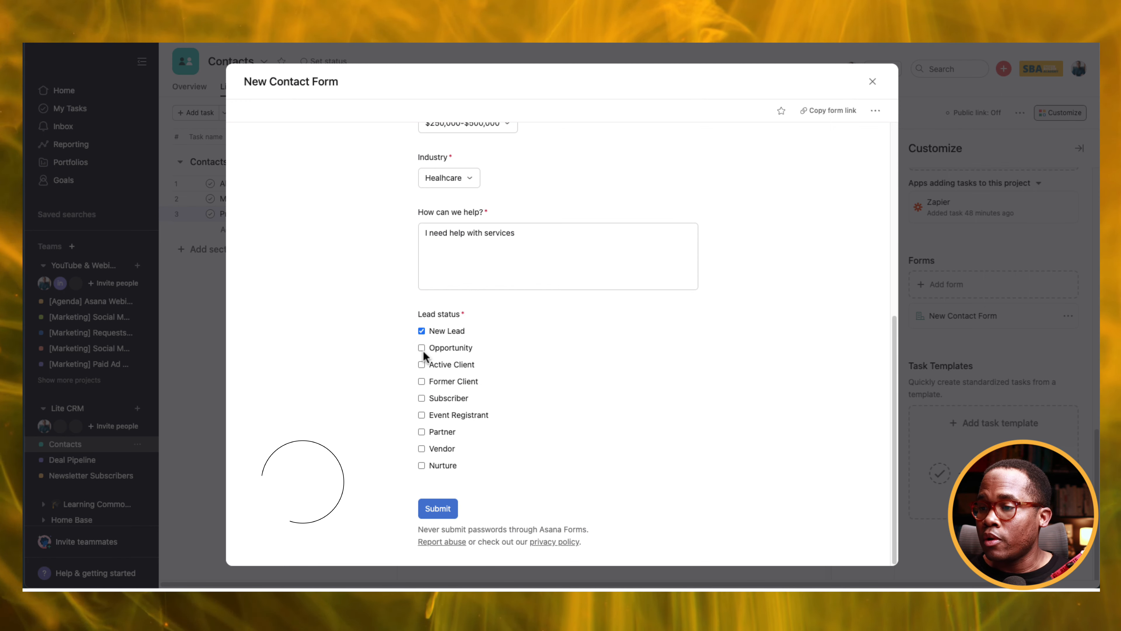
left_click(439, 512)
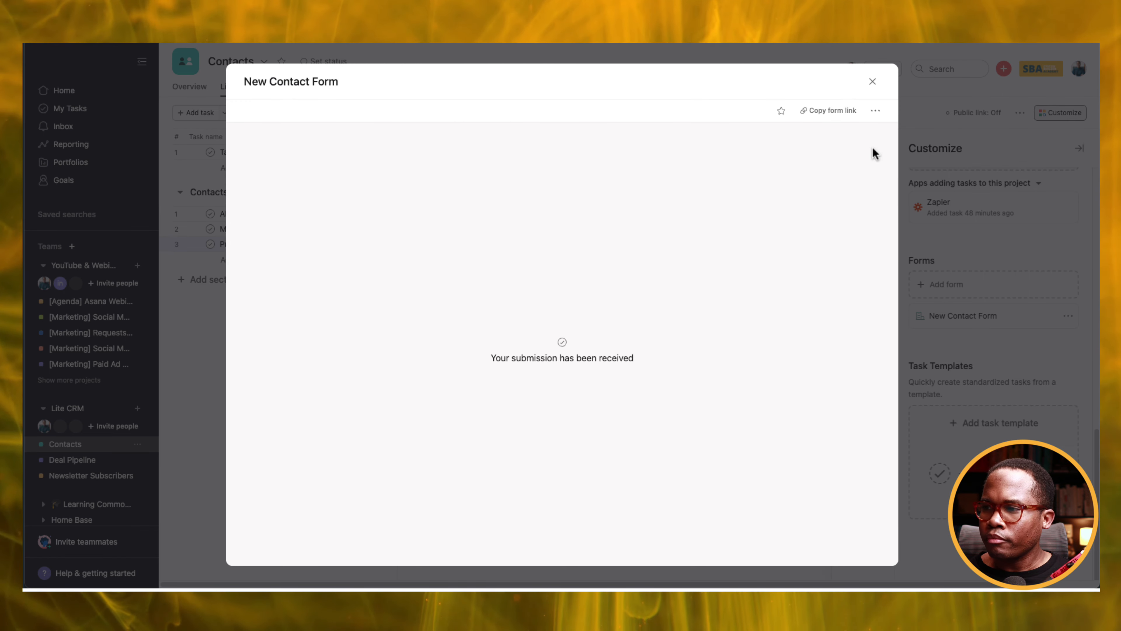
left_click(872, 81)
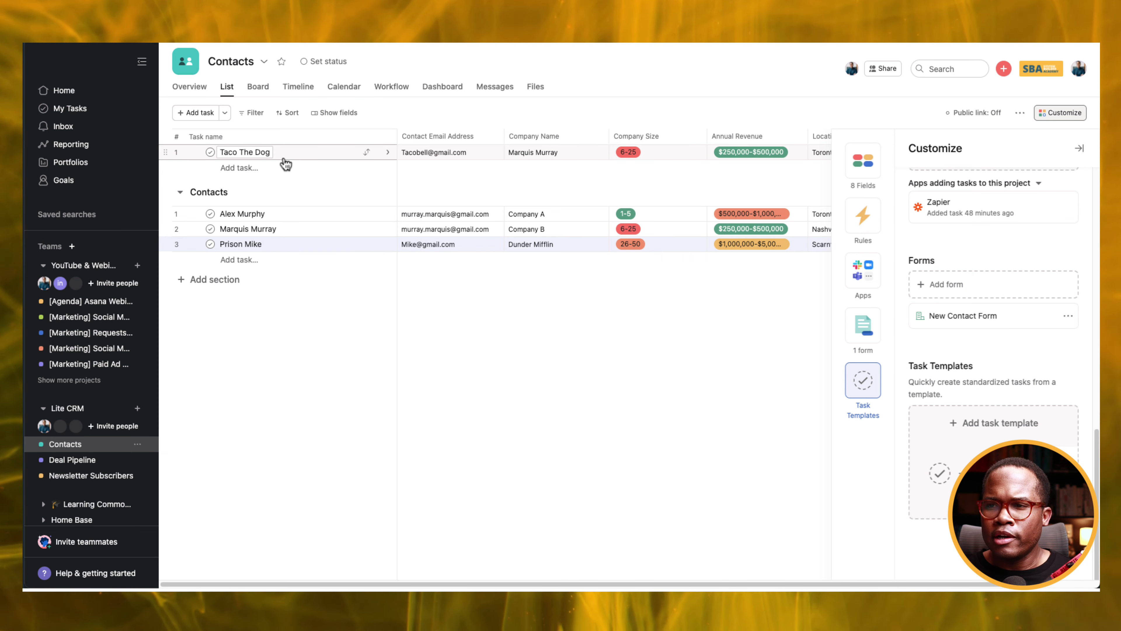
Create a Contacts section rule: when a task is added to this project, move it to Contacts.
left_click(258, 193)
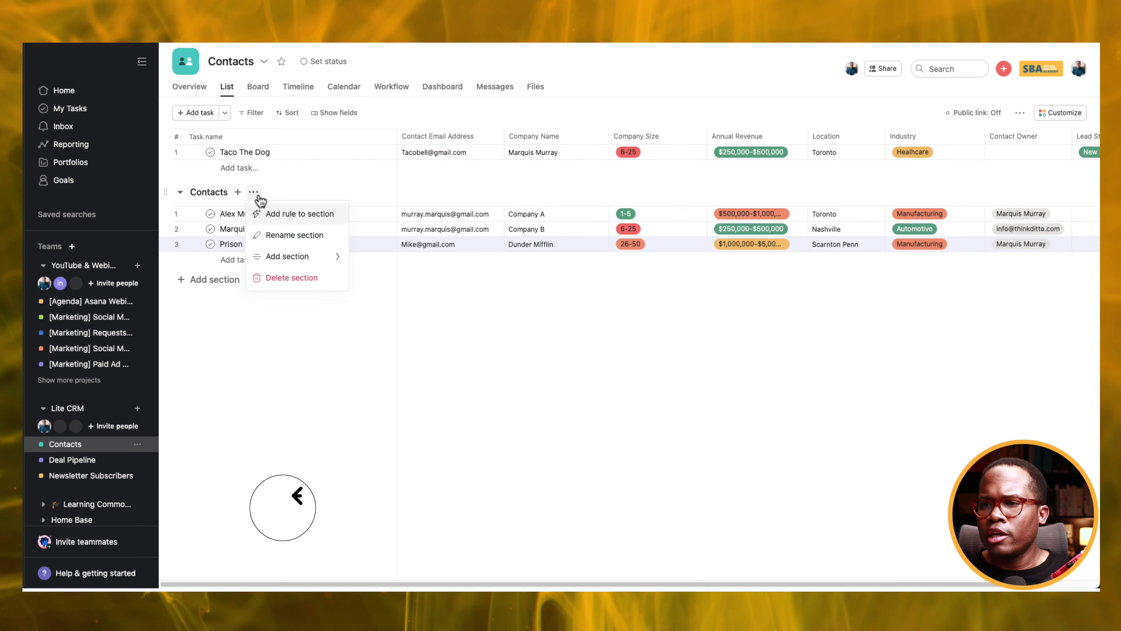
left_click(292, 218)
left_click(556, 315)
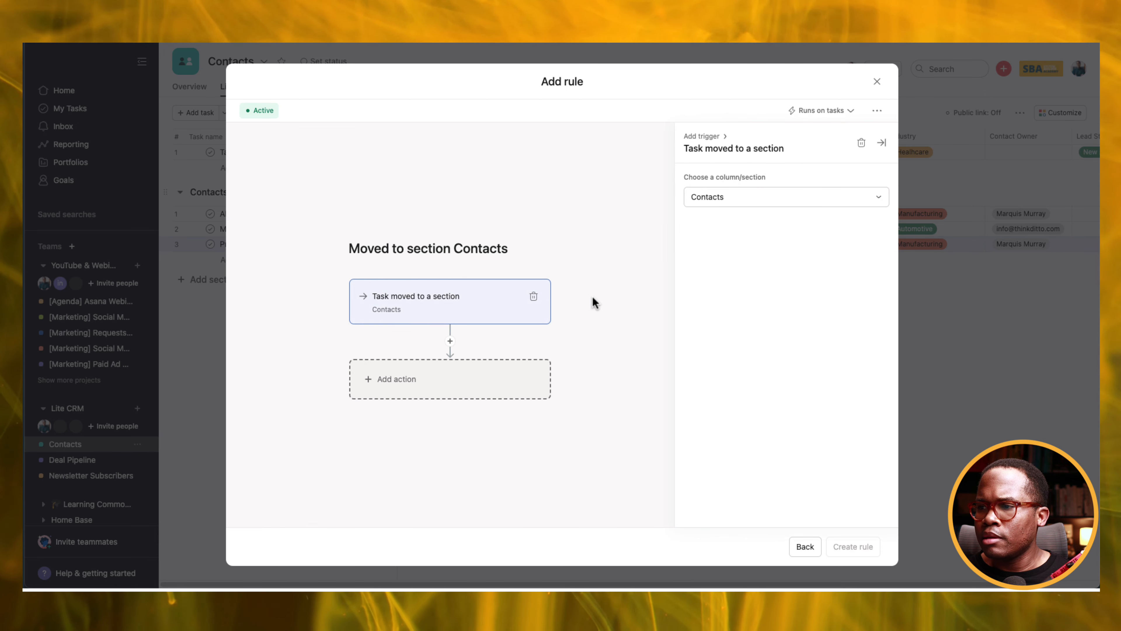
left_click(532, 296)
left_click(552, 307)
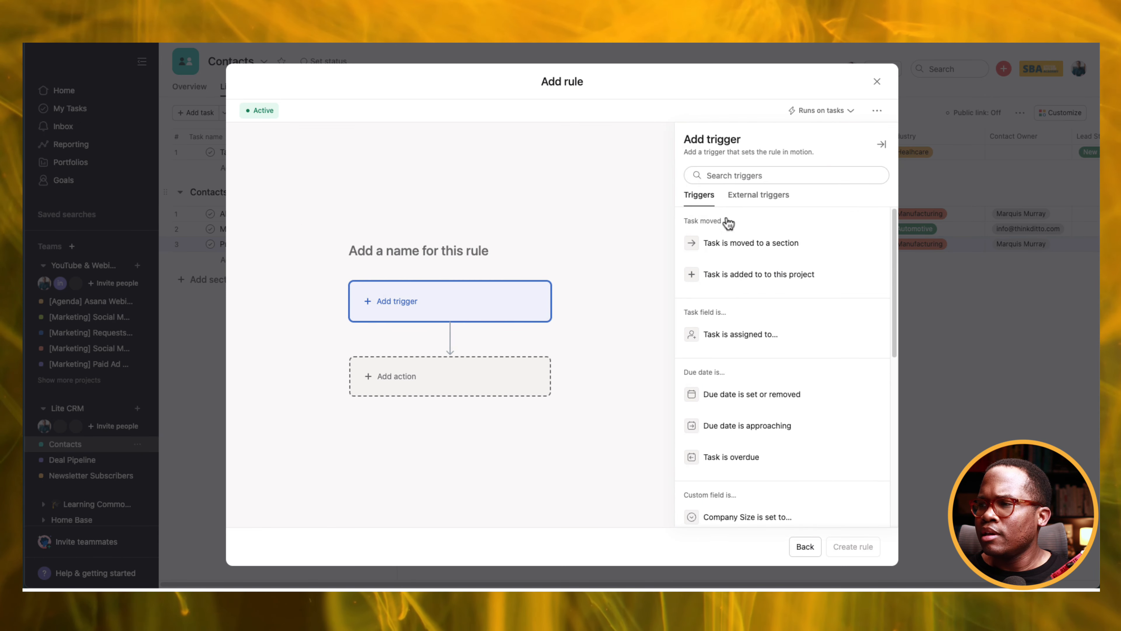
left_click(753, 273)
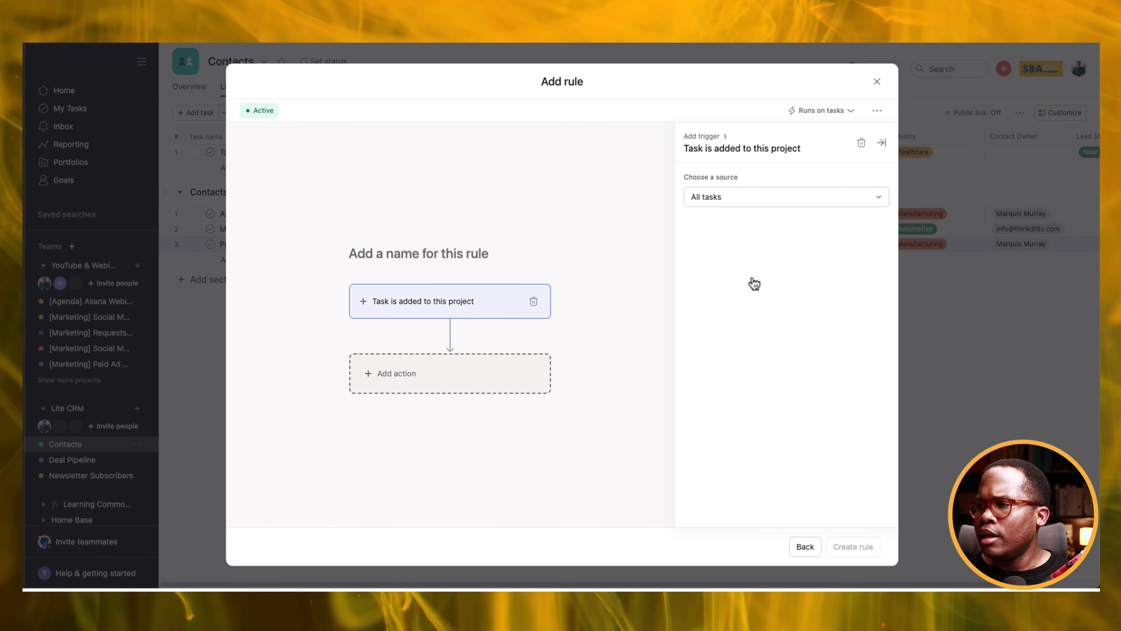
left_click(499, 378)
left_click(769, 239)
left_click(710, 197)
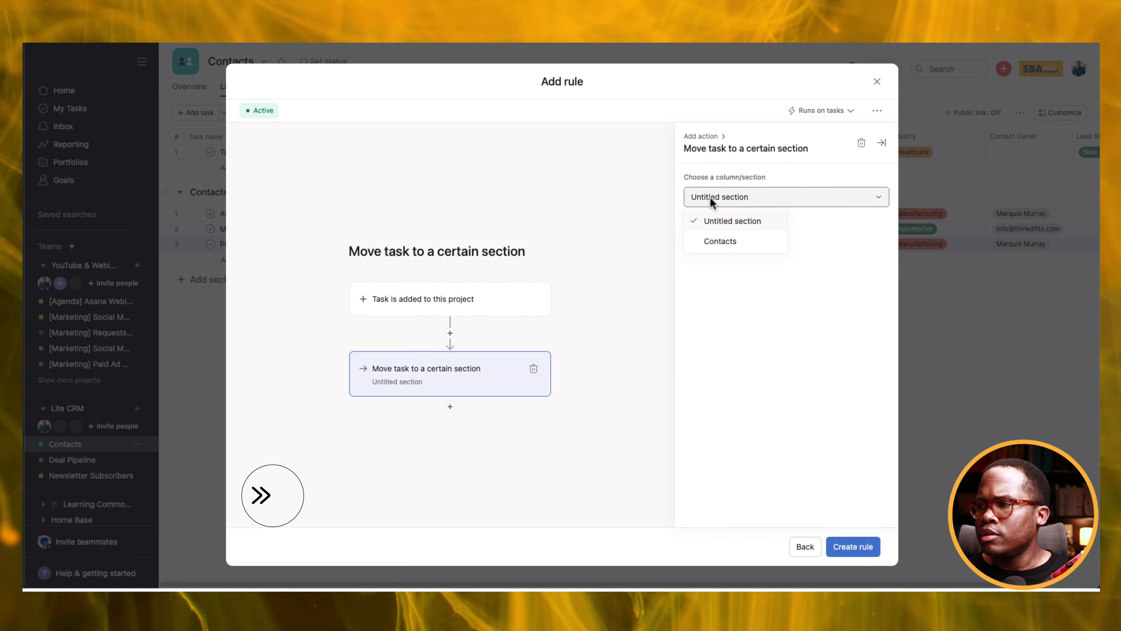
left_click(724, 246)
left_click(859, 550)
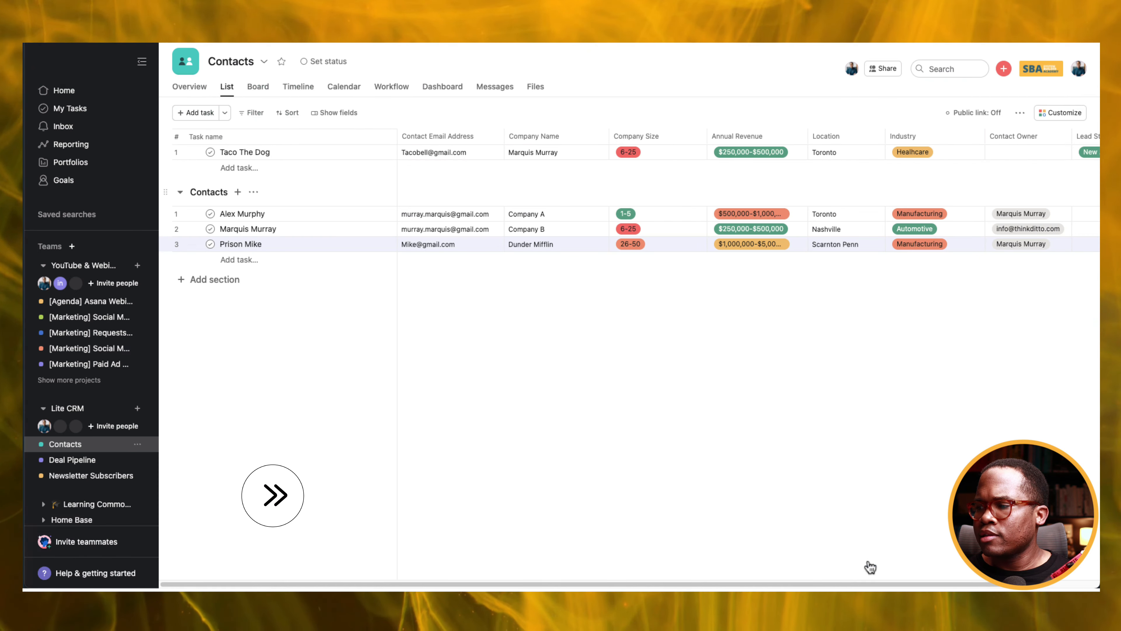
Drag the new contact into Contacts, put Lead Status beside Contact Email Address, and widen it.
left_click_drag(169, 154, 197, 230)
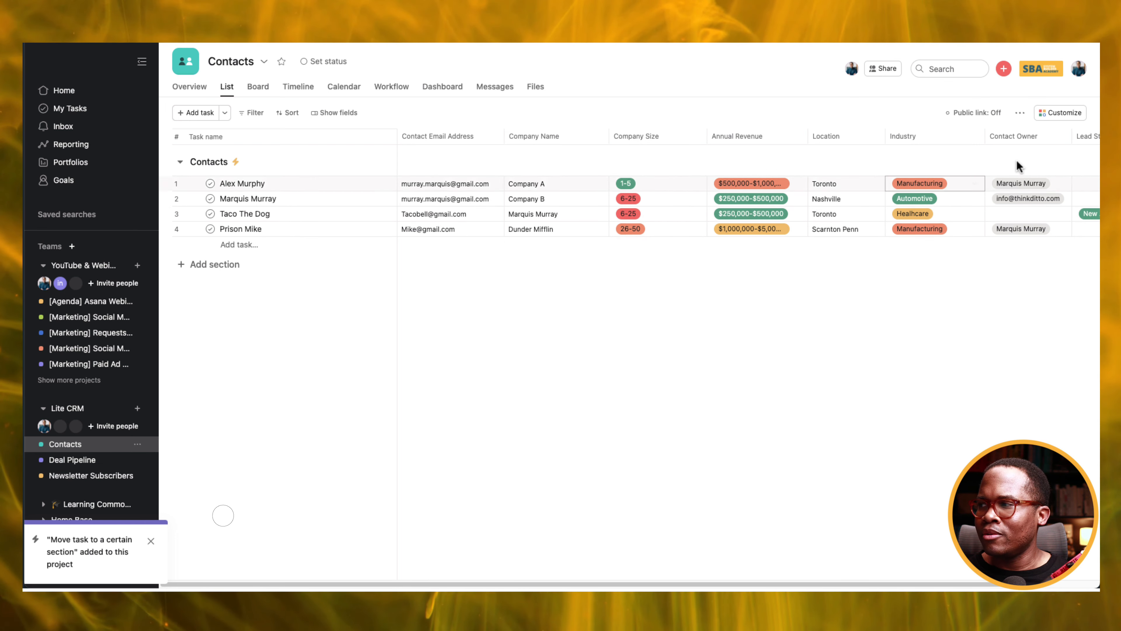
left_click_drag(1076, 140, 401, 143)
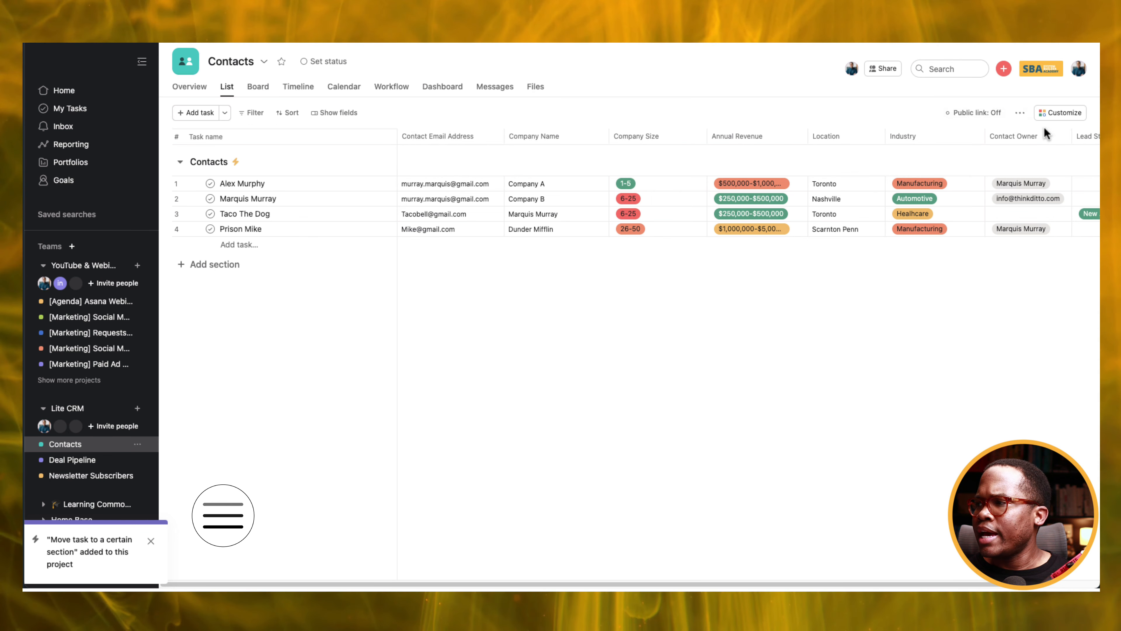
left_click_drag(1081, 140, 486, 138)
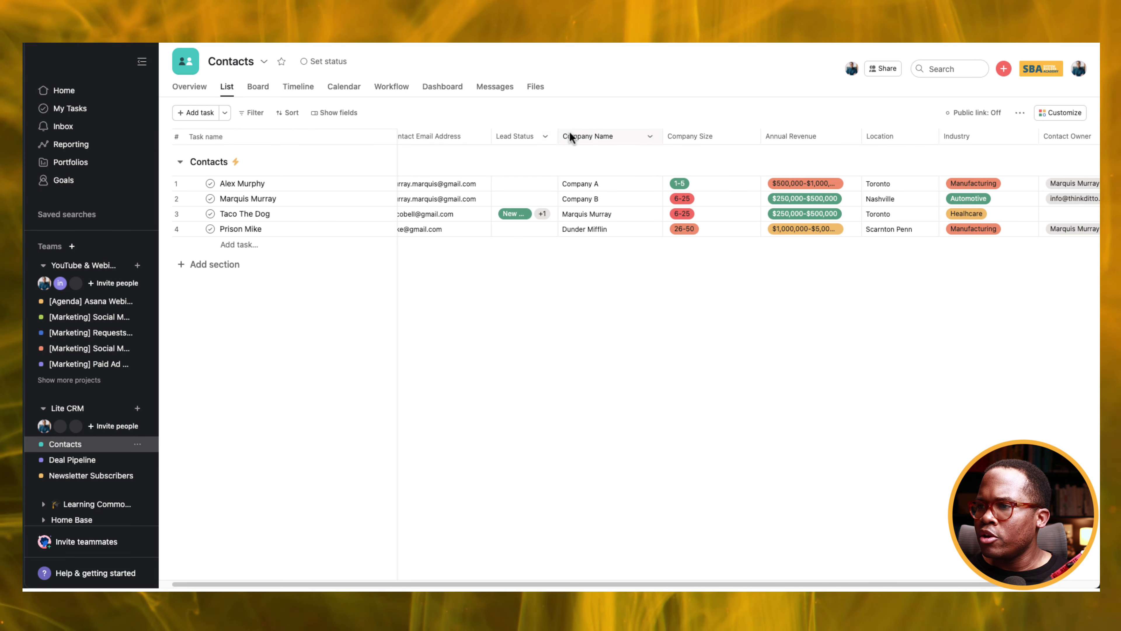
left_click_drag(558, 136, 603, 136)
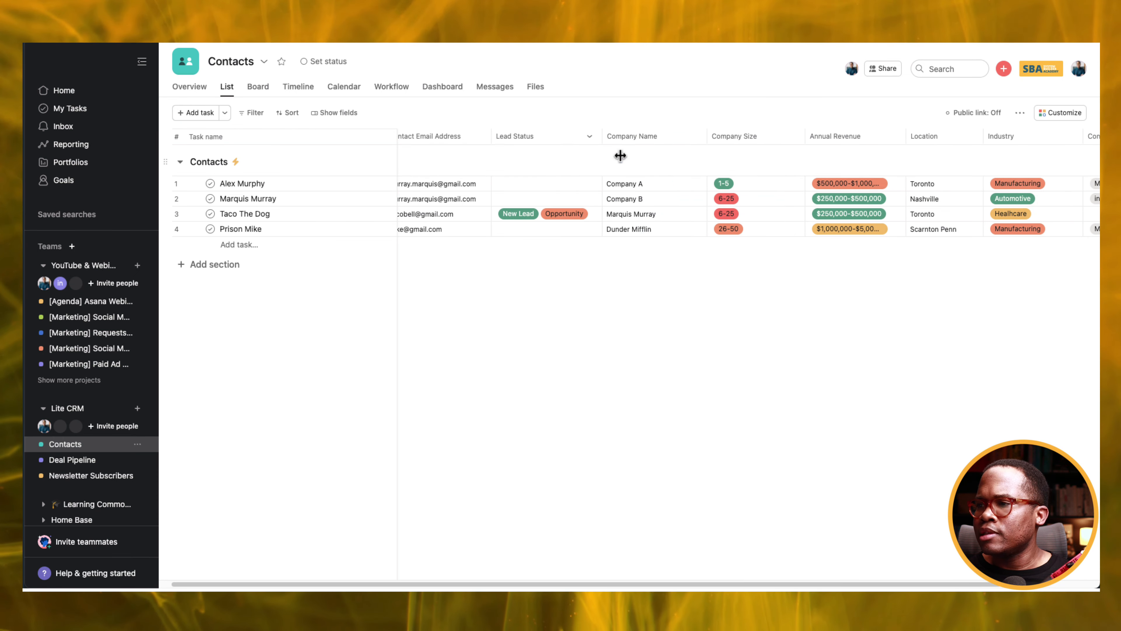
left_click(255, 113)
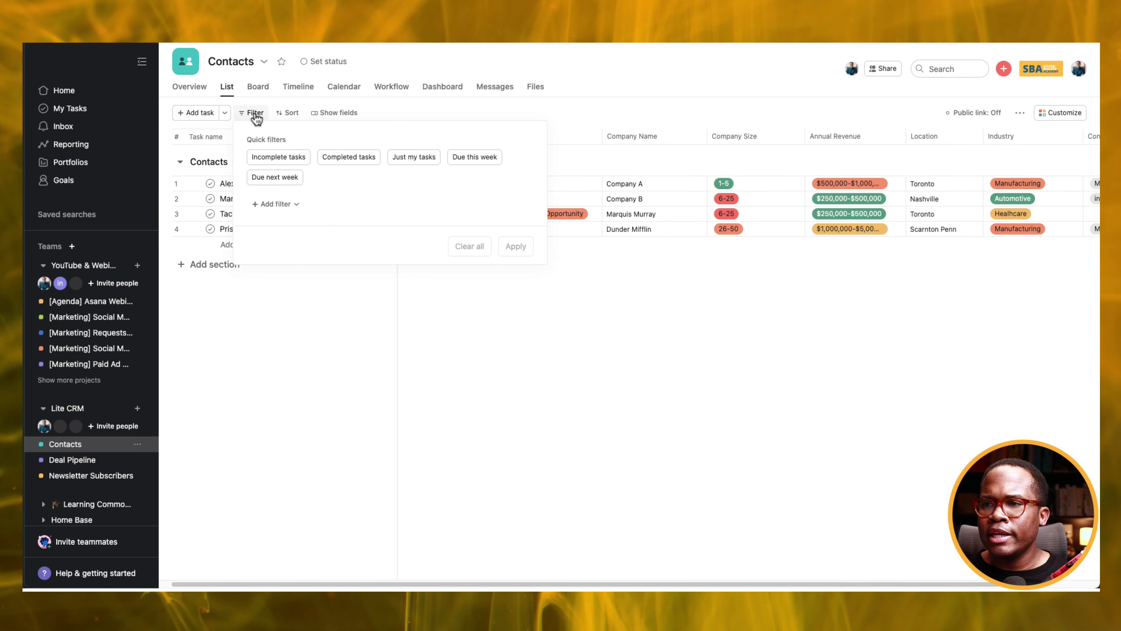
left_click(294, 207)
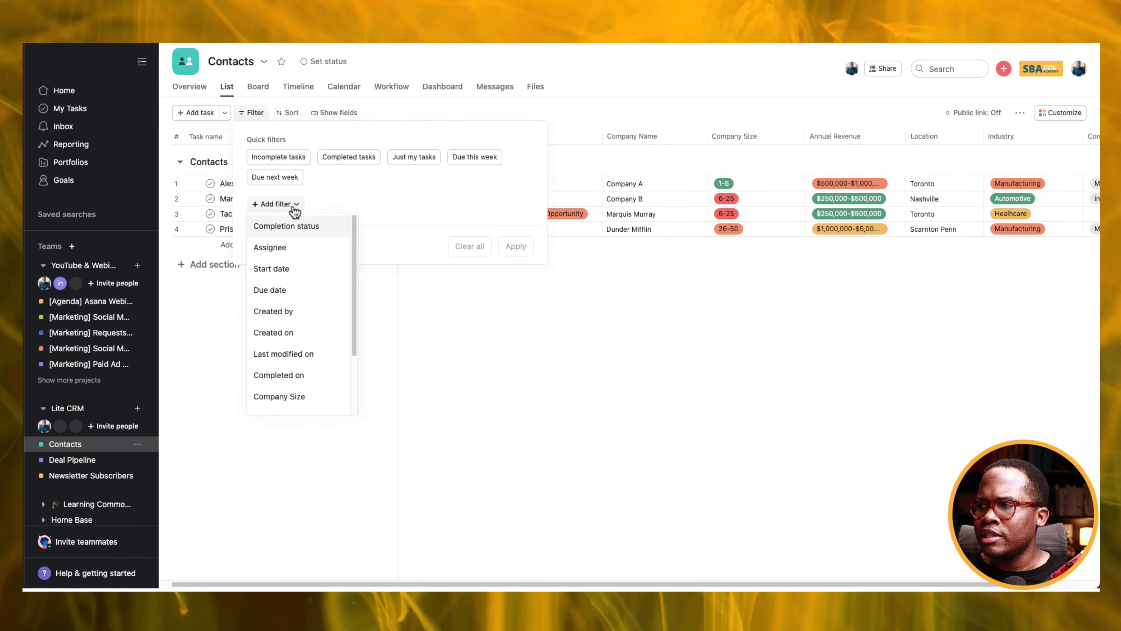
scroll(309, 347, "down", 3)
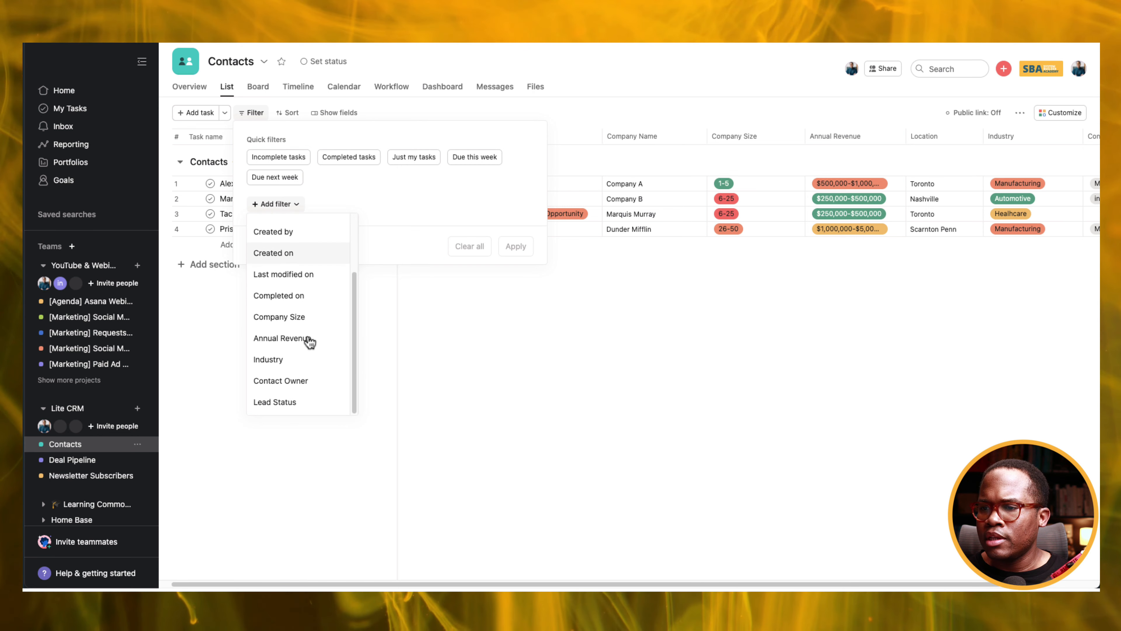
left_click(300, 341)
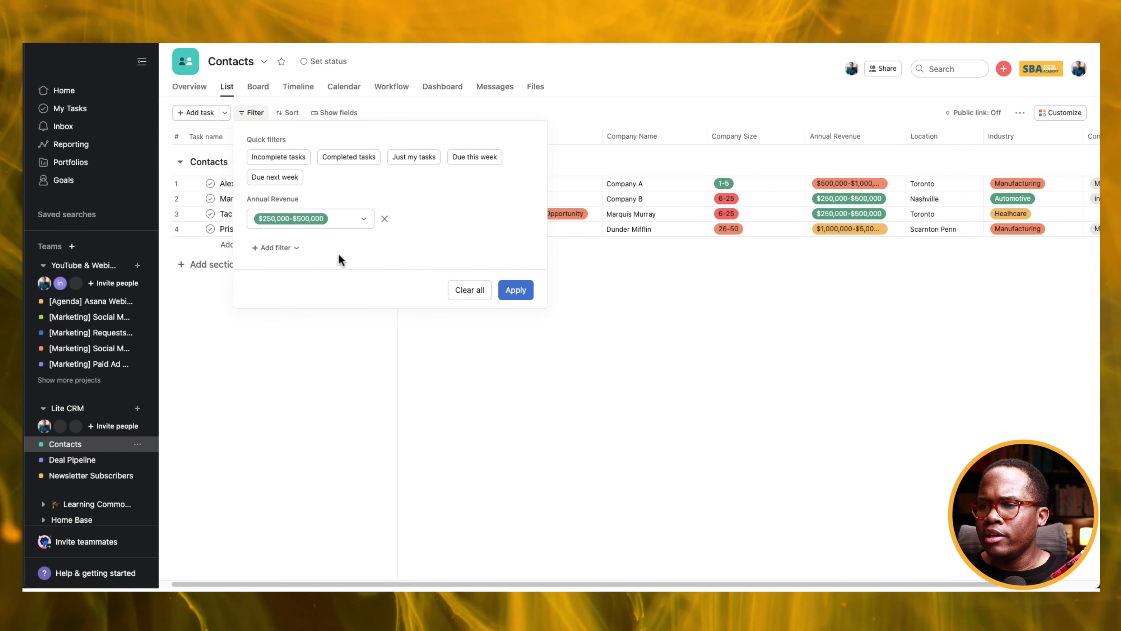
left_click(512, 289)
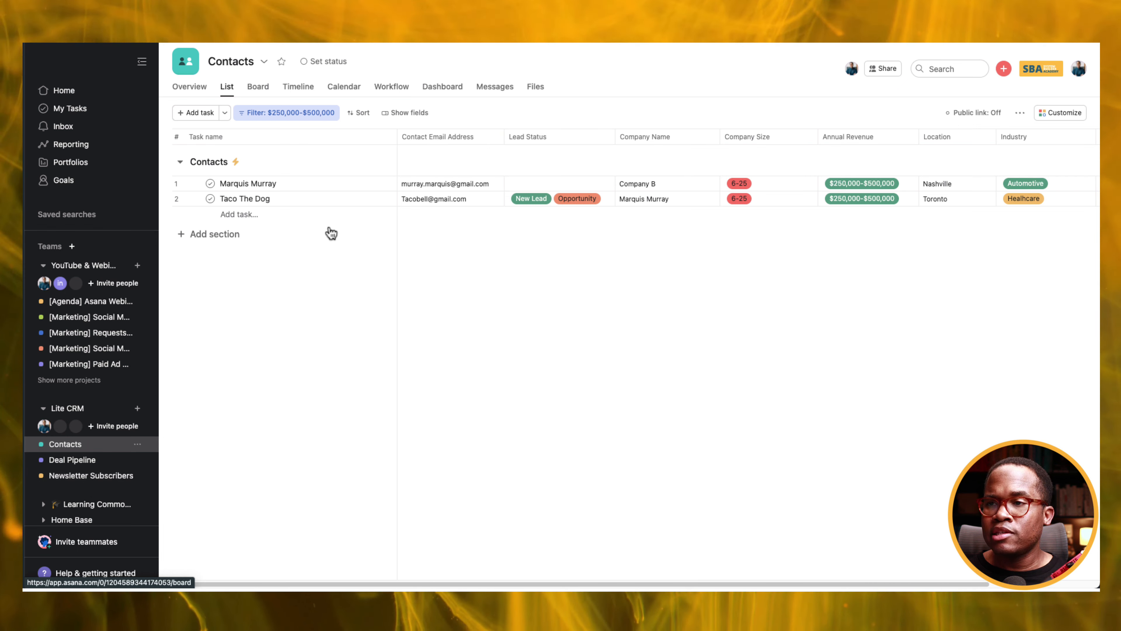
left_click(321, 113)
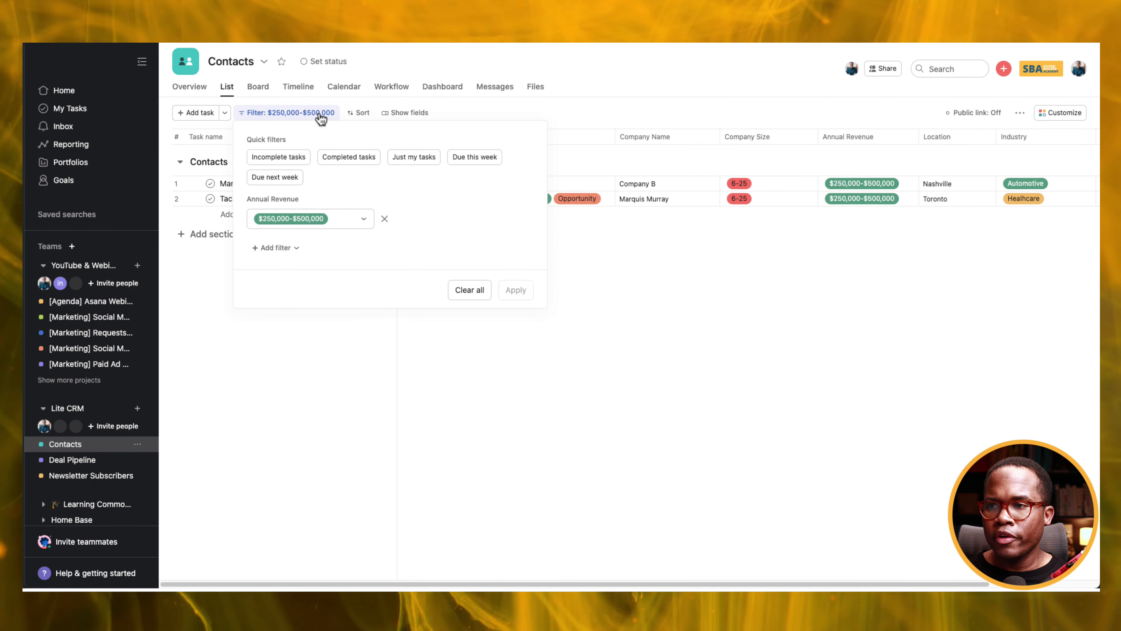
left_click(384, 219)
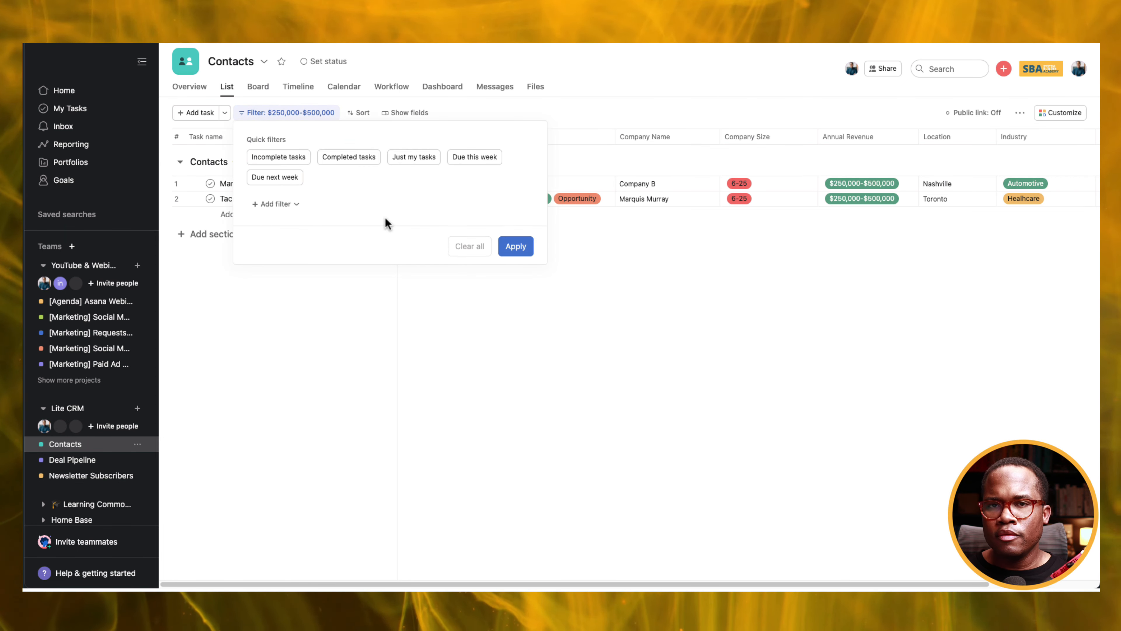
left_click(510, 250)
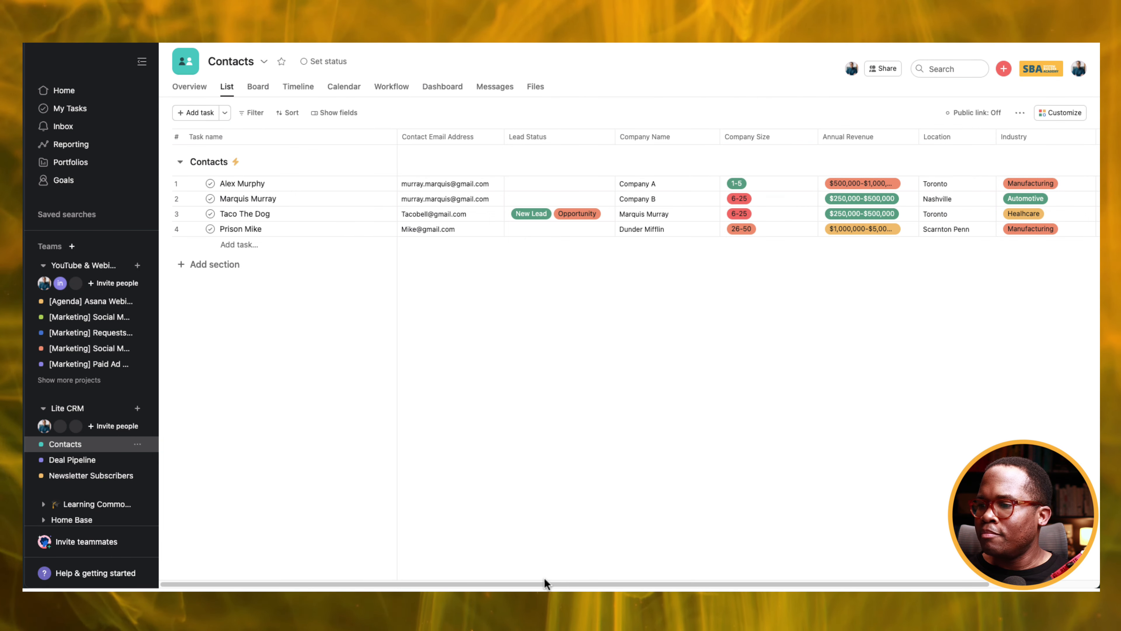
Scroll the table right and begin an Add rule for the Contacts section.
left_click_drag(544, 582, 718, 584)
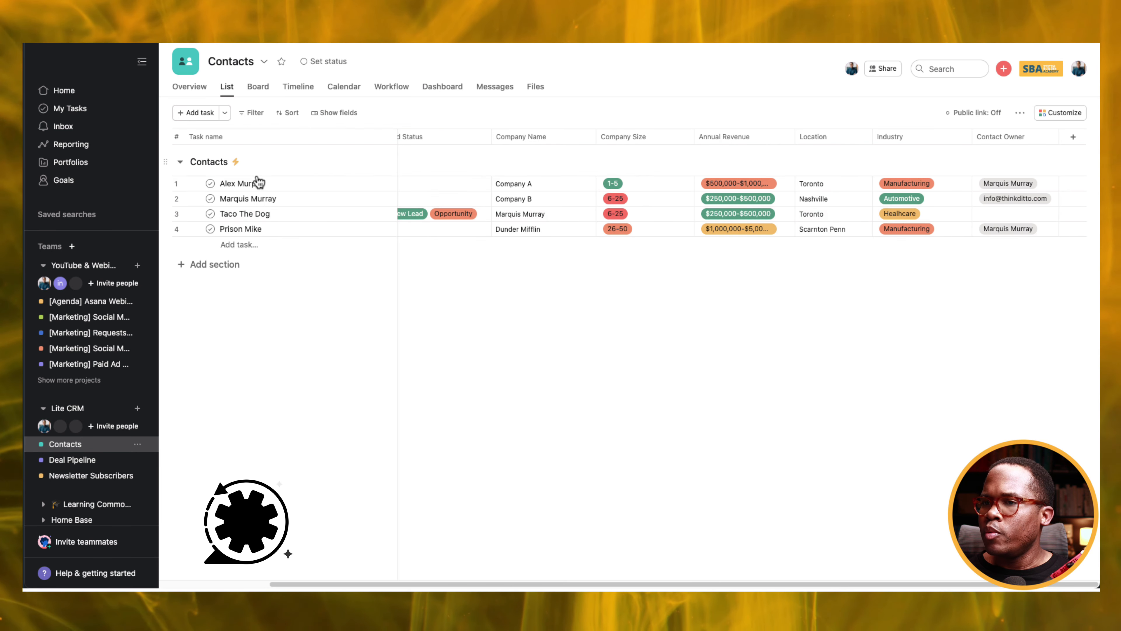
mouse_move(235, 162)
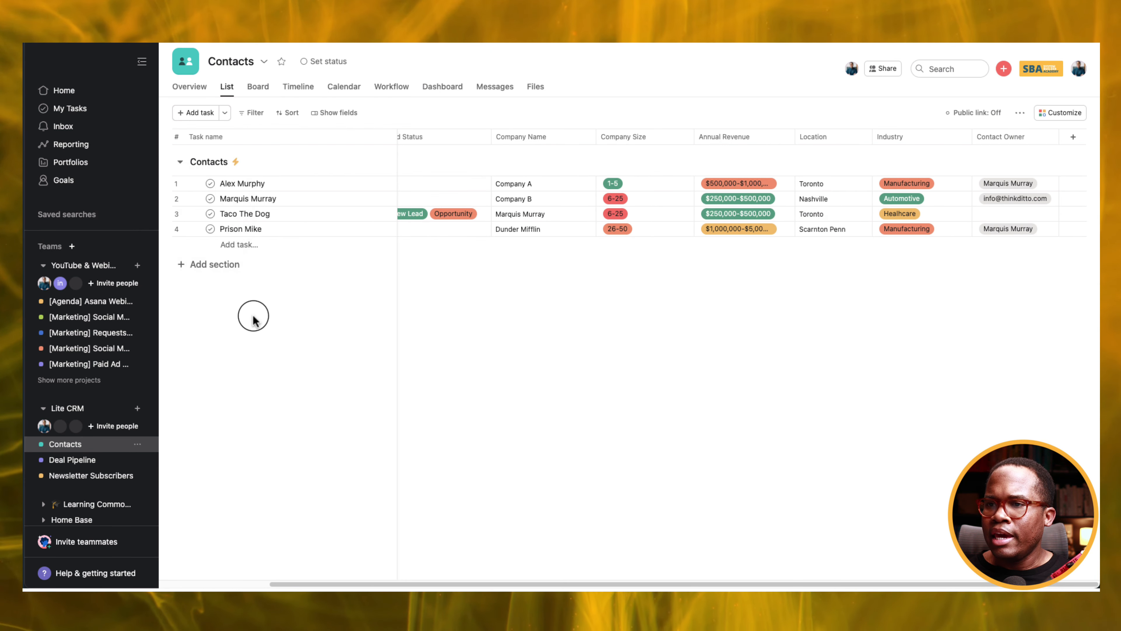
left_click(270, 162)
left_click(310, 188)
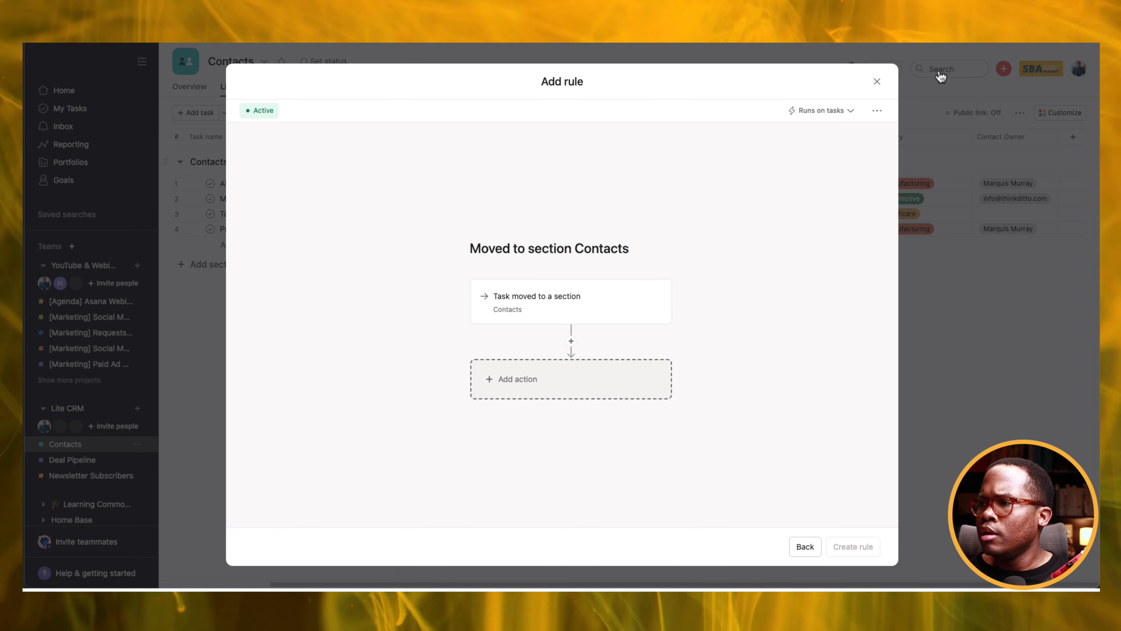
Cancel the draft rule, then add a set-assignee action for a team member to the Contacts move rule.
left_click(878, 81)
left_click(235, 162)
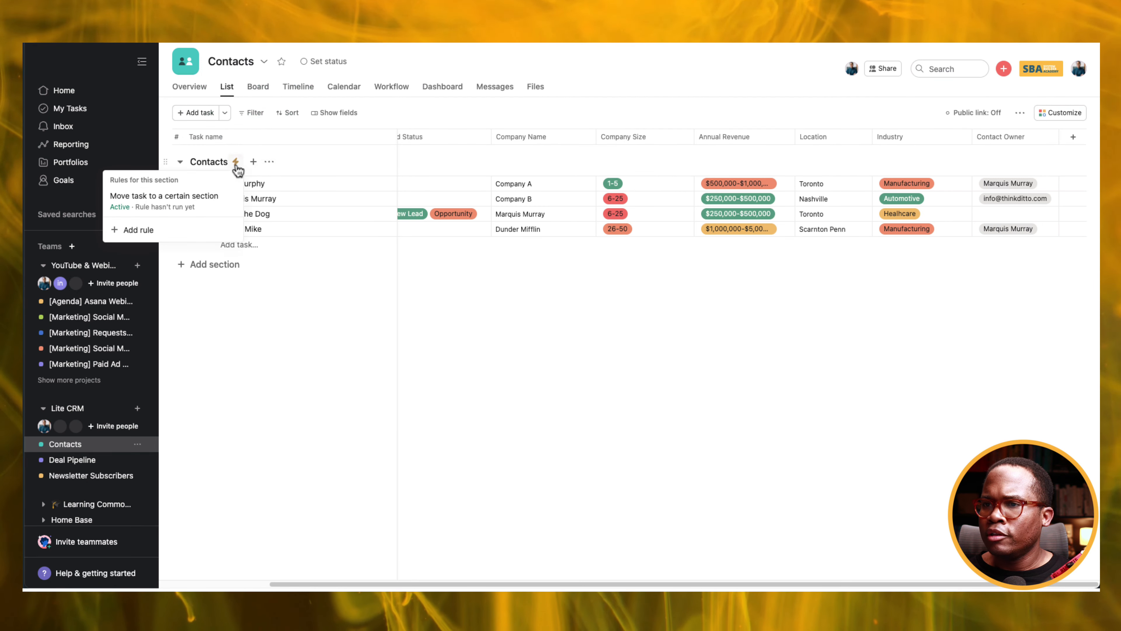
left_click(224, 198)
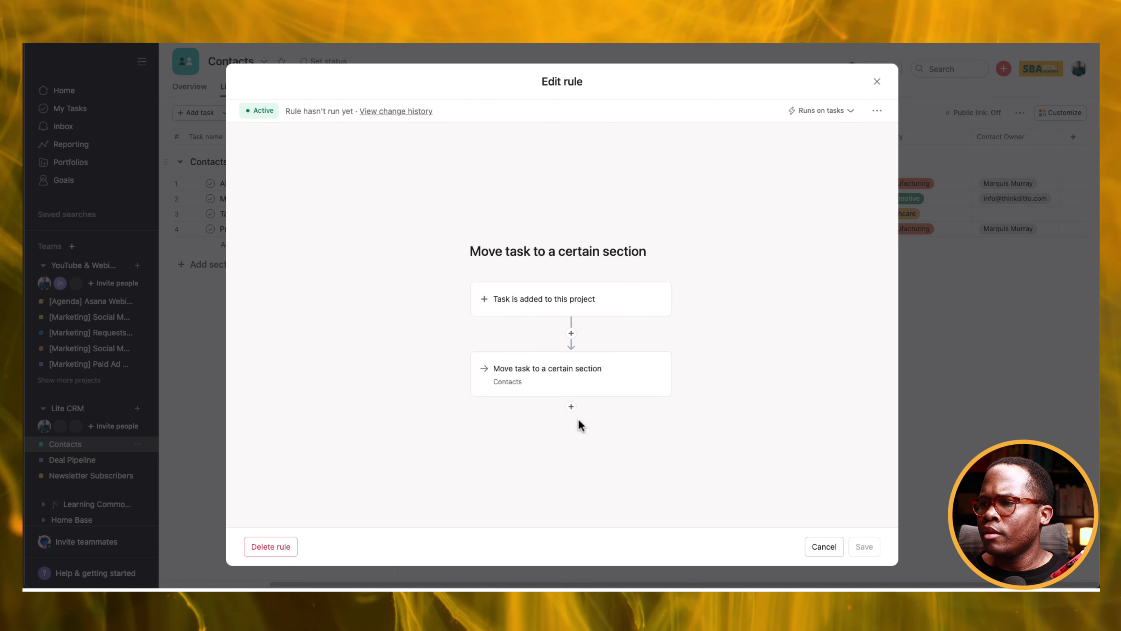
left_click(571, 406)
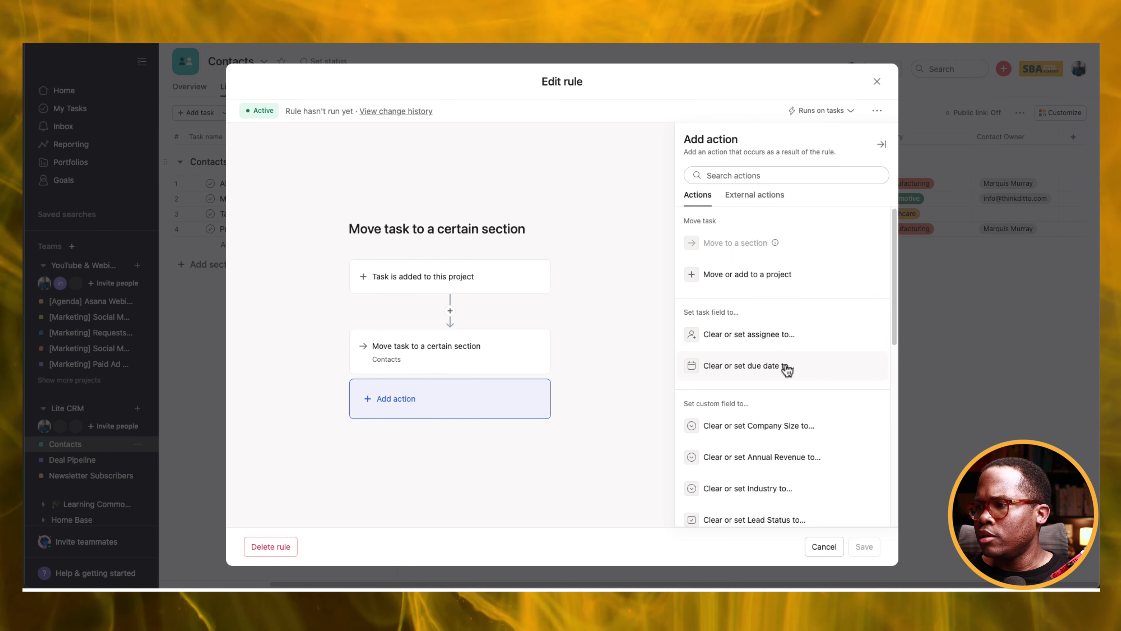
left_click(770, 340)
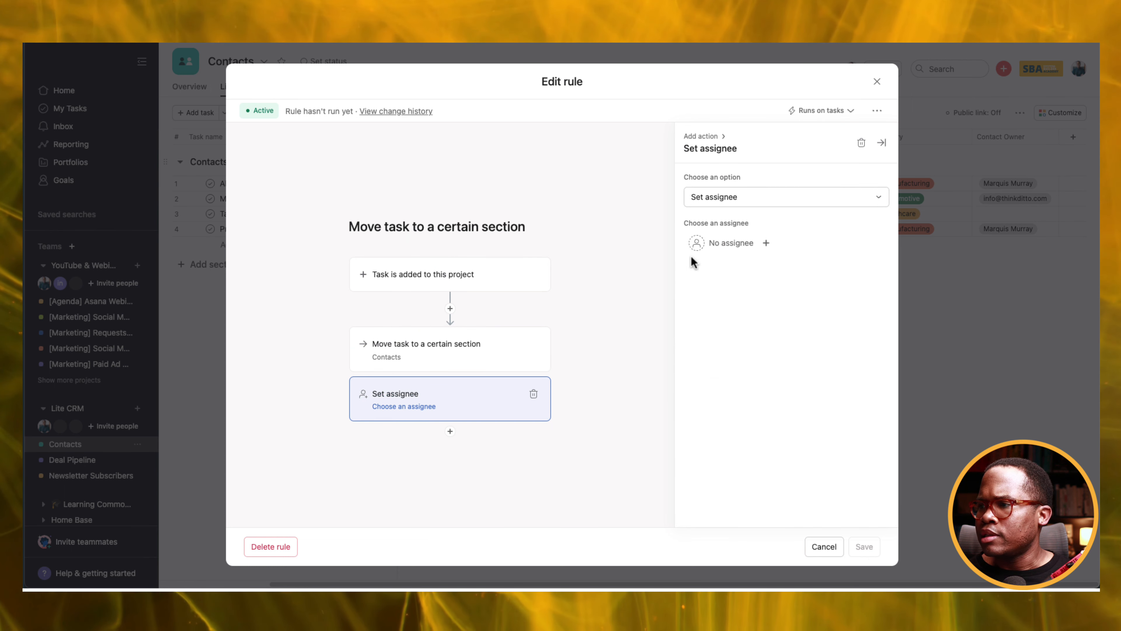
left_click(728, 243)
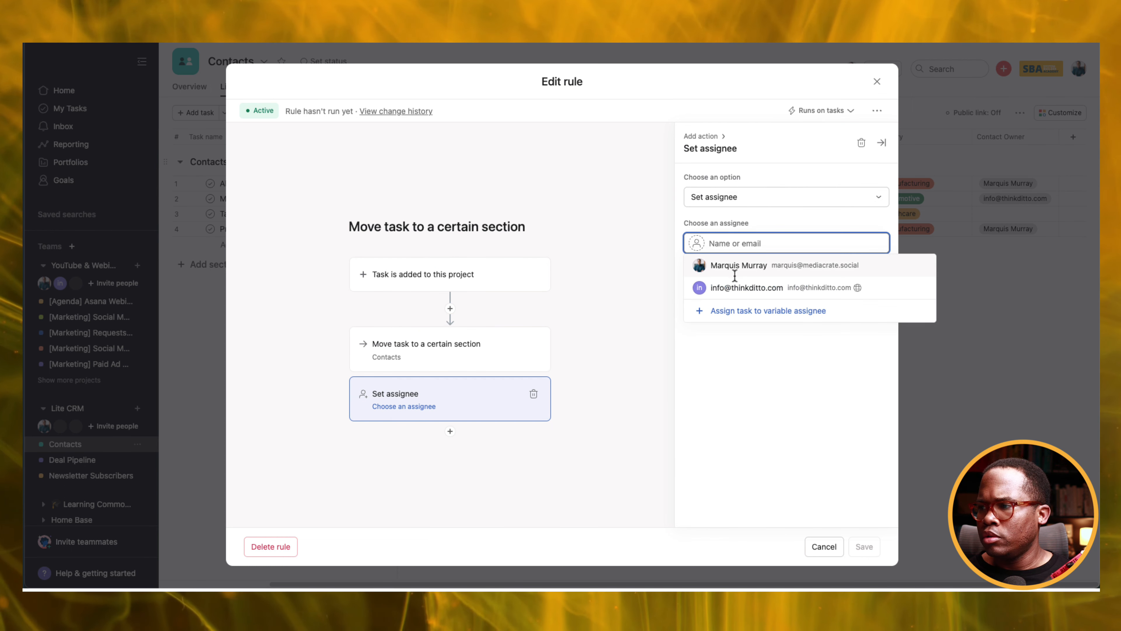
left_click(734, 265)
left_click(862, 548)
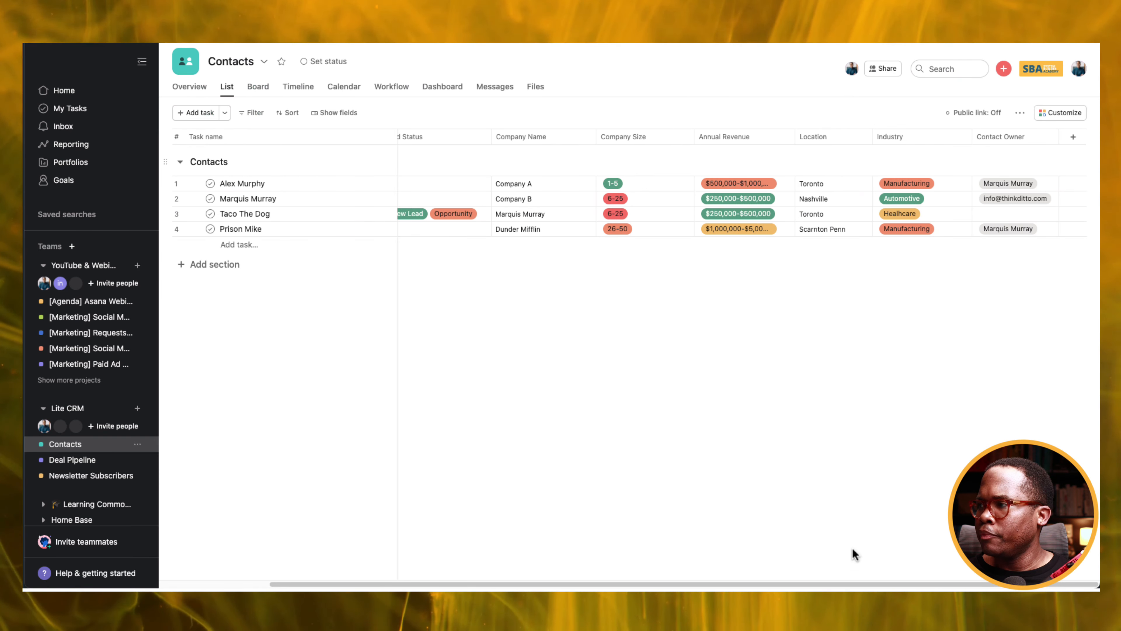
left_click_drag(774, 582, 647, 574)
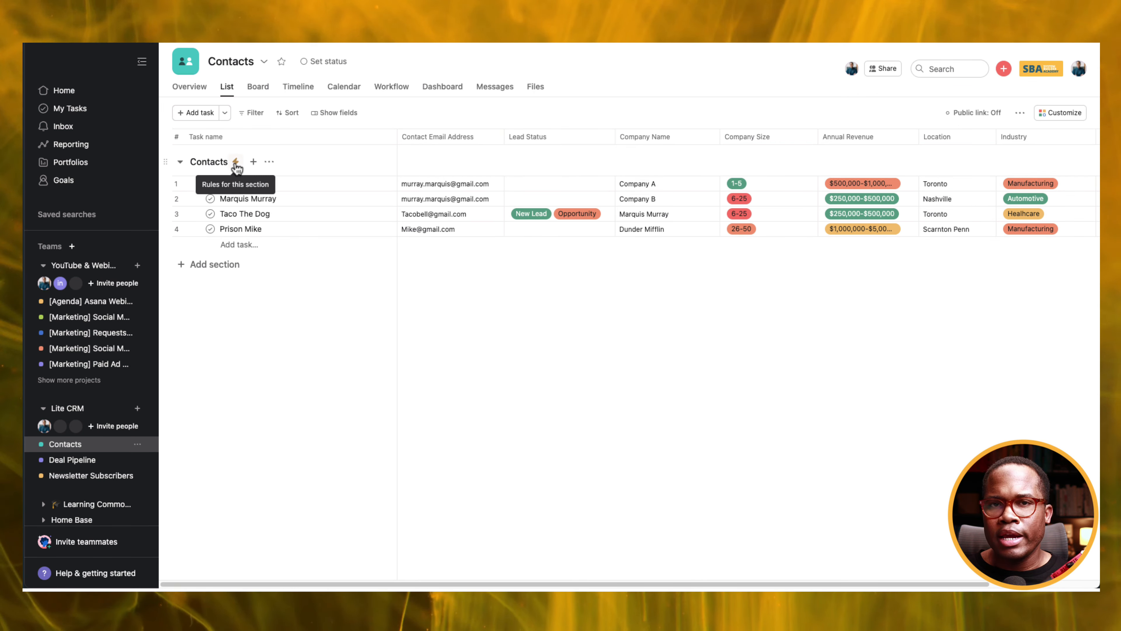
Start a Contacts section rule triggered when Lead Status is set to Opportunity.
left_click(269, 161)
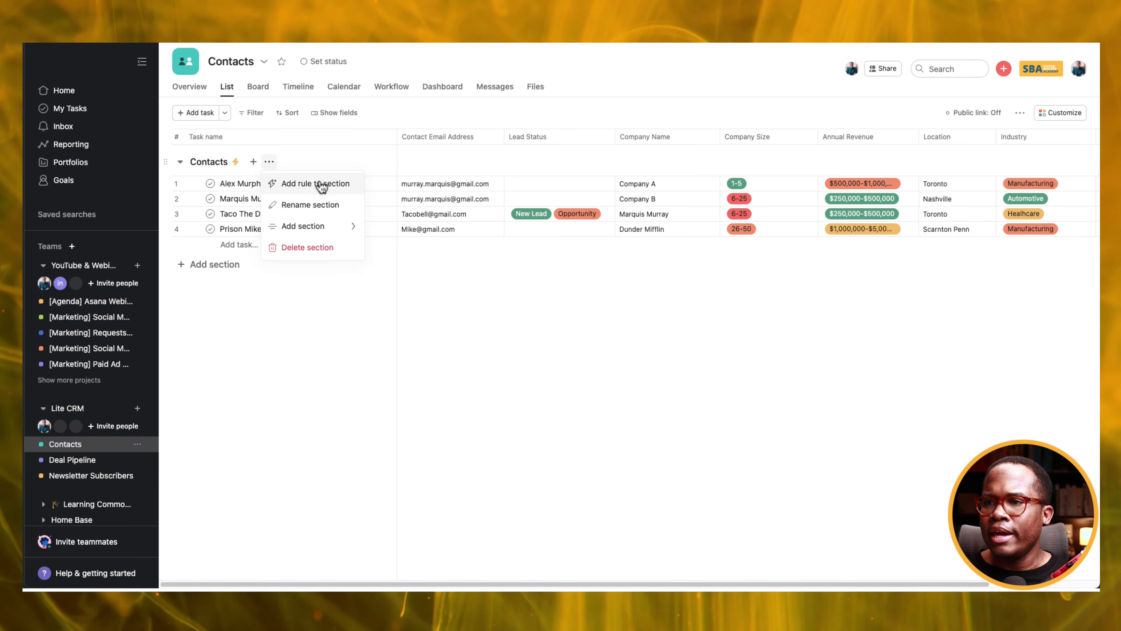
left_click(321, 184)
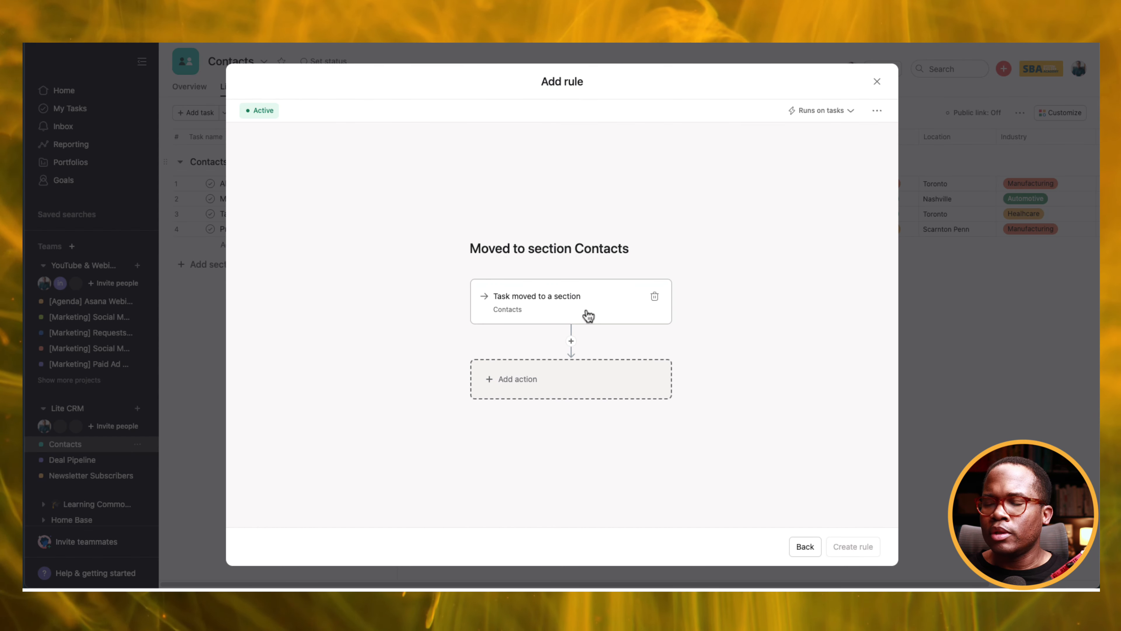
left_click(646, 305)
left_click(564, 301)
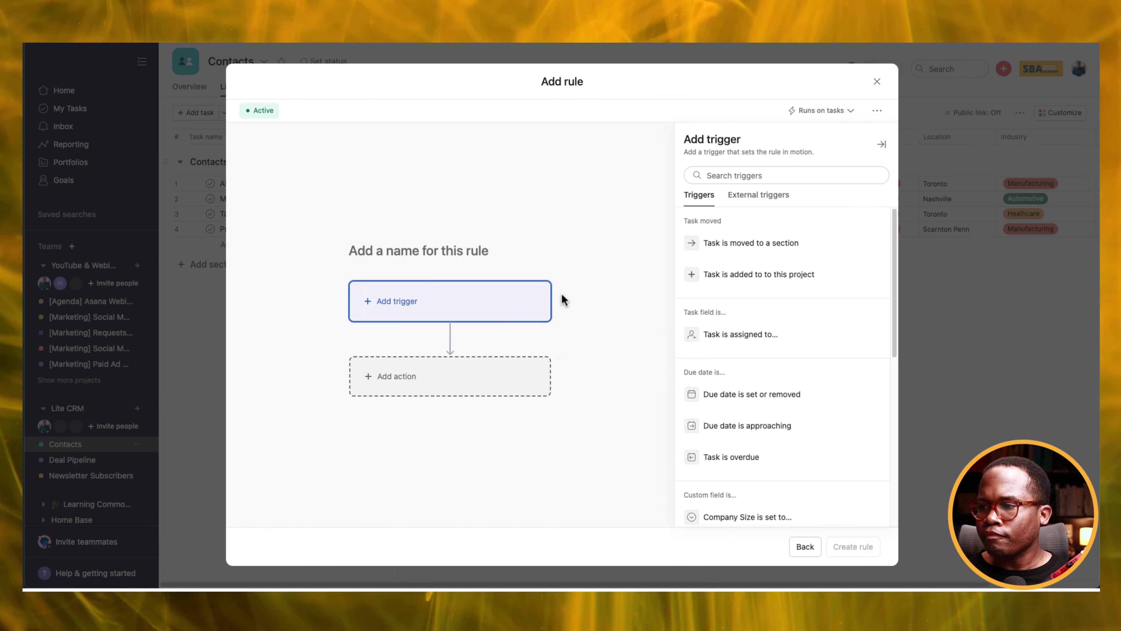
scroll(731, 358, "down", 5)
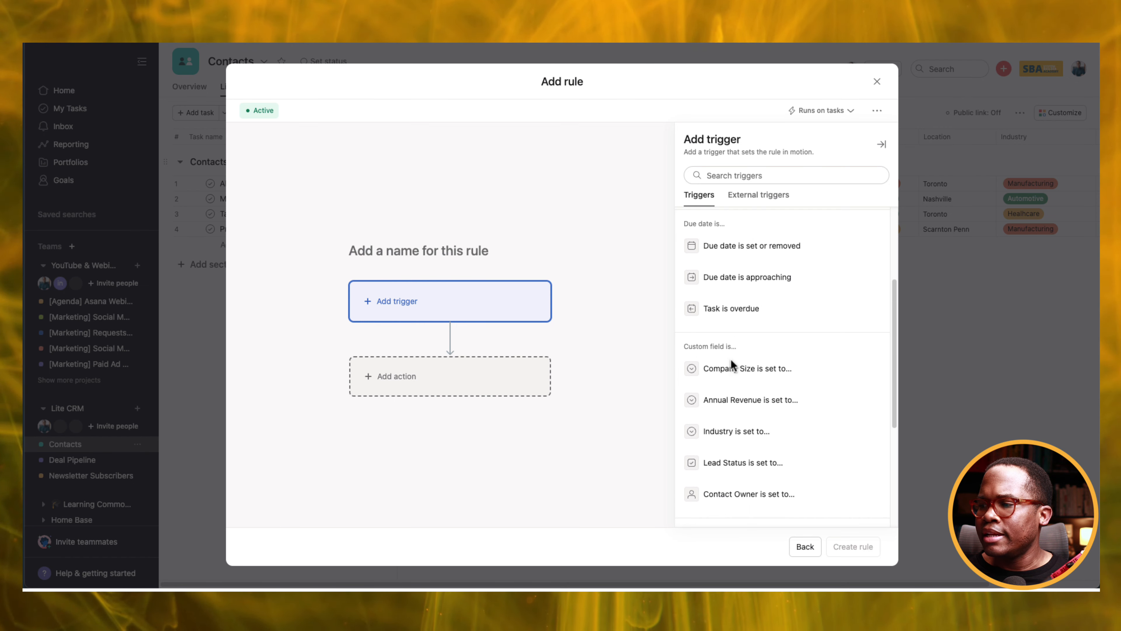
scroll(731, 358, "down", 2)
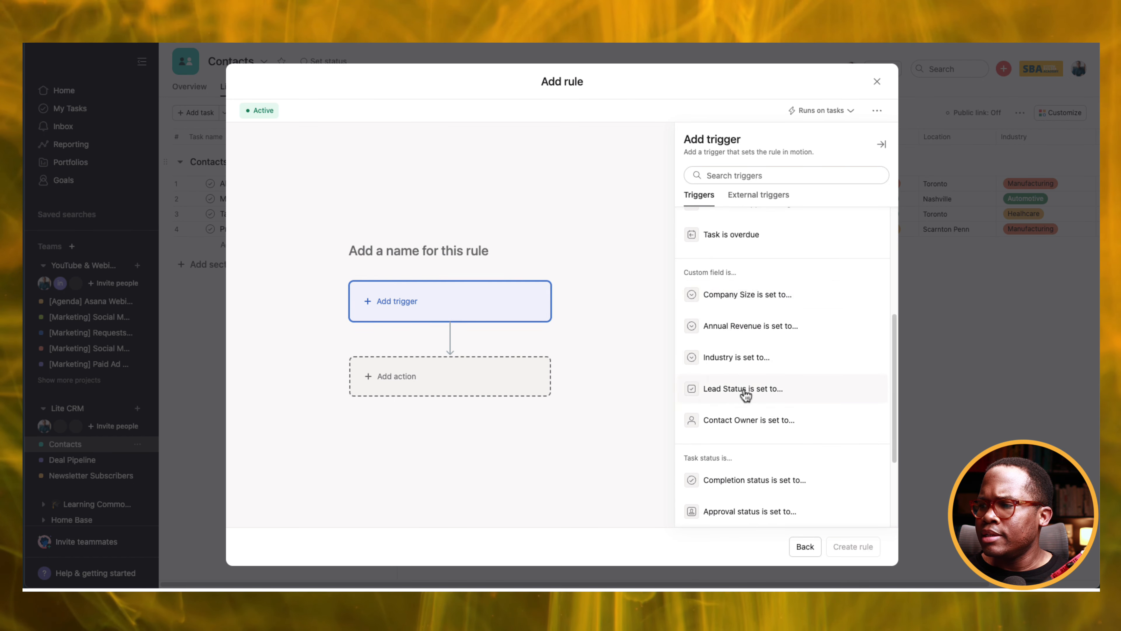
left_click(745, 394)
left_click(736, 268)
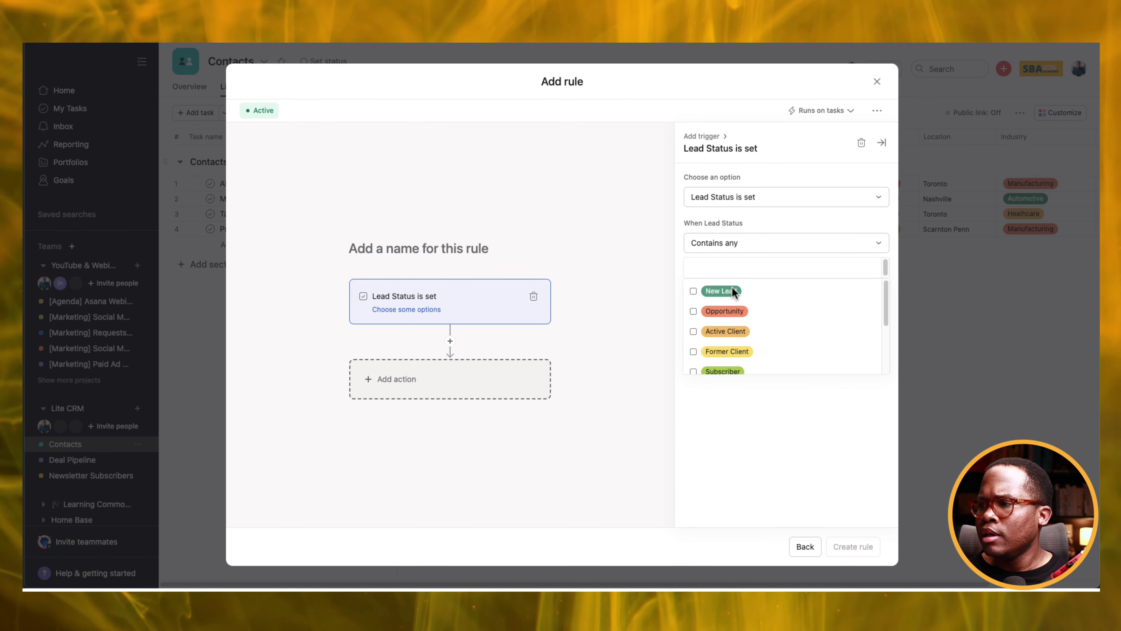
left_click(490, 380)
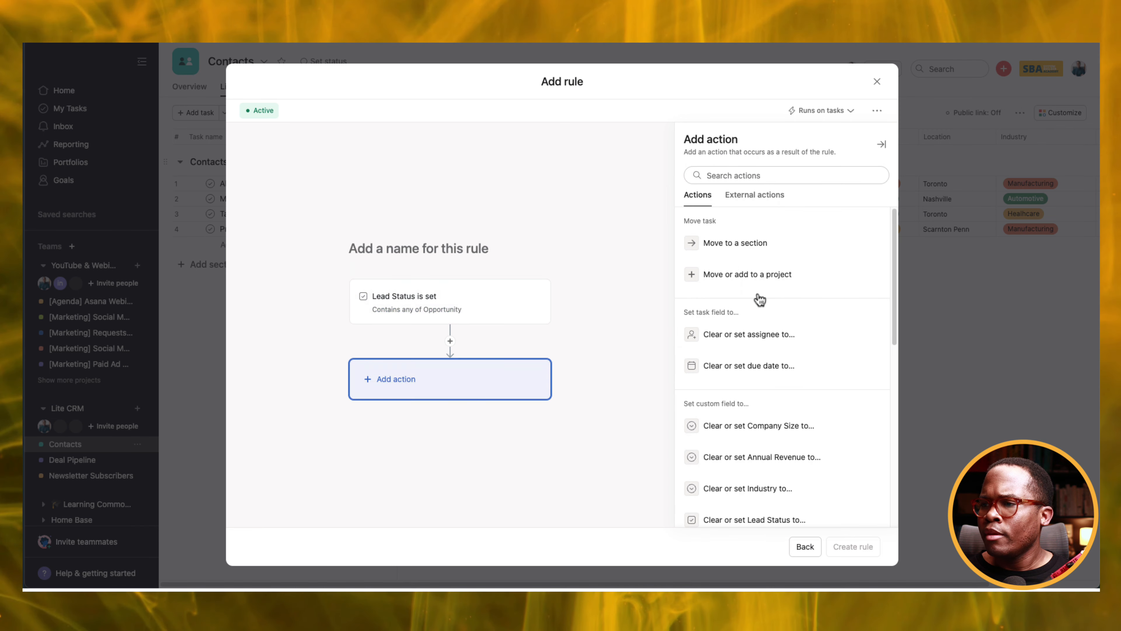
Make the rule add the task to Deal Pipeline's New Lead section and create it.
left_click(742, 277)
left_click(722, 243)
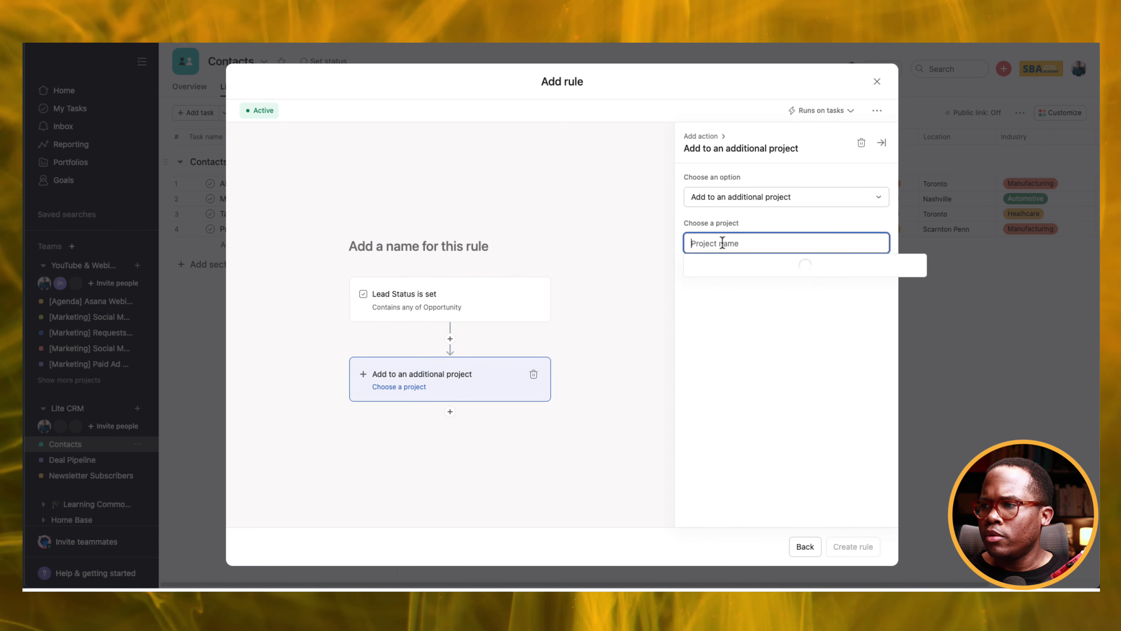
left_click(741, 286)
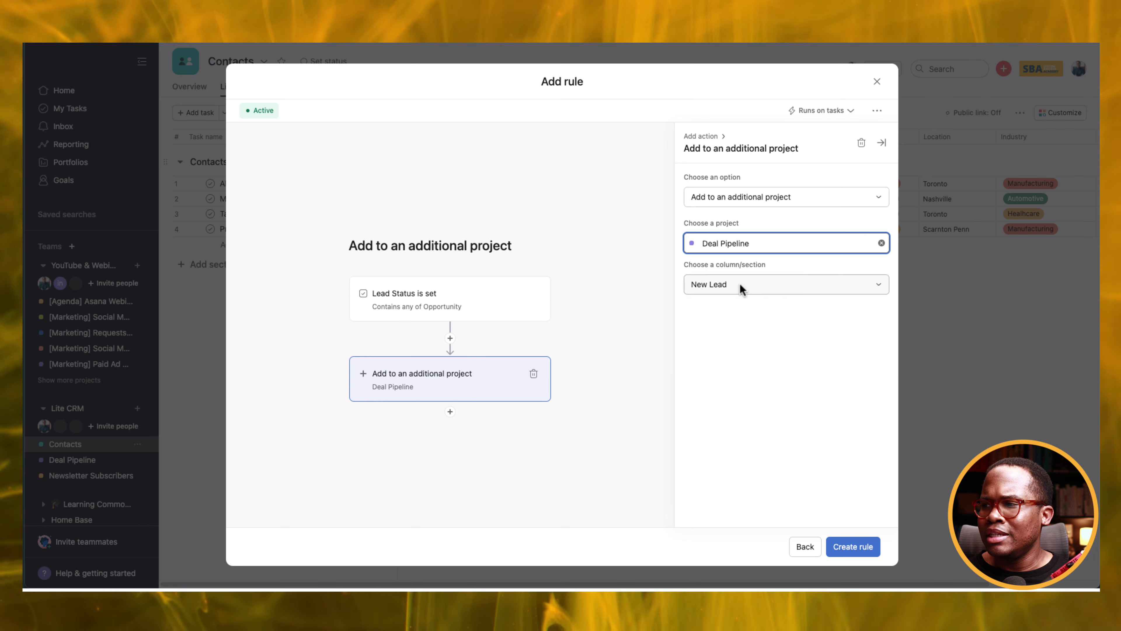
left_click(742, 287)
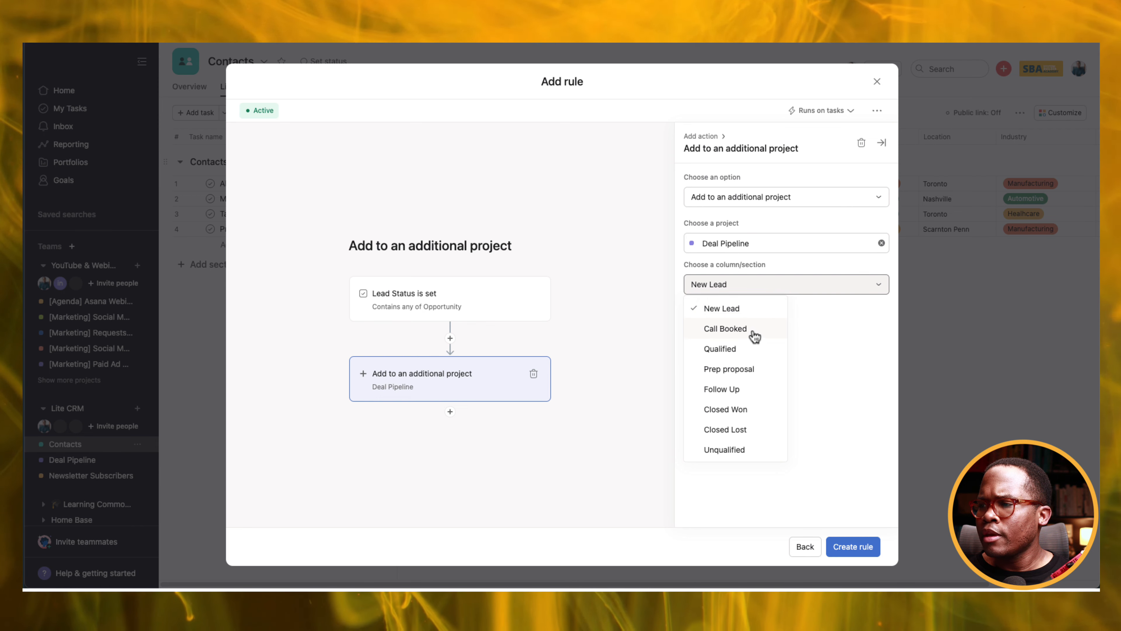
left_click(768, 308)
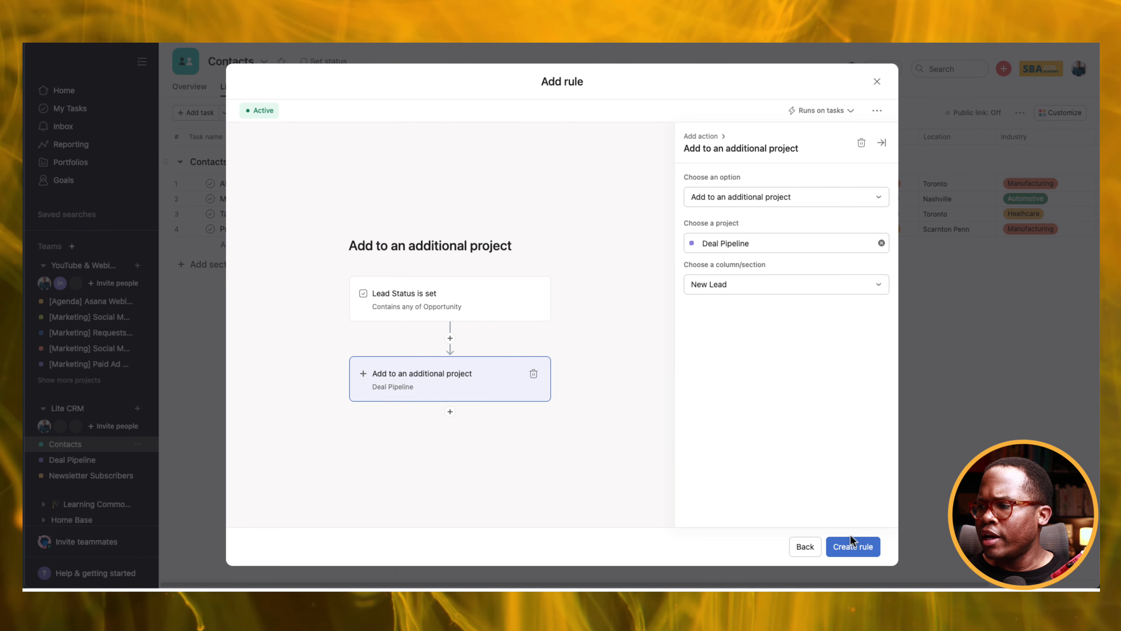
left_click(852, 548)
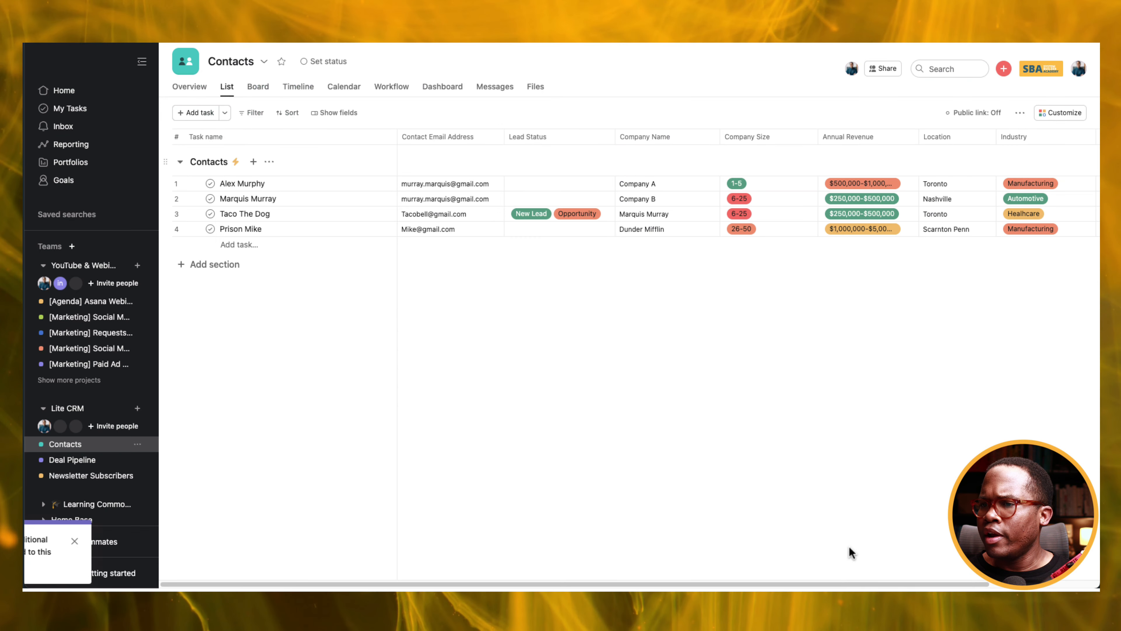
left_click(538, 200)
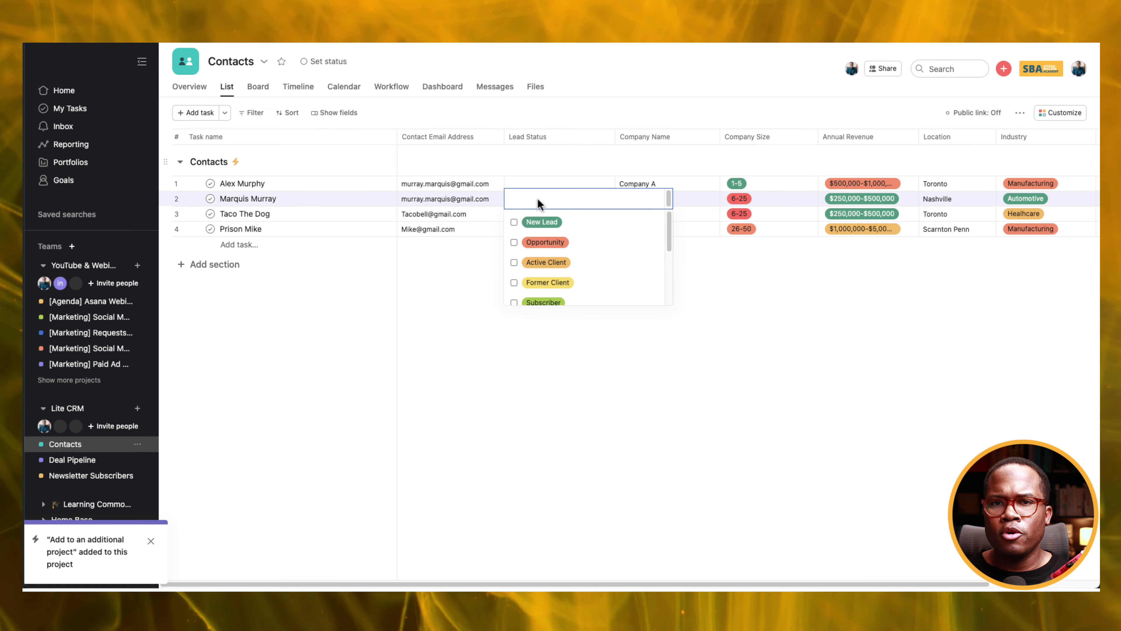
Set the second contact's Lead Status to Opportunity and dismiss the rule notification.
left_click(545, 242)
left_click(452, 315)
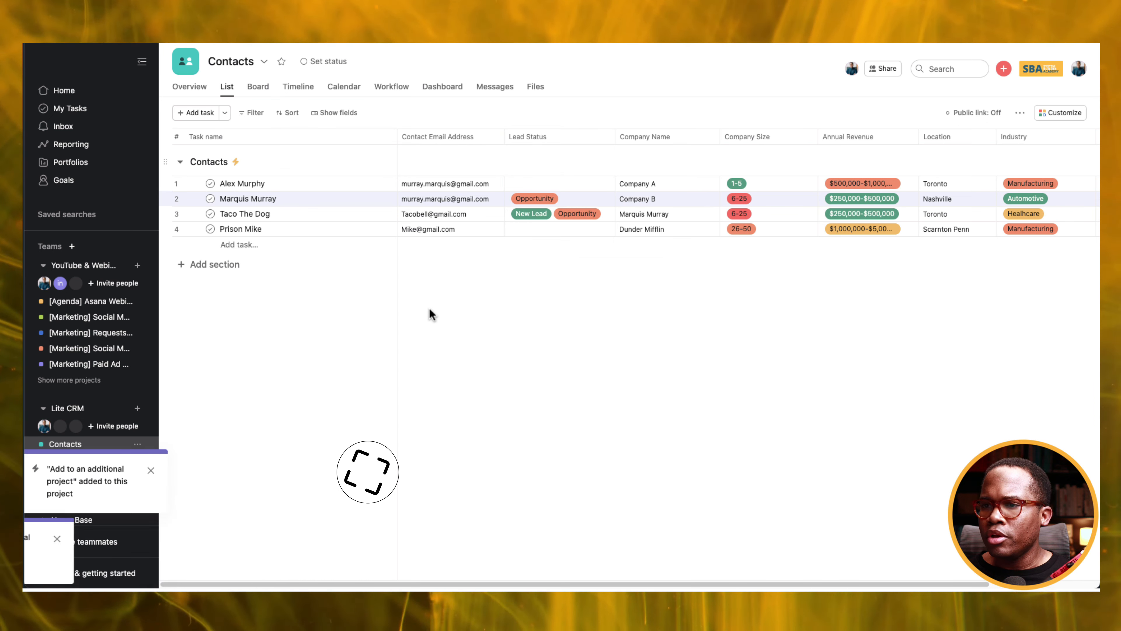
left_click(151, 470)
In the Deal Pipeline board, drag the new deal card from New Lead to Call Booked.
left_click(84, 463)
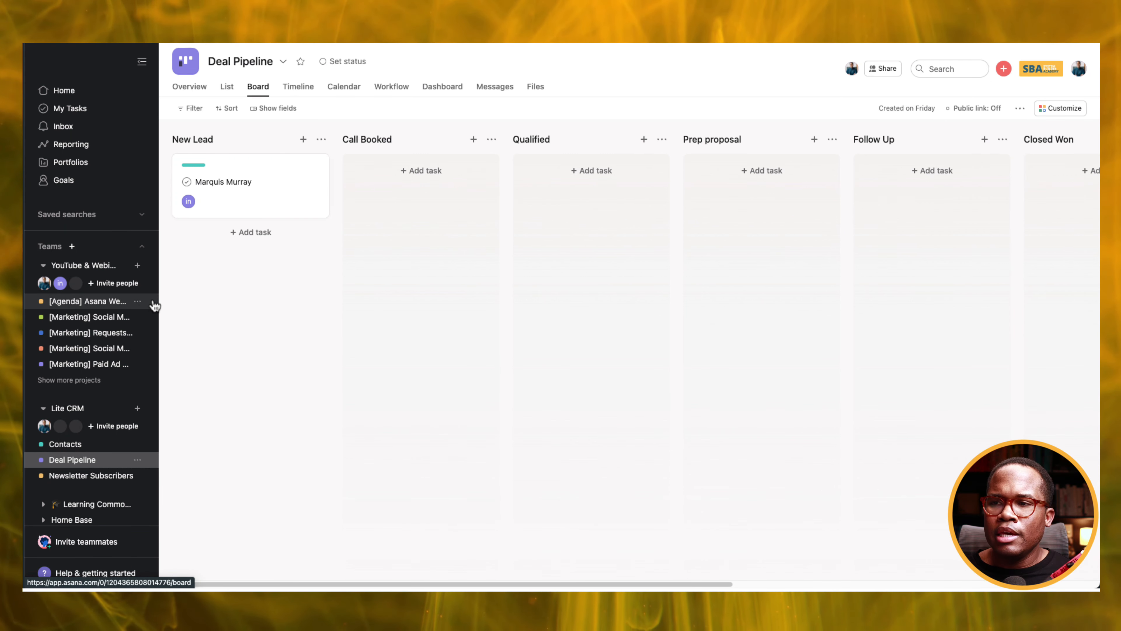
left_click(244, 208)
left_click_drag(244, 208, 399, 210)
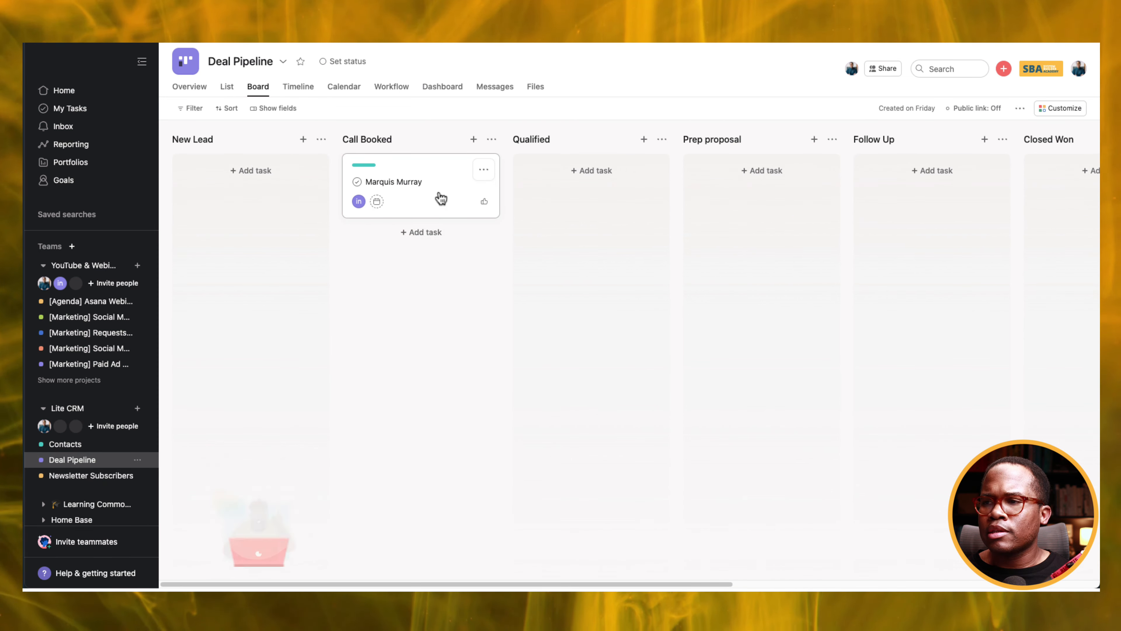
Start a Call Booked column rule with an add-comment action.
left_click(492, 141)
left_click(526, 161)
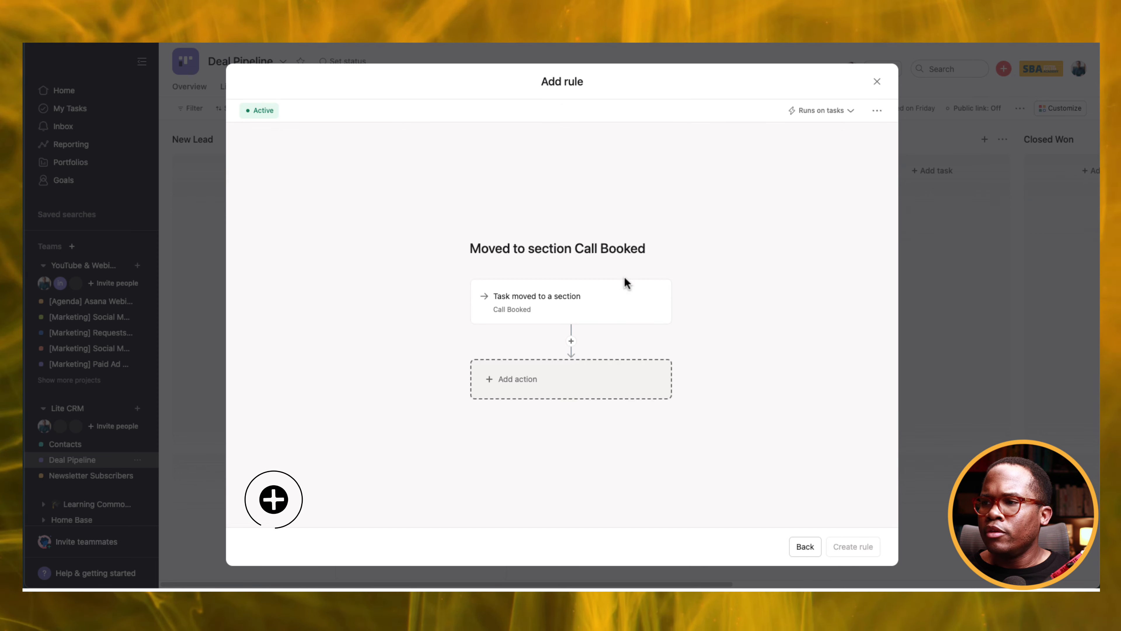
left_click(604, 399)
scroll(790, 358, "down", 5)
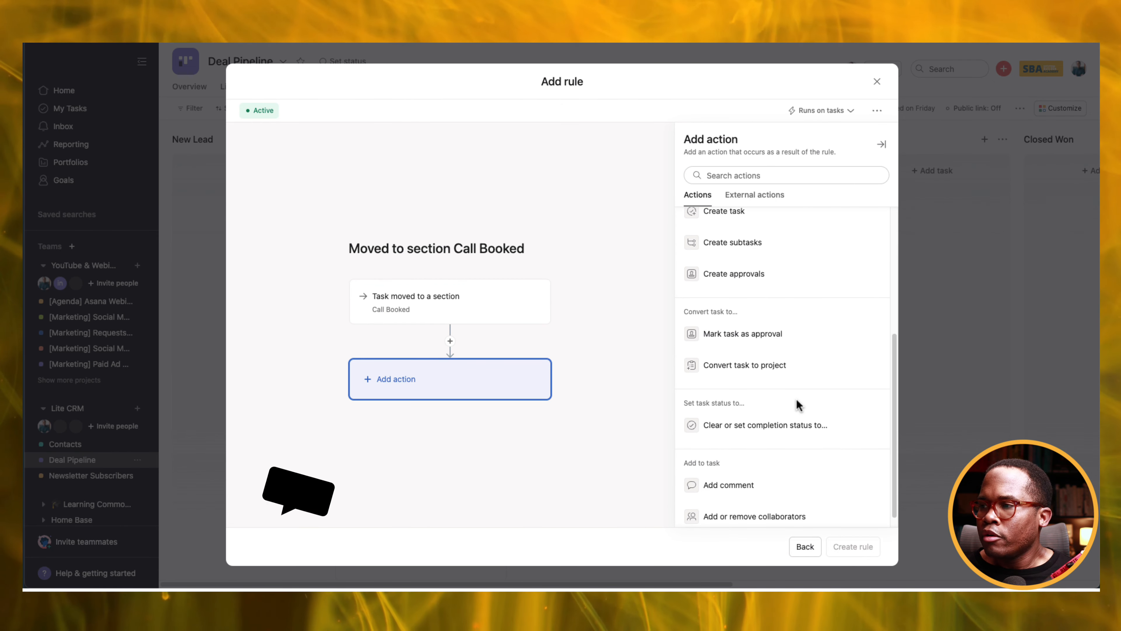
left_click(748, 486)
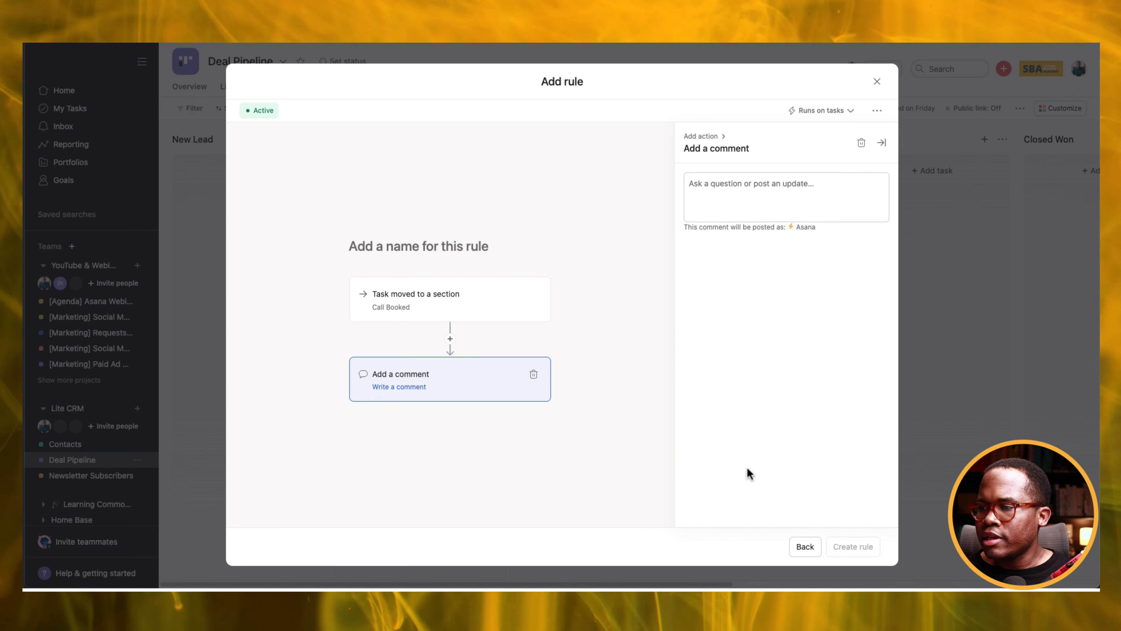
Write the comment tagging Rule triggerer: 'there is a new sales opportunity. Start researching for the call.' and create the rule.
left_click(808, 191)
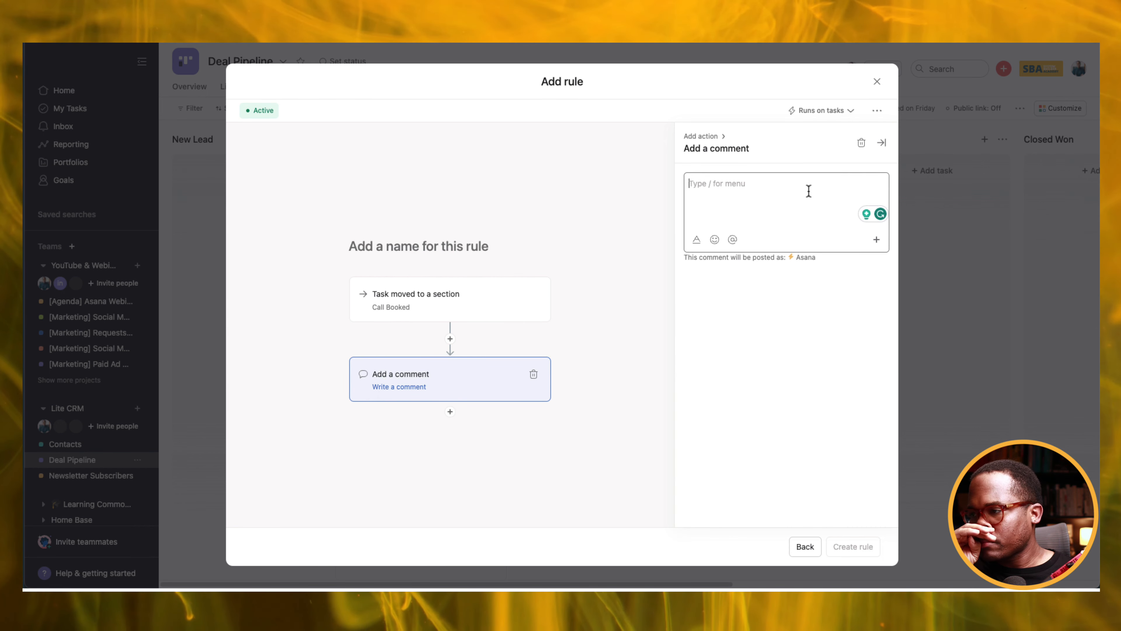
left_click(876, 241)
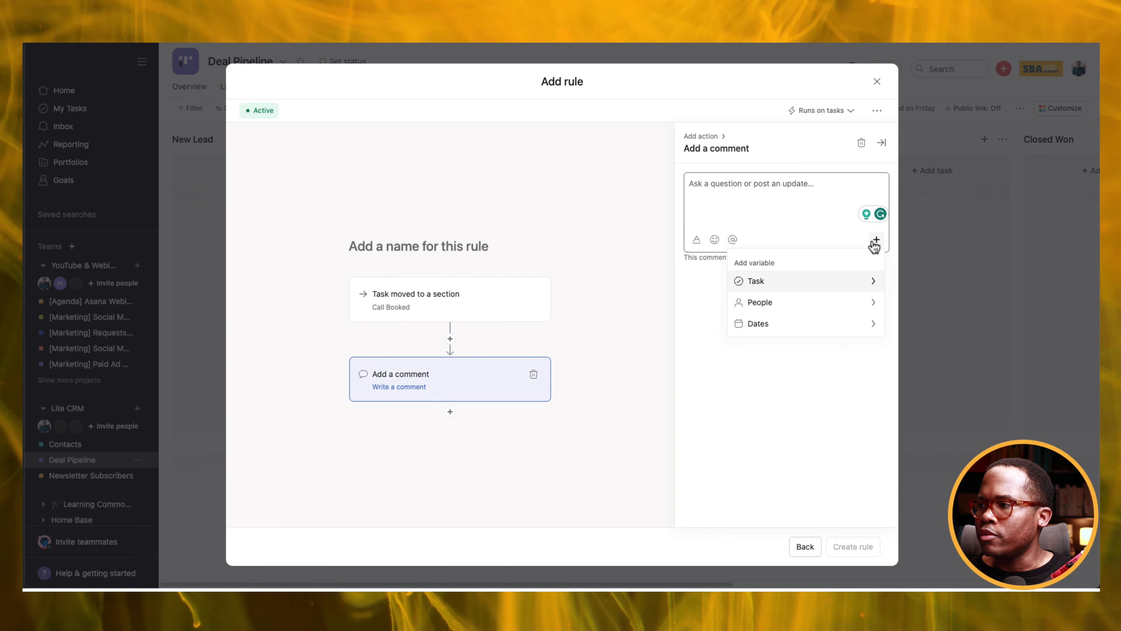
left_click(849, 303)
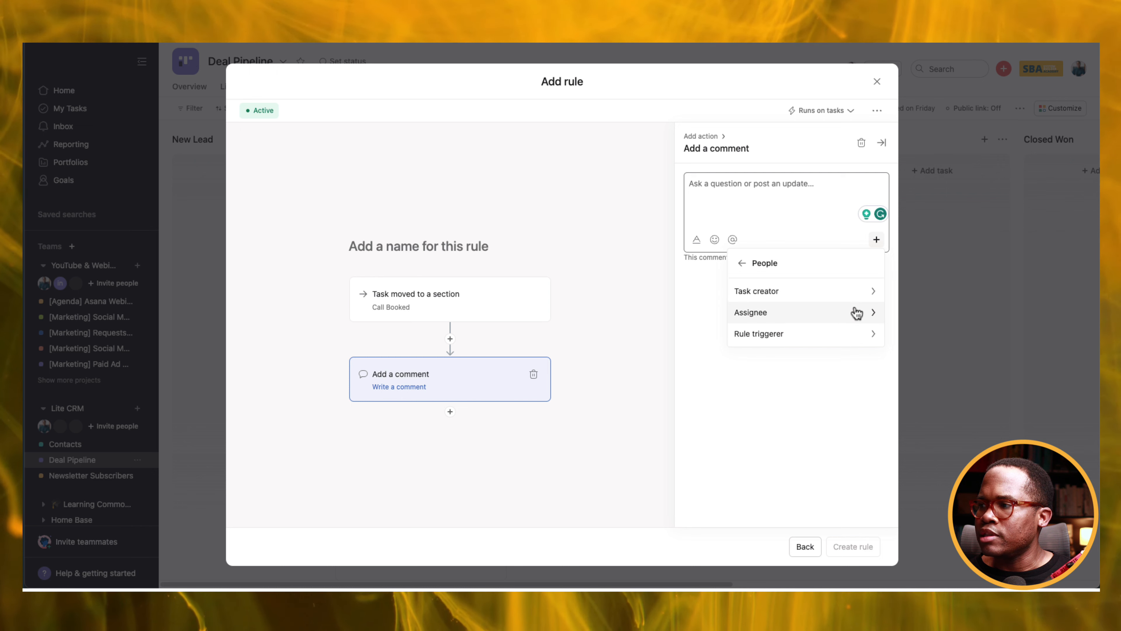
left_click(828, 338)
left_click(803, 295)
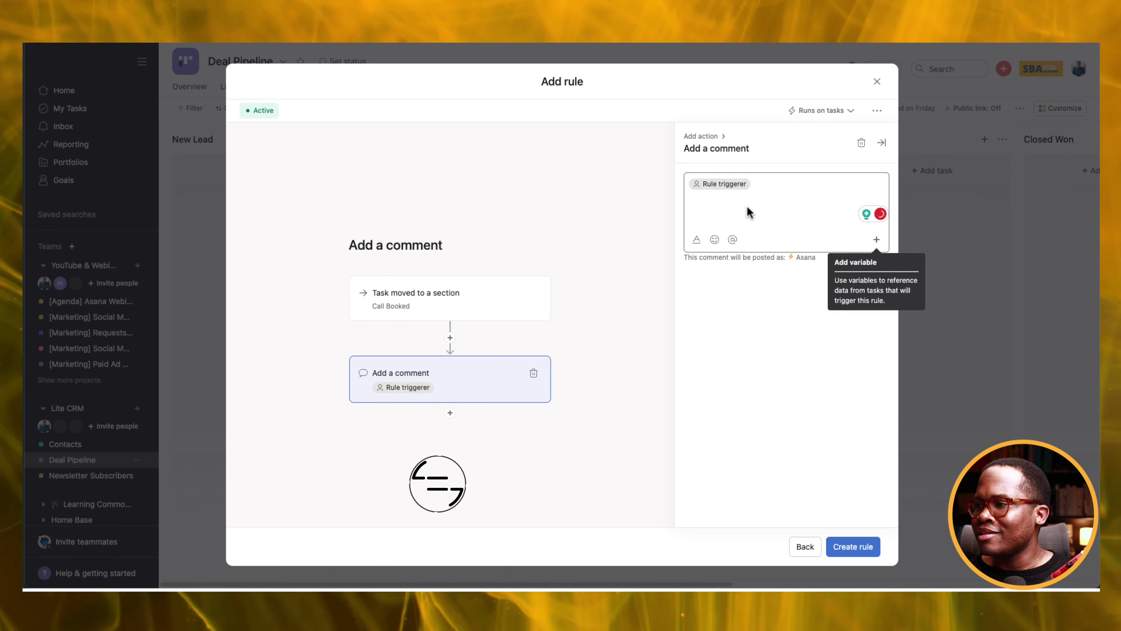
left_click(771, 189)
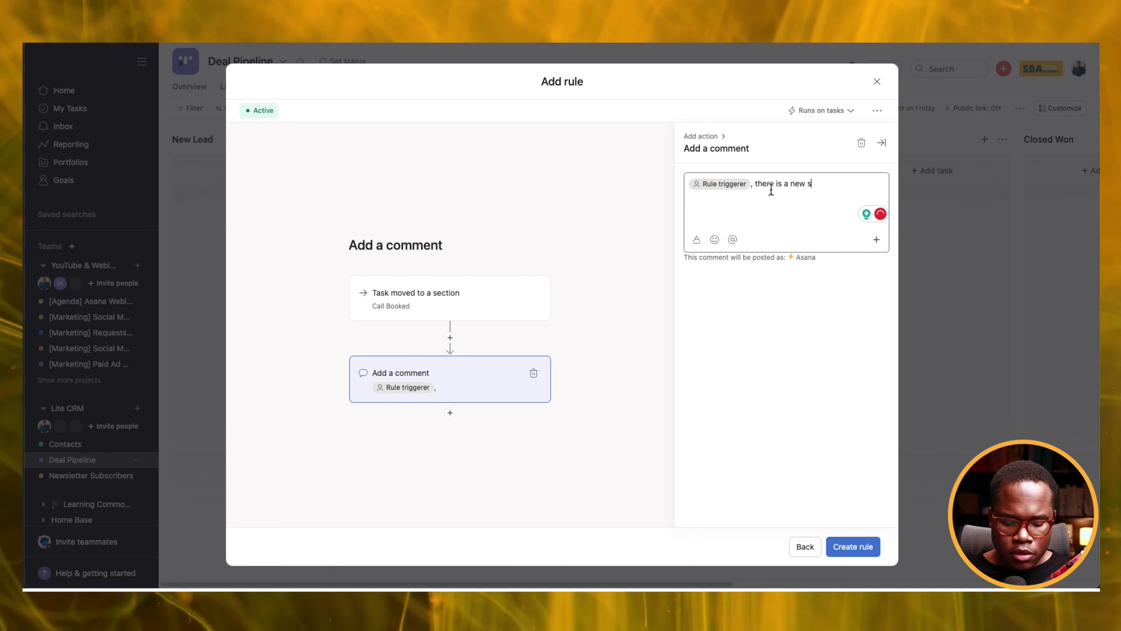
type(", there is a new sales opportunity. Start researching for the call.")
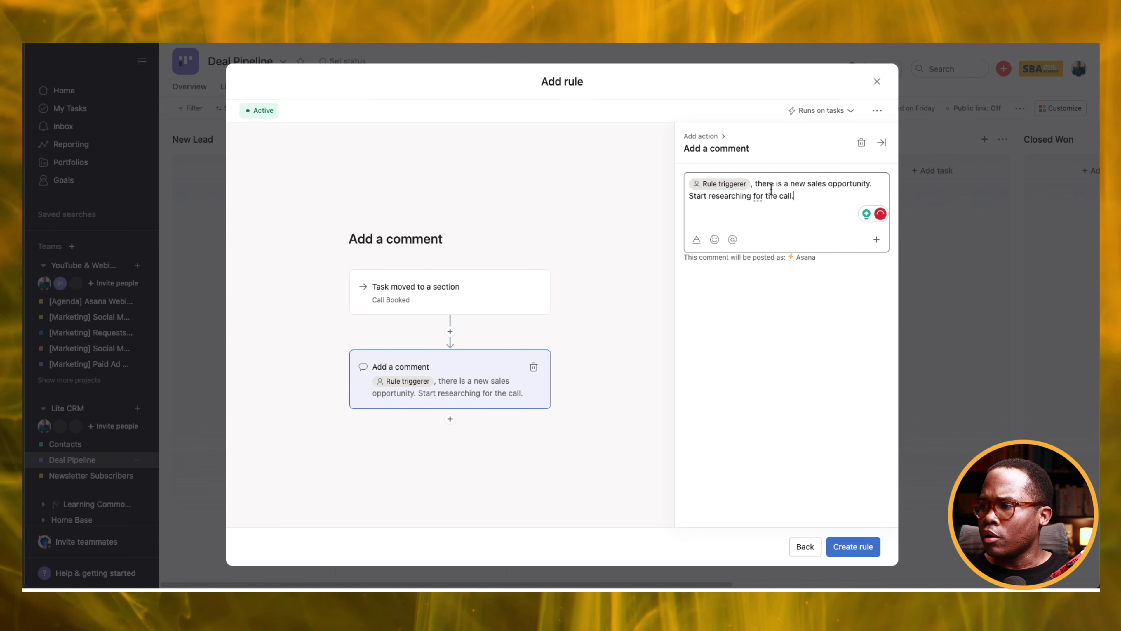
left_click(868, 546)
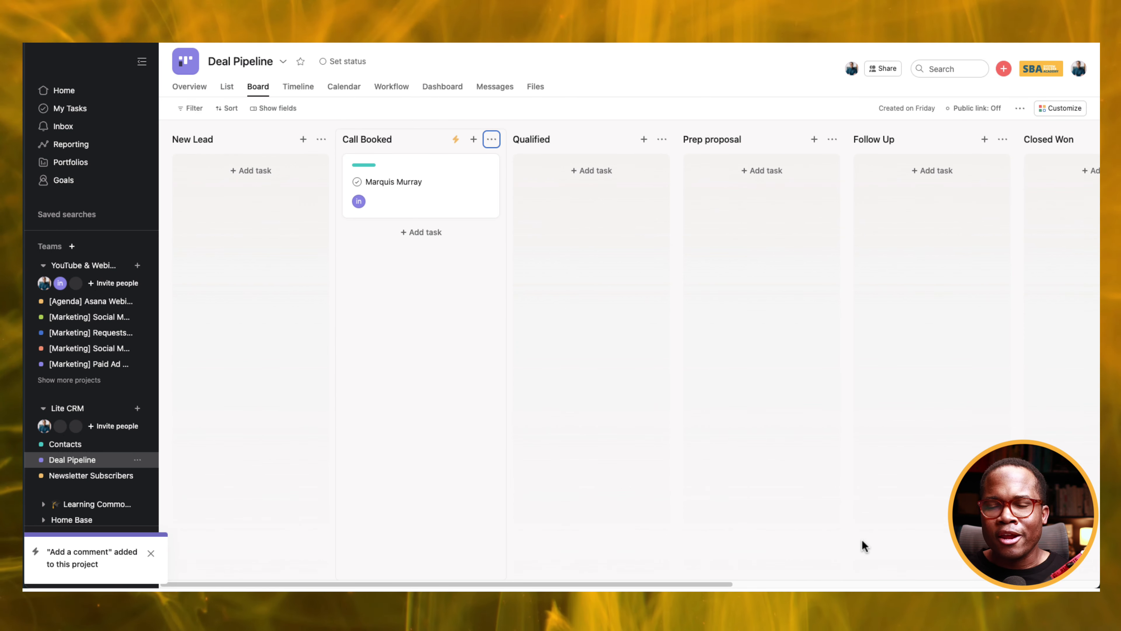
Open the Call Booked deal card to review its details, then close the details pane.
mouse_move(460, 190)
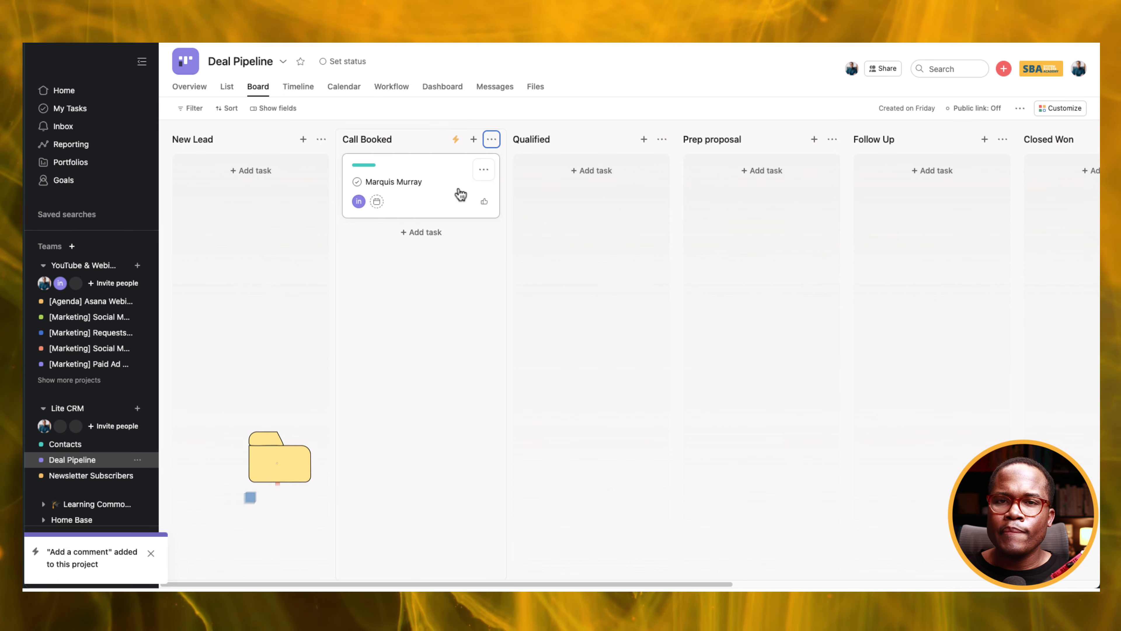
left_click(393, 181)
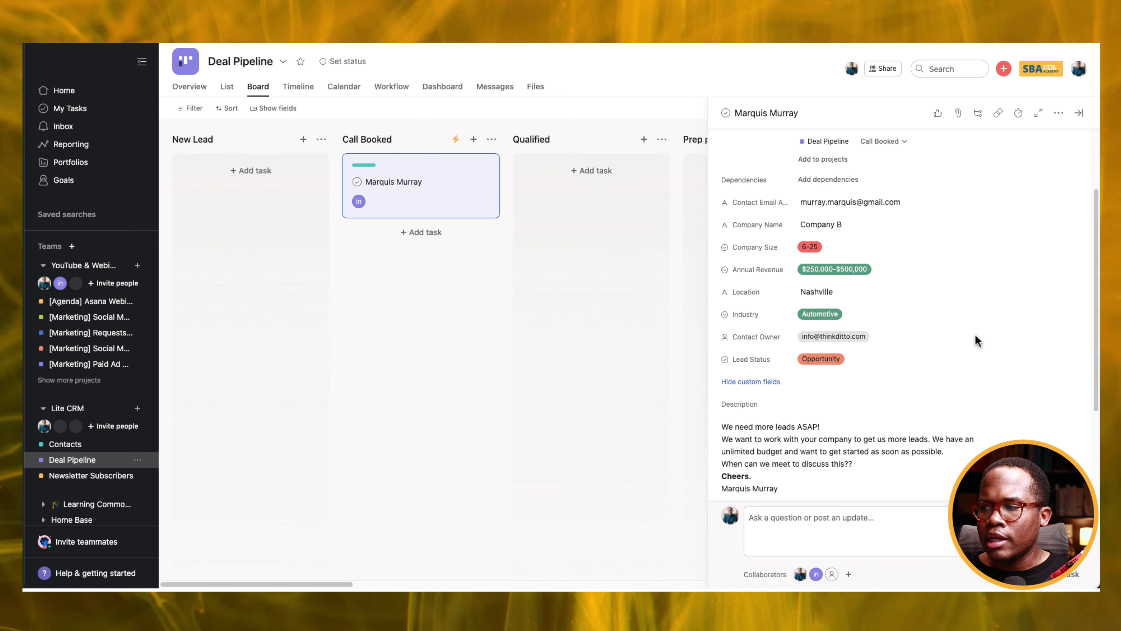
left_click(1081, 115)
Add a new project field named Deal Status with first option New Lead.
left_click(1048, 112)
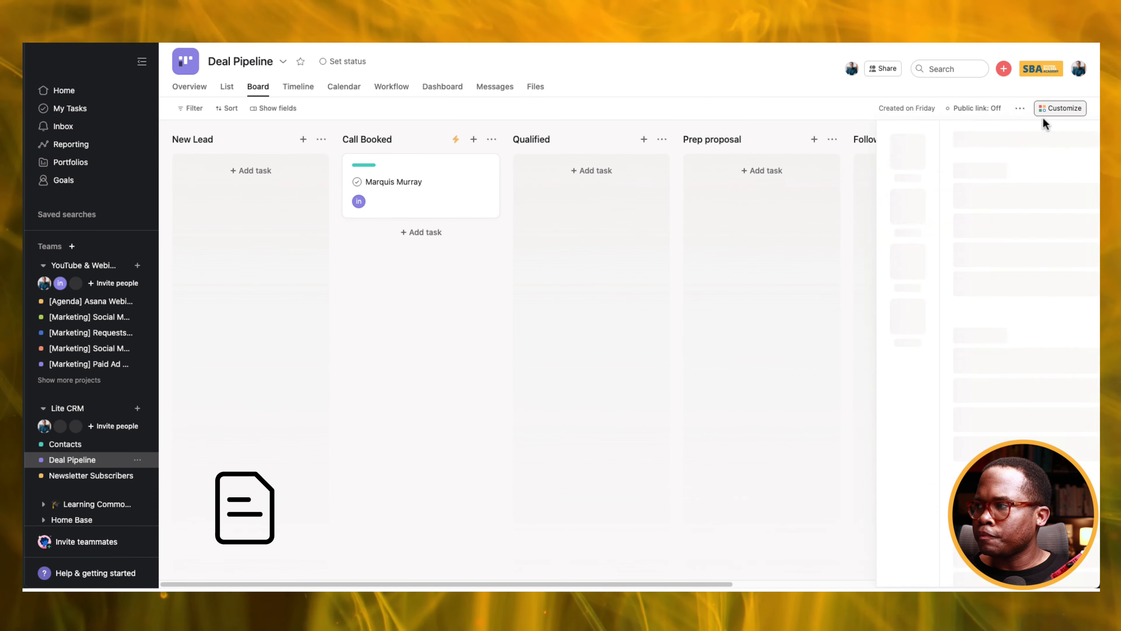
left_click(946, 219)
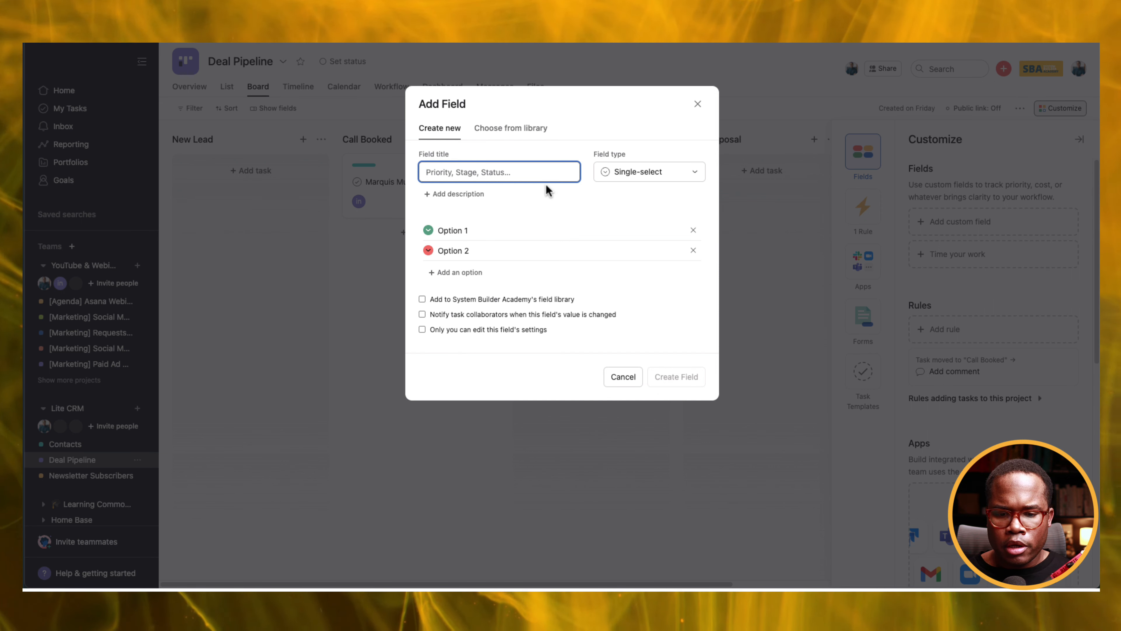
type("De")
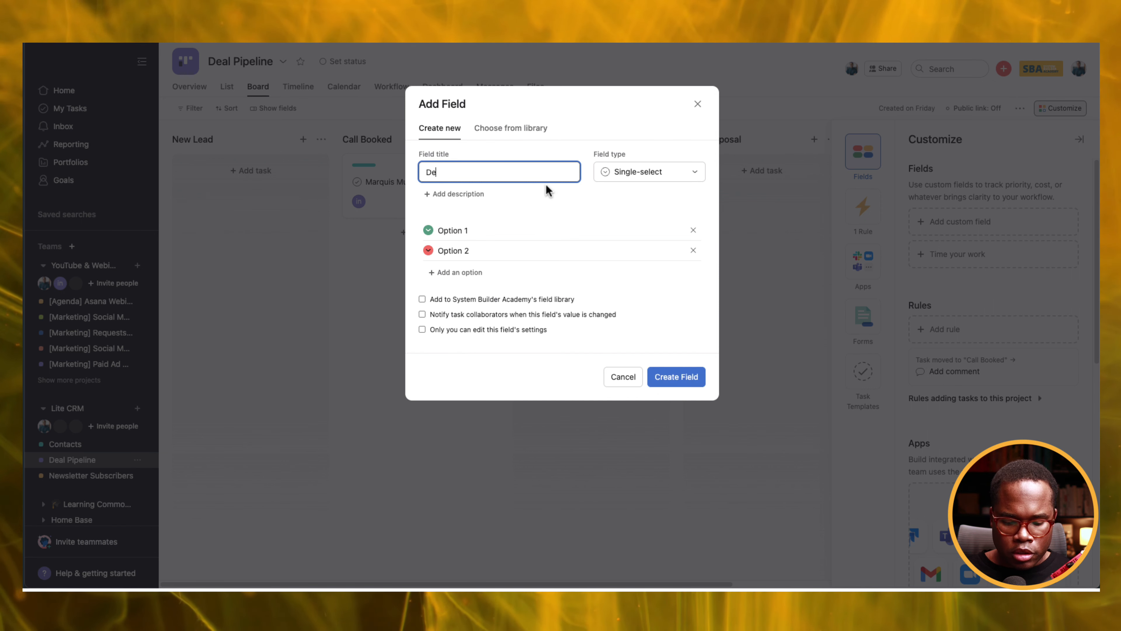
type("al Status")
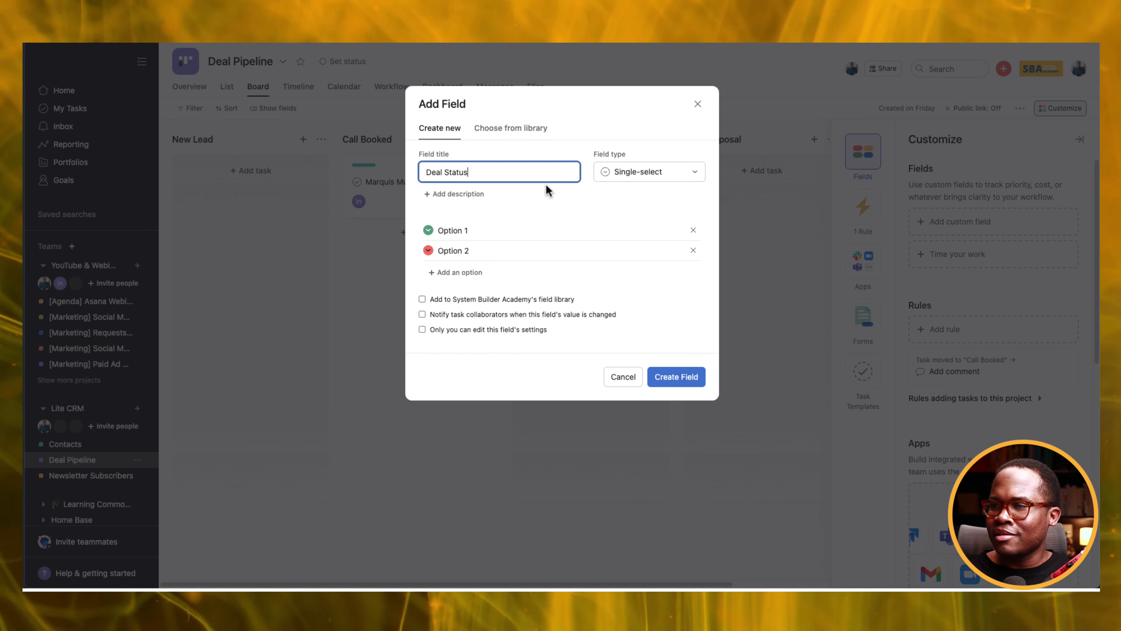
left_click(461, 230)
triple_click(462, 230)
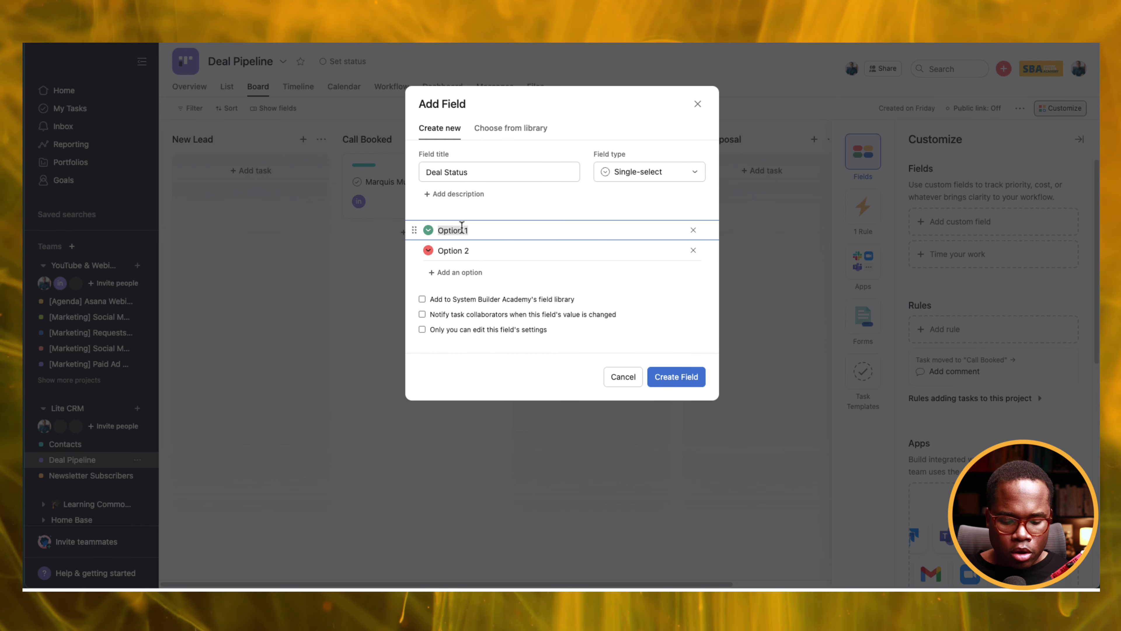
type("Satge")
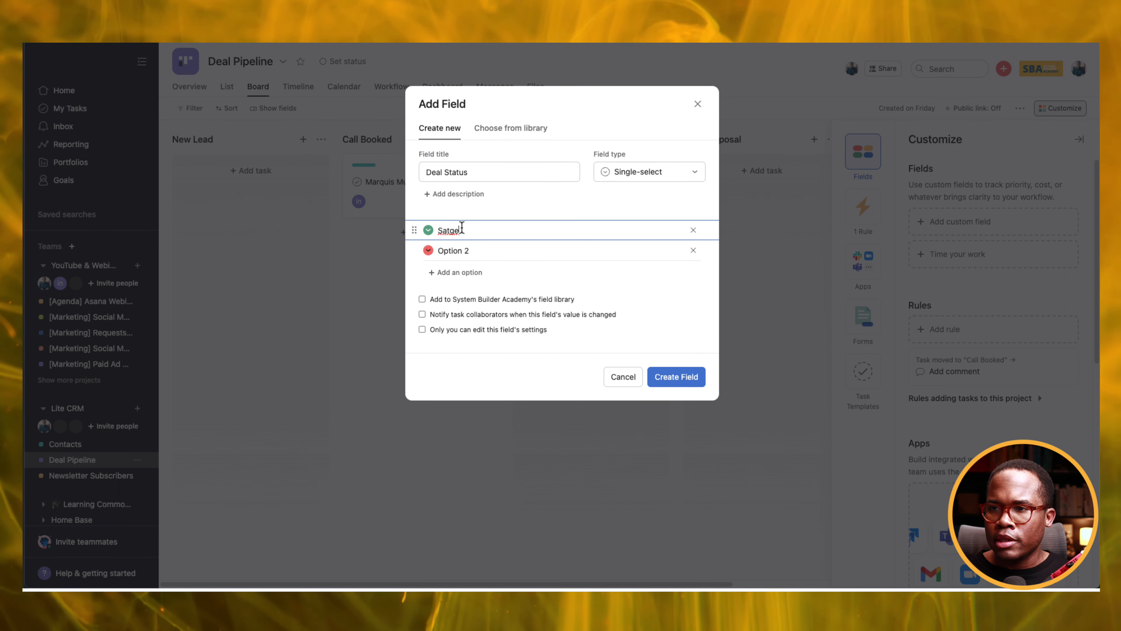
key("BackSpace")
key("BackSpace")
key("BackSpace")
key("BackSpace")
key("BackSpace")
type("New Lead")
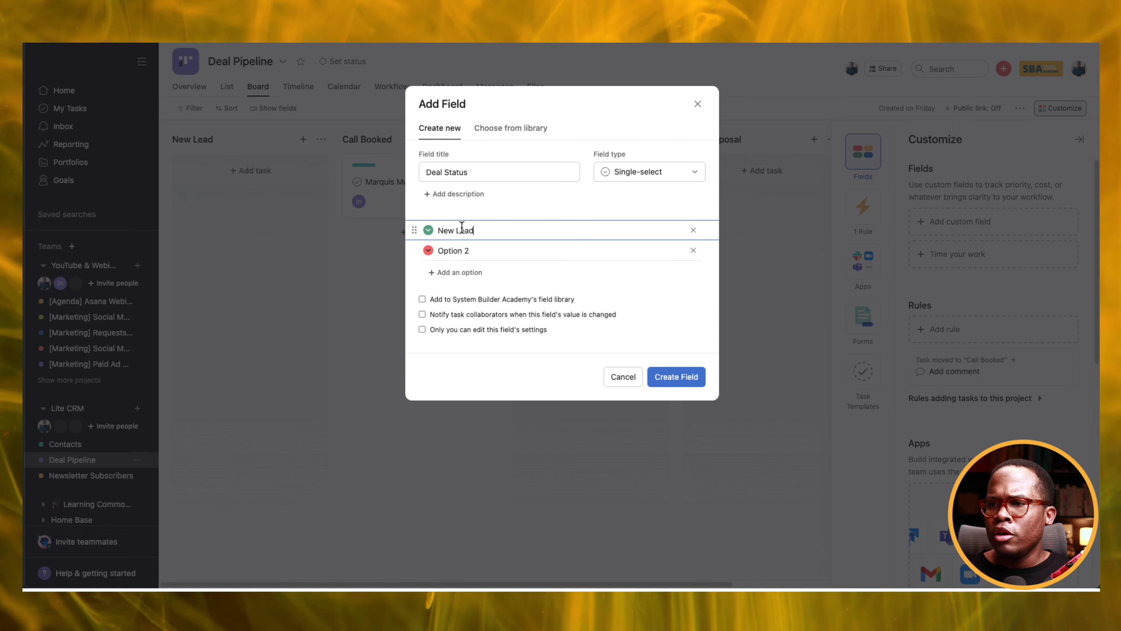
Add options Call Booked, Qualified, Prep Proposal, Follow Up, Closed Won, Closed Lost and Unqualified.
key("Return")
type("Call Booked")
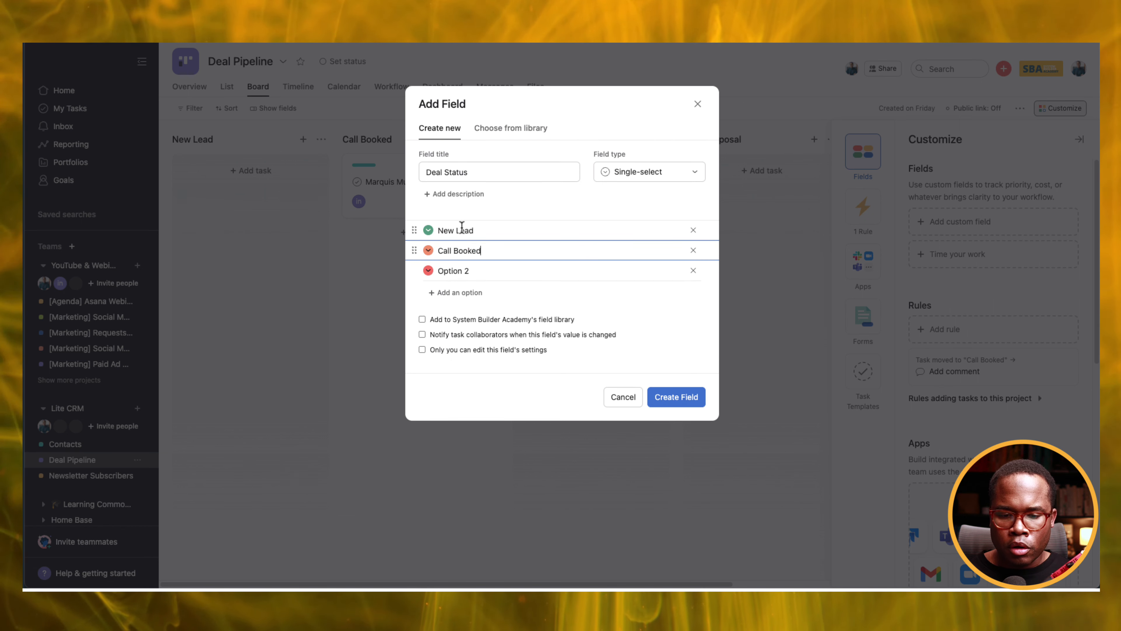
key("Return")
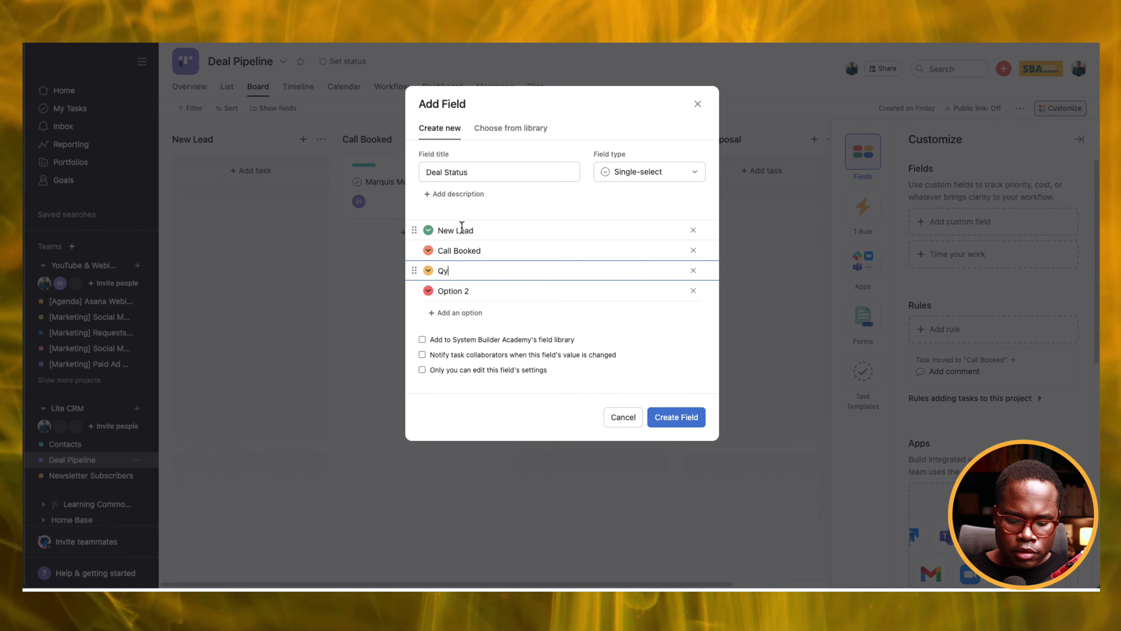
type("Qualifie")
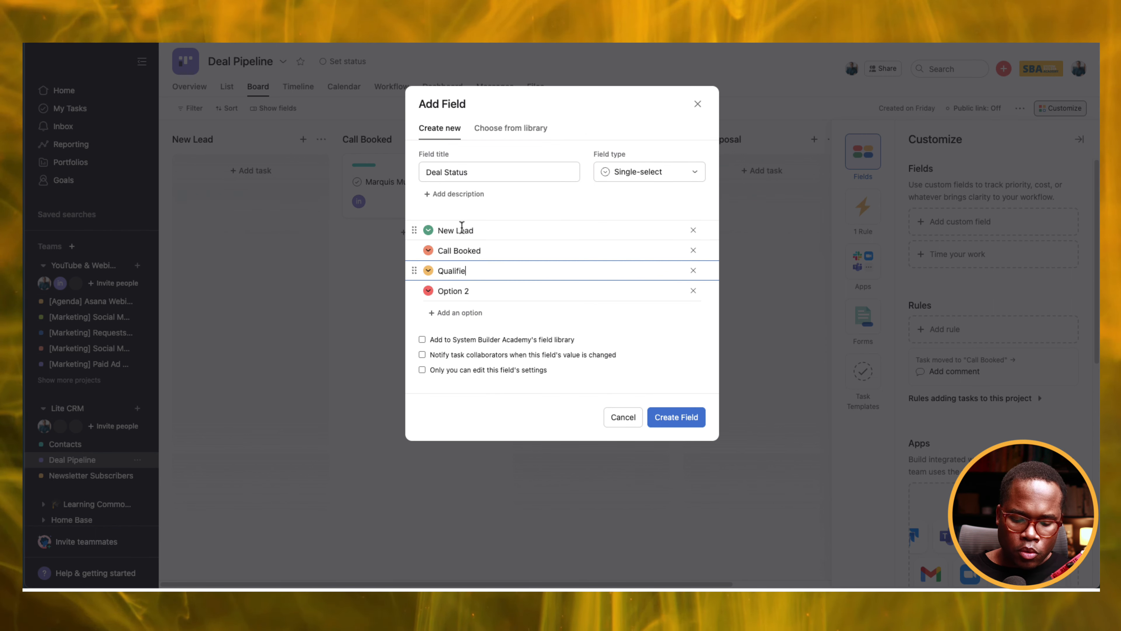
type("d")
key("Return")
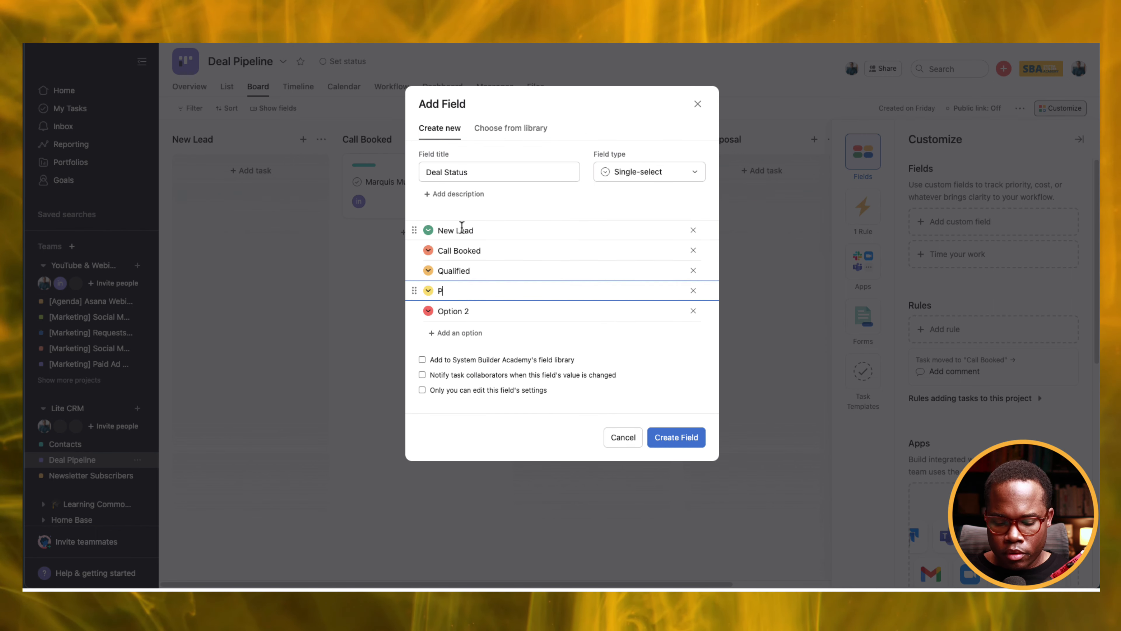
type("Prep Proposal")
key("Return")
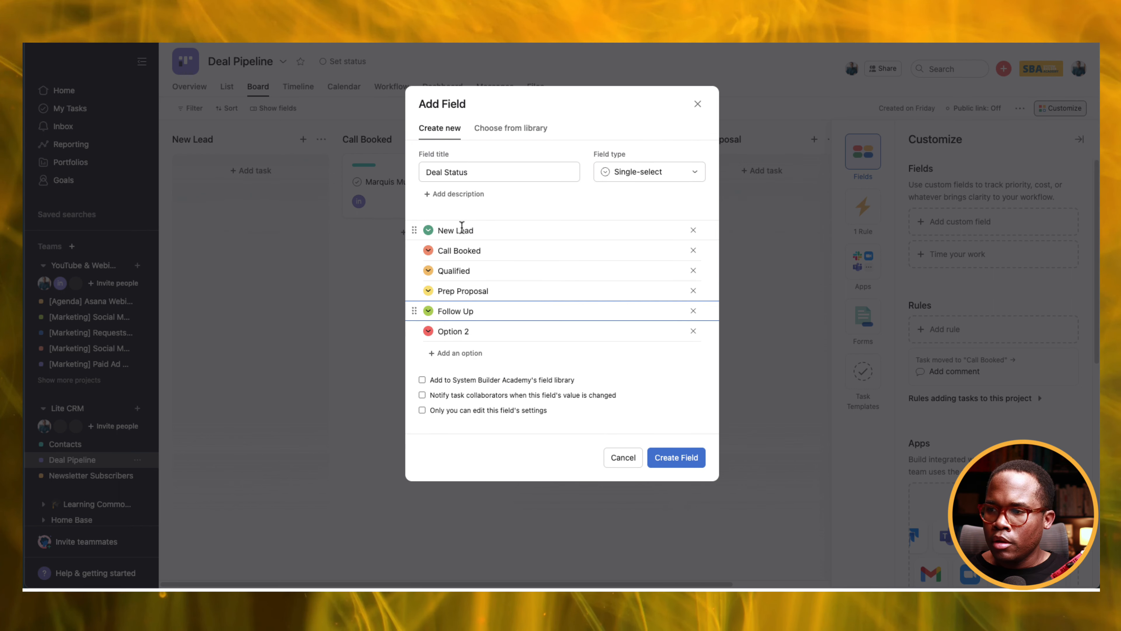
key("Return")
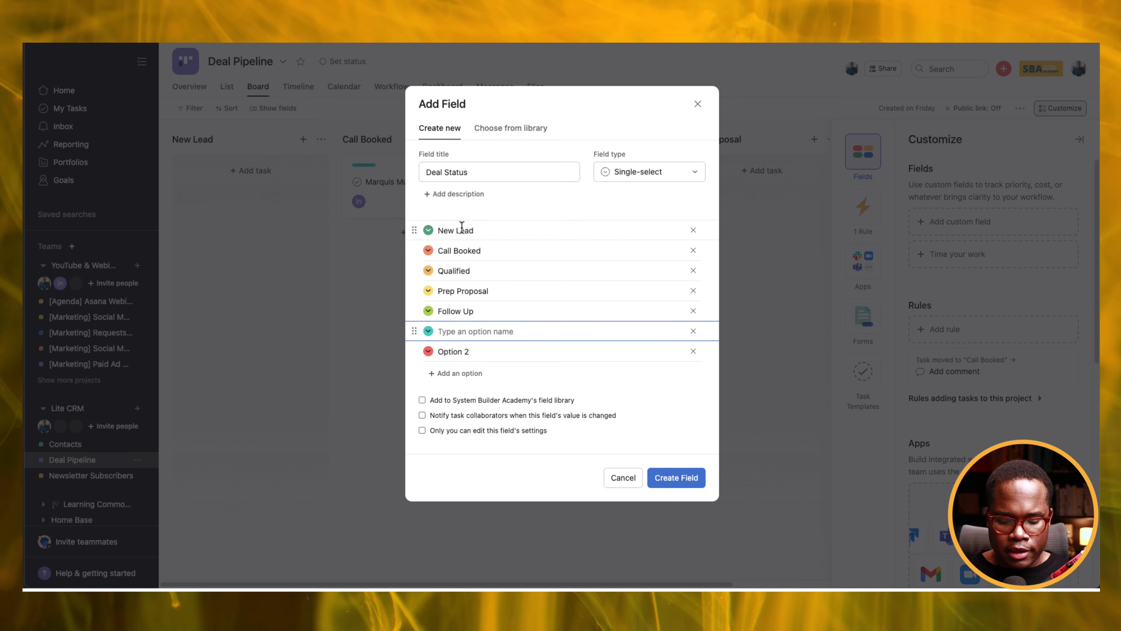
type("Closed Won")
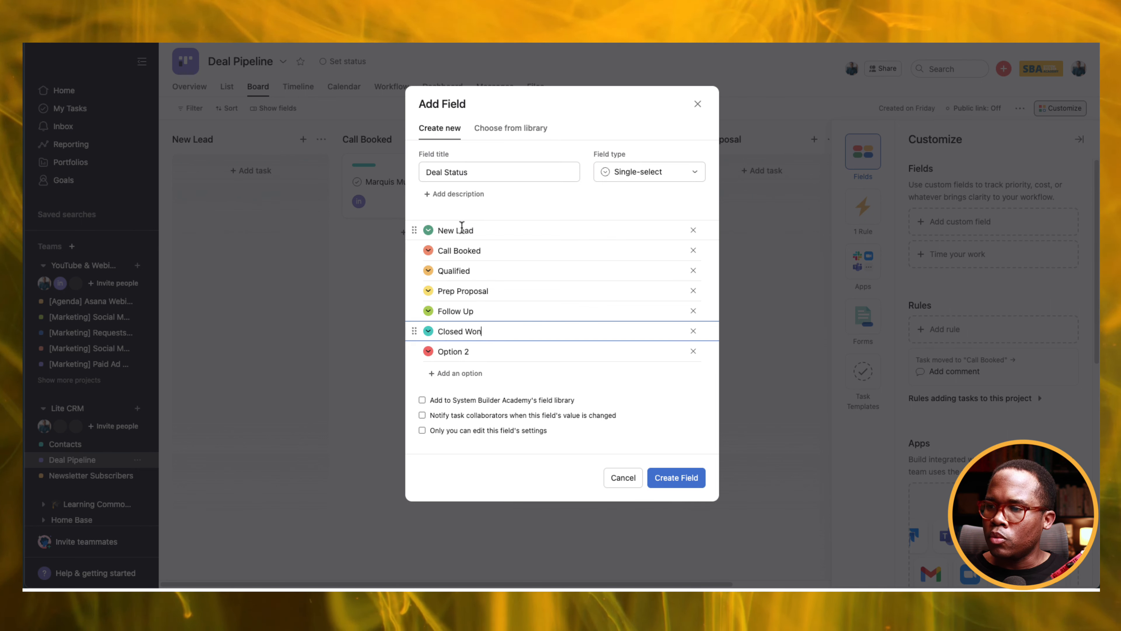
key("Return")
type("Closed Losyt")
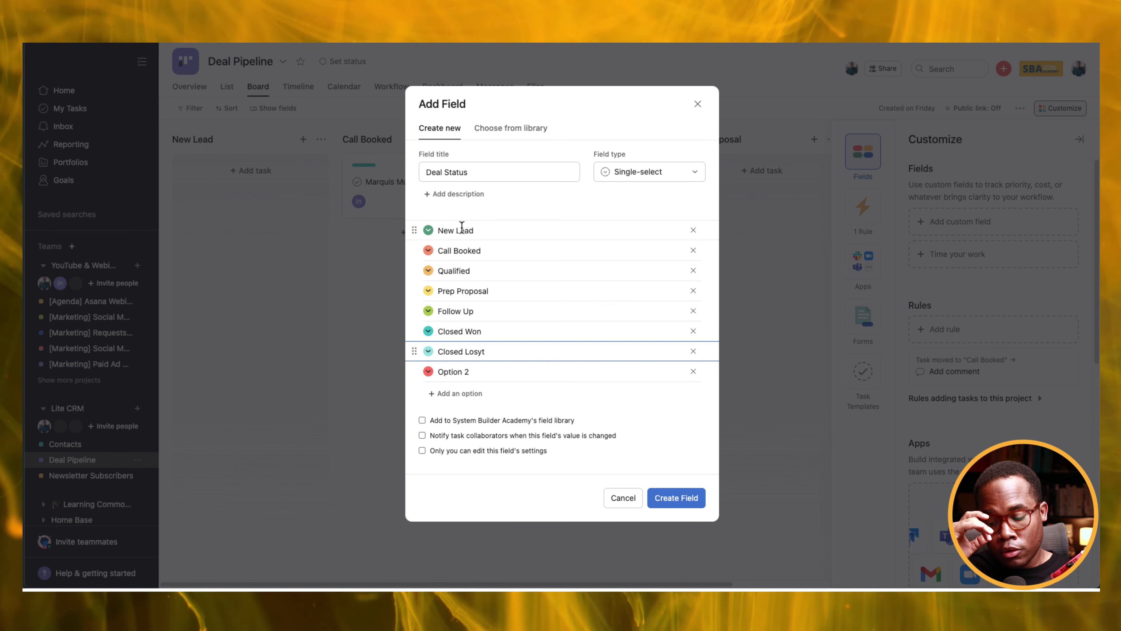
key("Return")
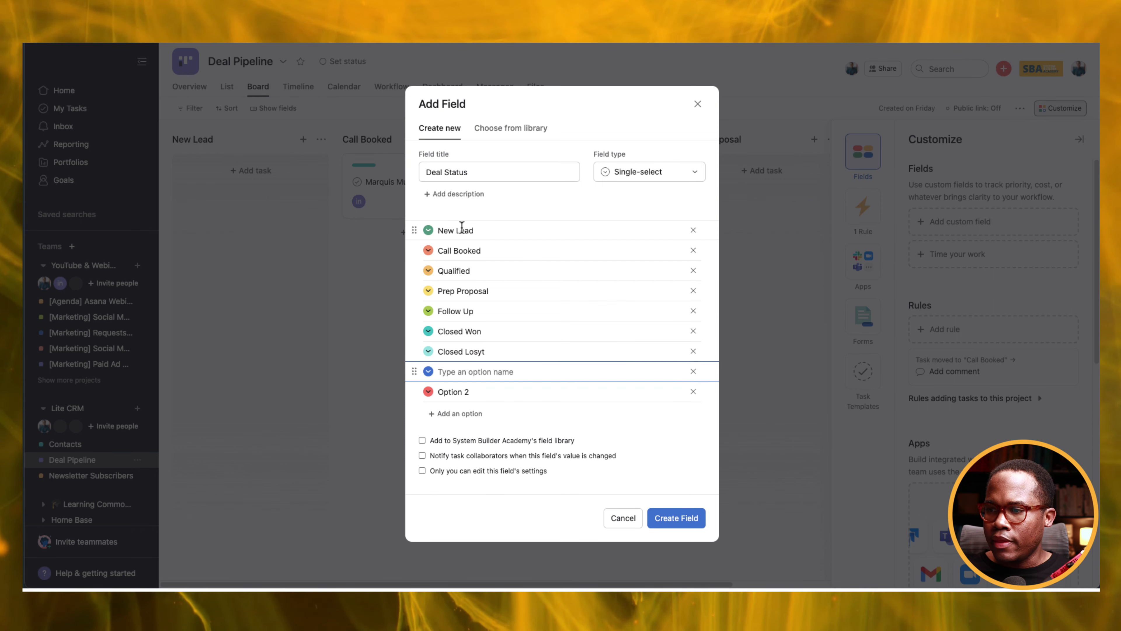
type("Unqualified")
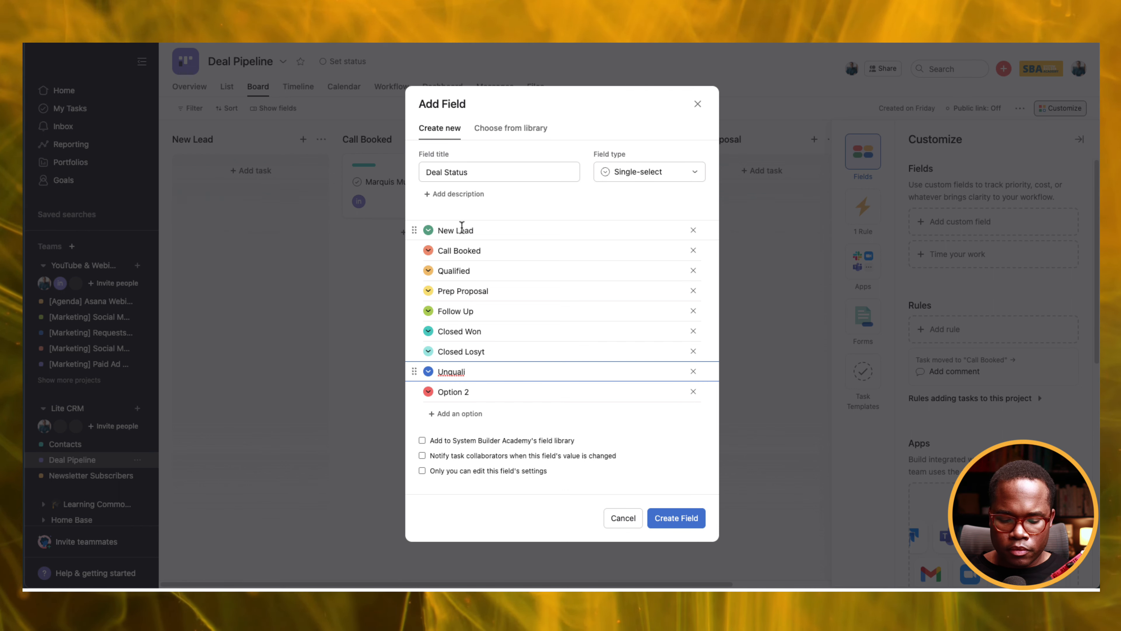
Fix the Closed Lost typo, delete Option 2, add to the field library, and create the field.
left_click(482, 352)
key("BackSpace")
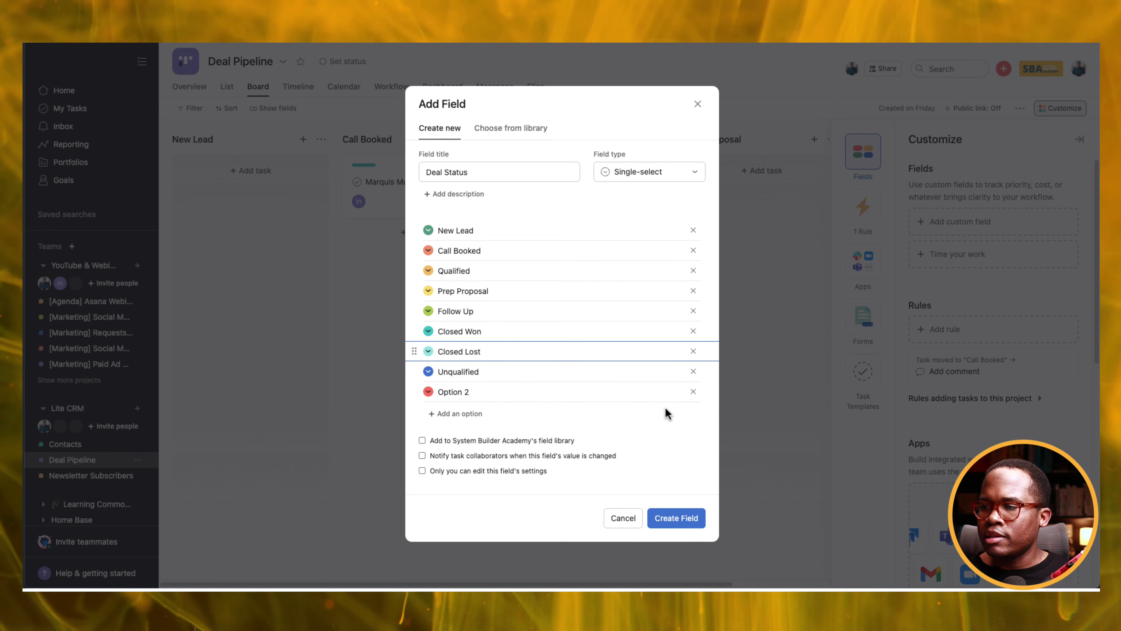
left_click(694, 392)
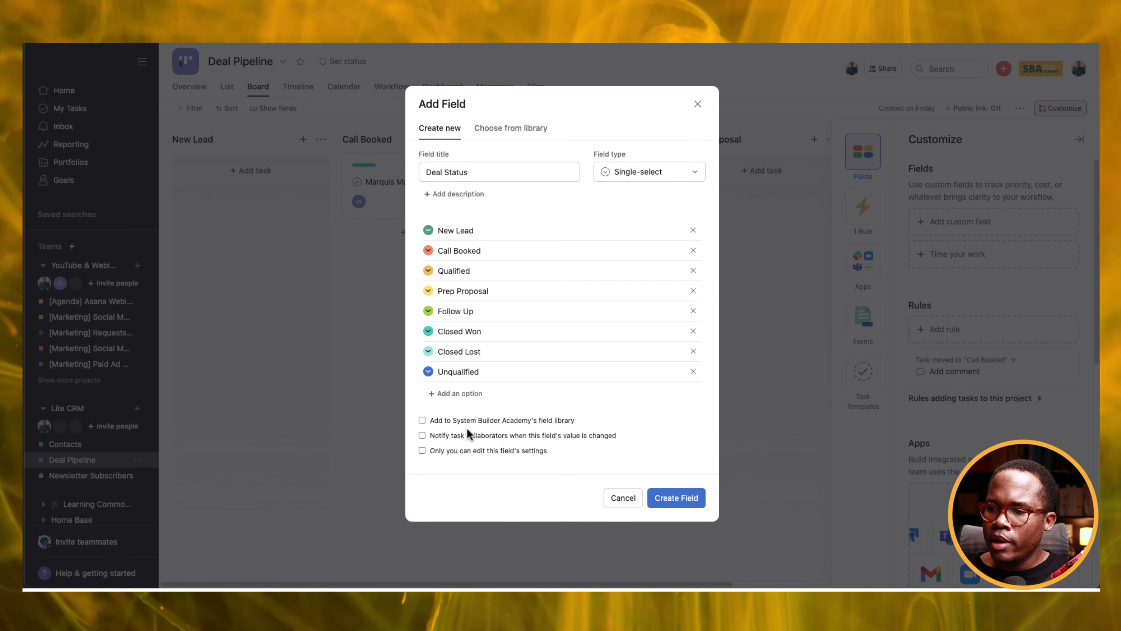
left_click(461, 421)
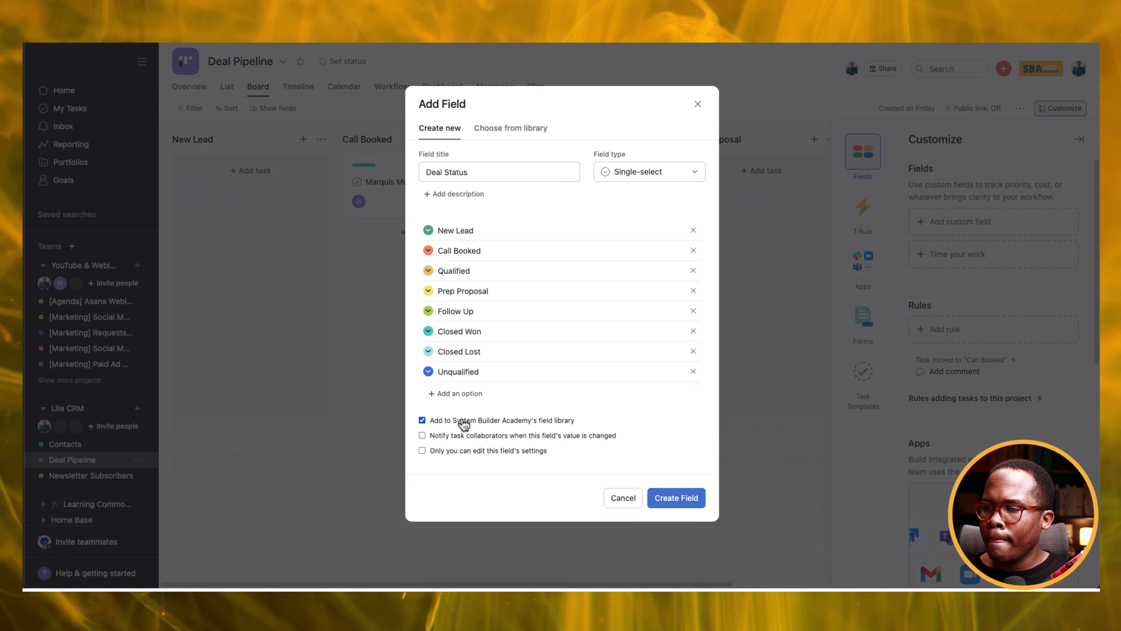
left_click(669, 500)
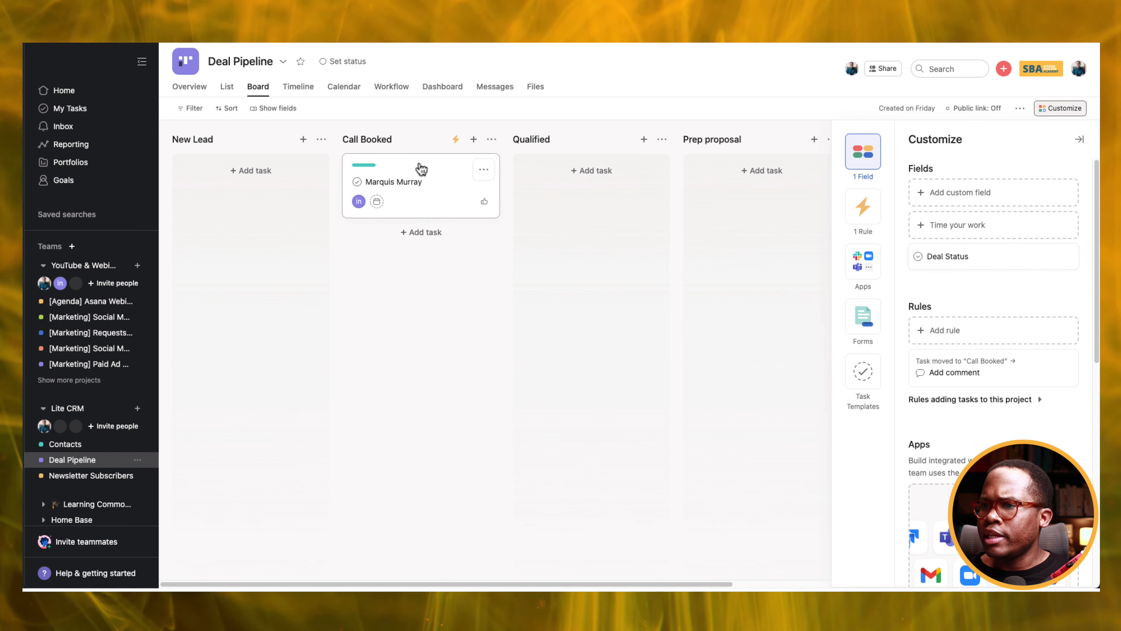
Create a Call Booked column rule whose action sets Deal Status to Call Booked.
left_click(491, 139)
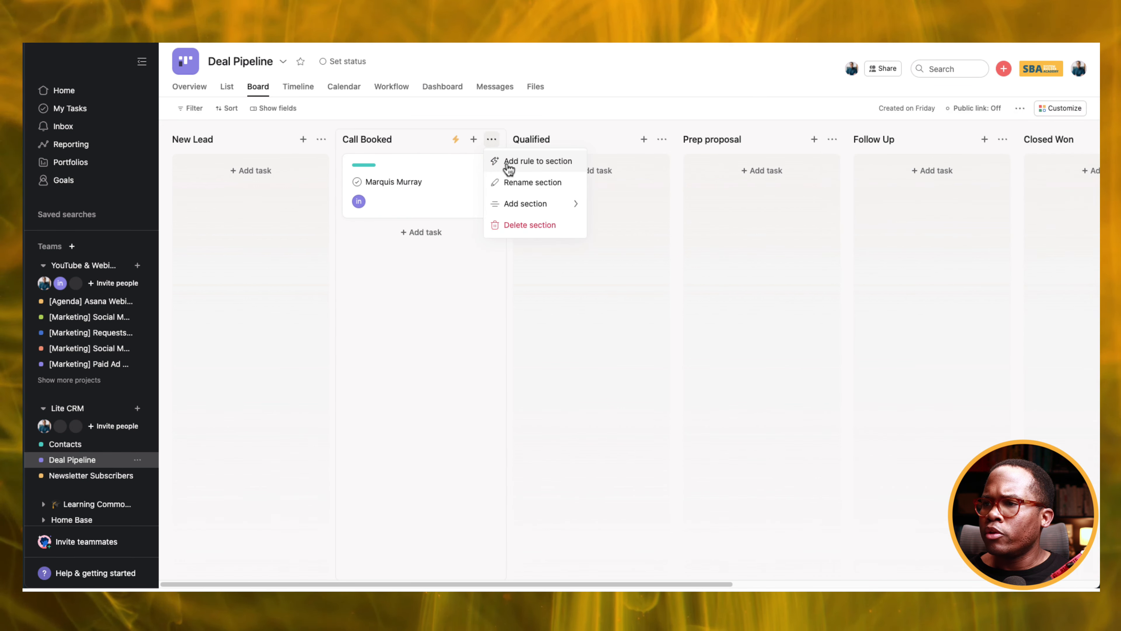
left_click(512, 167)
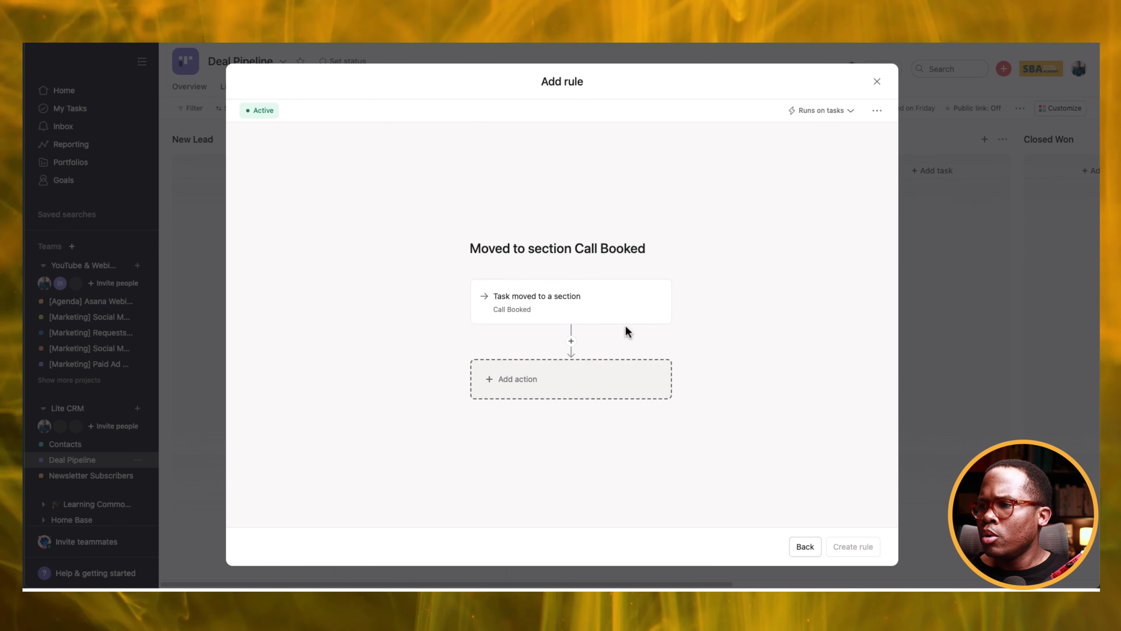
left_click(595, 387)
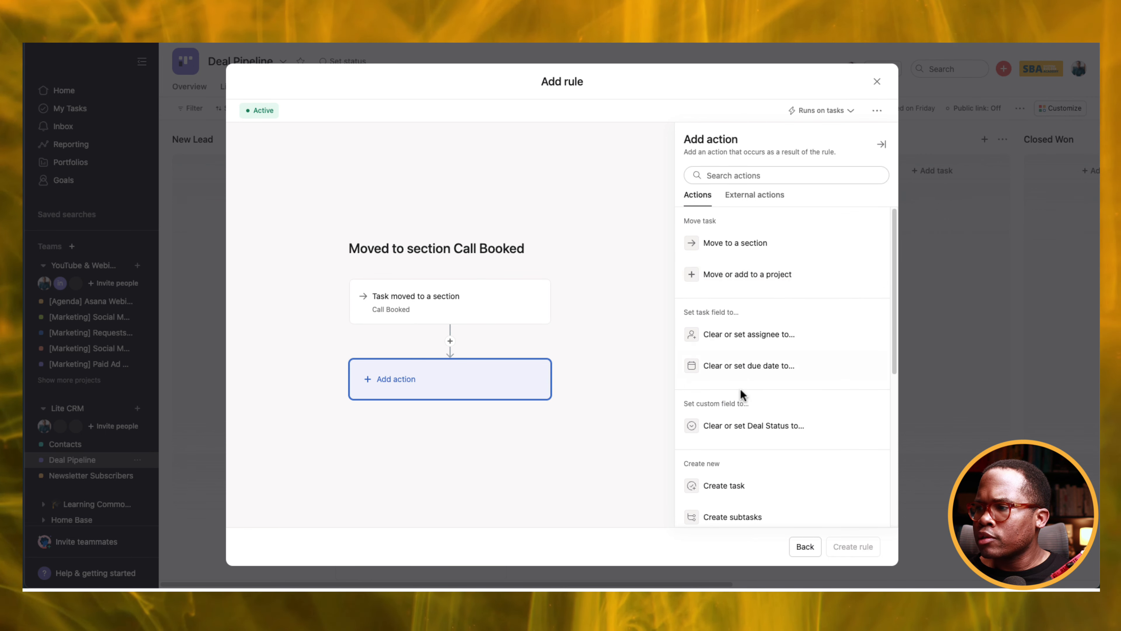
scroll(741, 385, "down", 2)
scroll(750, 384, "down", 1)
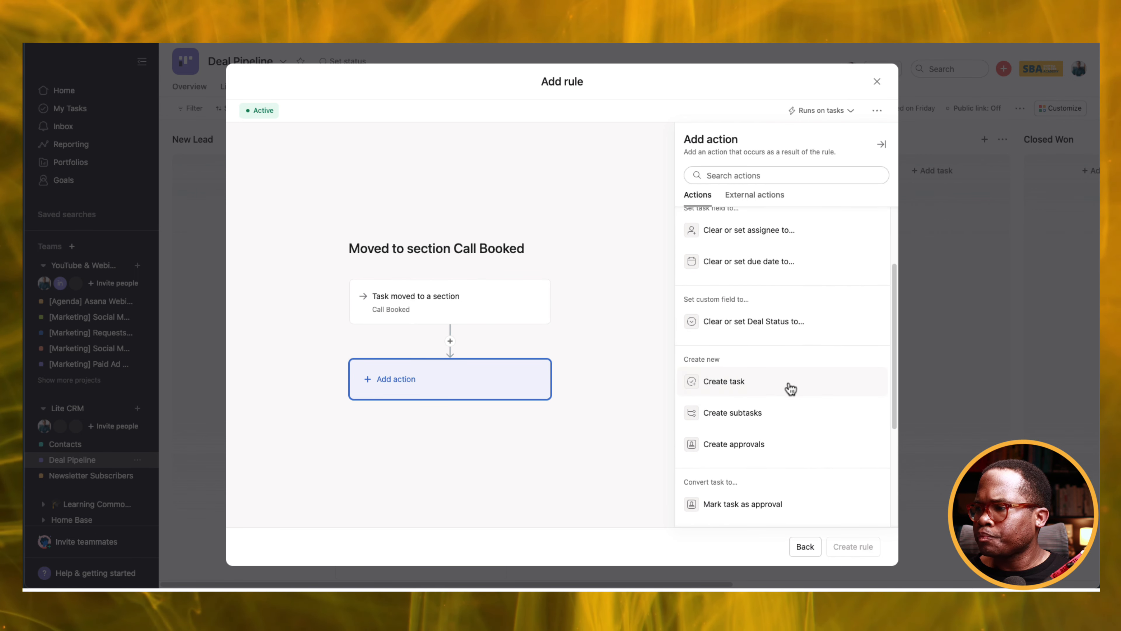
left_click(769, 330)
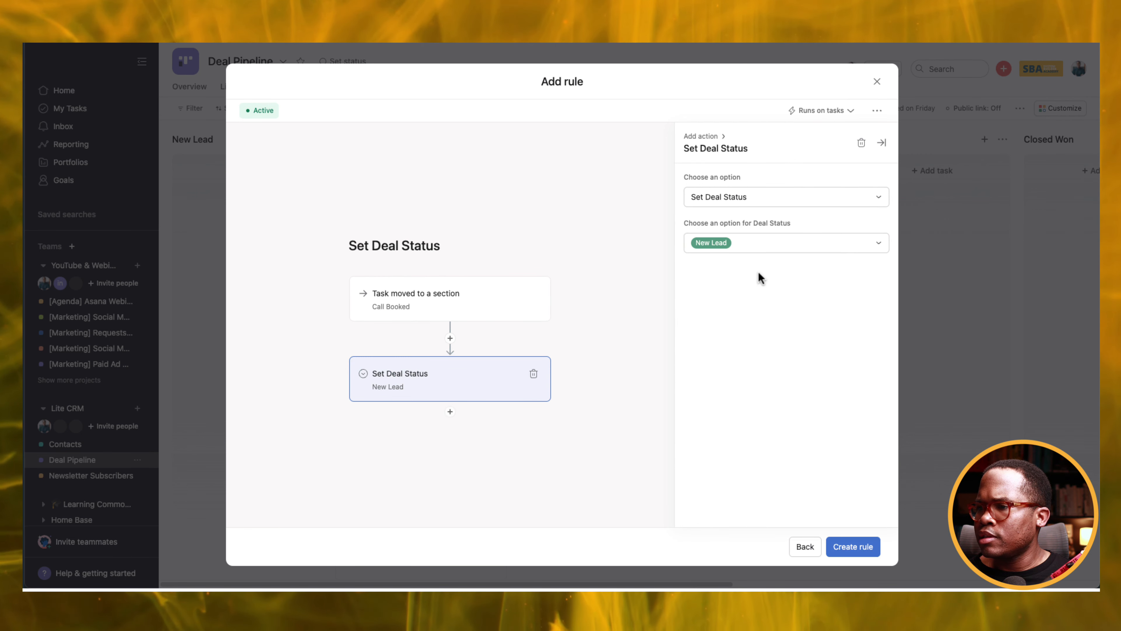
left_click(750, 247)
left_click(737, 286)
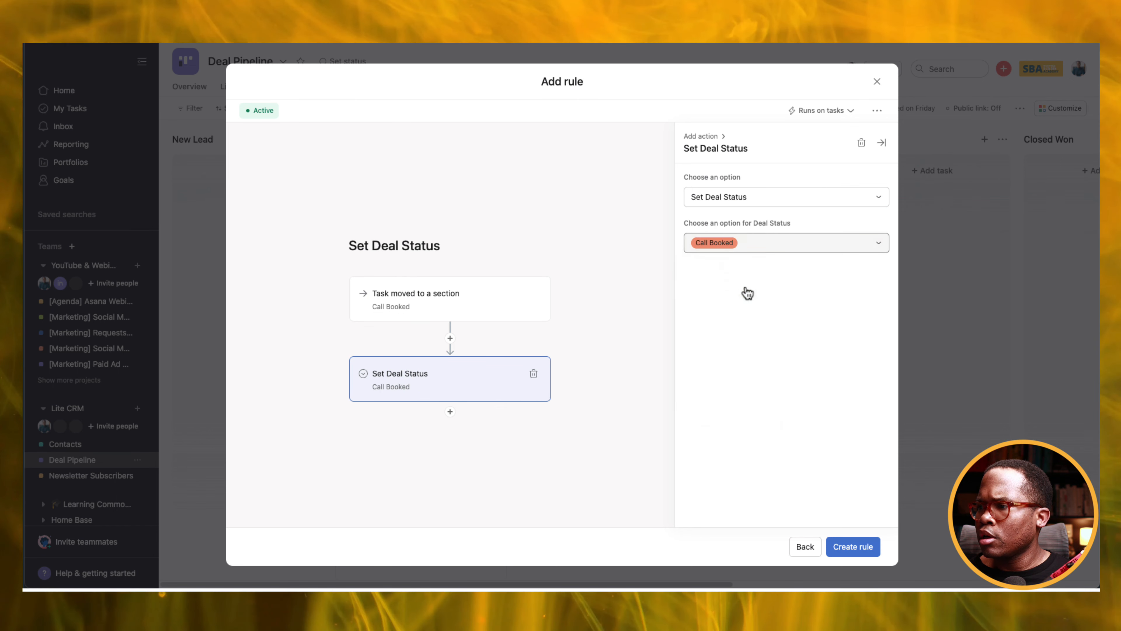
left_click(861, 549)
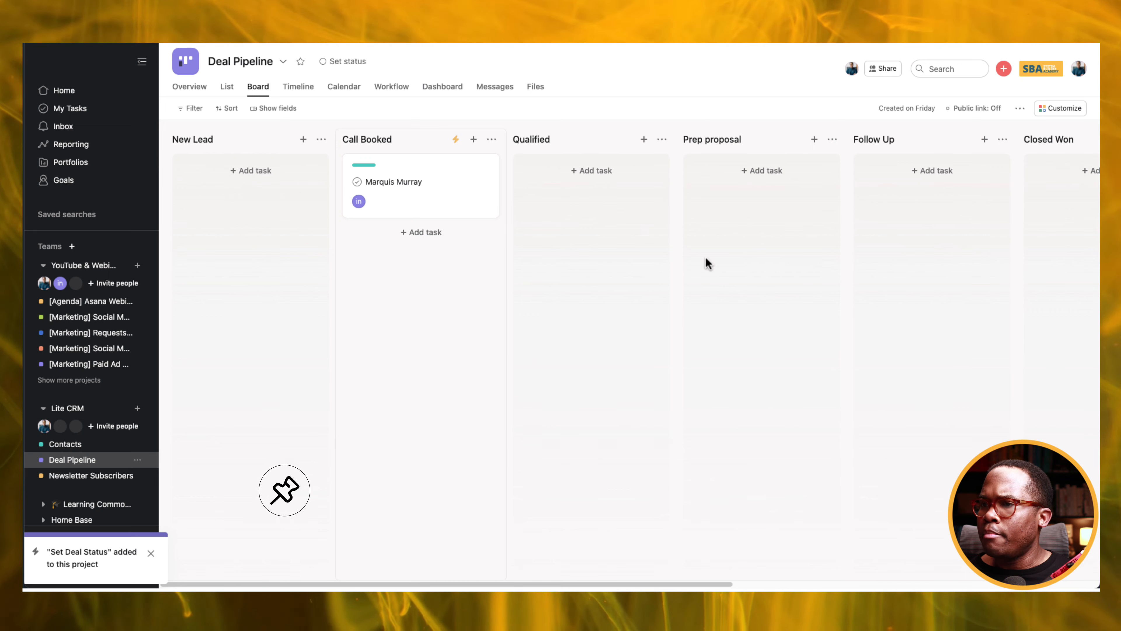
left_click(1061, 110)
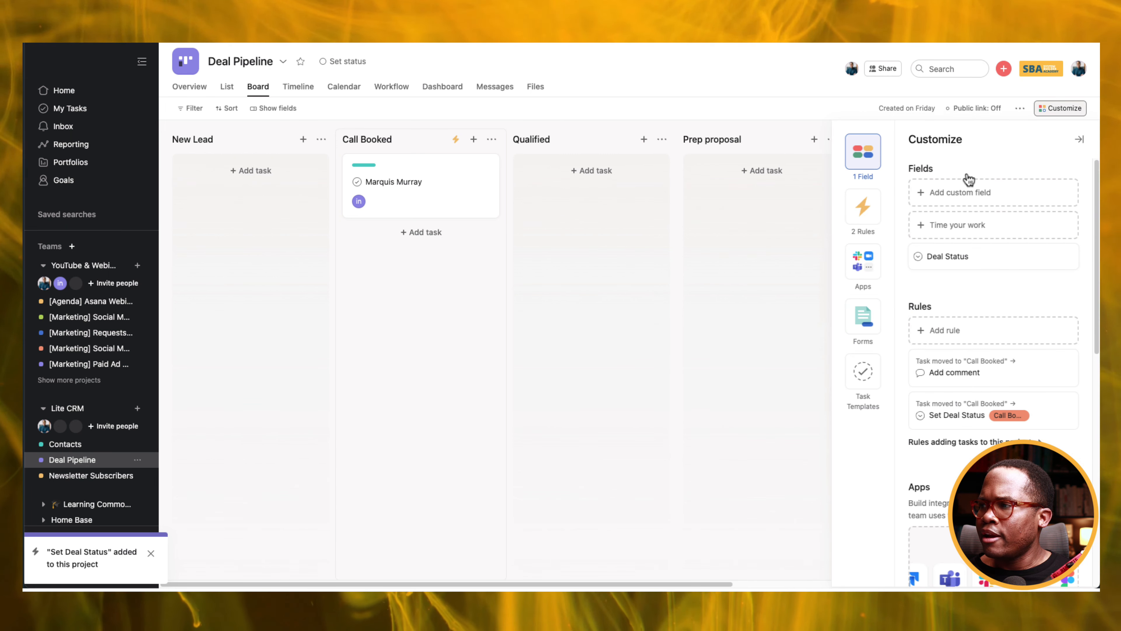
Create a Deal Amount Number field in $ USD format and add it to the field library.
left_click(967, 194)
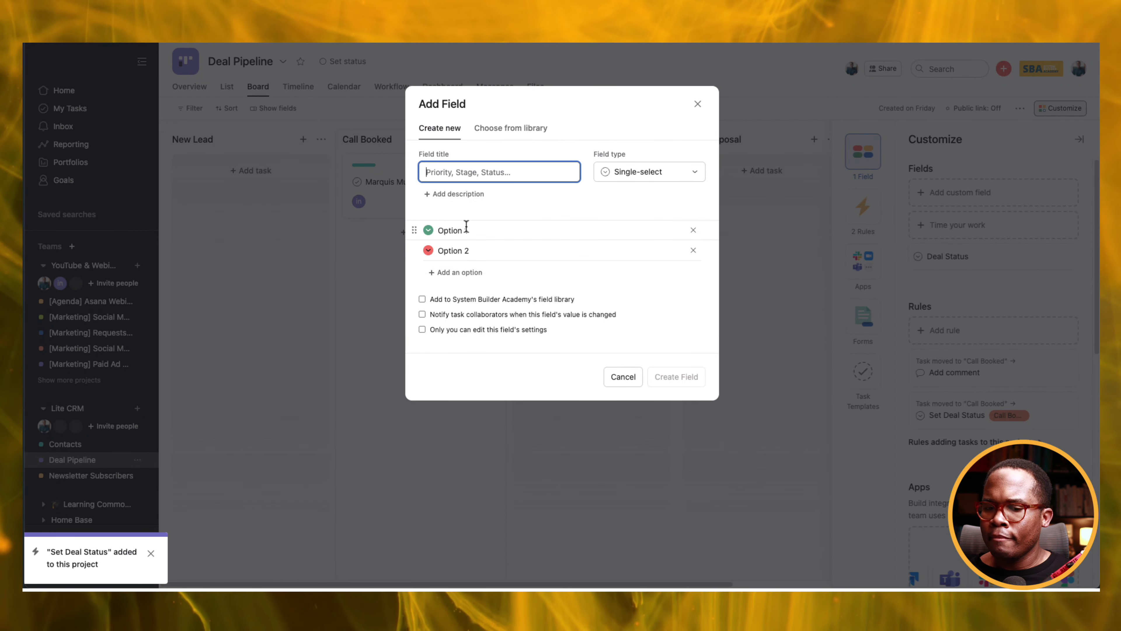
type("Deal Amount")
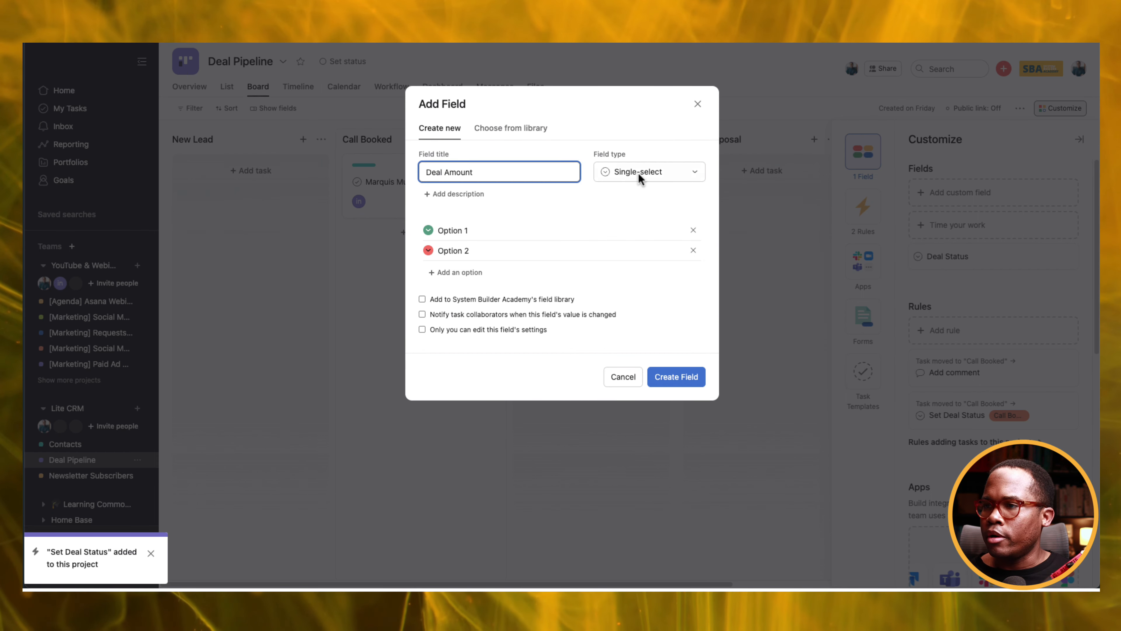
left_click(663, 177)
left_click(640, 297)
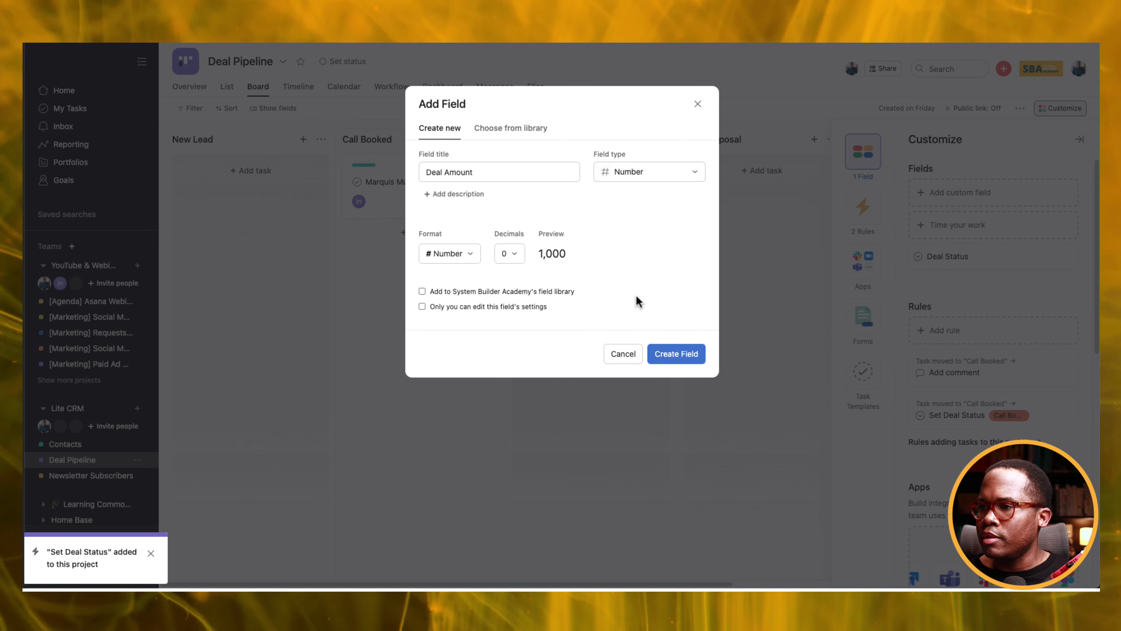
left_click(437, 251)
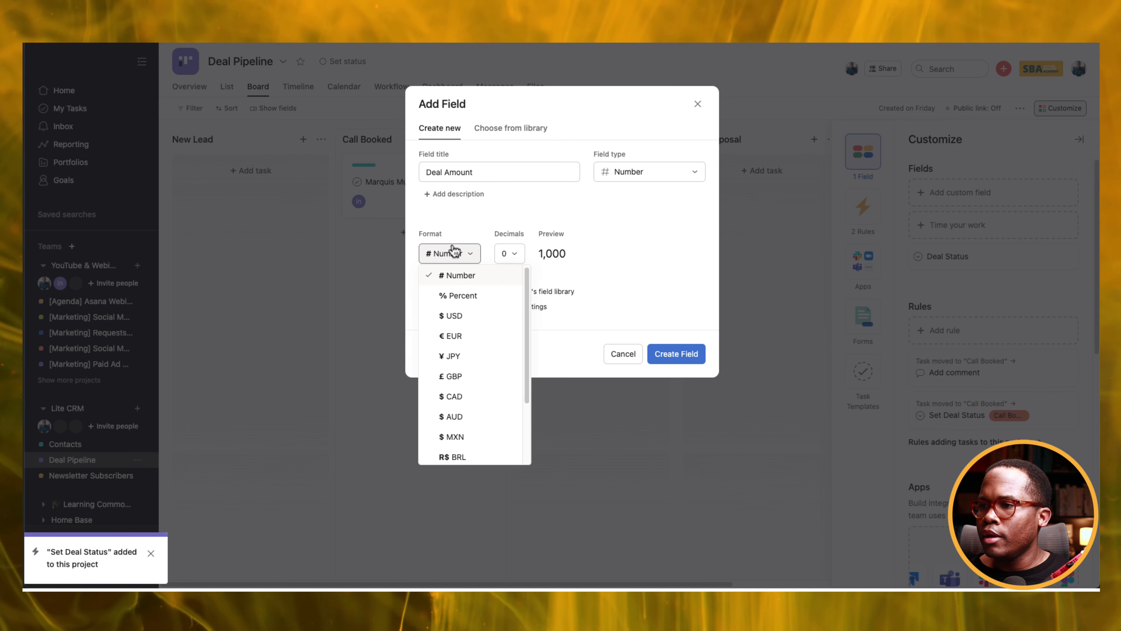
left_click(470, 323)
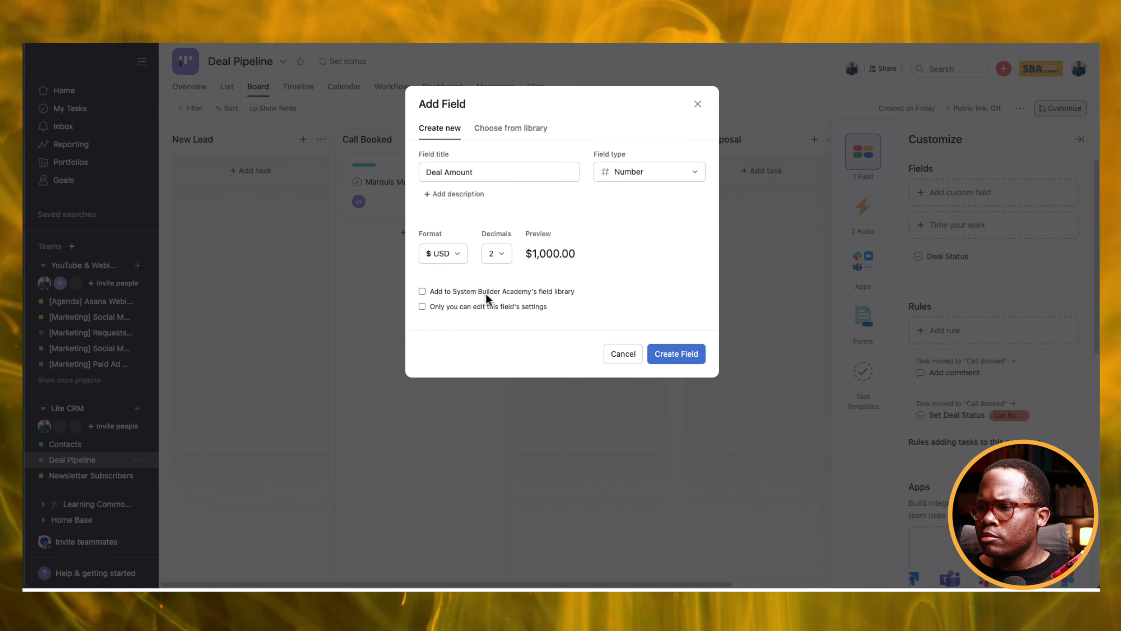
left_click(543, 293)
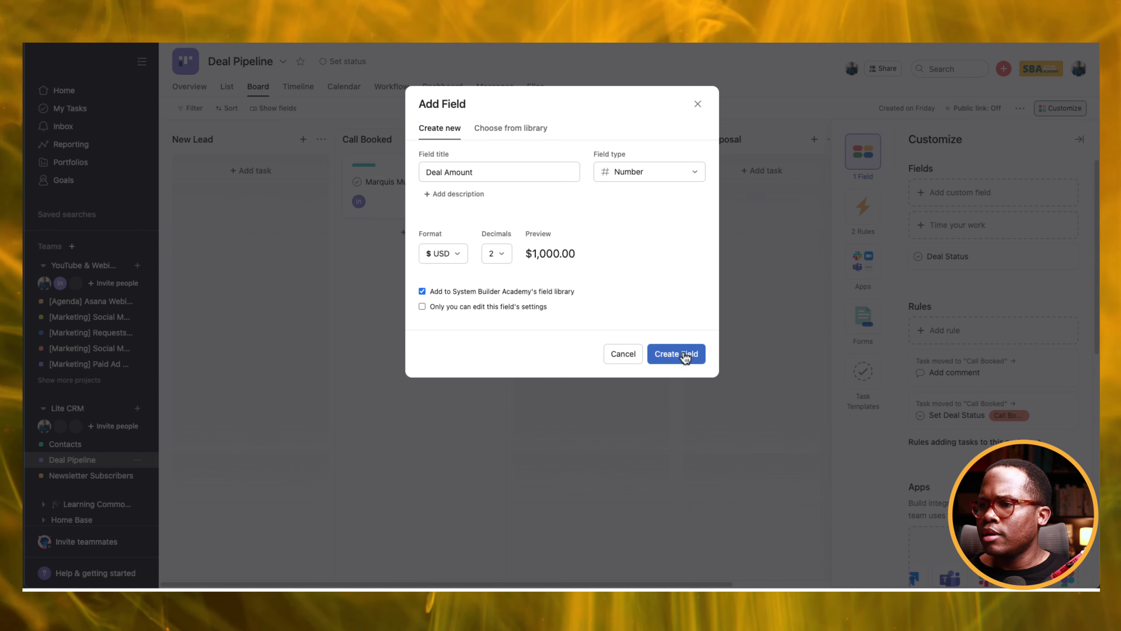
left_click(686, 360)
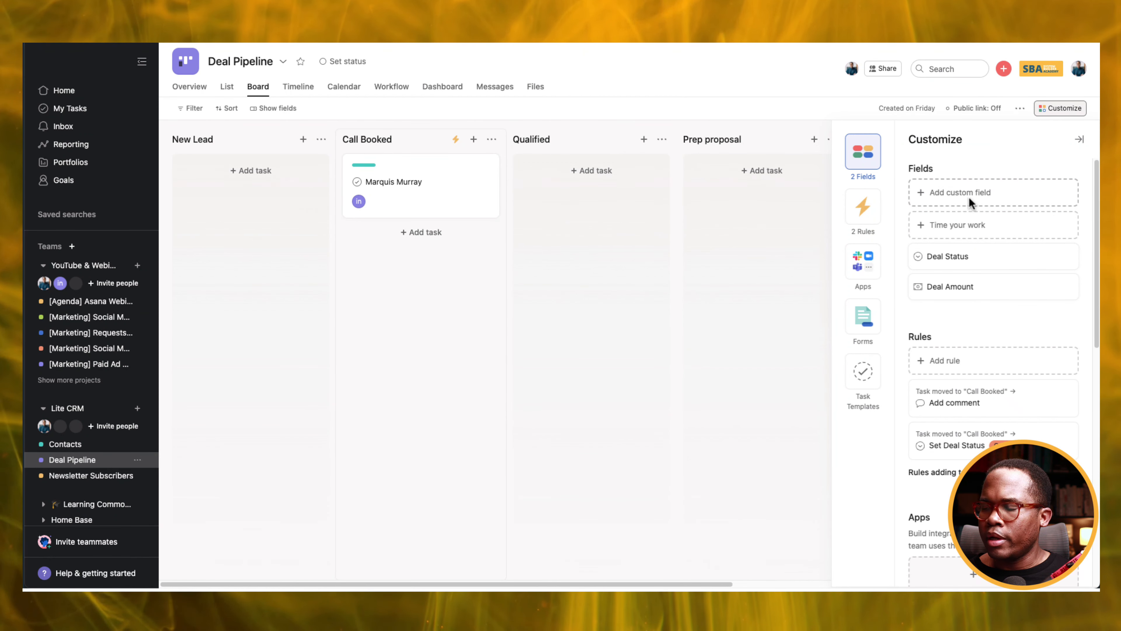
Start a Products multi-select field with options Product 1 and Product 2.
left_click(971, 204)
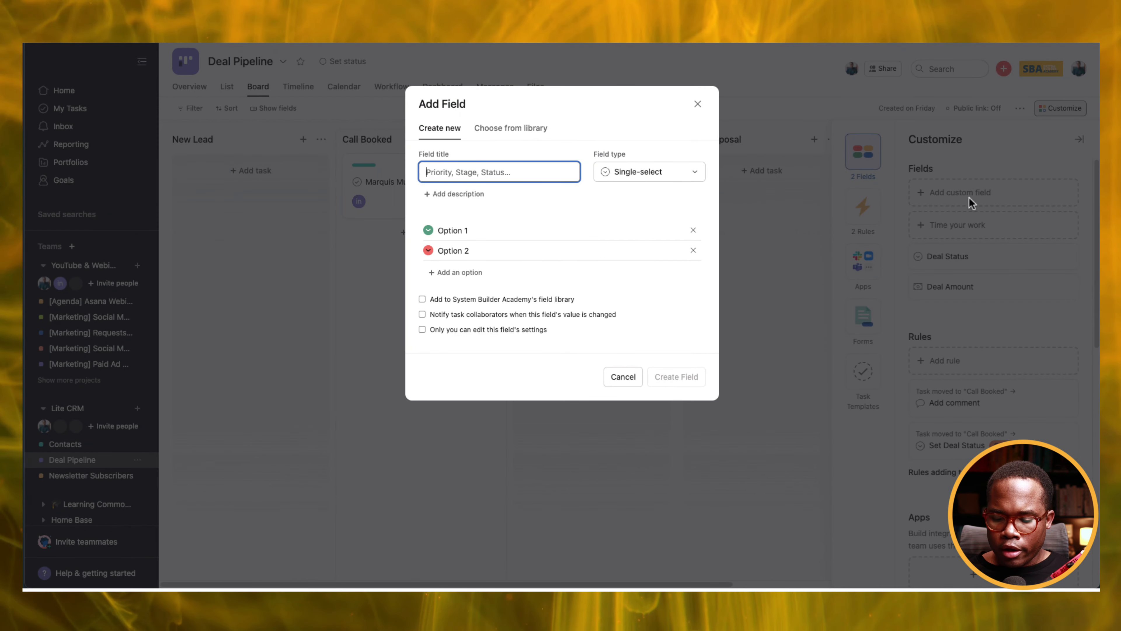
type("Products")
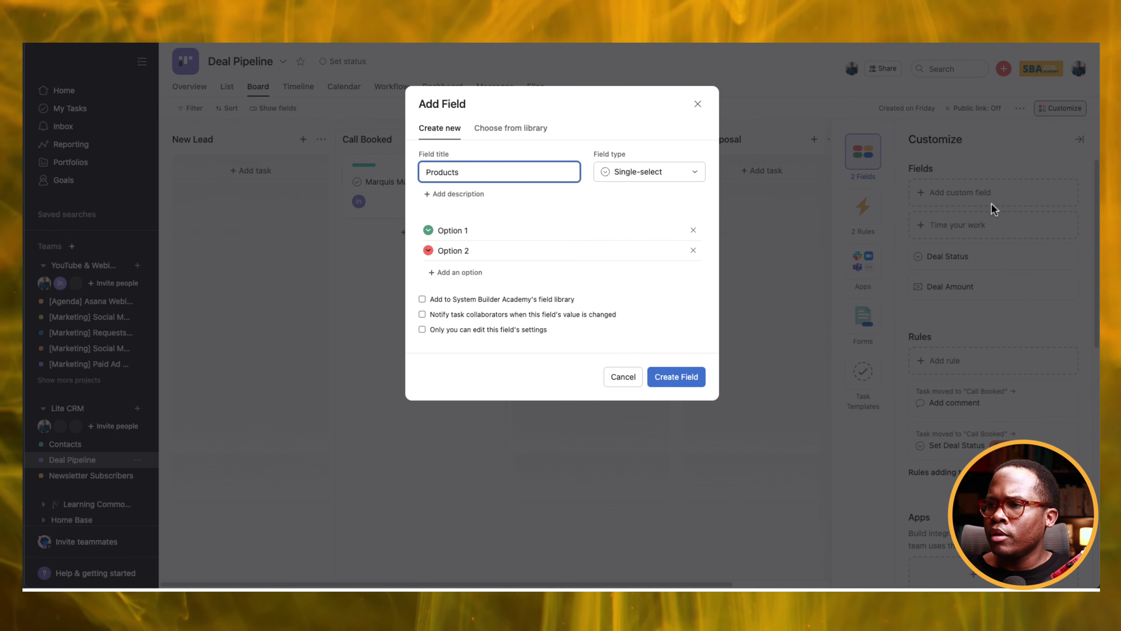
left_click(621, 179)
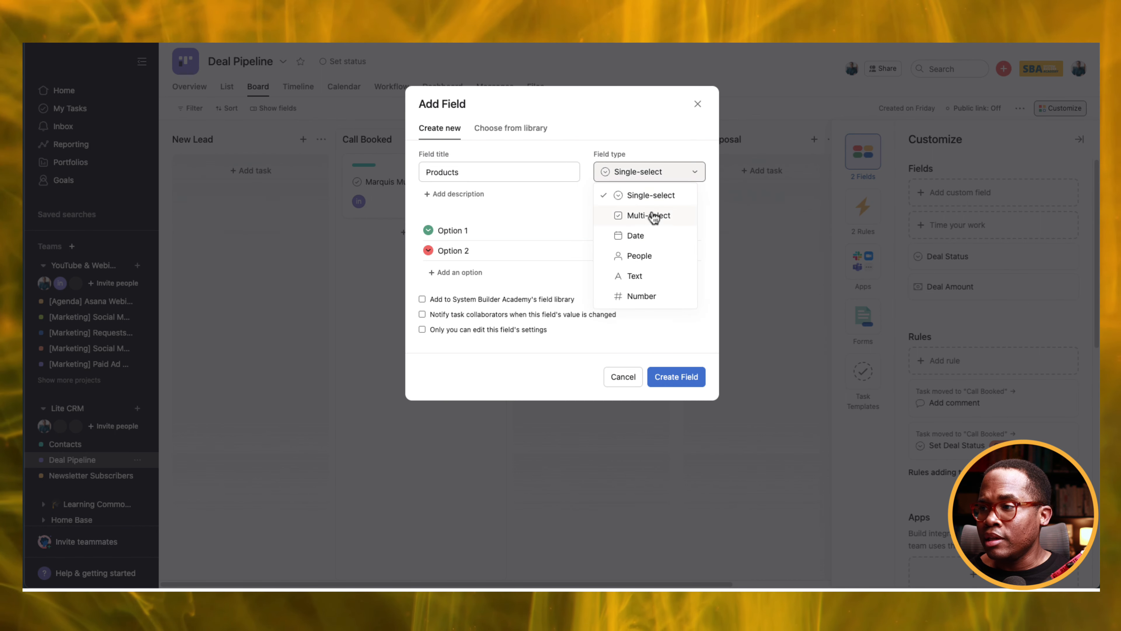
left_click(654, 217)
left_click(481, 230)
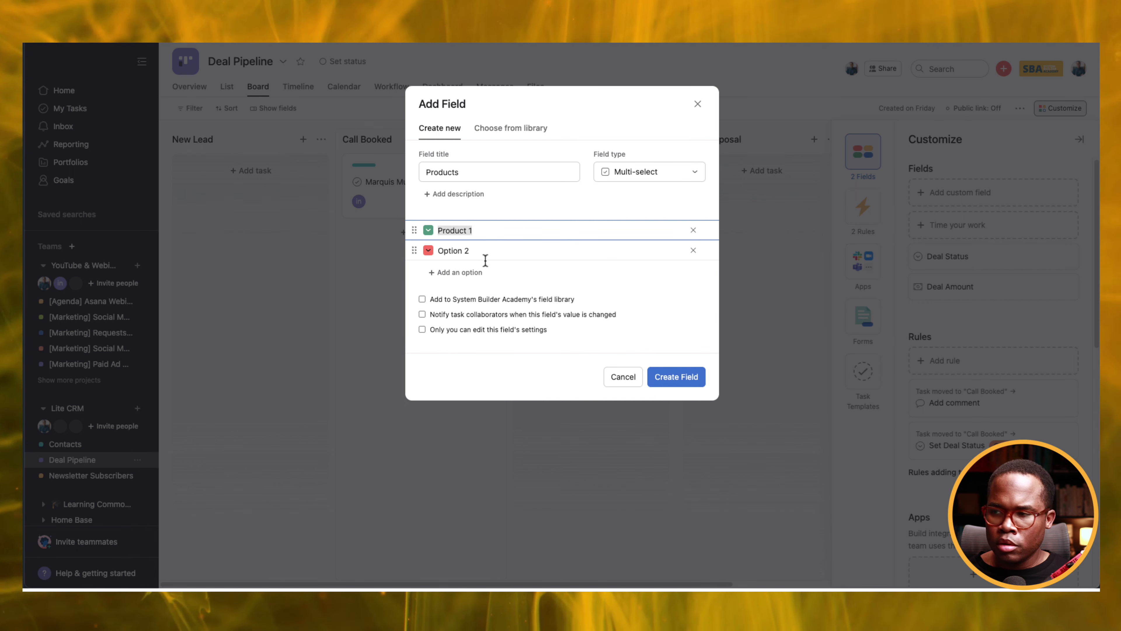
left_click(476, 252)
key("ctrl+a")
type("Product 1")
key("BackSpace")
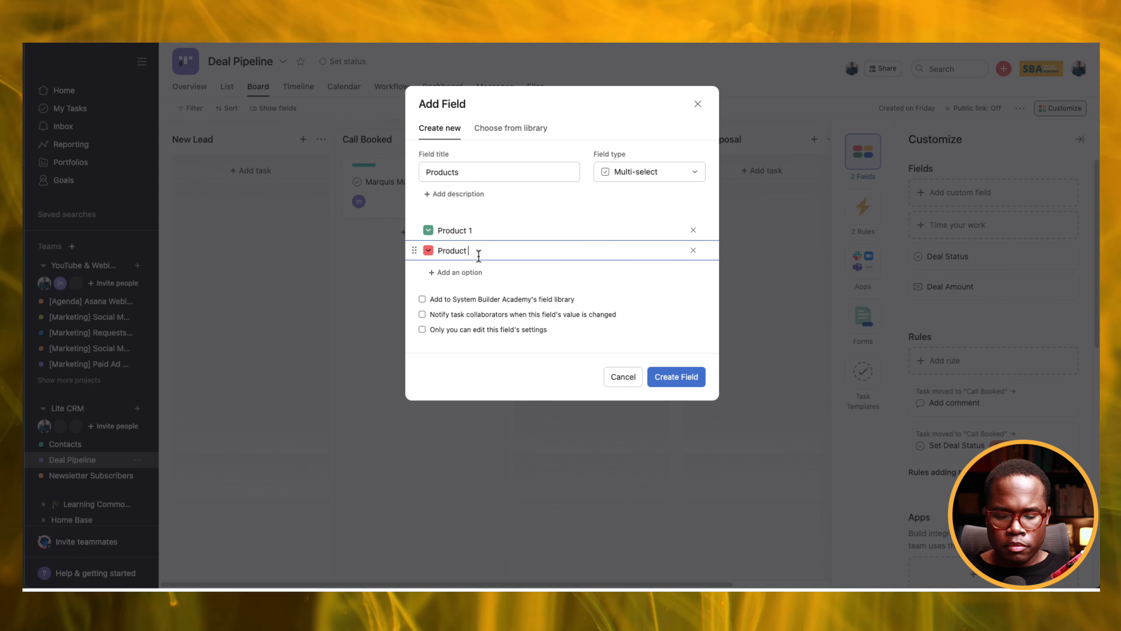
type("2")
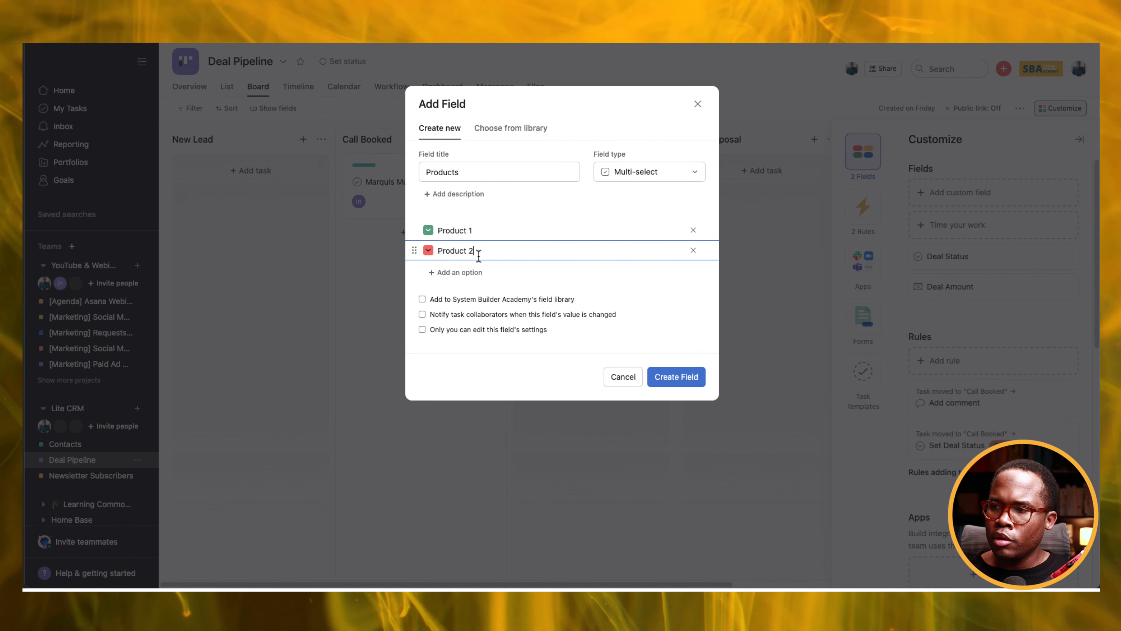
Add options Product 3 and Product 4, tick Add to field library, and create the field.
key("Return")
type("Product 1")
key("BackSpace")
type("3")
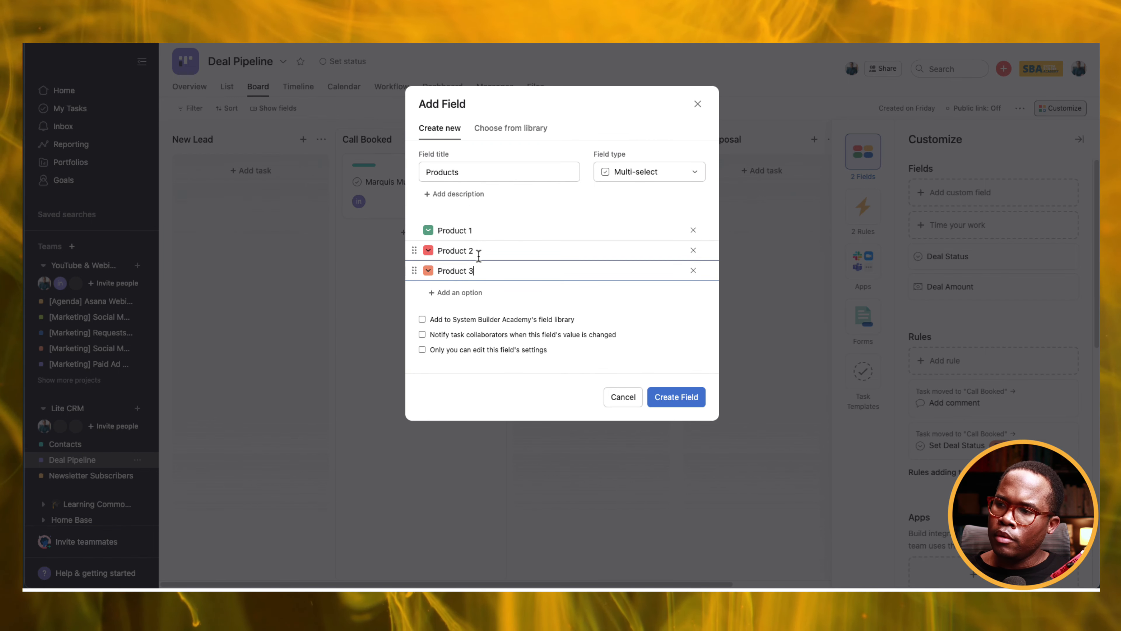
key("Return")
type("Product 1")
key("BackSpace")
type("4")
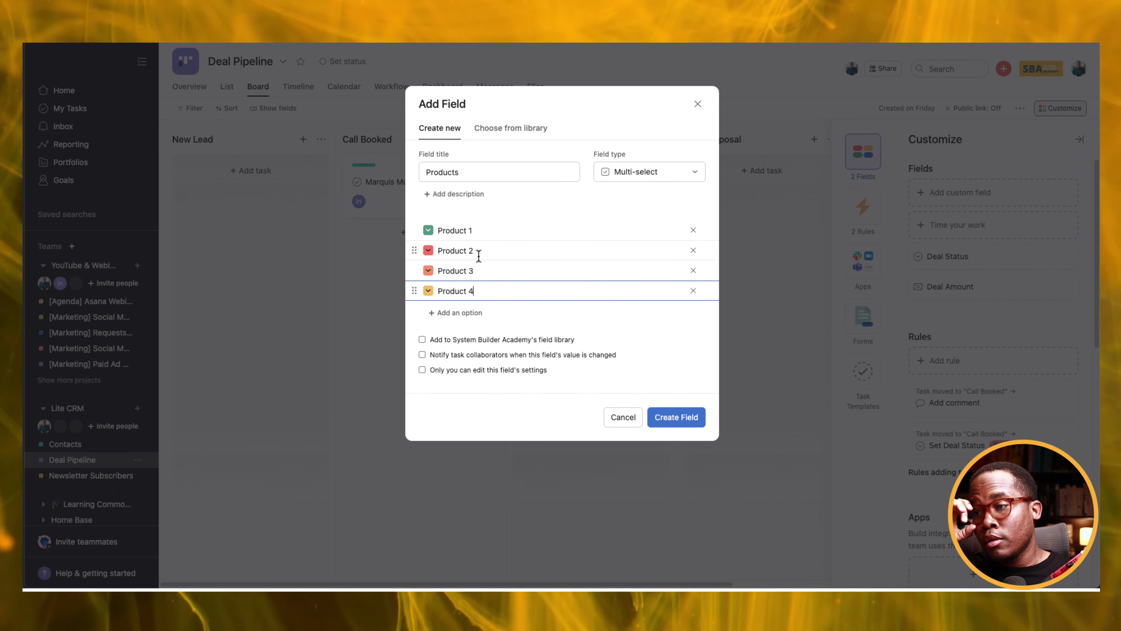
left_click(512, 339)
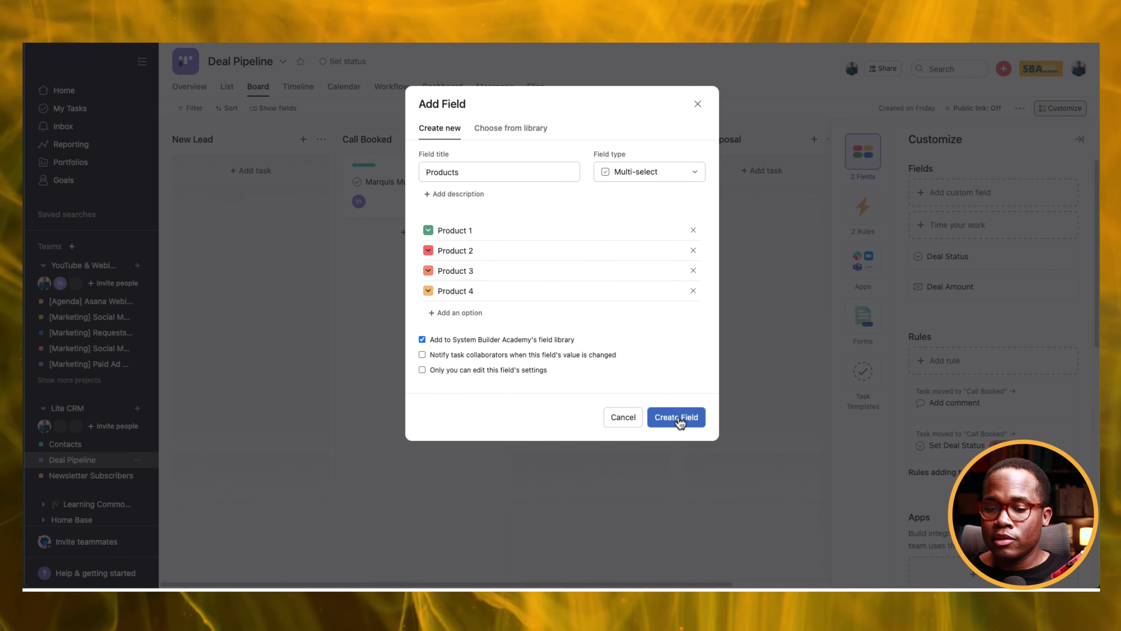
left_click(678, 418)
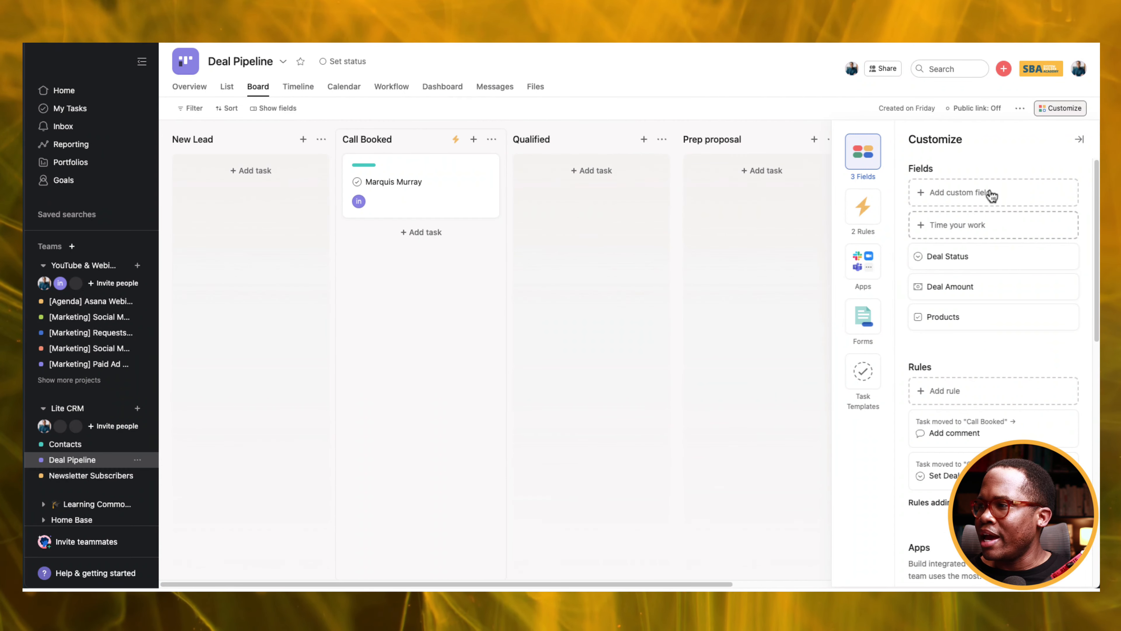
Create a custom field titled Close Date with the Date field type.
left_click(986, 193)
type("Cl")
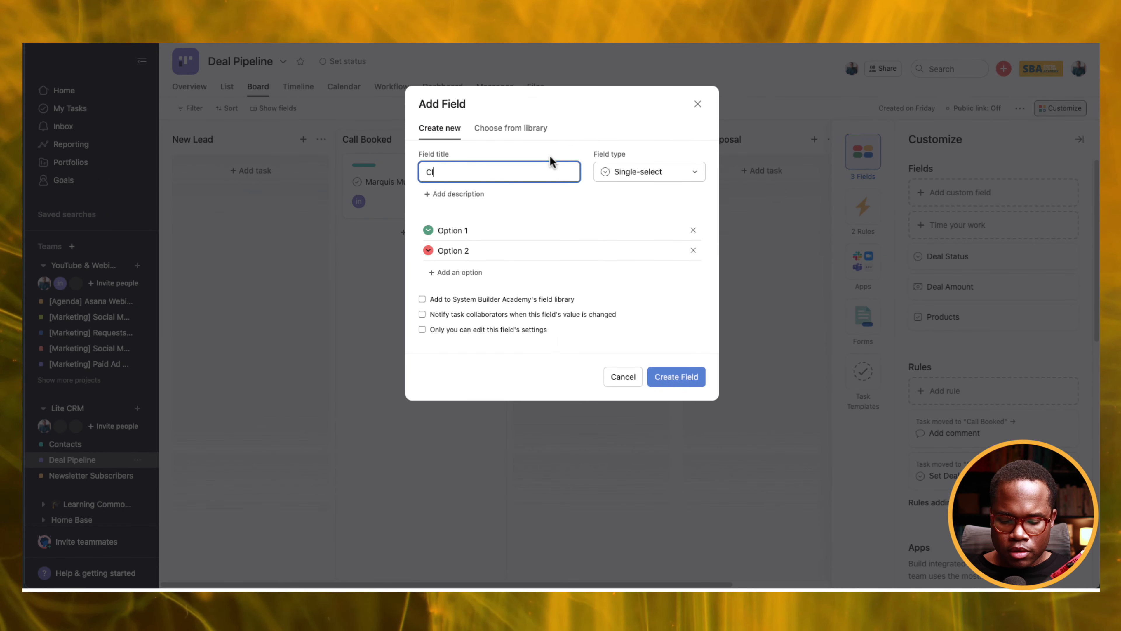
type("ose Date")
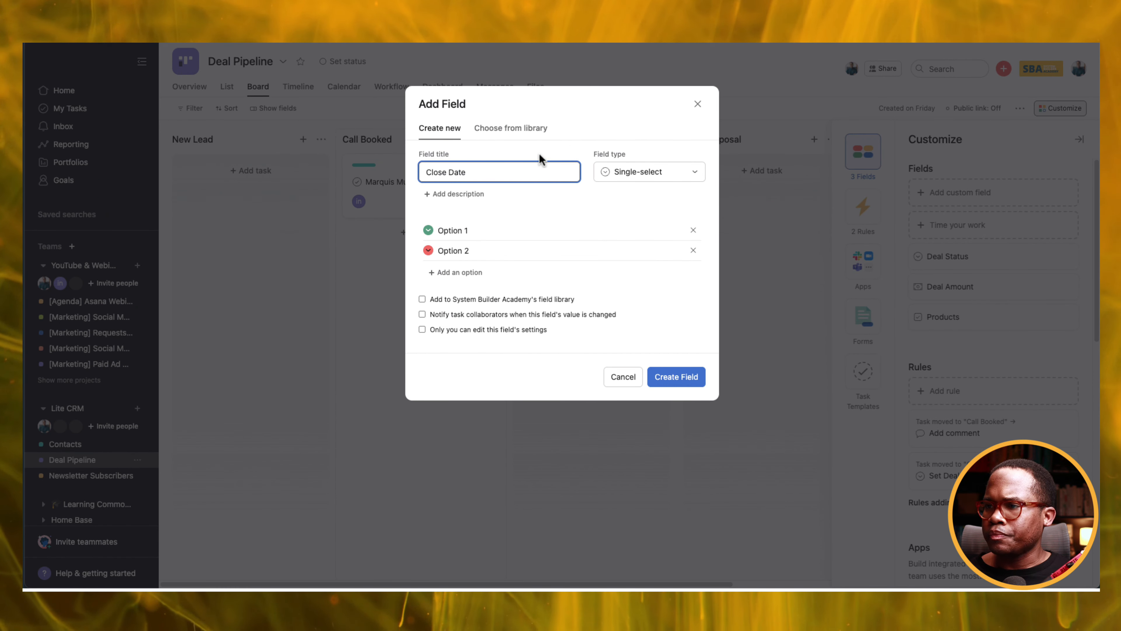
left_click(641, 180)
left_click(629, 237)
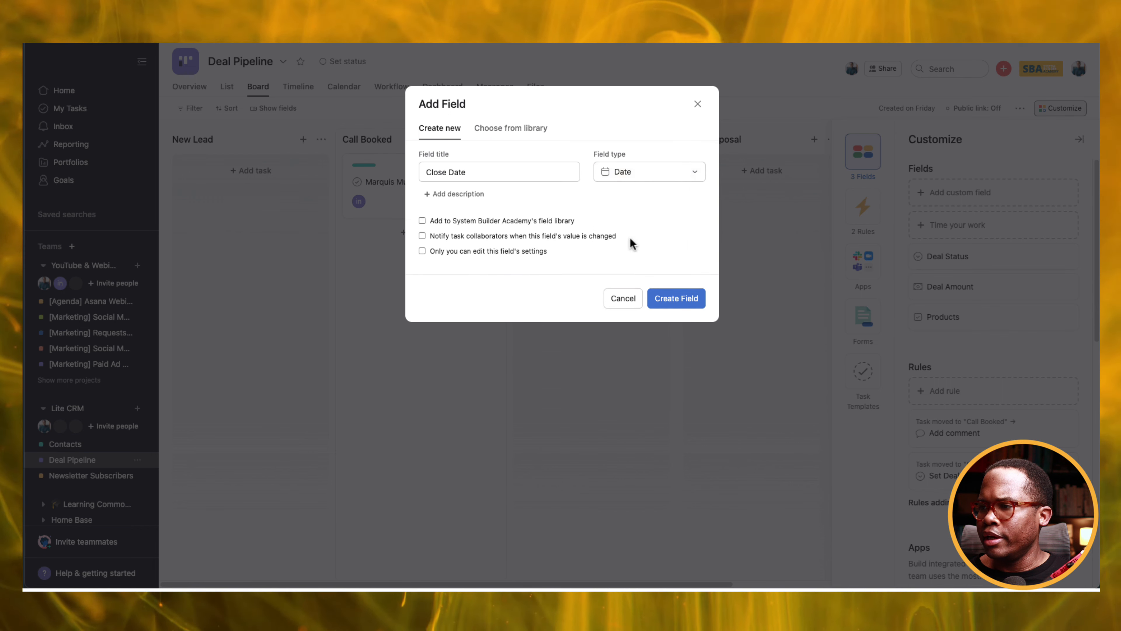
left_click(666, 300)
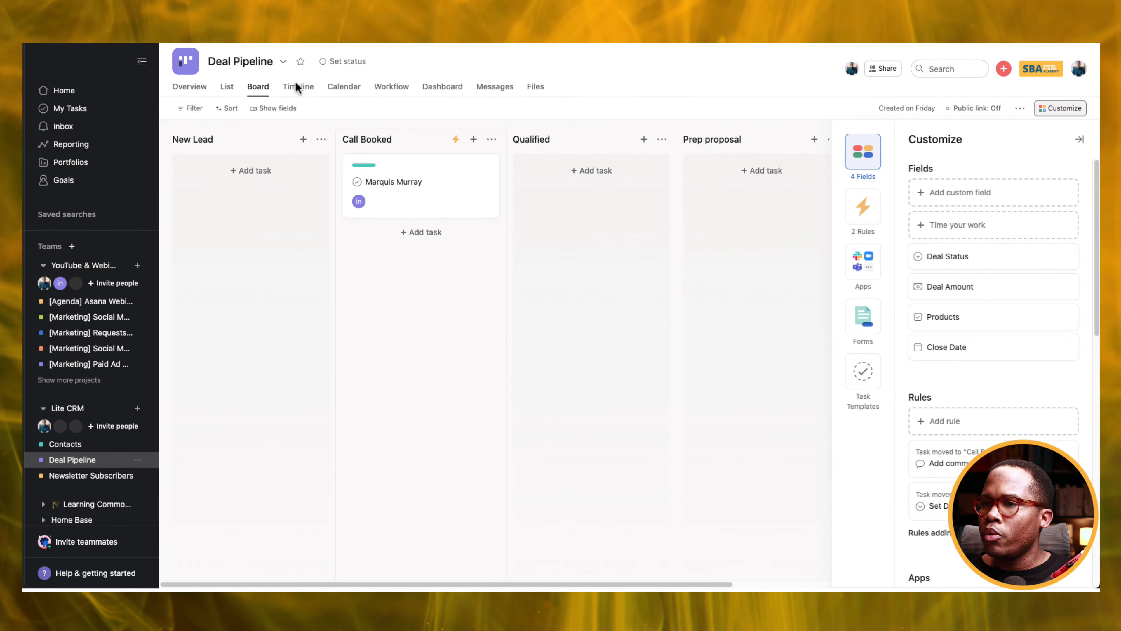
On the deal card, set Deal Status to Call Booked and Deal Amount to $5,000.00.
left_click(447, 217)
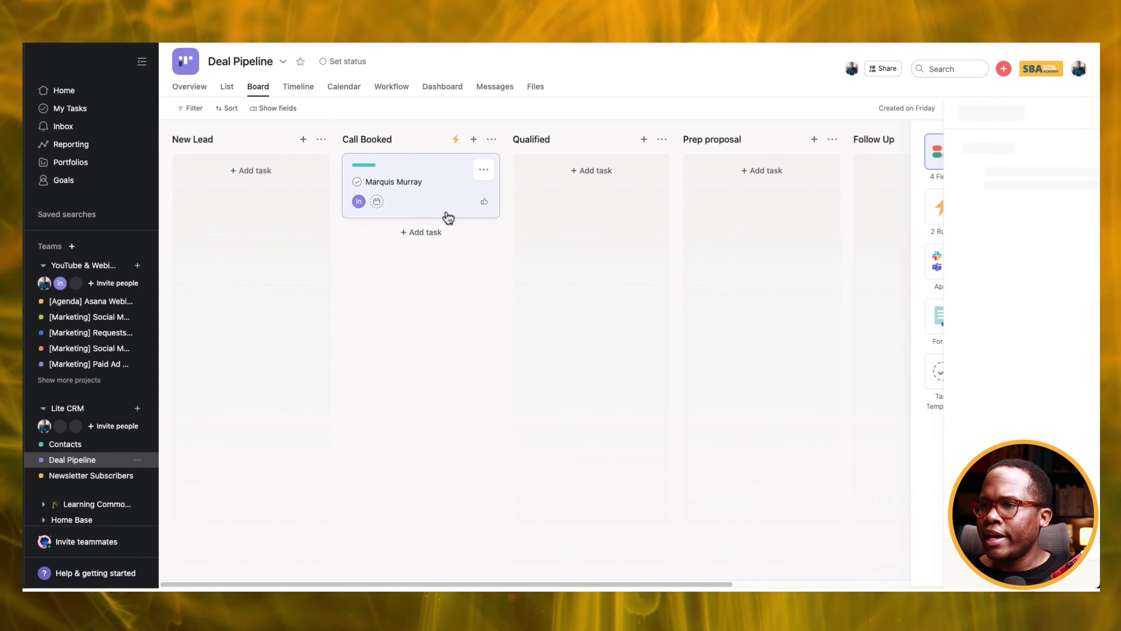
scroll(847, 334, "down", 5)
left_click(819, 358)
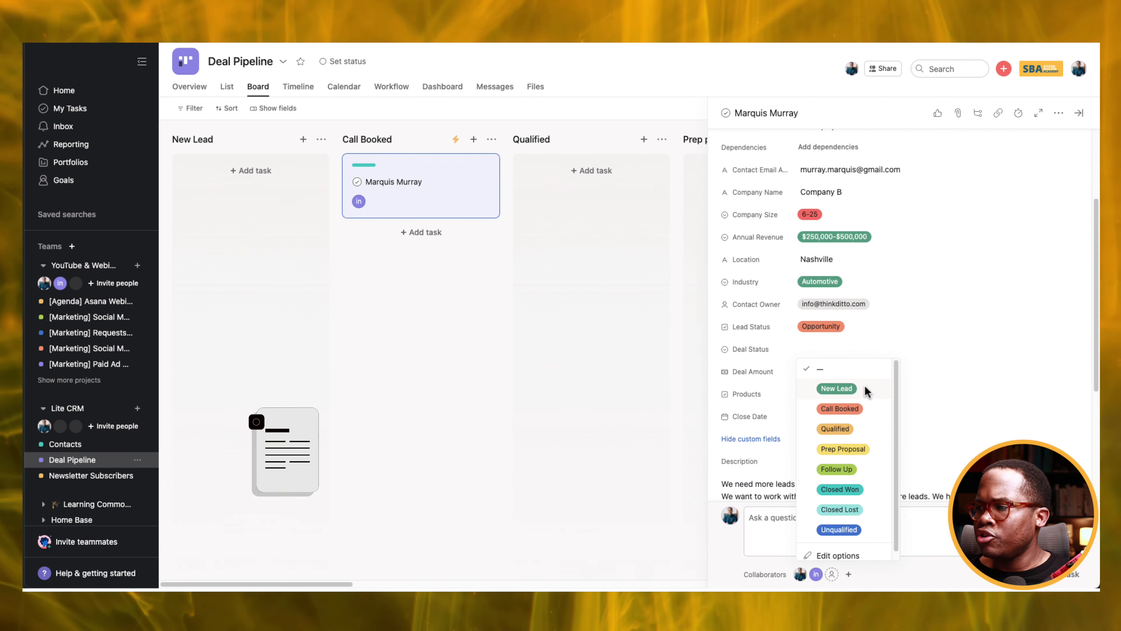
left_click(851, 412)
left_click(814, 371)
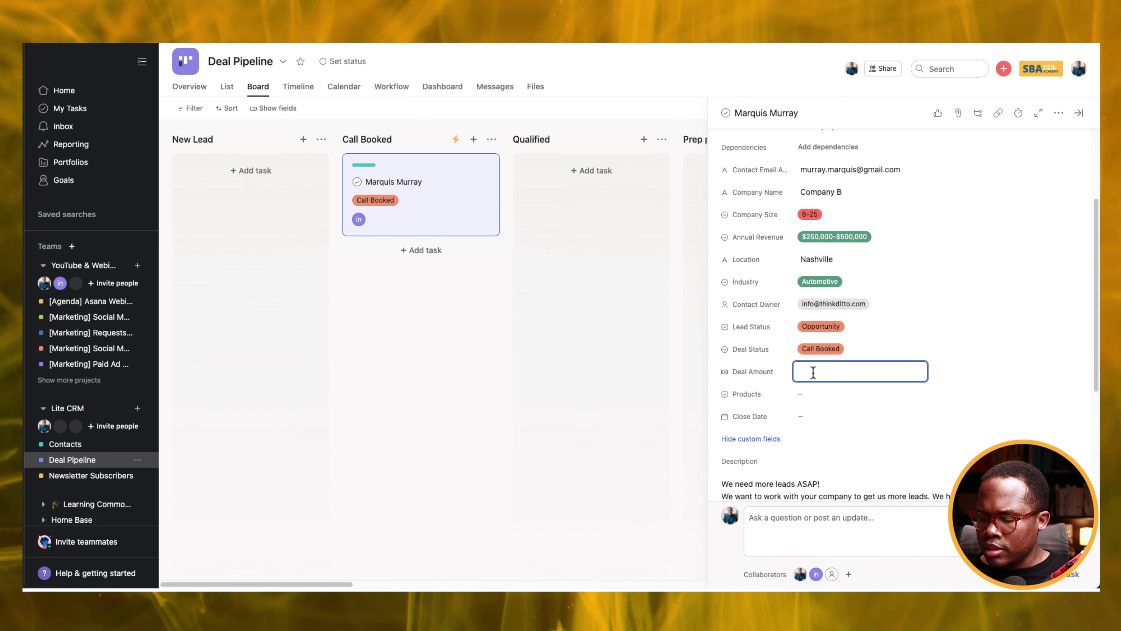
left_click(809, 391)
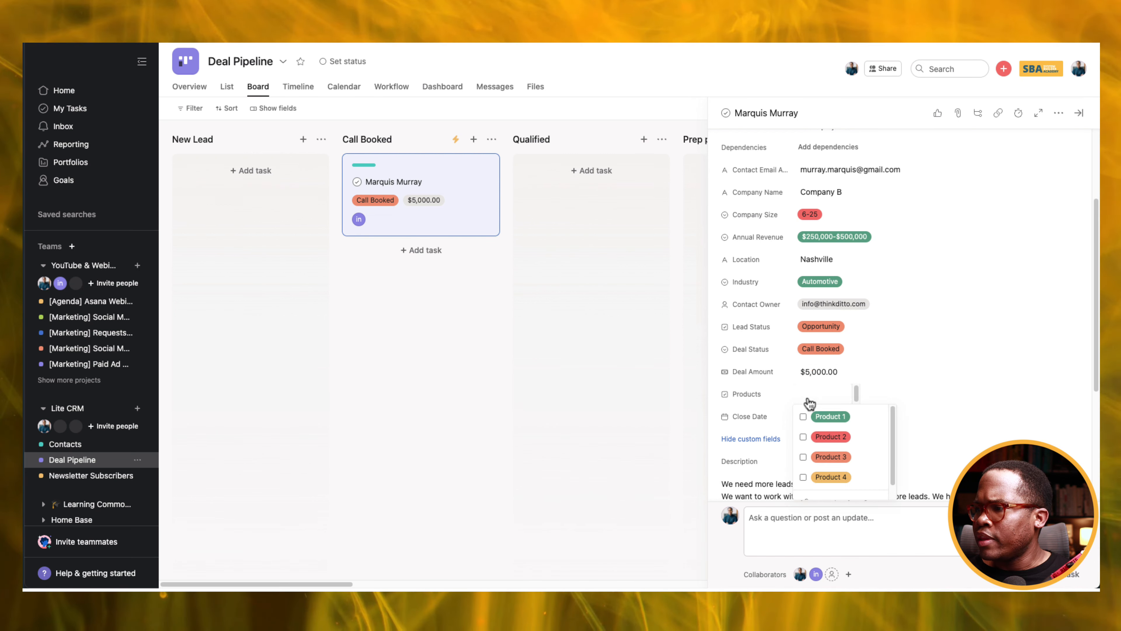
Select Product 1 and Product 3, set Close Date to Jun 15, and move the card to Qualified.
left_click(841, 421)
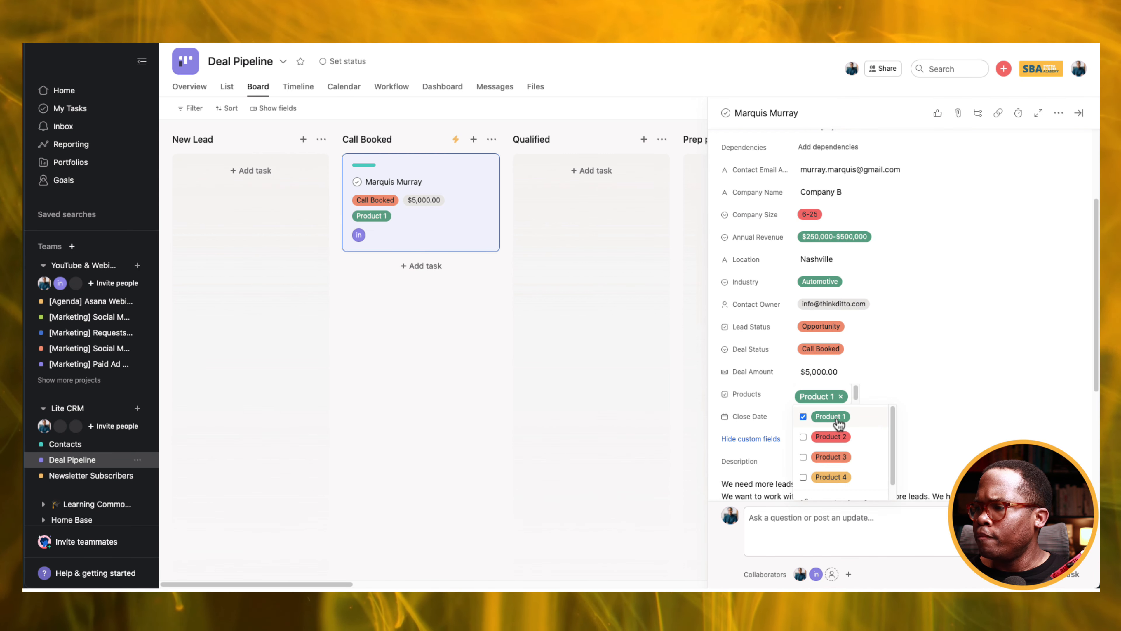
left_click(803, 458)
left_click(717, 460)
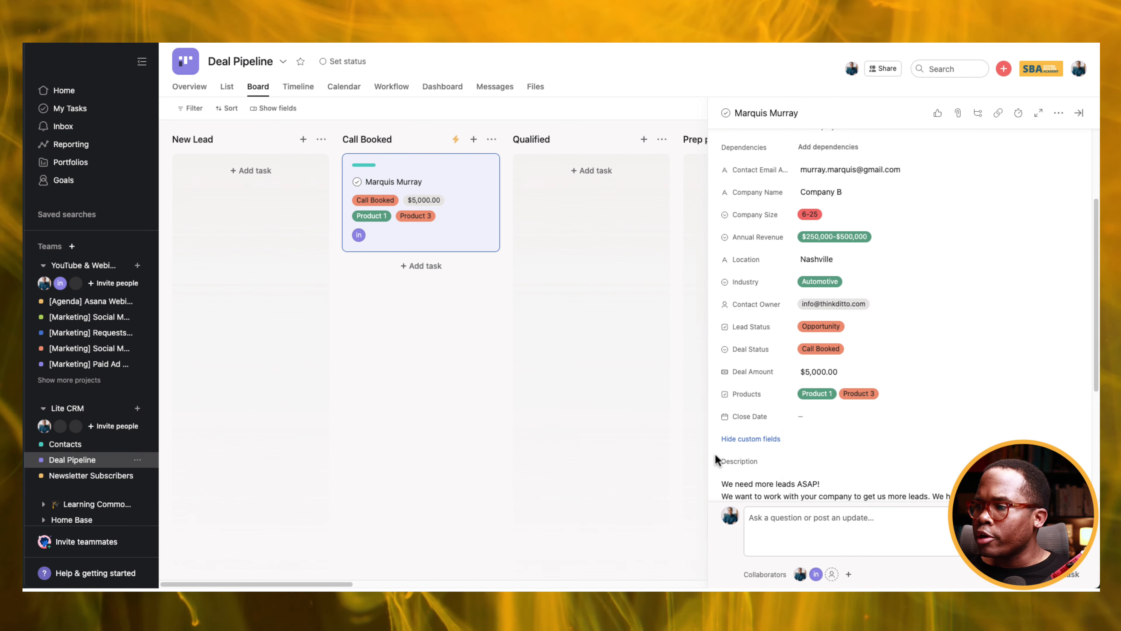
left_click(820, 420)
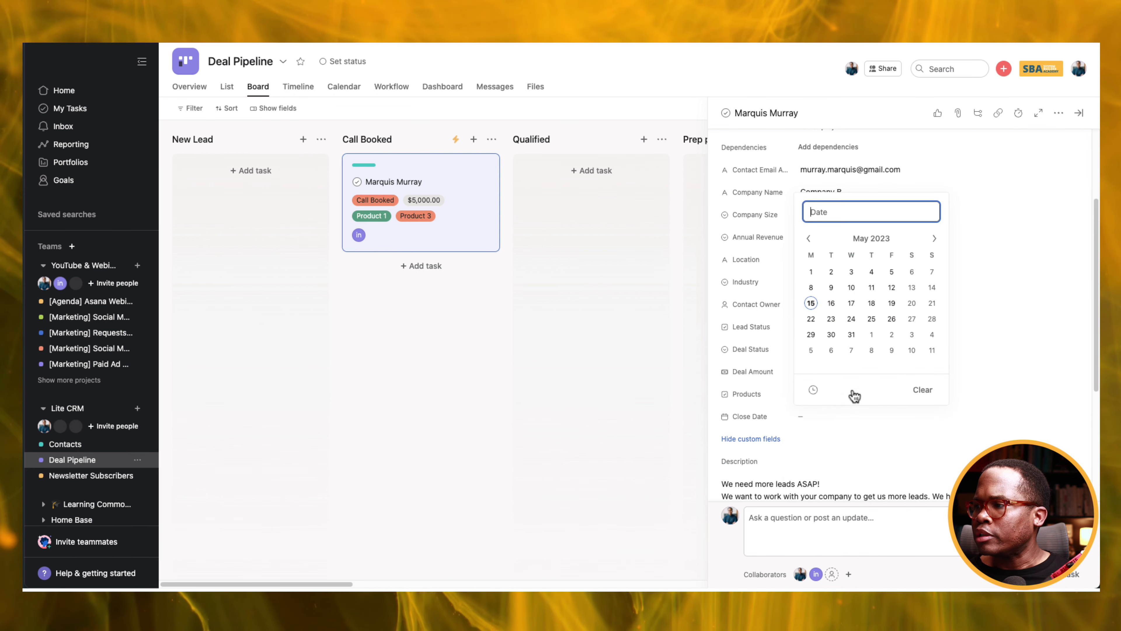
left_click(935, 239)
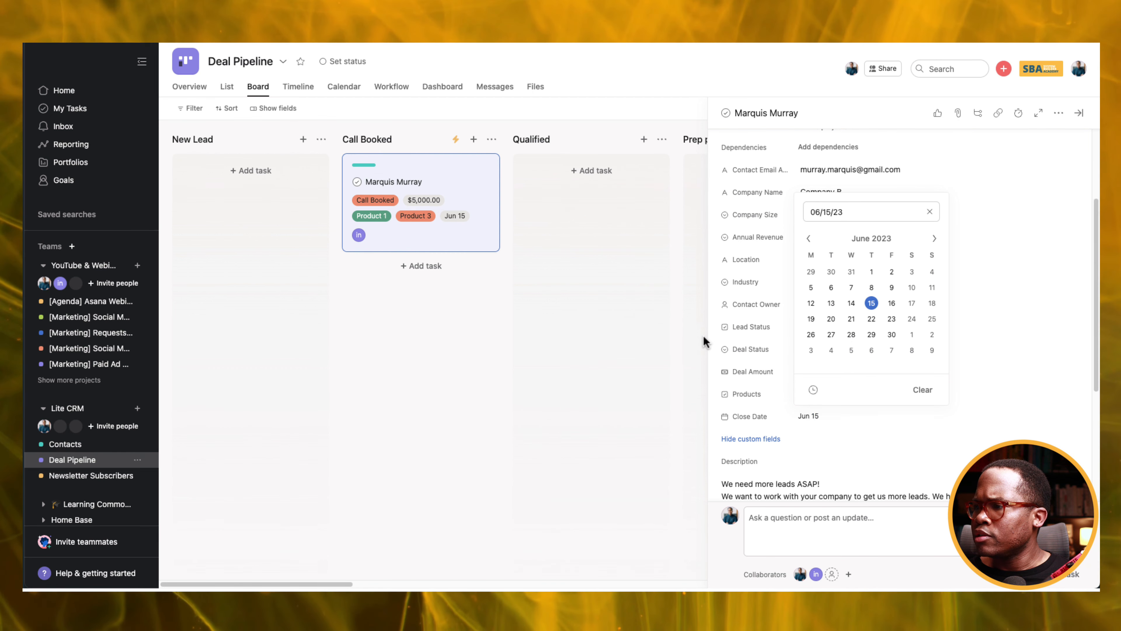
left_click(714, 343)
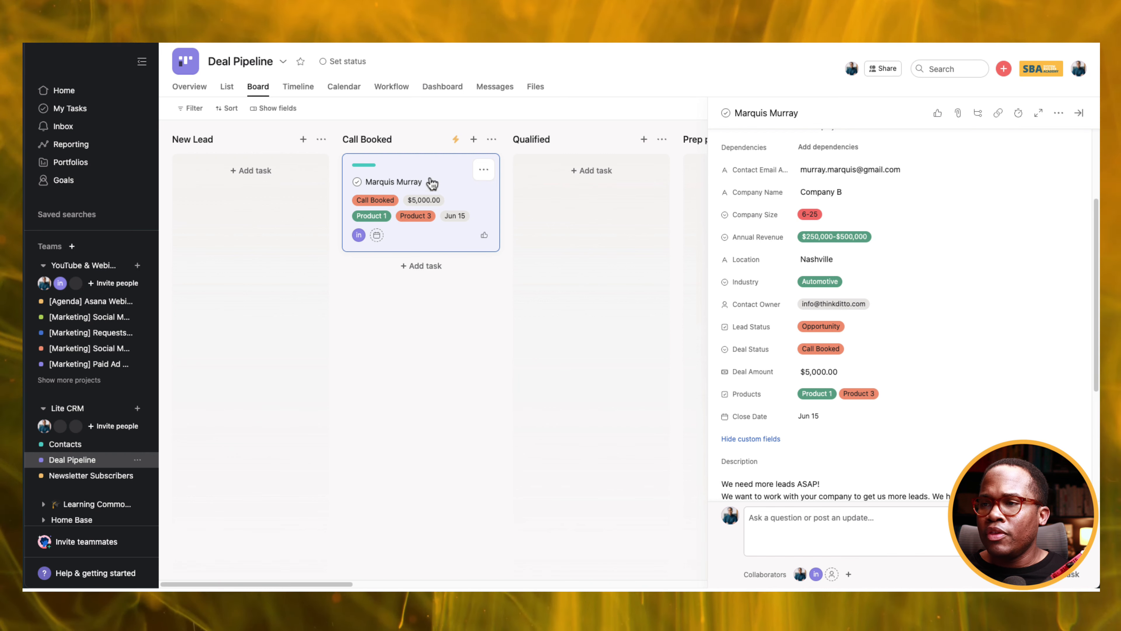
left_click_drag(435, 177, 561, 182)
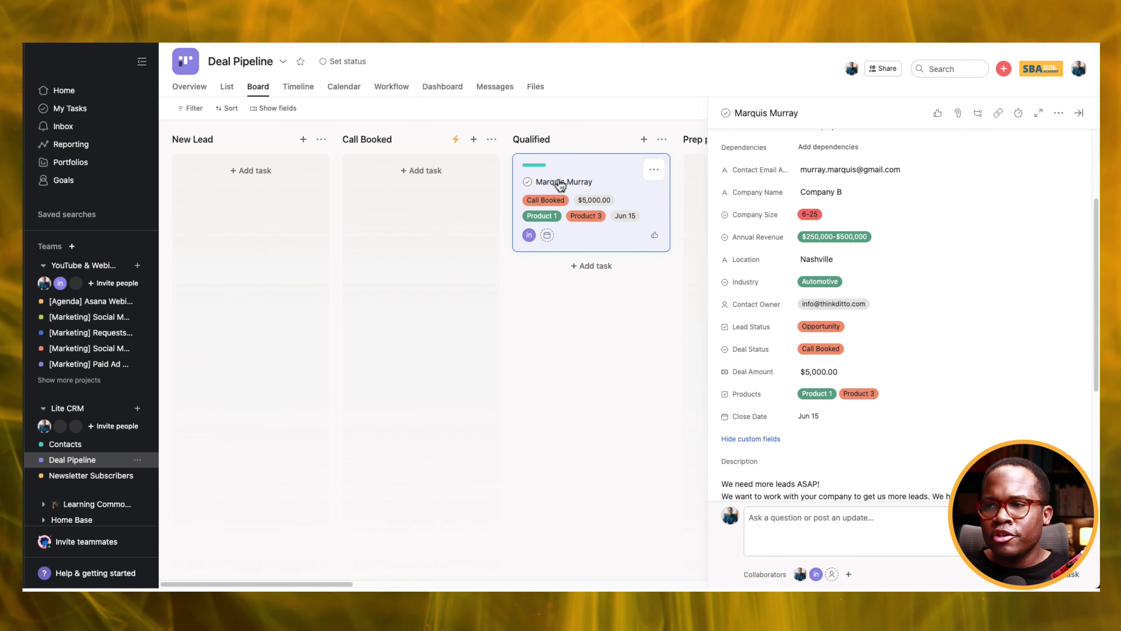
Close the task details pane and drag the deal card on into Follow Up.
scroll(858, 254, "up", 3)
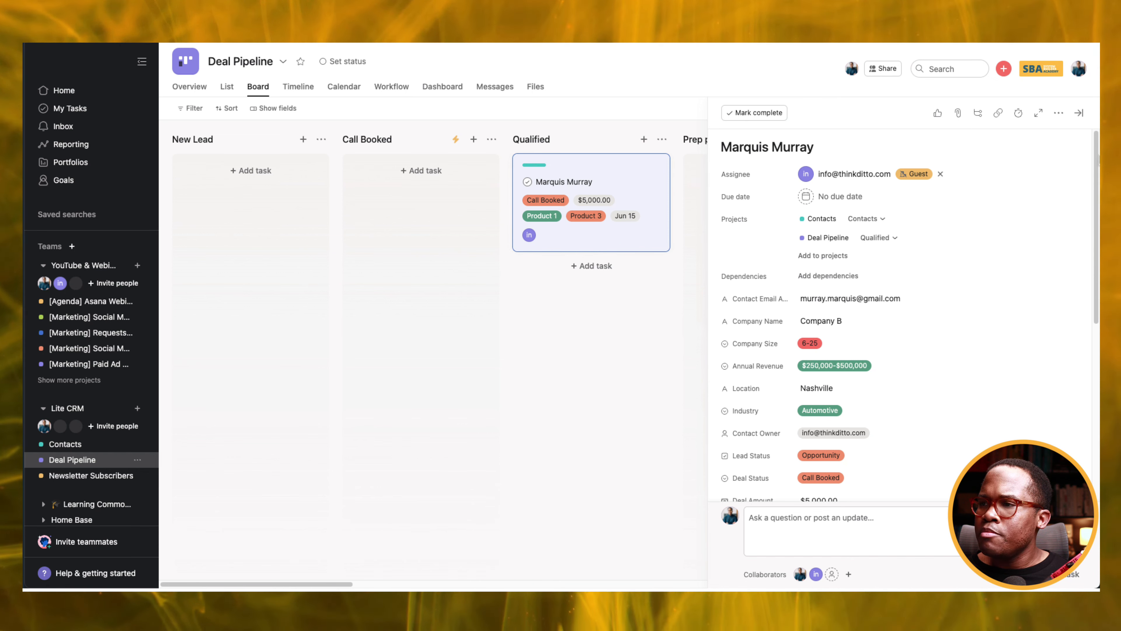
key("Escape")
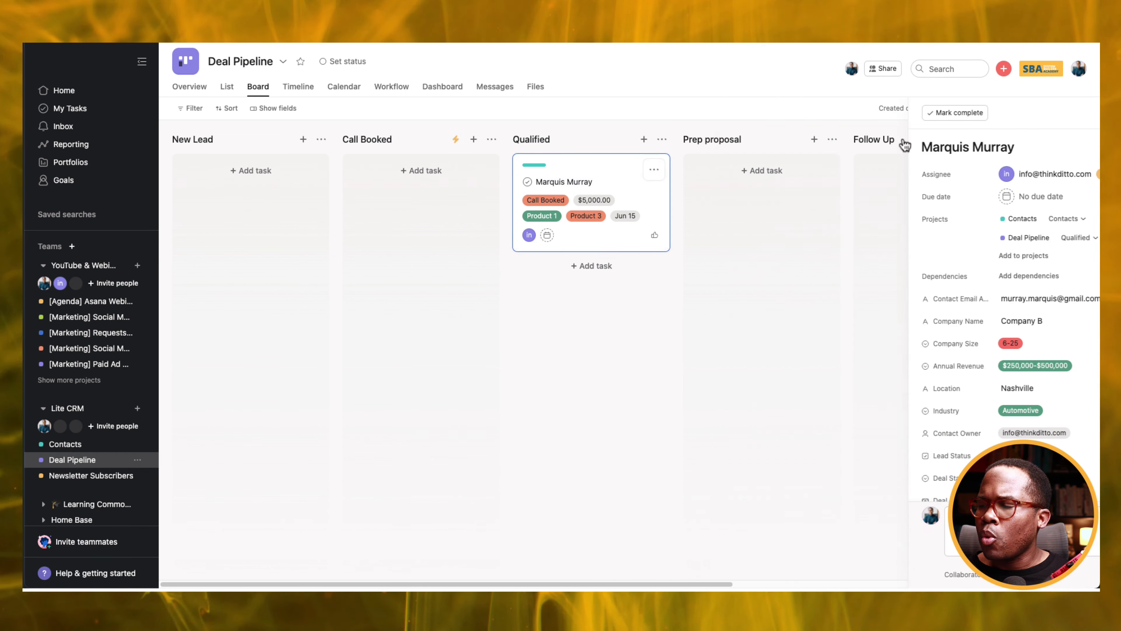
left_click_drag(613, 195, 892, 182)
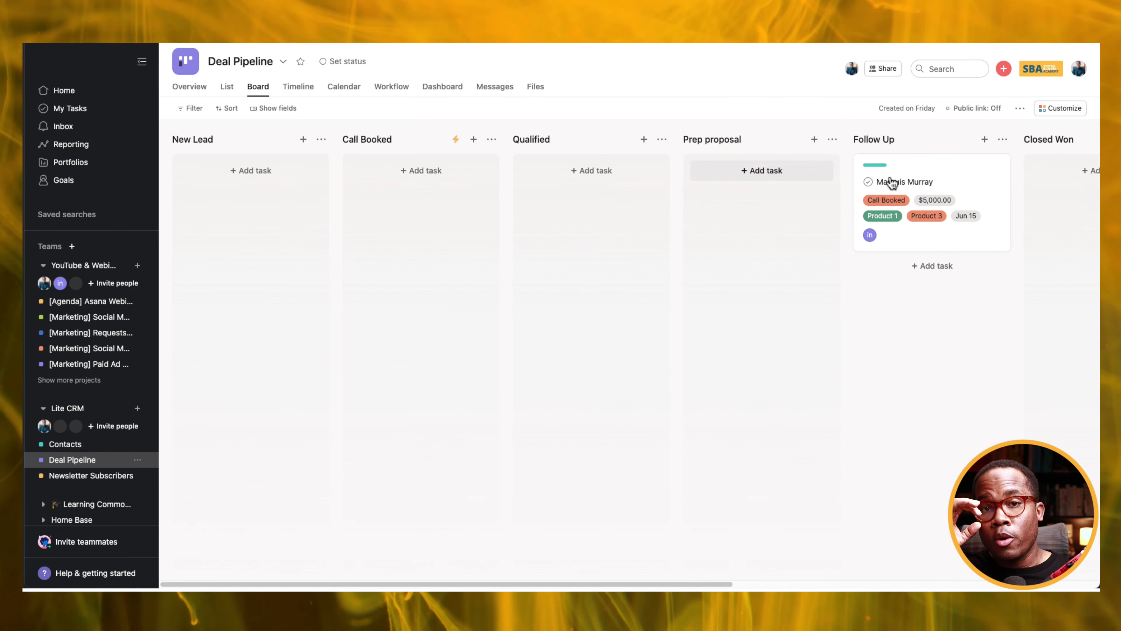
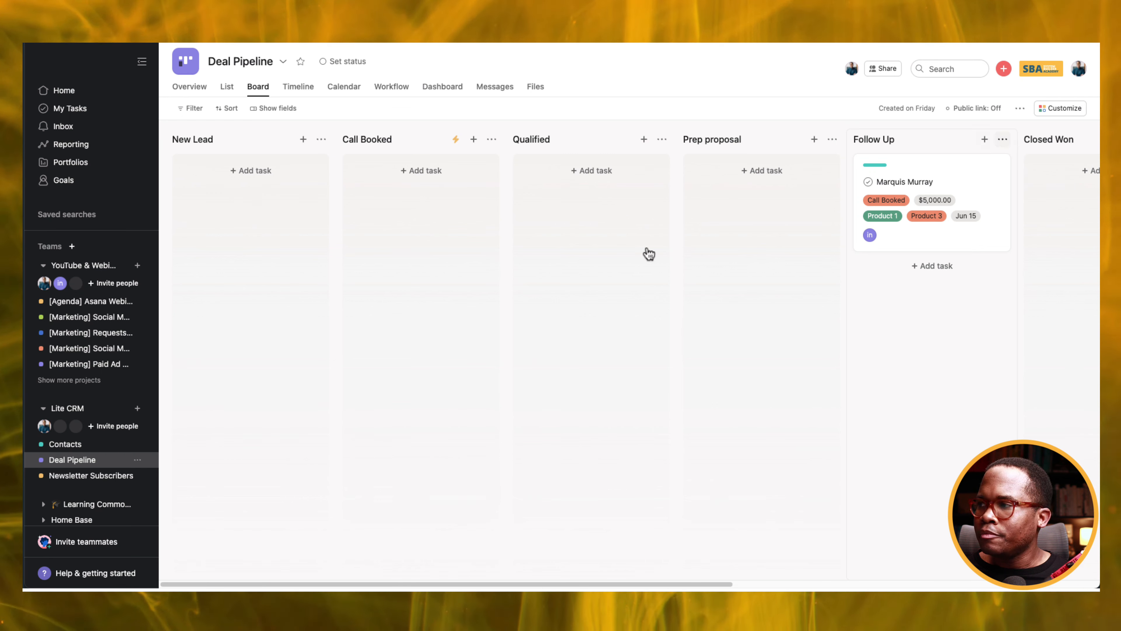
Create a blank Lite CRM project named 'Nurture List' with Board as its default view, and open it.
left_click(138, 409)
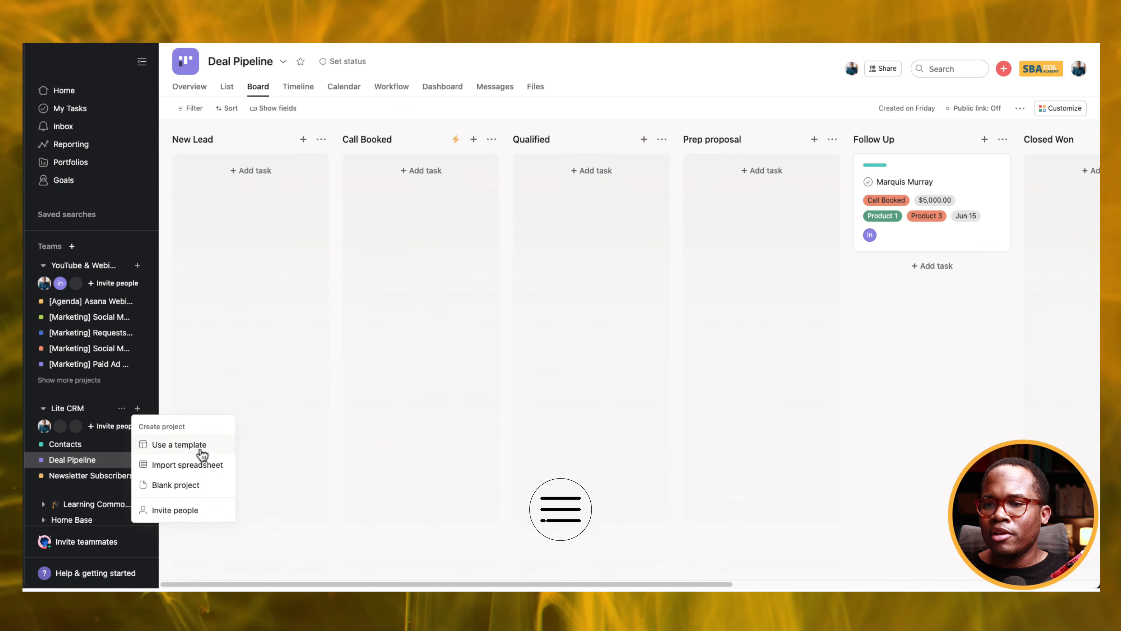
left_click(184, 492)
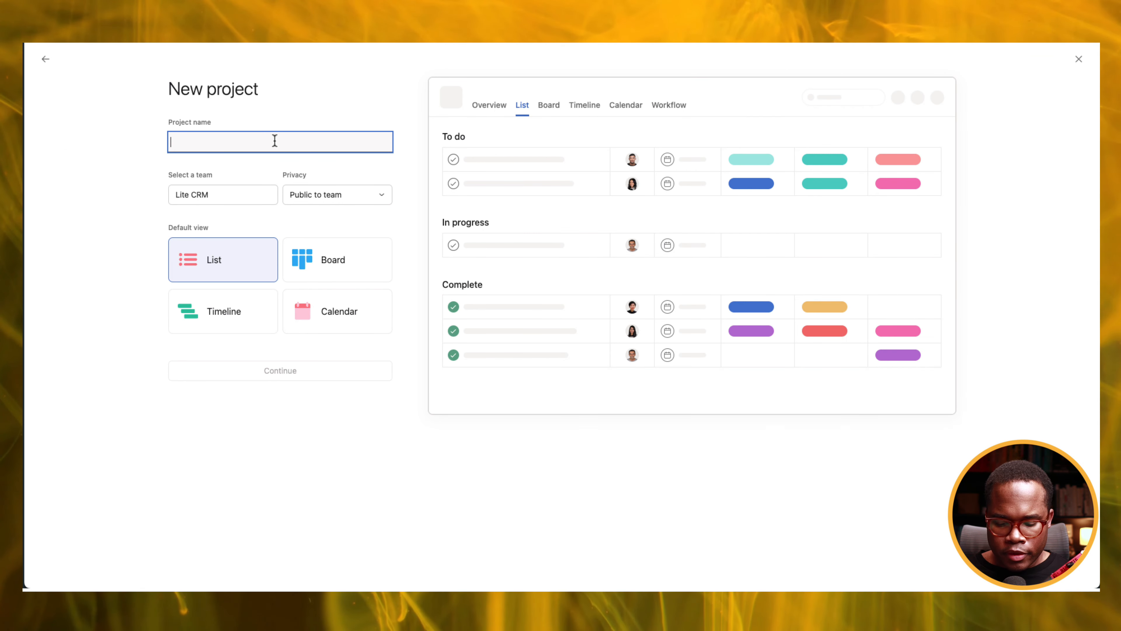
type("Ni")
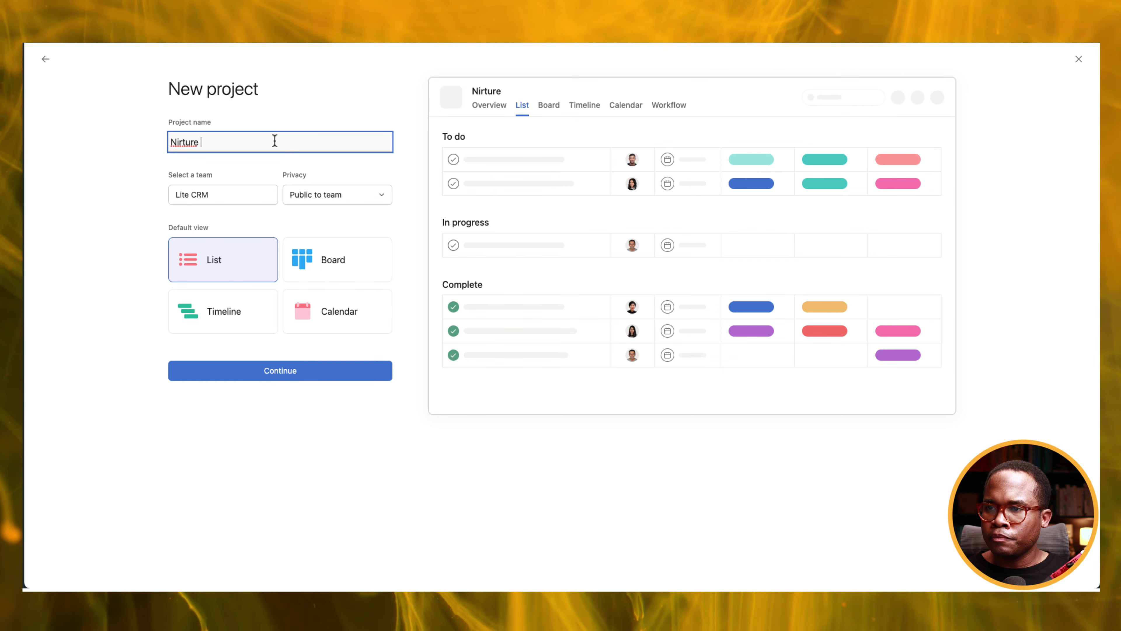
type("rture")
key("BackSpace")
key("BackSpace")
key("BackSpace")
key("BackSpace")
key("BackSpace")
key("BackSpace")
type("urtur")
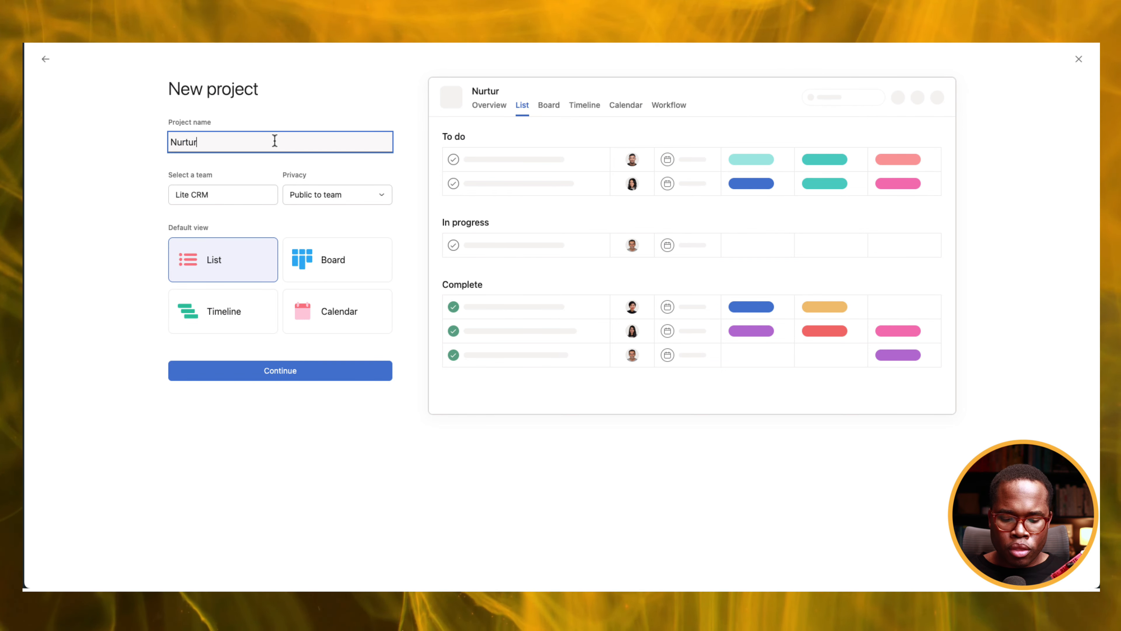
type("e List")
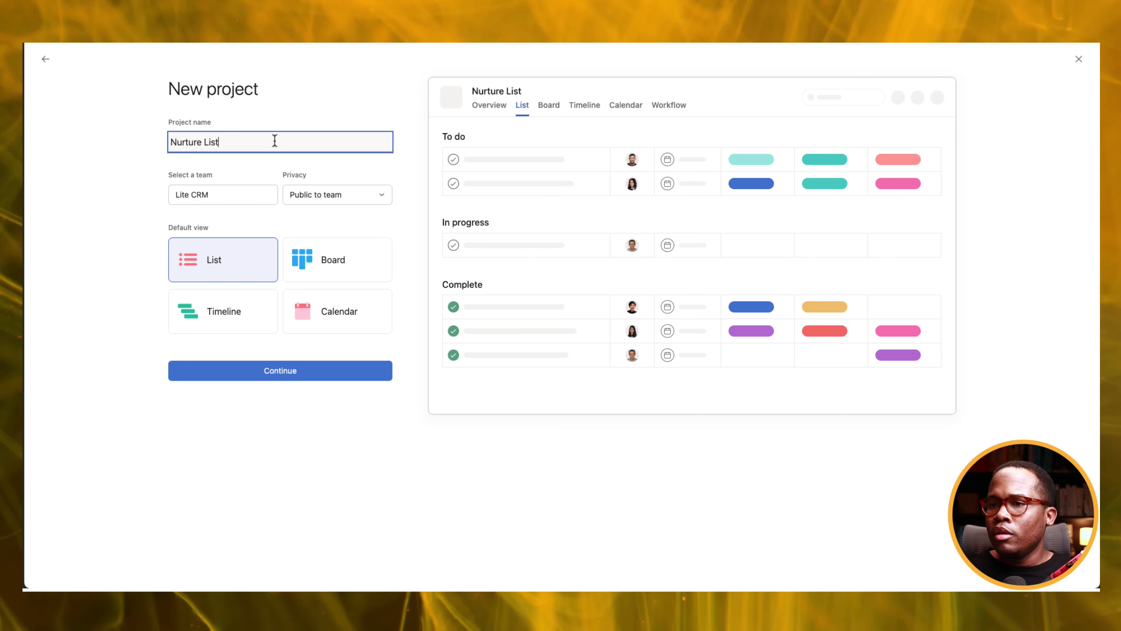
left_click(314, 260)
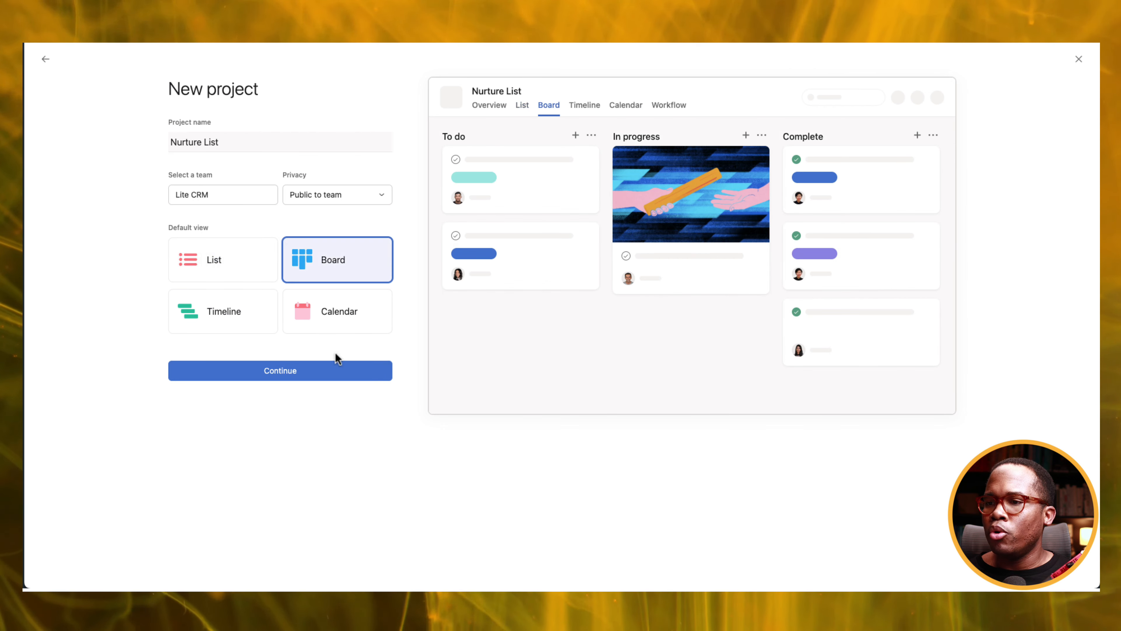
left_click(333, 372)
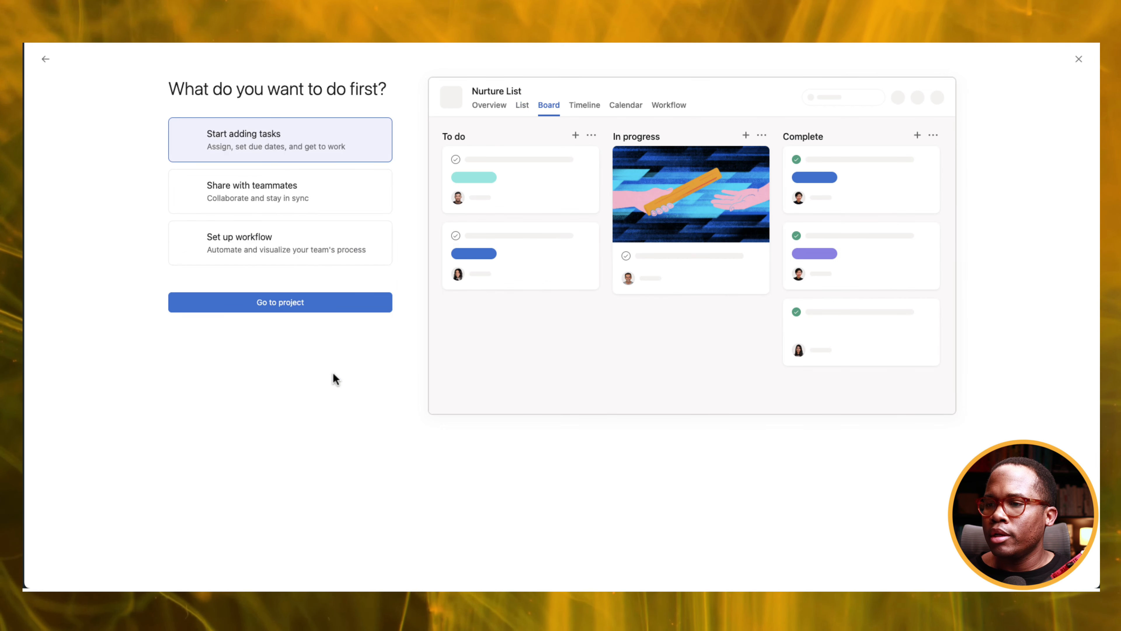
left_click(328, 306)
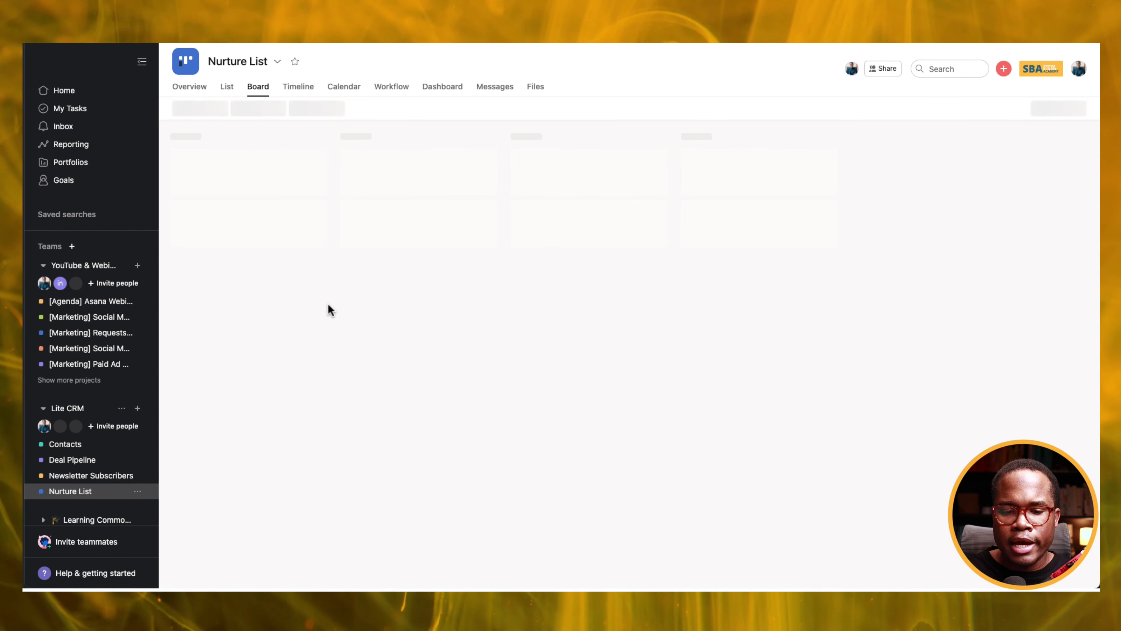
Rename the To do and In progress sections to Follow Up Email 1 and Follow Up Email 2.
left_click(184, 140)
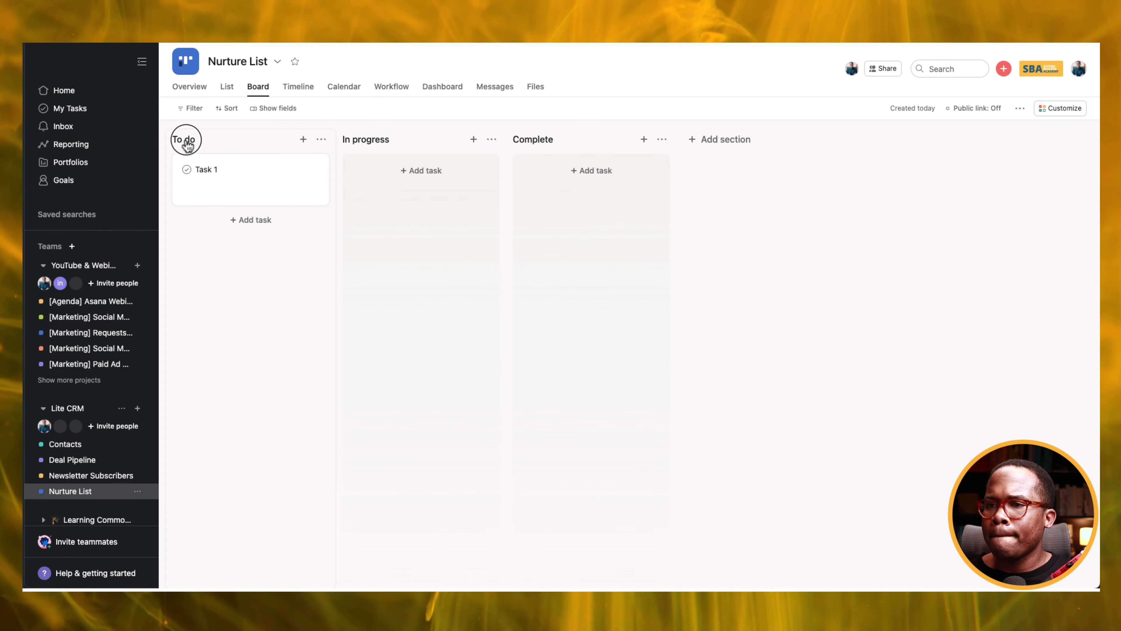
type("Fol")
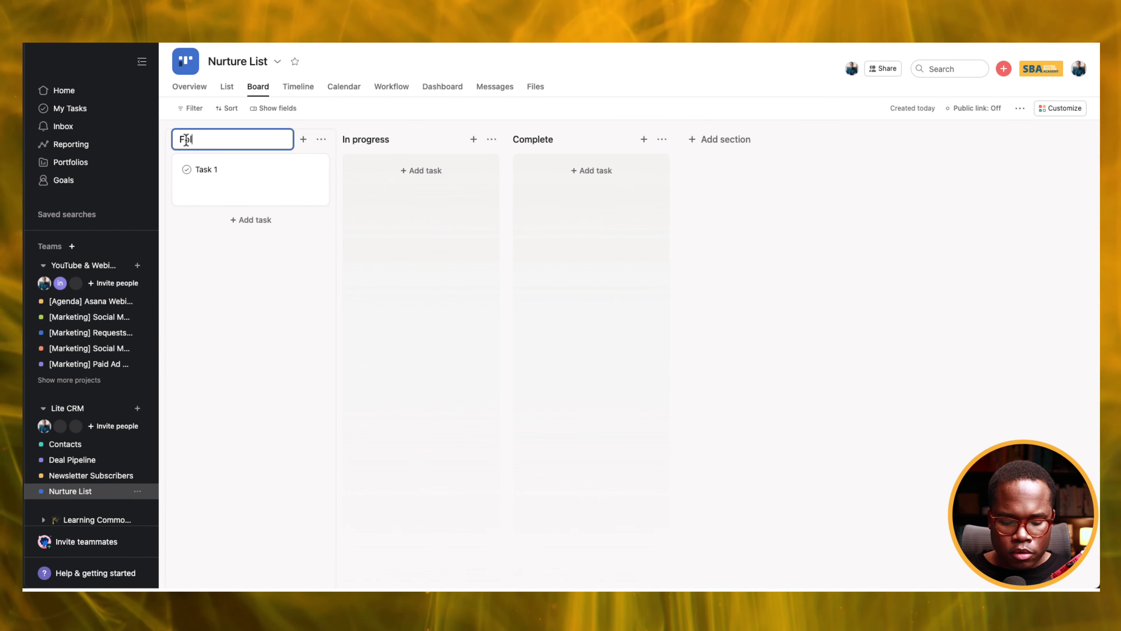
type("low Up")
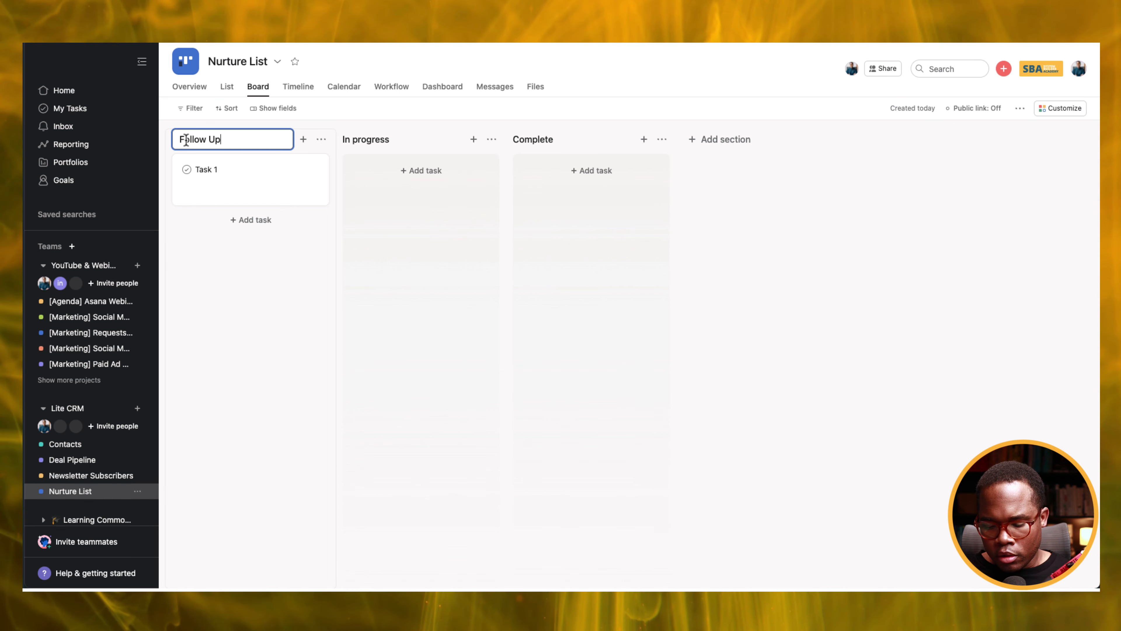
type(" Email 1")
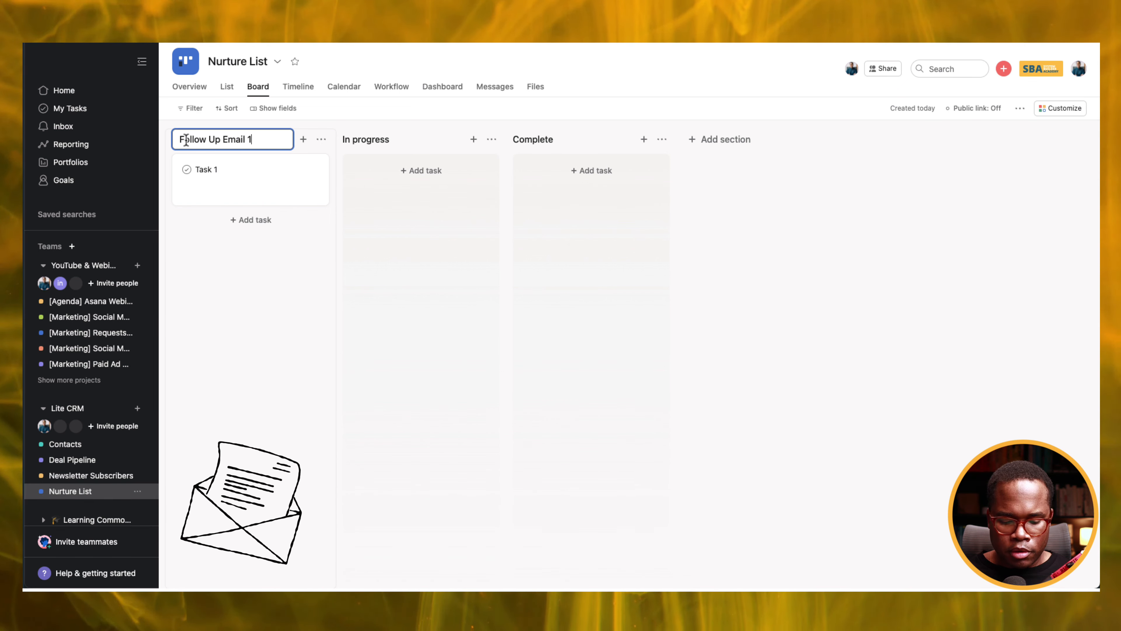
key("super+a")
key("super+c")
left_click(382, 141)
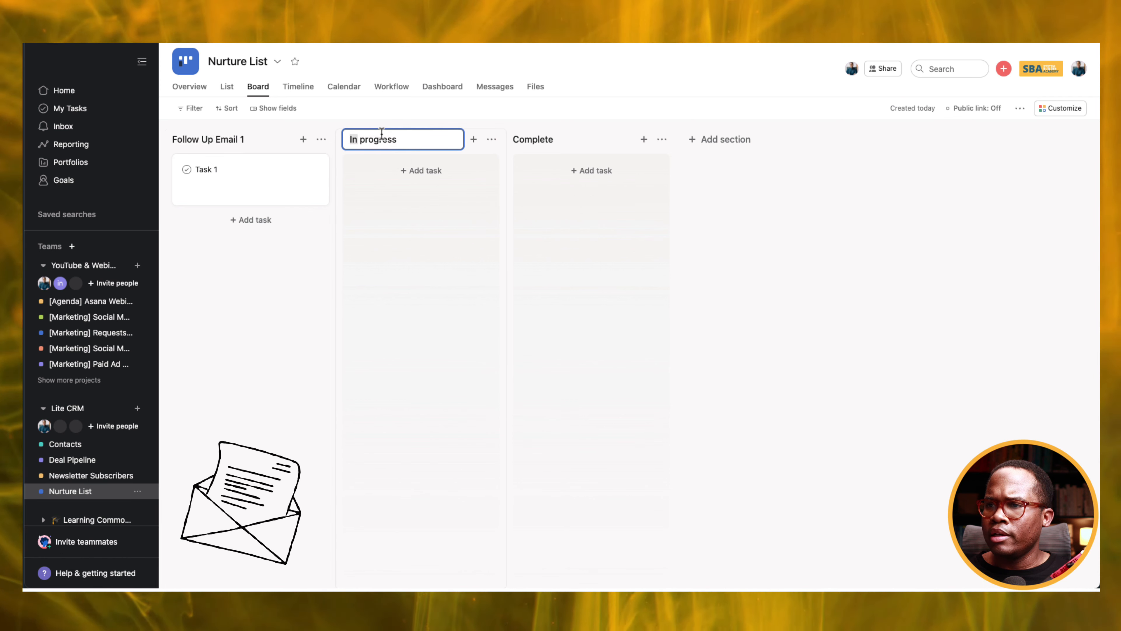
key("super+v")
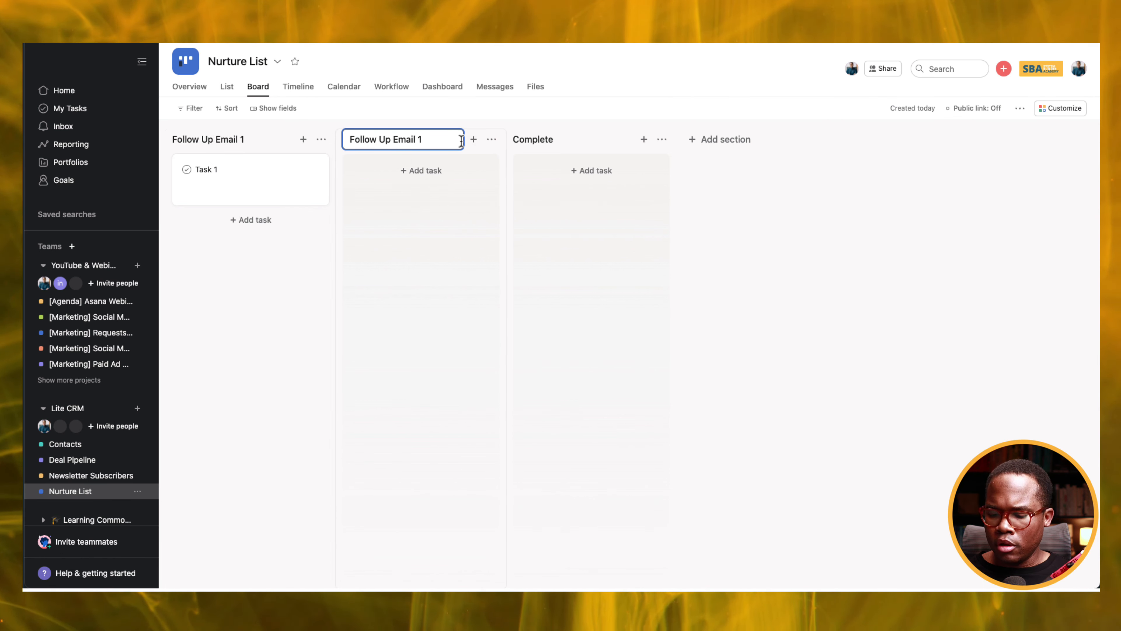
Rename Complete to Follow Up Phone call 1 and add a Follow Up Phone call 2 section.
left_click(558, 141)
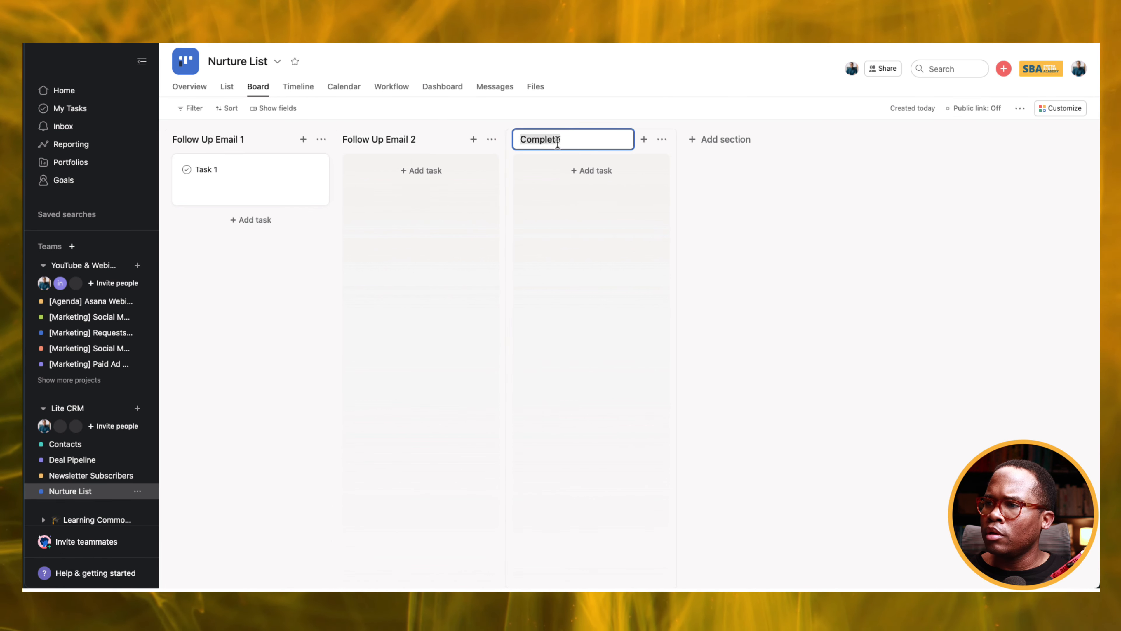
key("super+v")
double_click(562, 141)
double_click(569, 139)
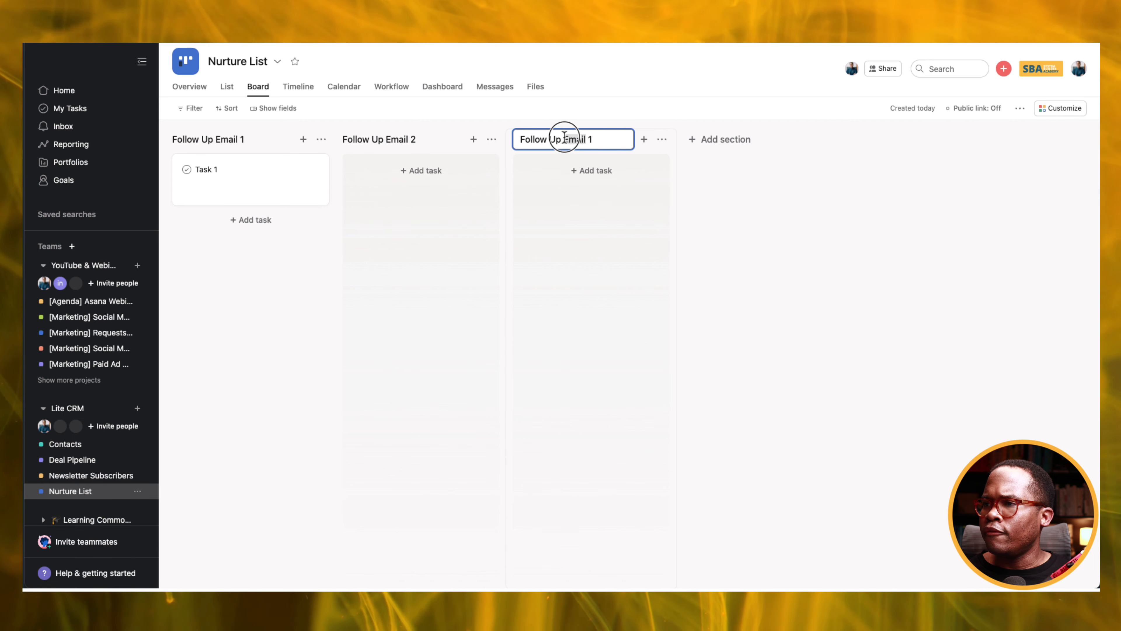
type("Phone c")
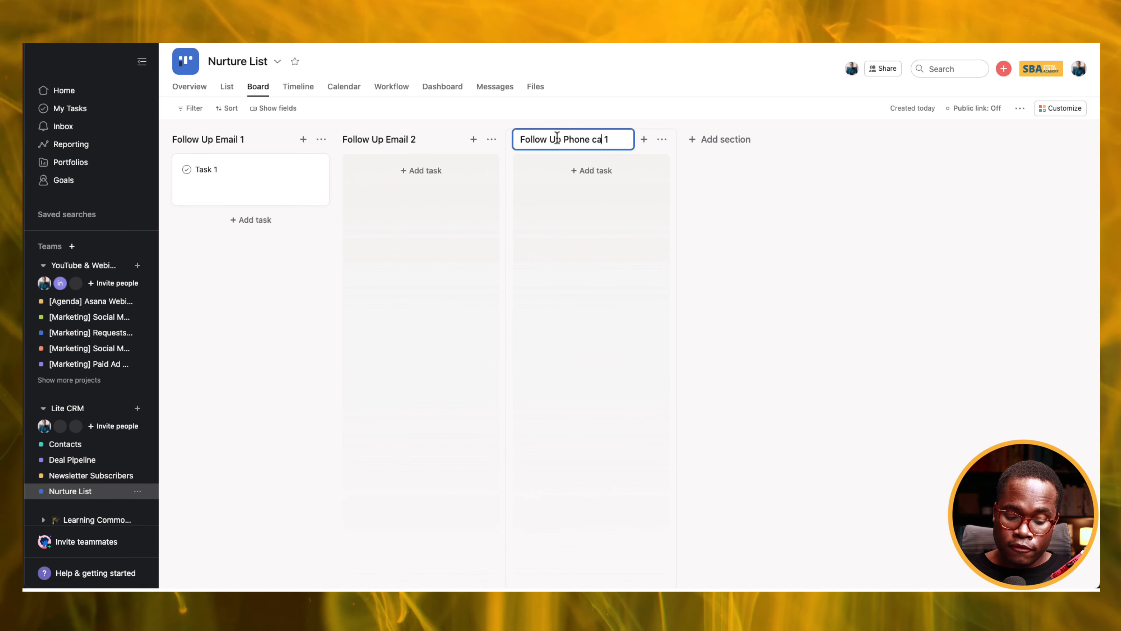
type("all")
left_click(709, 139)
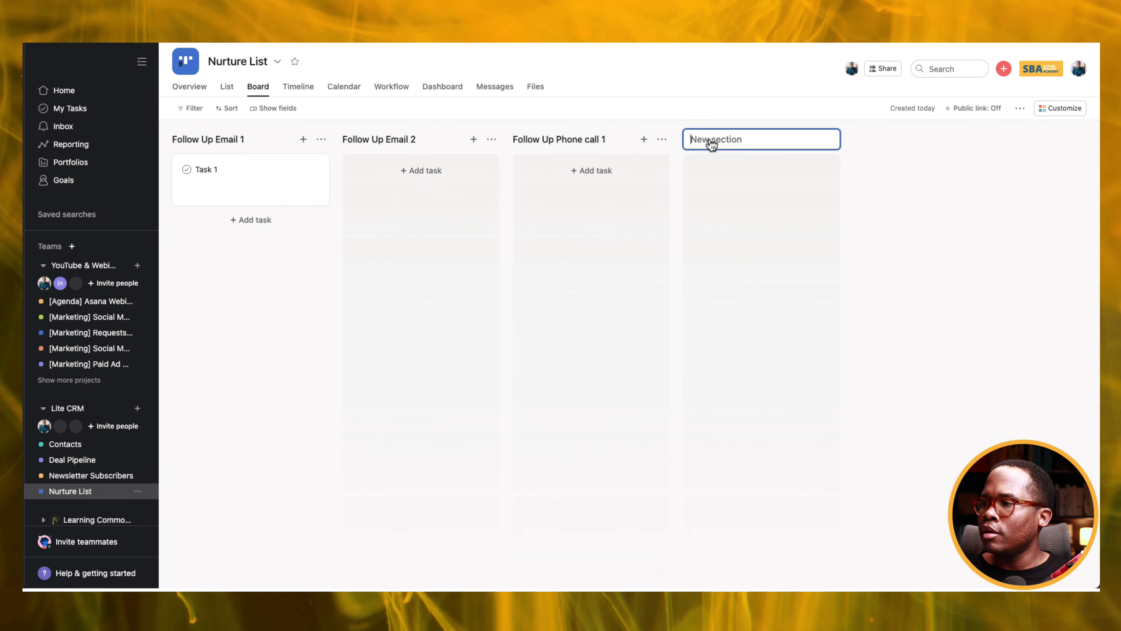
type("Follow Up Phone call 1")
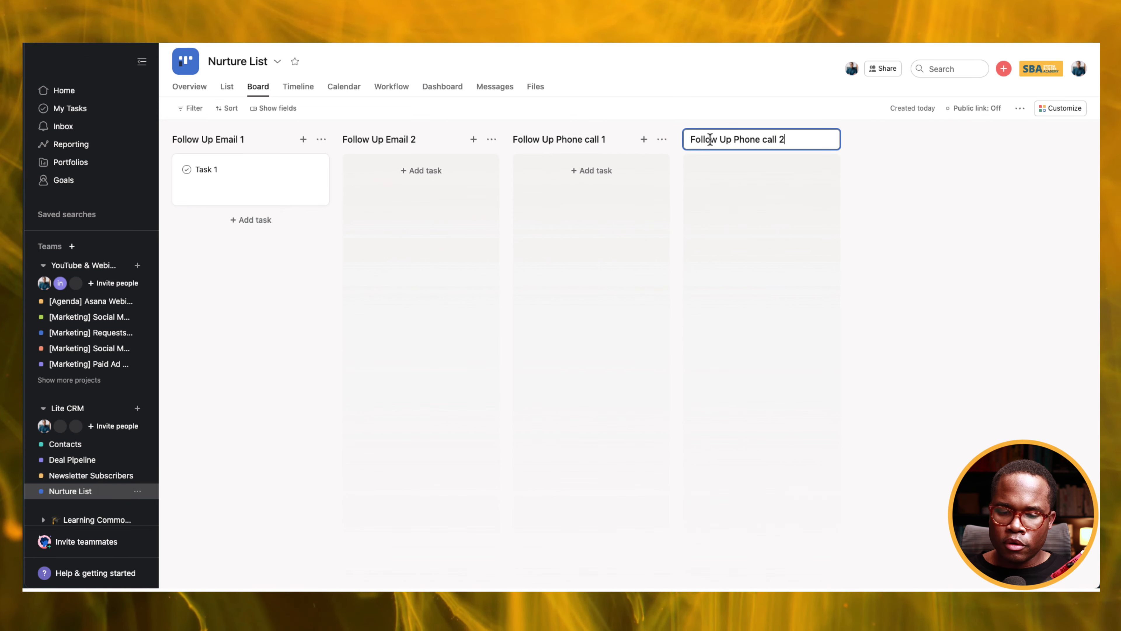
left_click(865, 146)
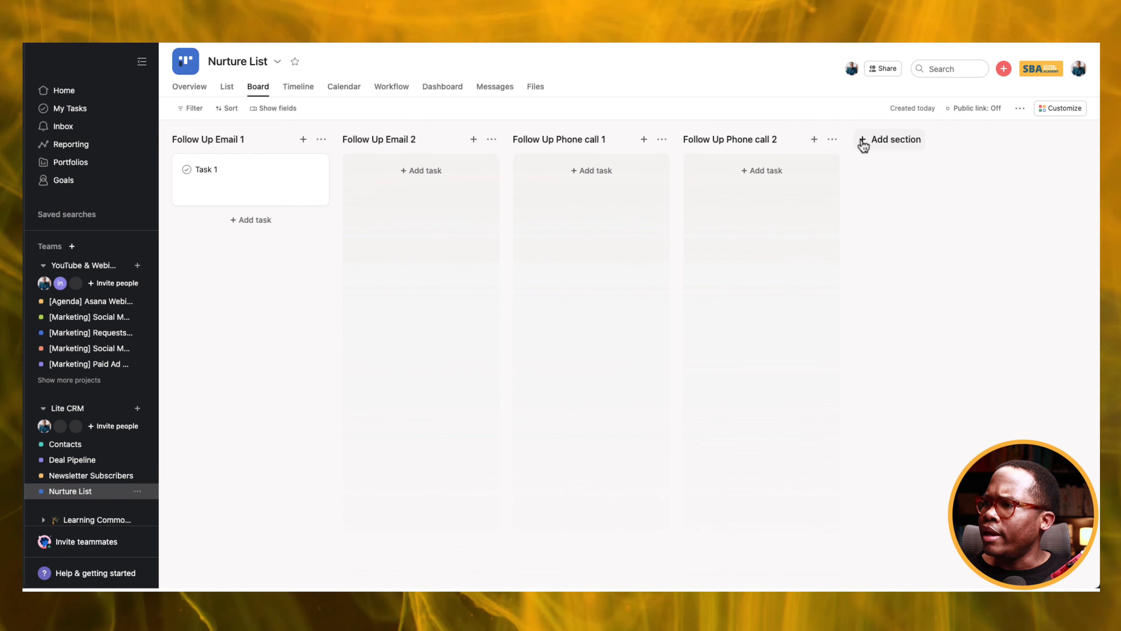
Add Follow Up email 3 and Break Up Email sections, and move Nurture List above Newsletter Subscribers in the sidebar.
left_click(891, 144)
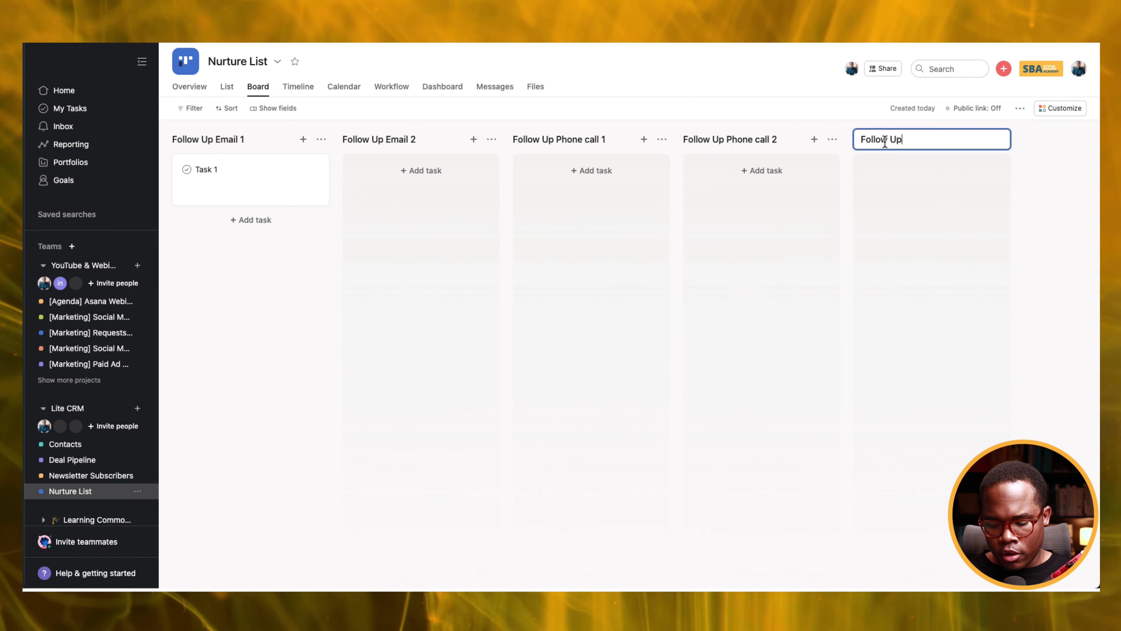
type("Follow Up emai")
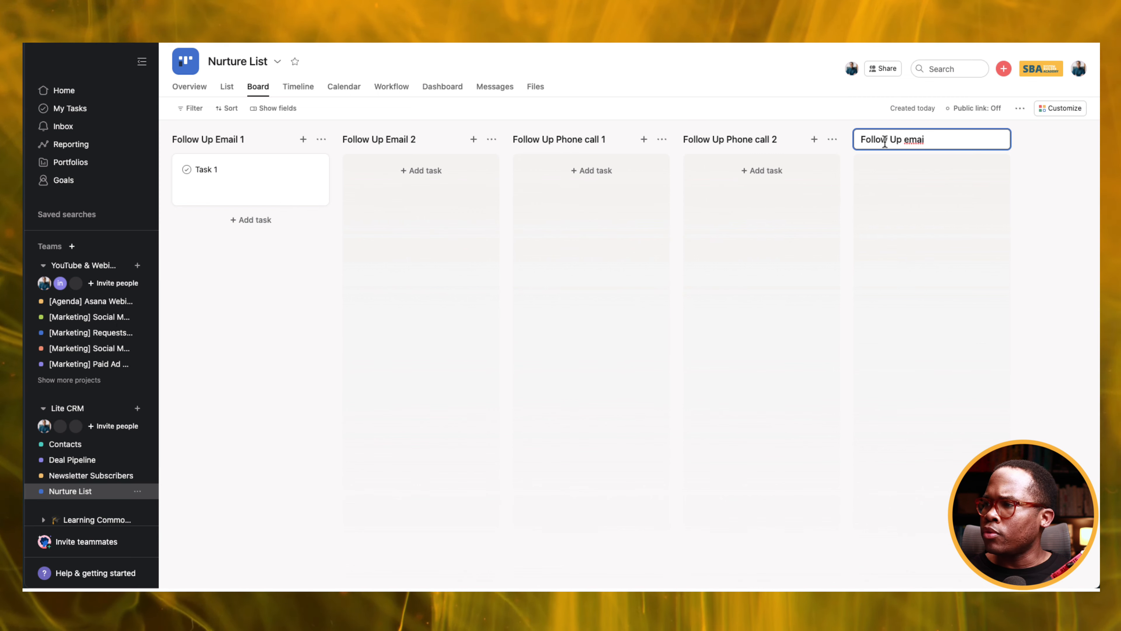
type("l 3")
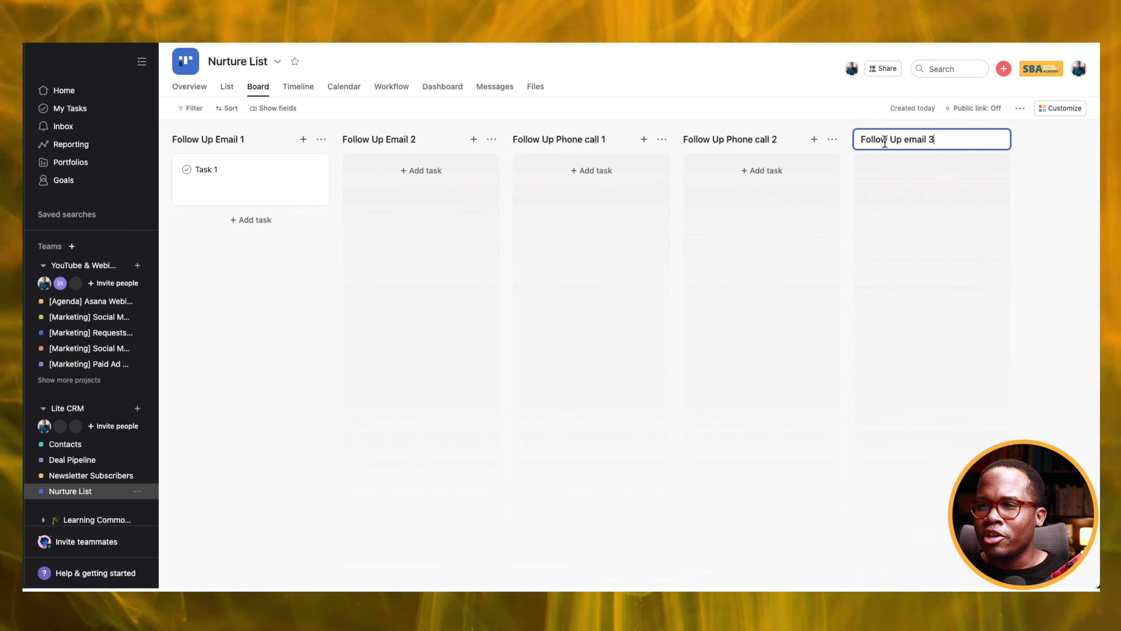
key("Return")
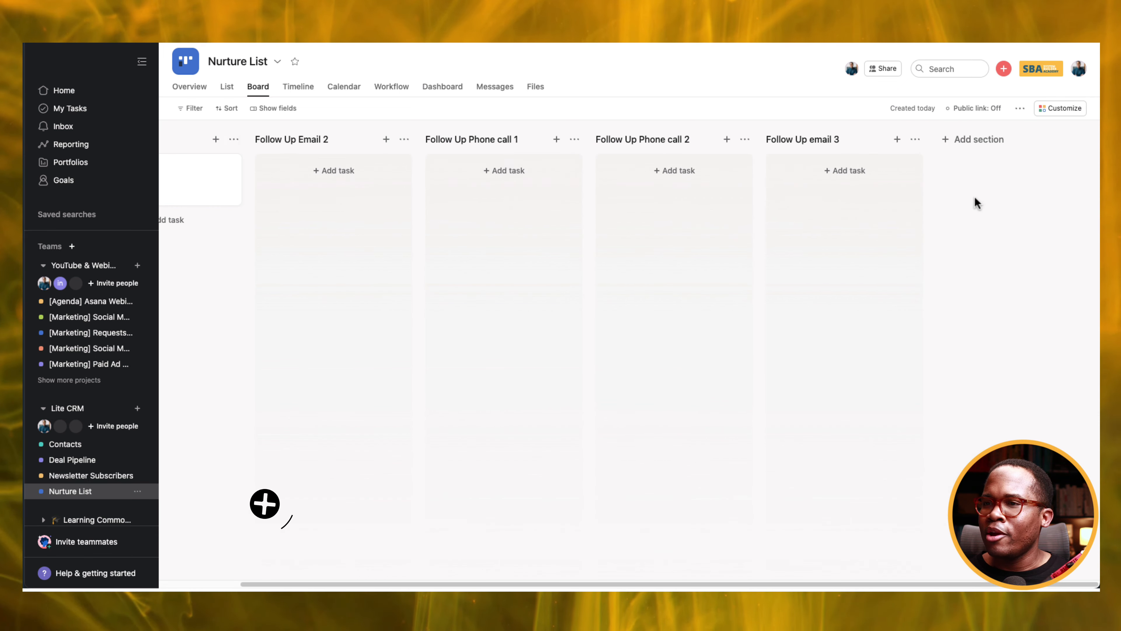
left_click(989, 140)
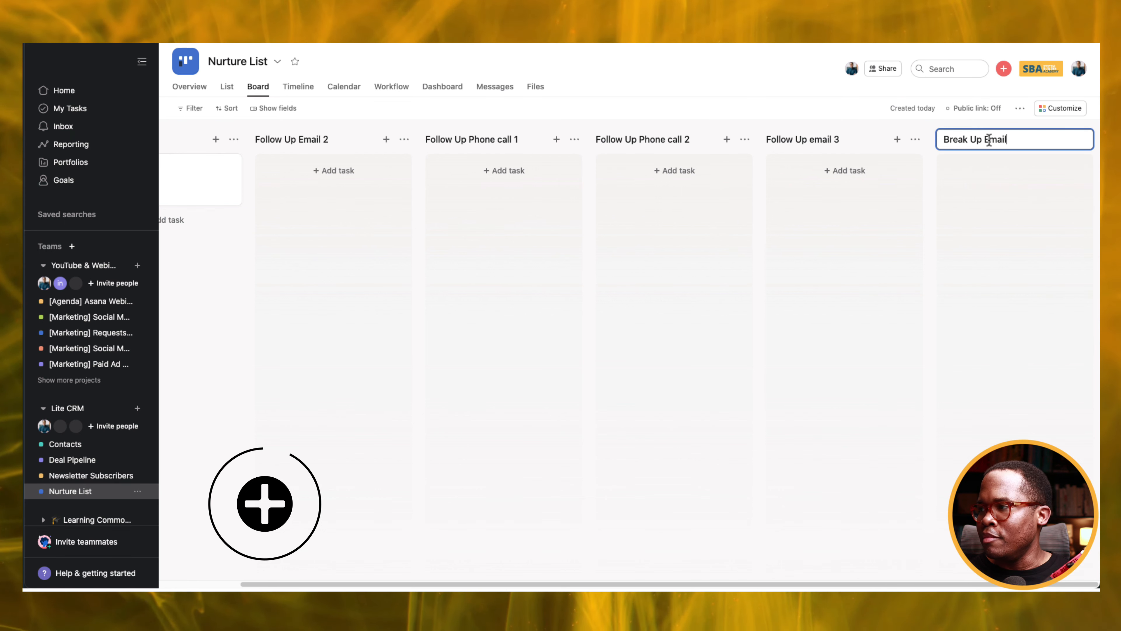
left_click_drag(808, 584, 503, 573)
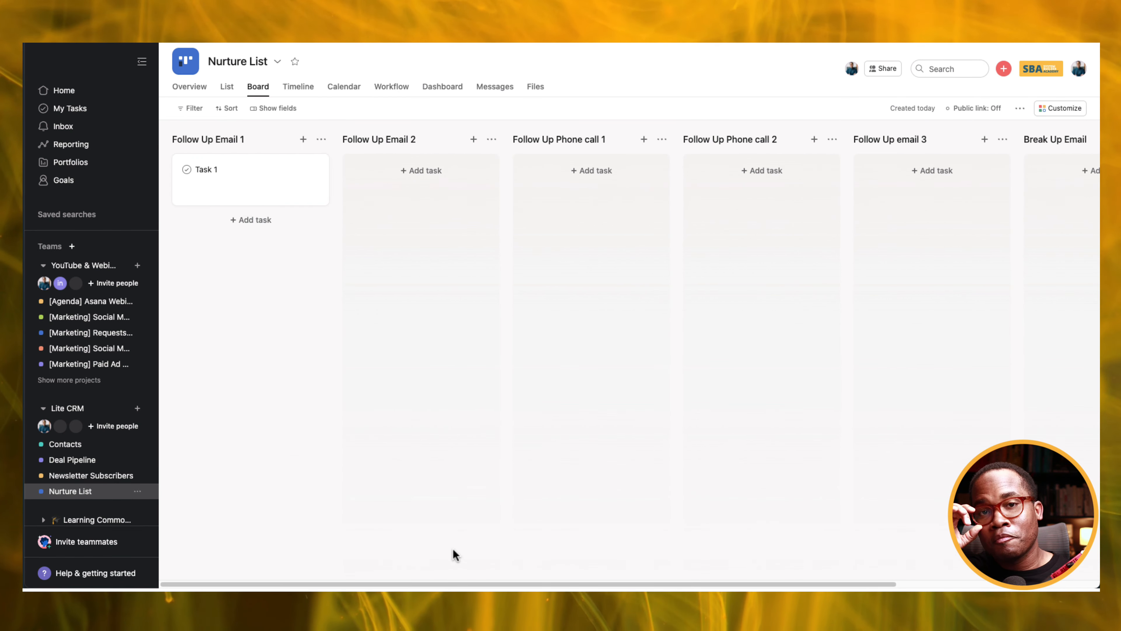
left_click_drag(81, 491, 83, 468)
left_click(82, 454)
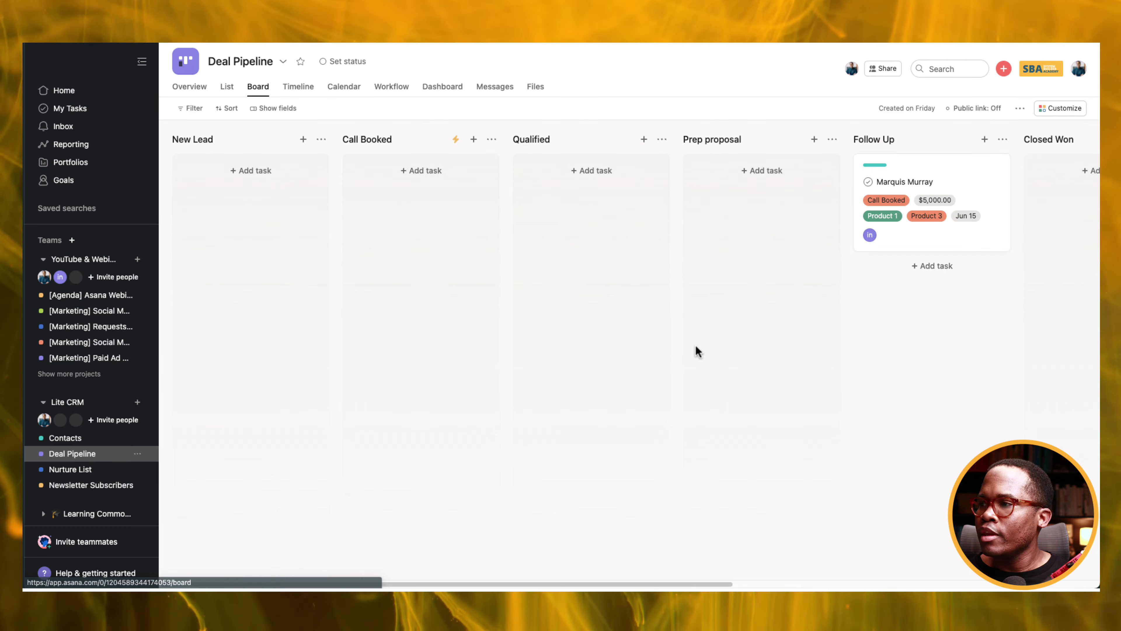
Create a Follow Up section rule that also adds tasks to Nurture List's Follow Up Email 2 section.
left_click(1002, 140)
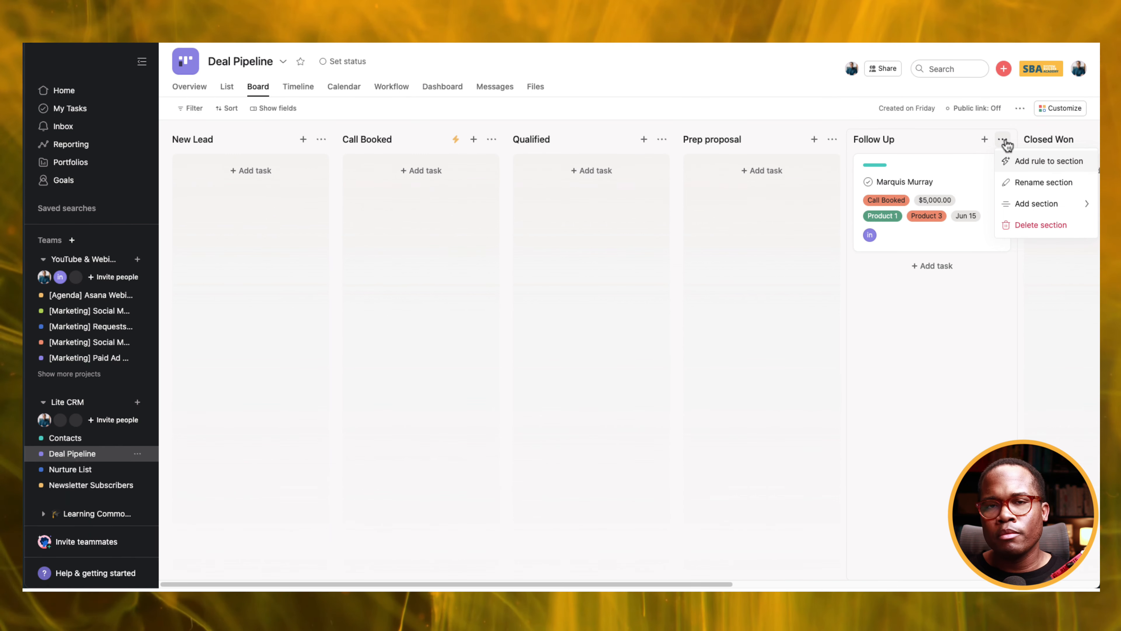
left_click(1044, 166)
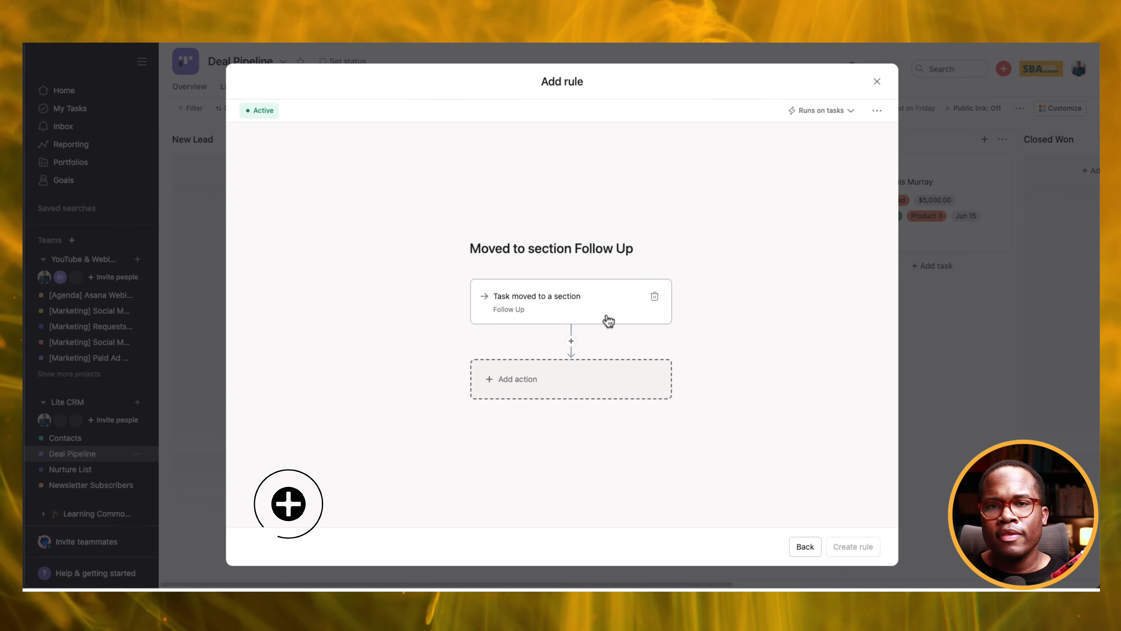
left_click(563, 382)
left_click(734, 275)
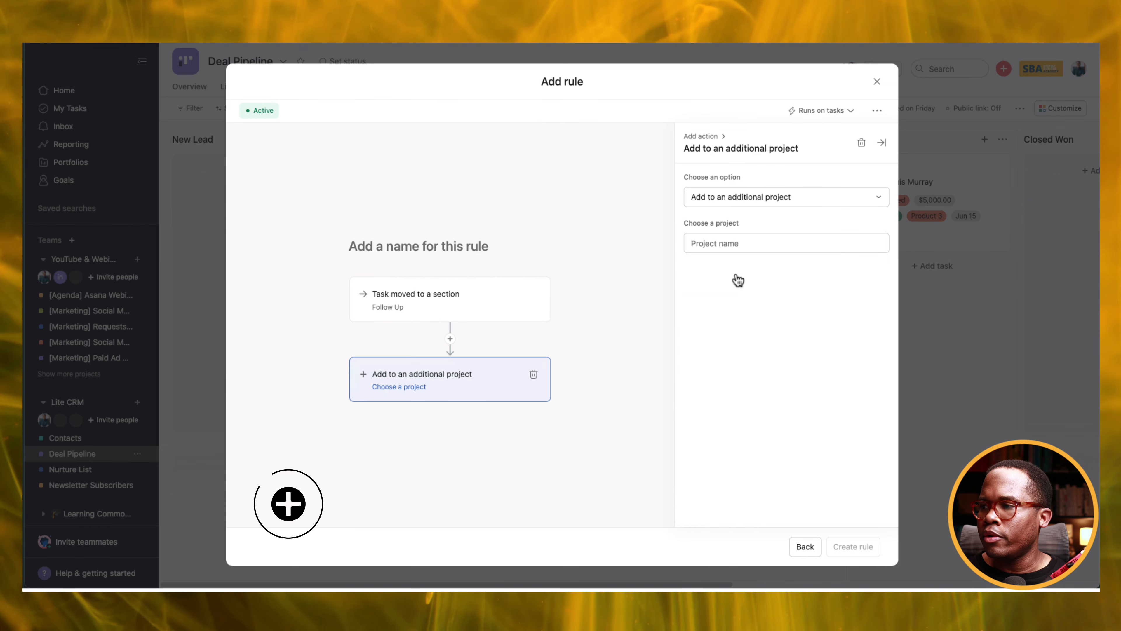
left_click(730, 244)
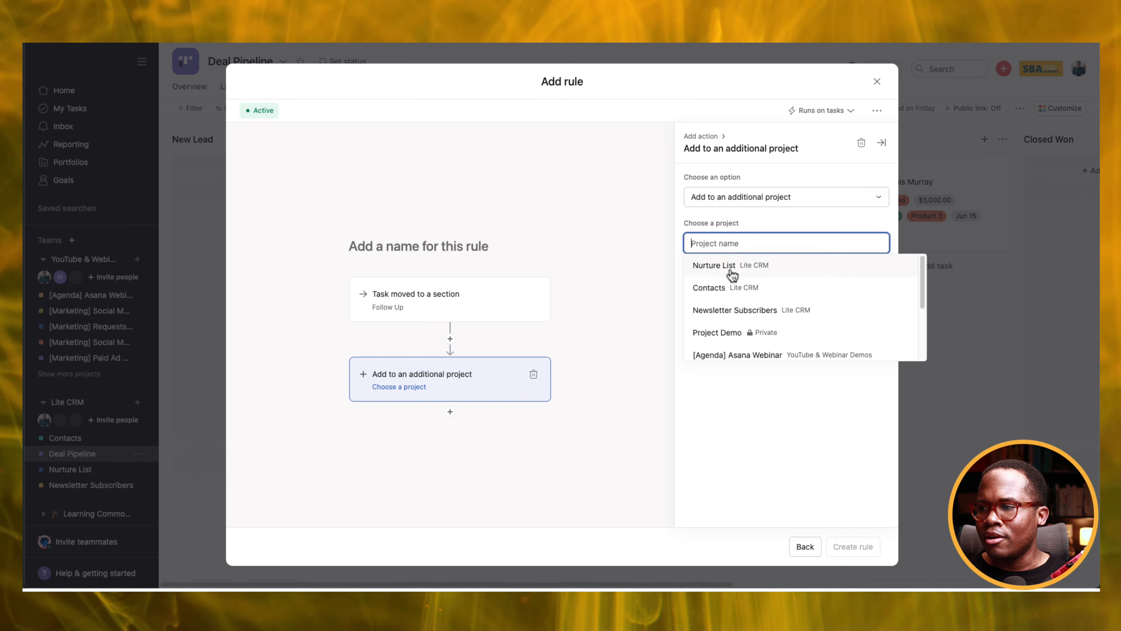
left_click(732, 274)
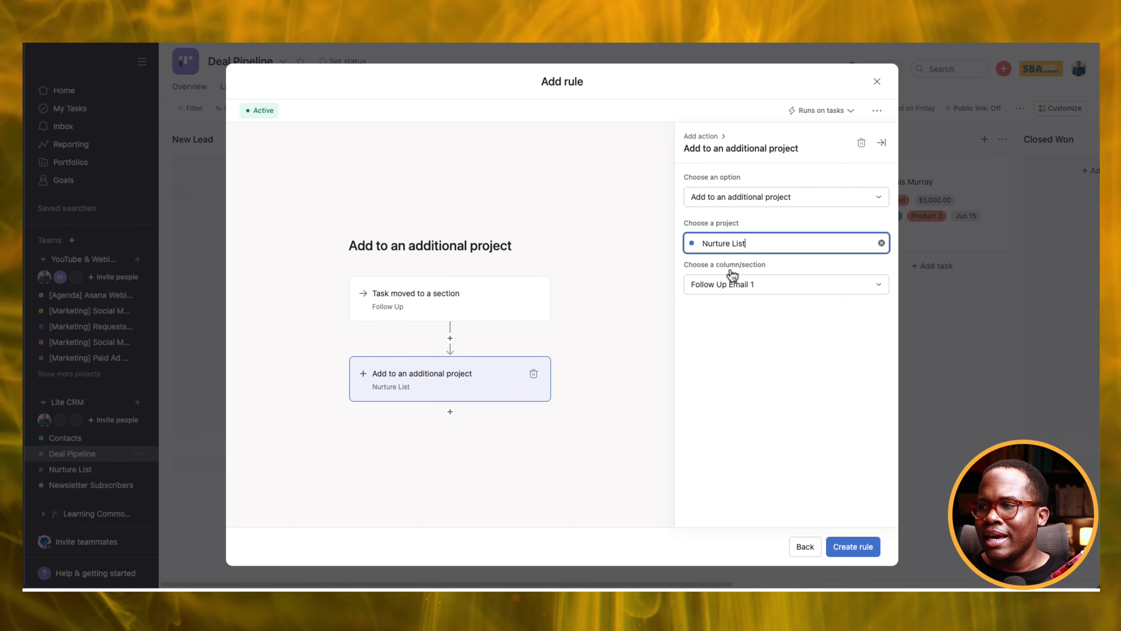
left_click(778, 287)
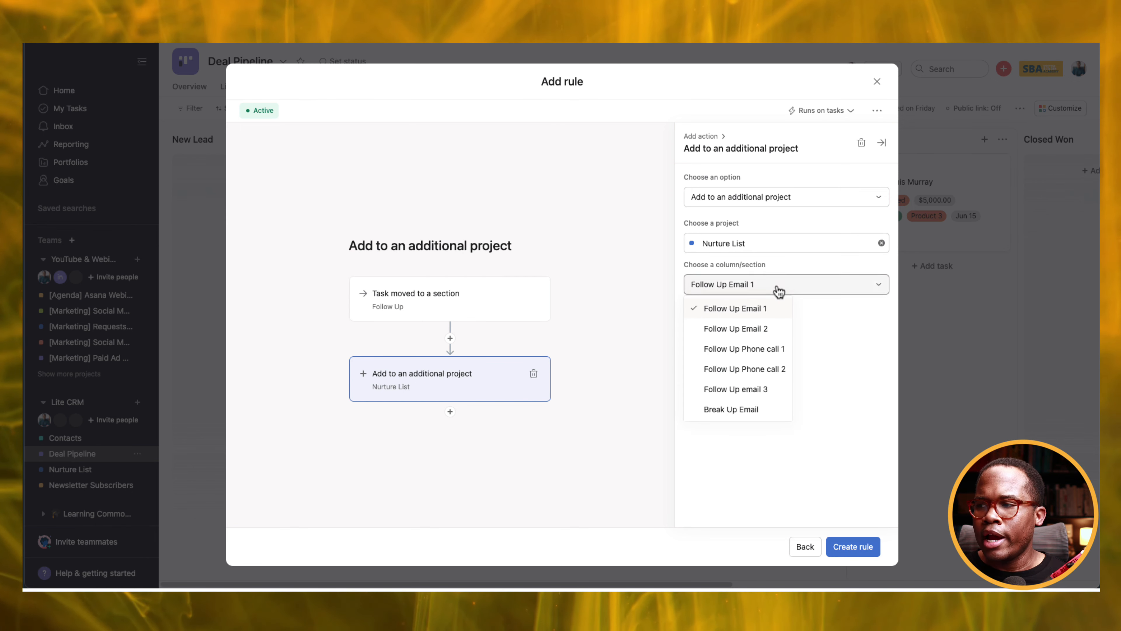
left_click(754, 328)
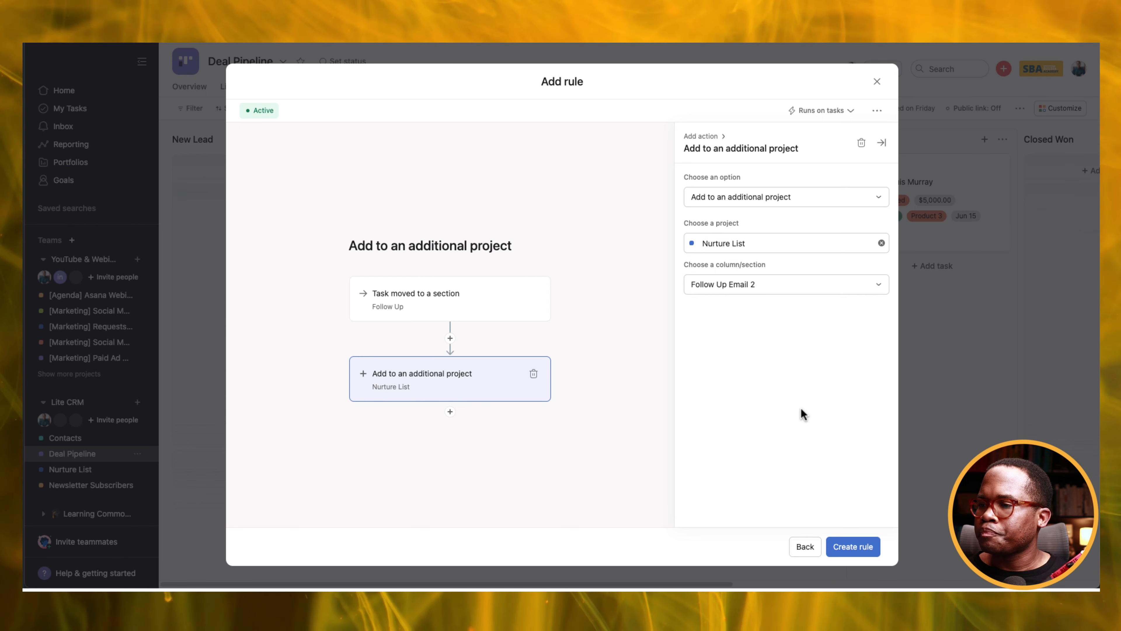
left_click(856, 546)
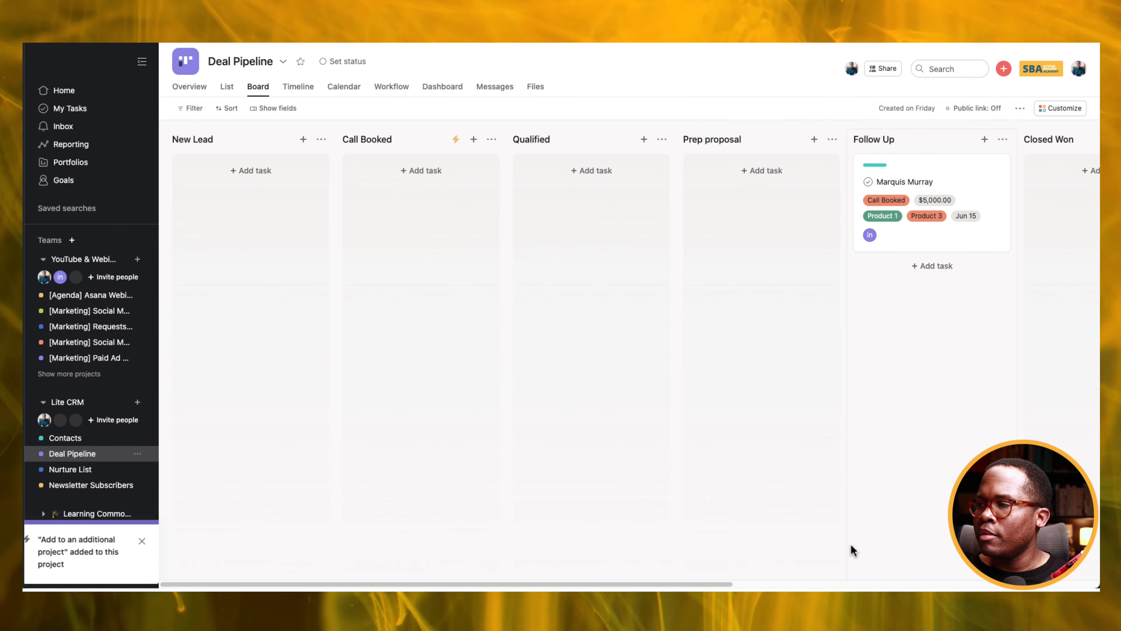
Drag the contact card out of Follow Up and back to fire the rule, then delete Task 1 from Nurture List.
left_click_drag(929, 245, 759, 263)
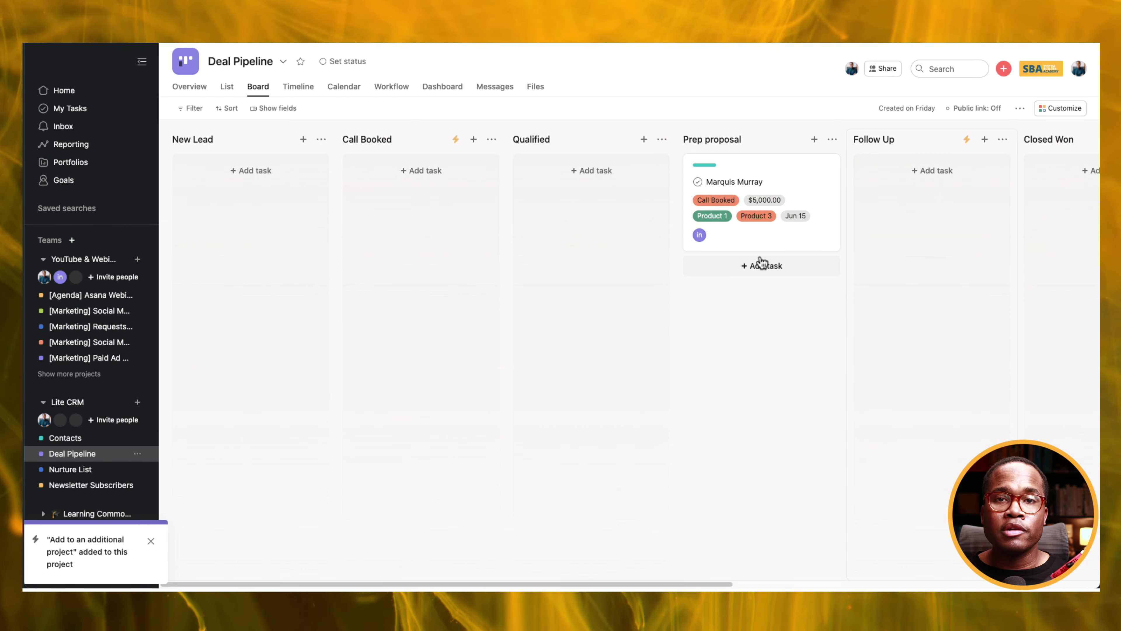
left_click_drag(751, 243, 890, 245)
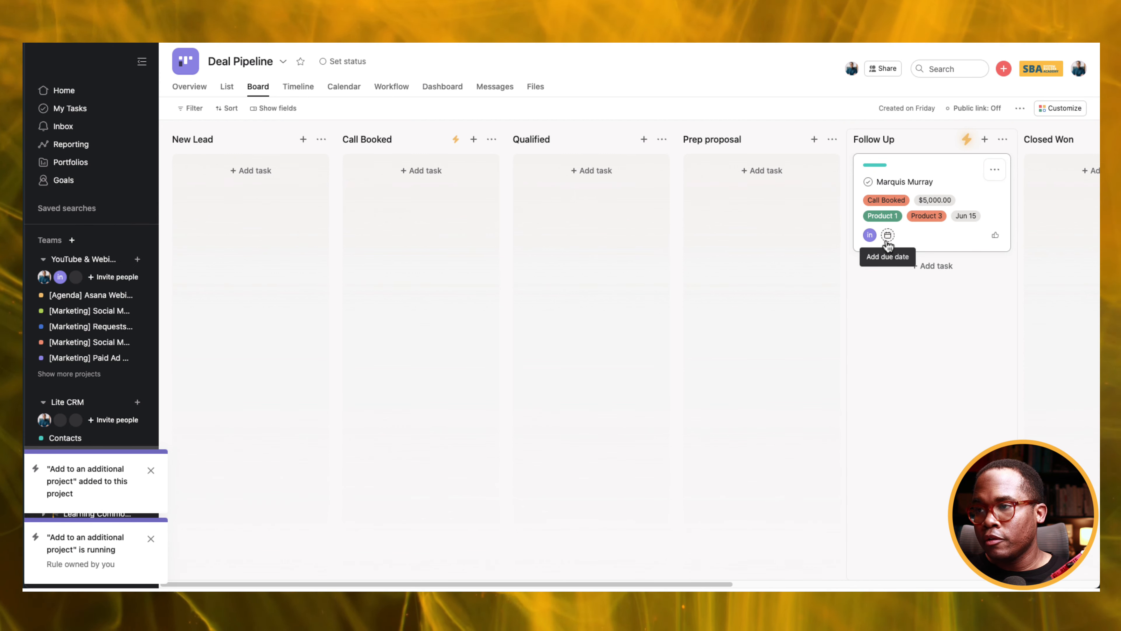
scroll(87, 363, "down", 4)
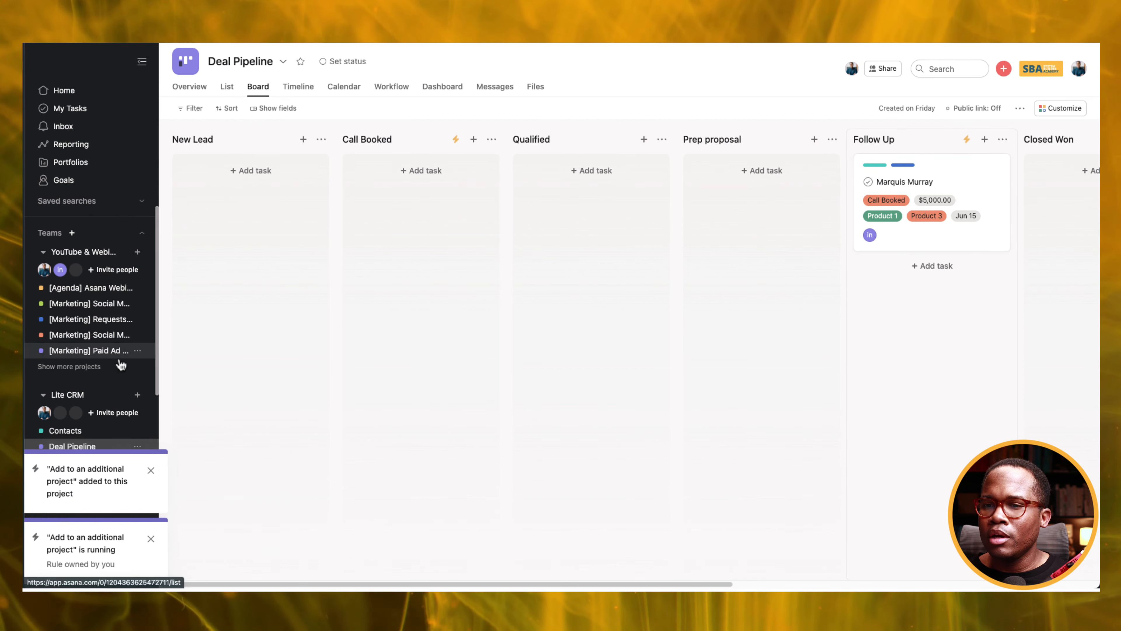
left_click(104, 393)
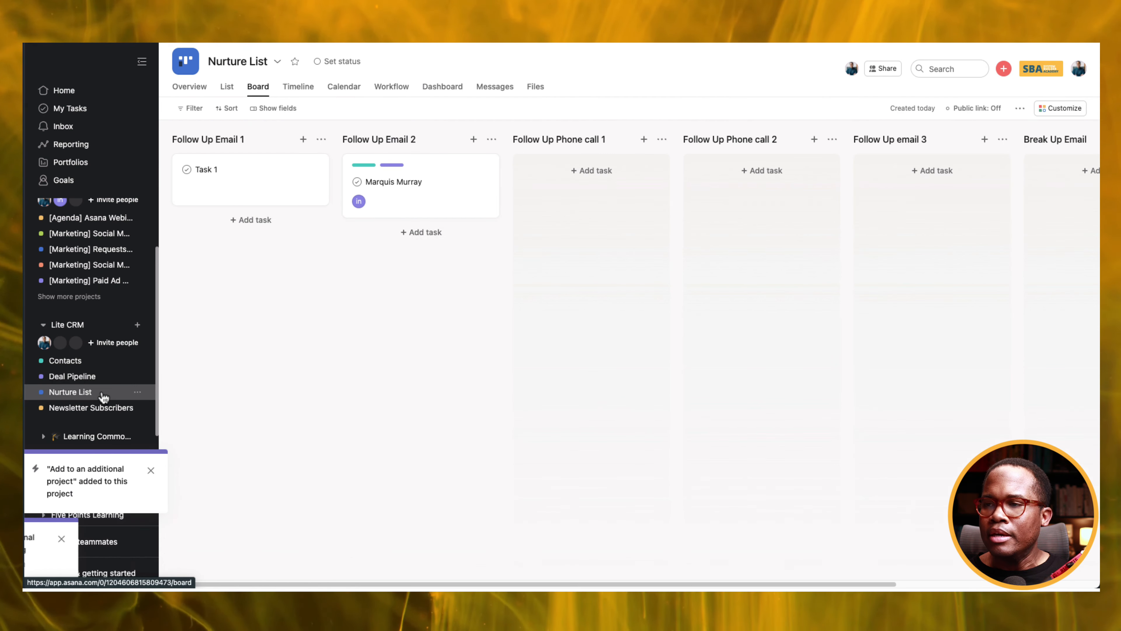
left_click(316, 176)
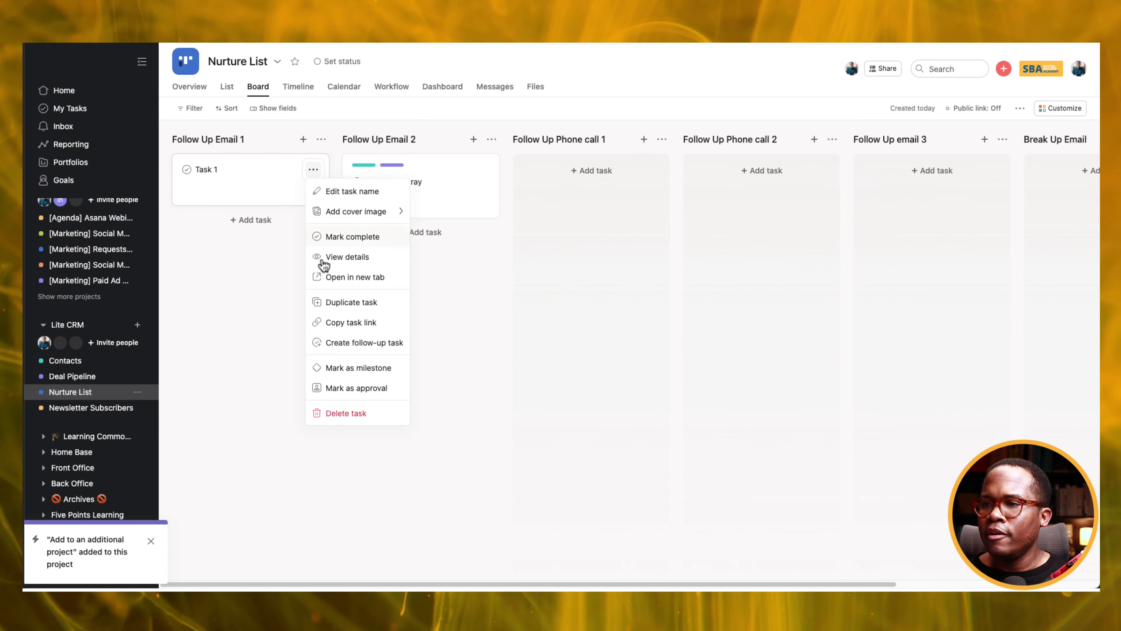
left_click(348, 414)
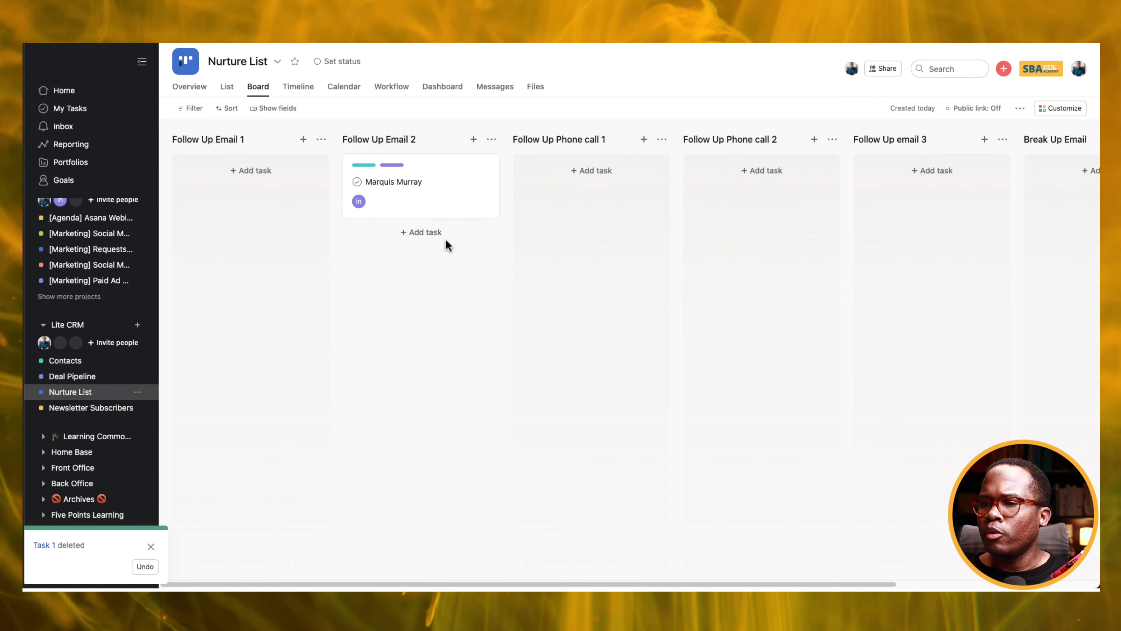
Move the contact's card across the Nurture List columns into Follow Up email 3.
left_click_drag(430, 205, 577, 207)
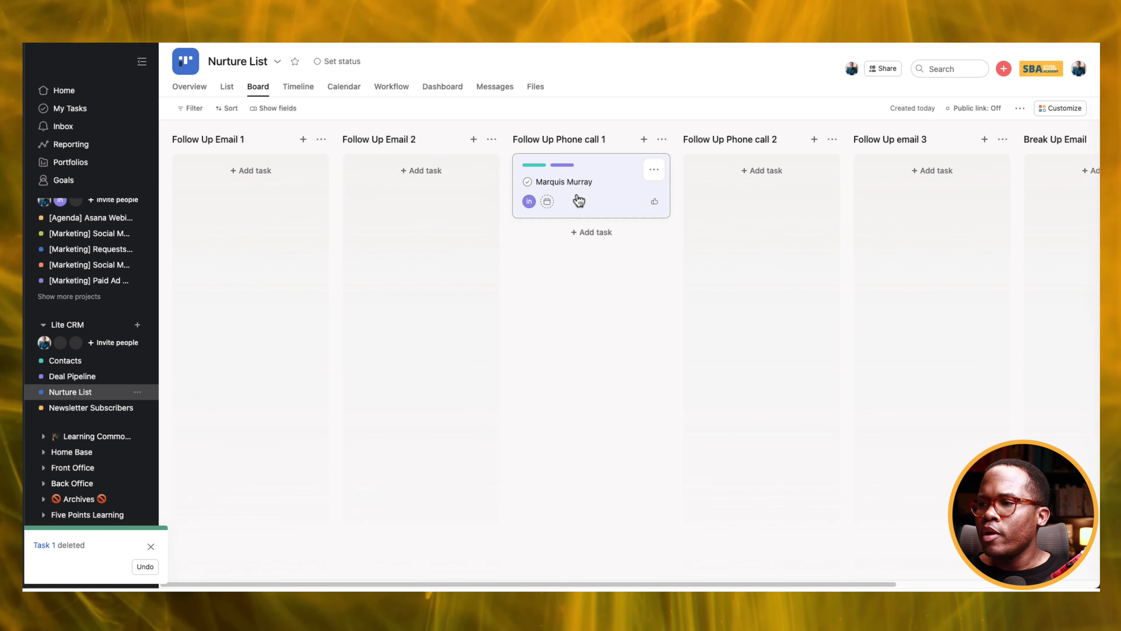
left_click(578, 208)
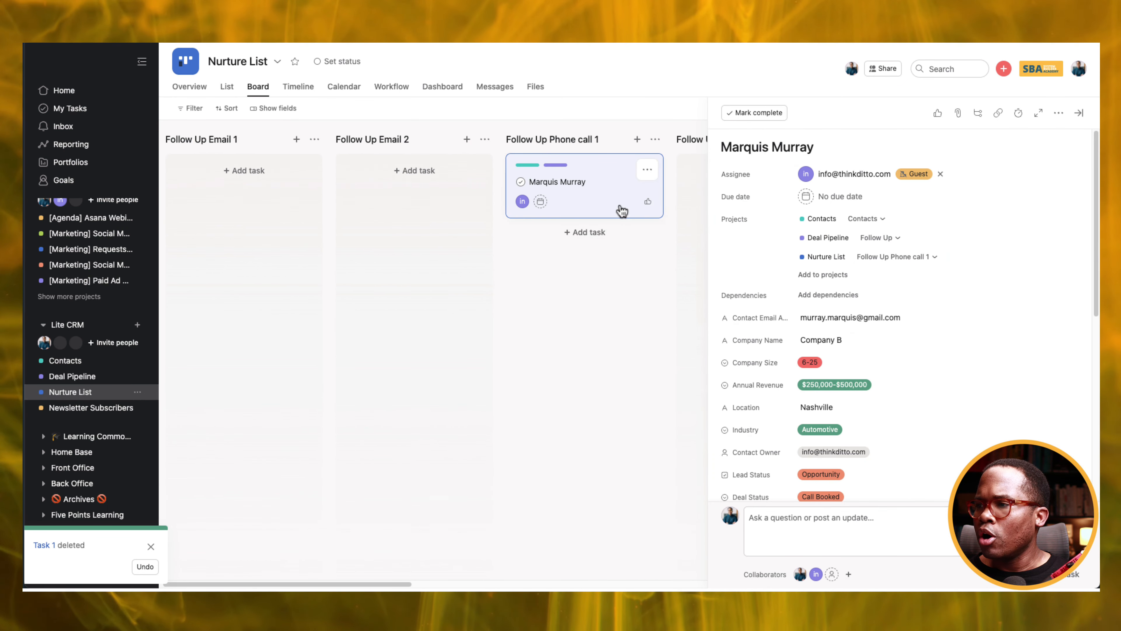
left_click_drag(622, 211, 658, 208)
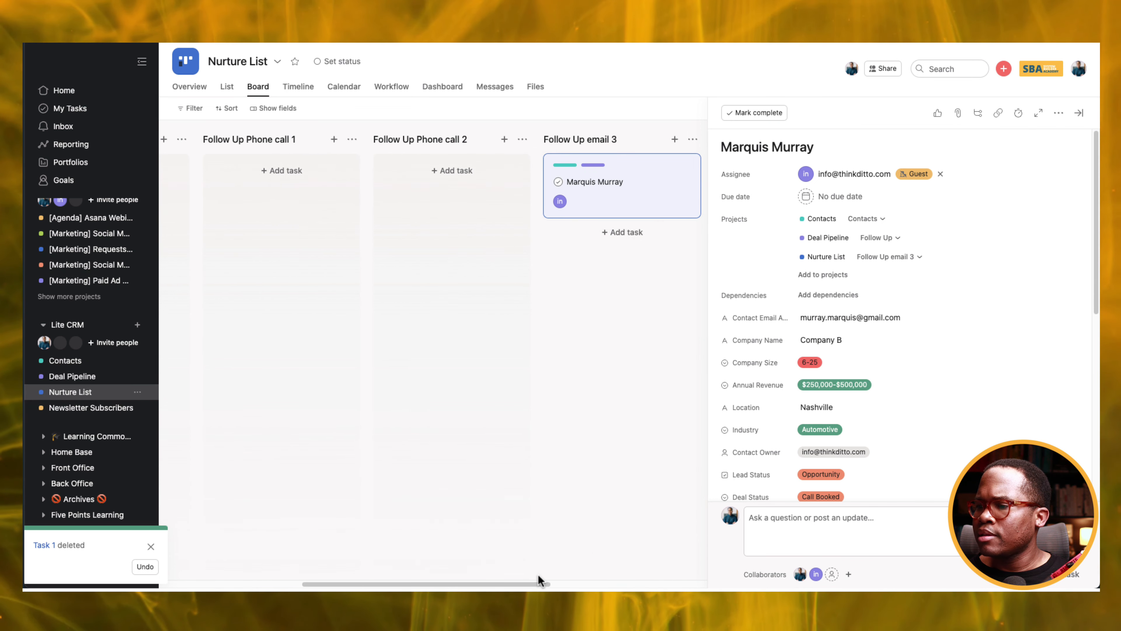
left_click(646, 582)
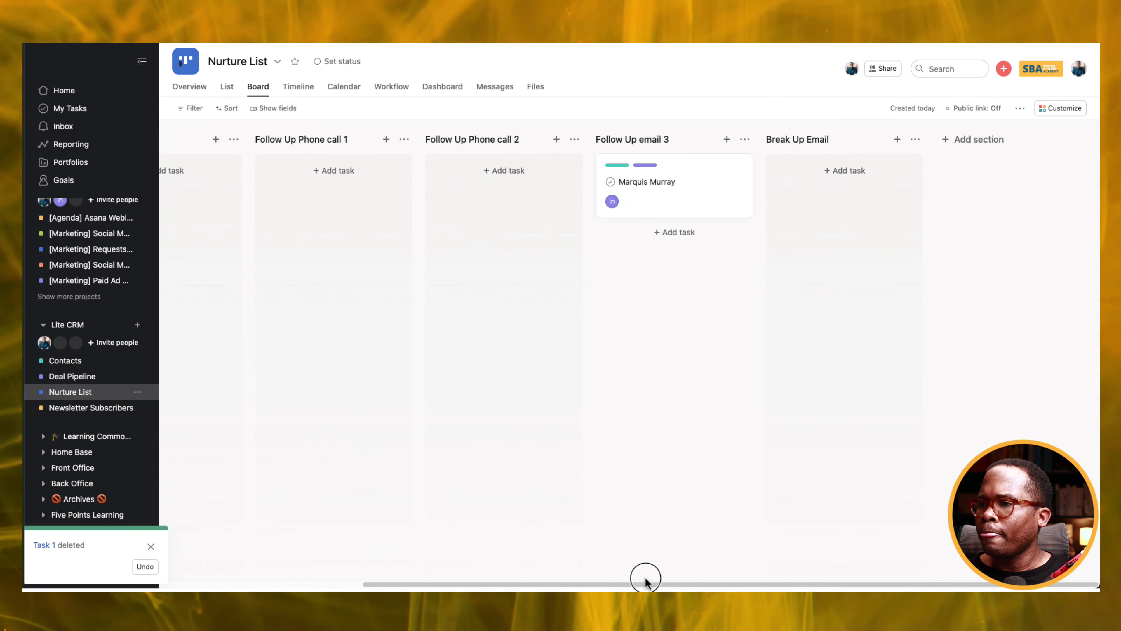
Add Closed Won and Closed Lost sections to the Nurture List board.
left_click(968, 138)
type("Clos")
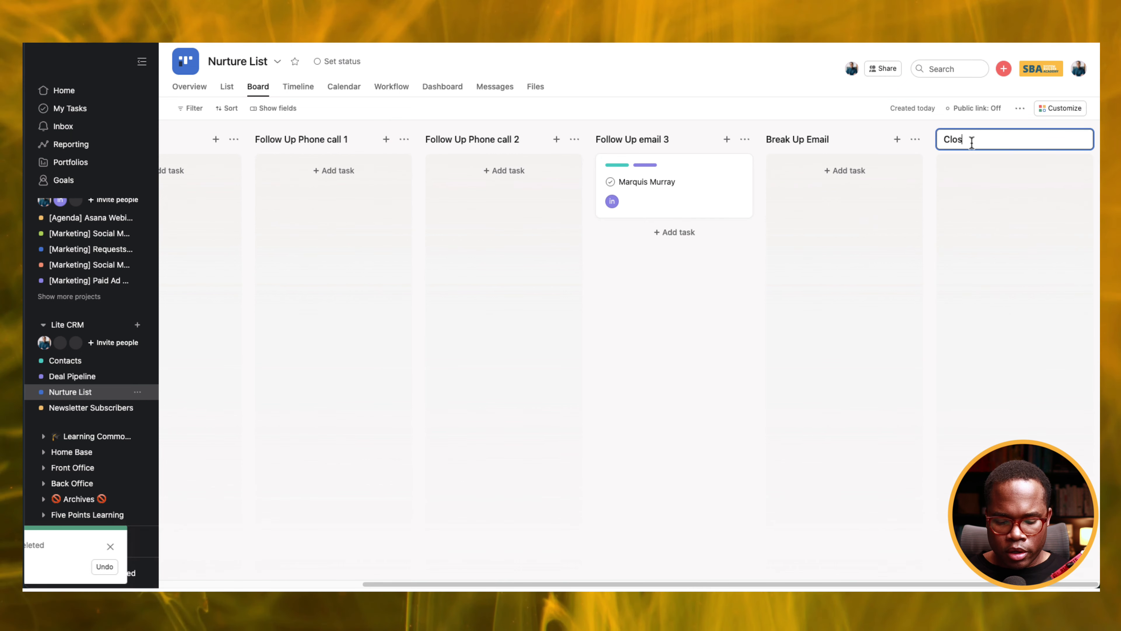
type("ed Won")
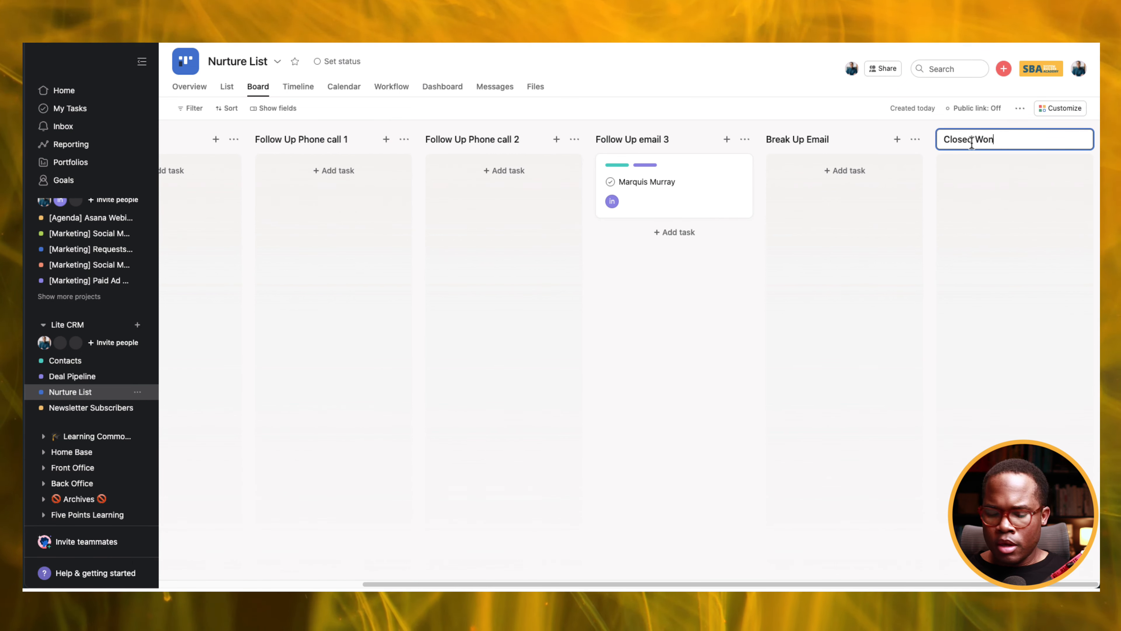
key("Return")
type("Close")
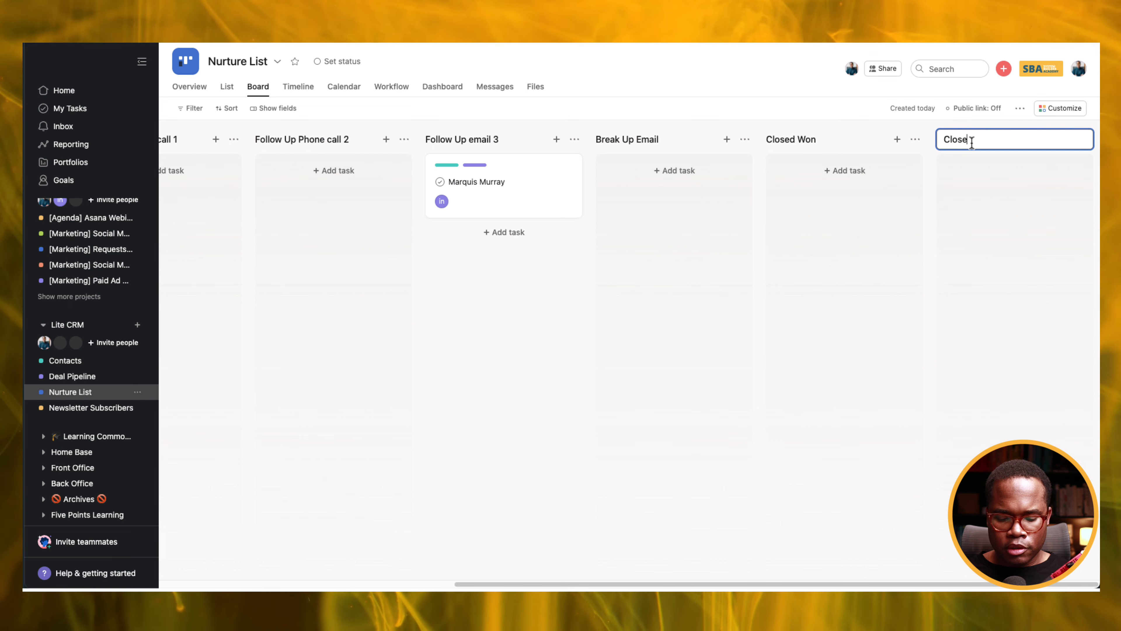
type("d Lost")
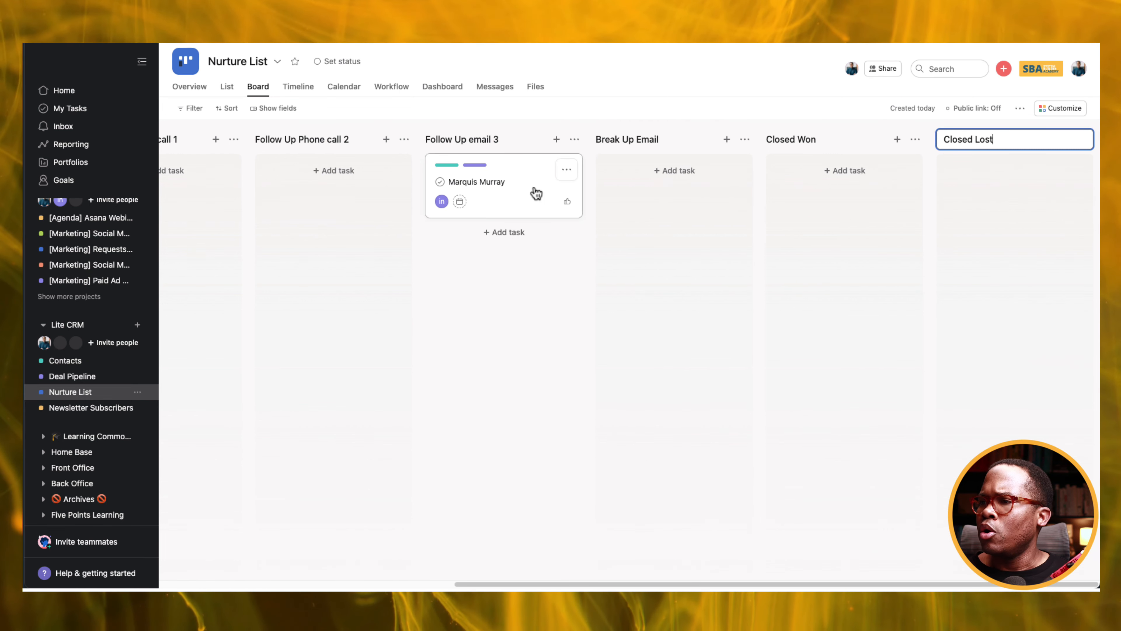
left_click(611, 193)
Move the contact card through Break Up Email into the Closed Won section.
left_click_drag(345, 202, 504, 208)
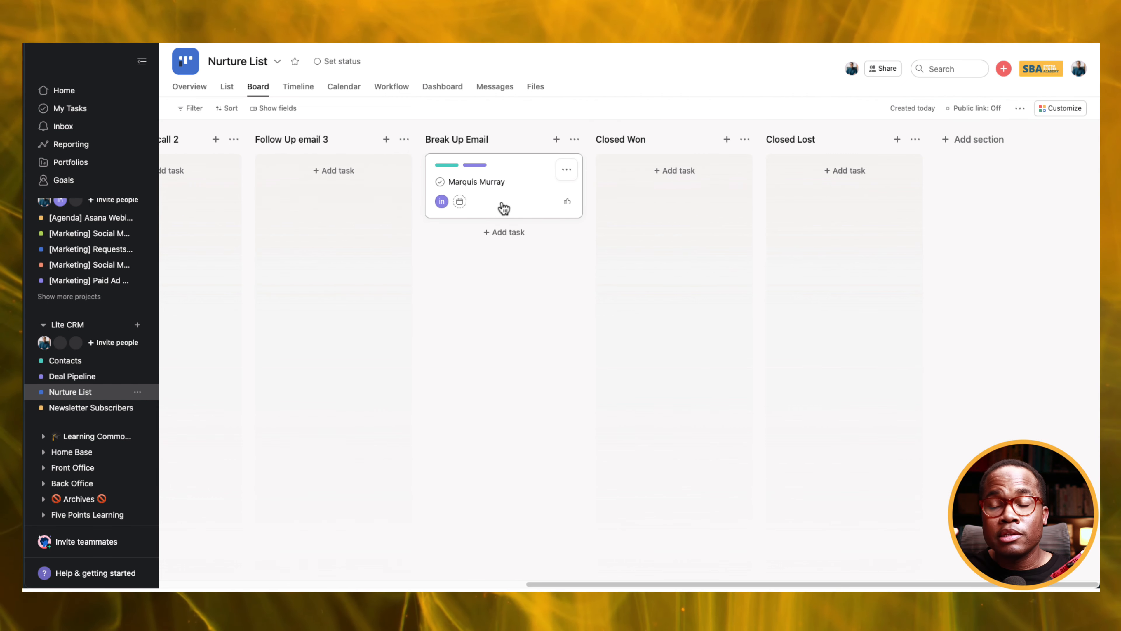
left_click_drag(503, 208, 632, 203)
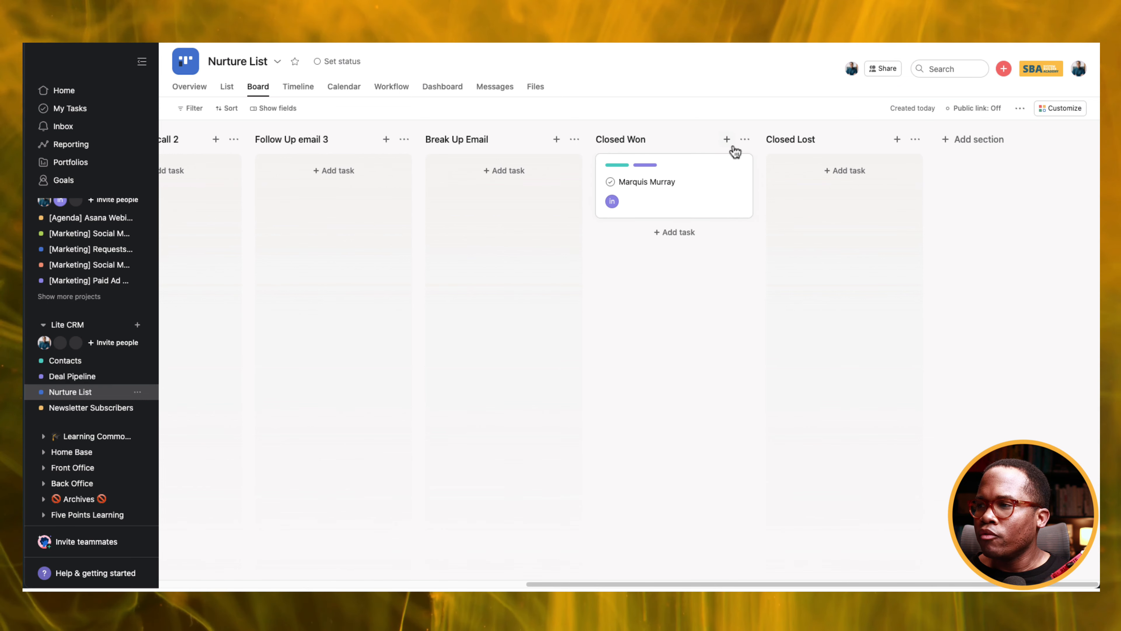
left_click(745, 140)
Create a Closed Won section rule that marks moved tasks complete.
left_click(765, 171)
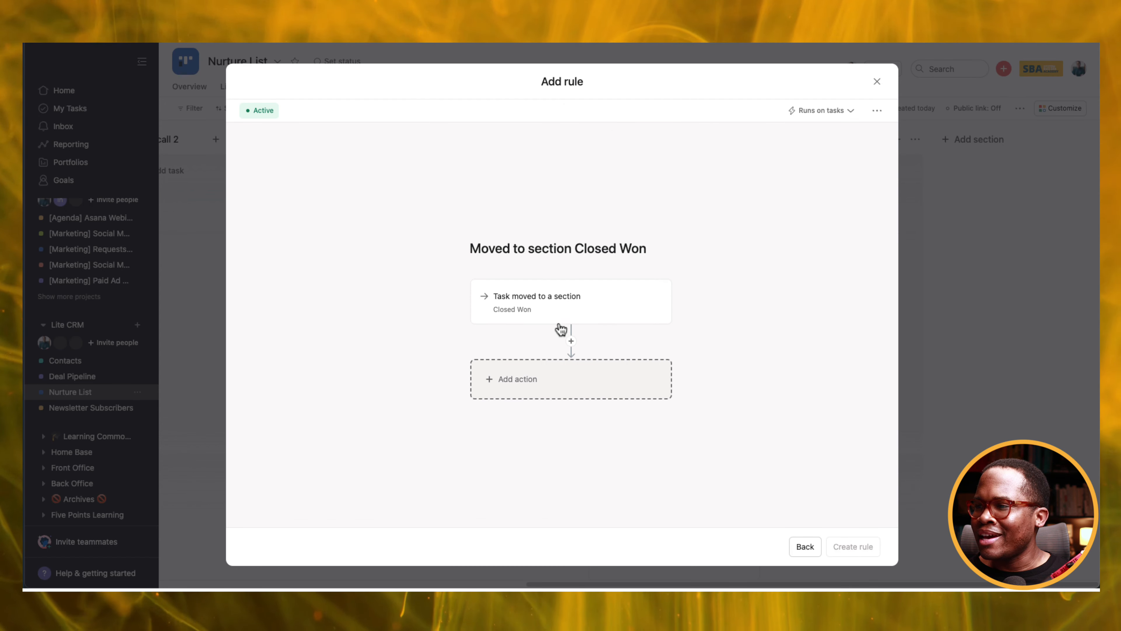
left_click(570, 383)
scroll(766, 401, "down", 2)
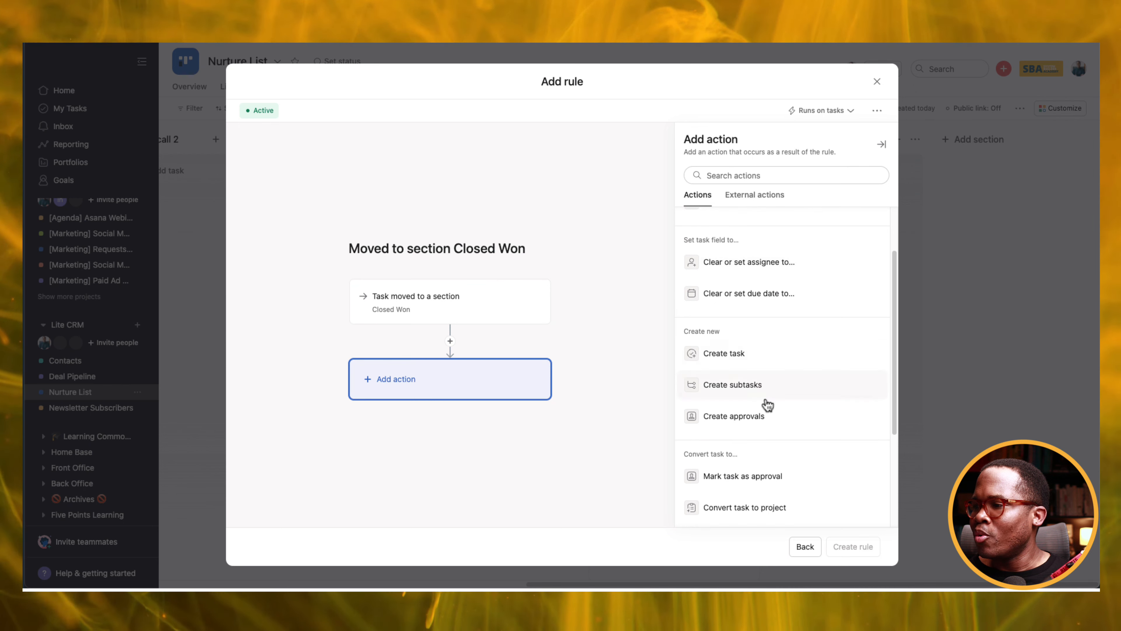
scroll(775, 389, "down", 1)
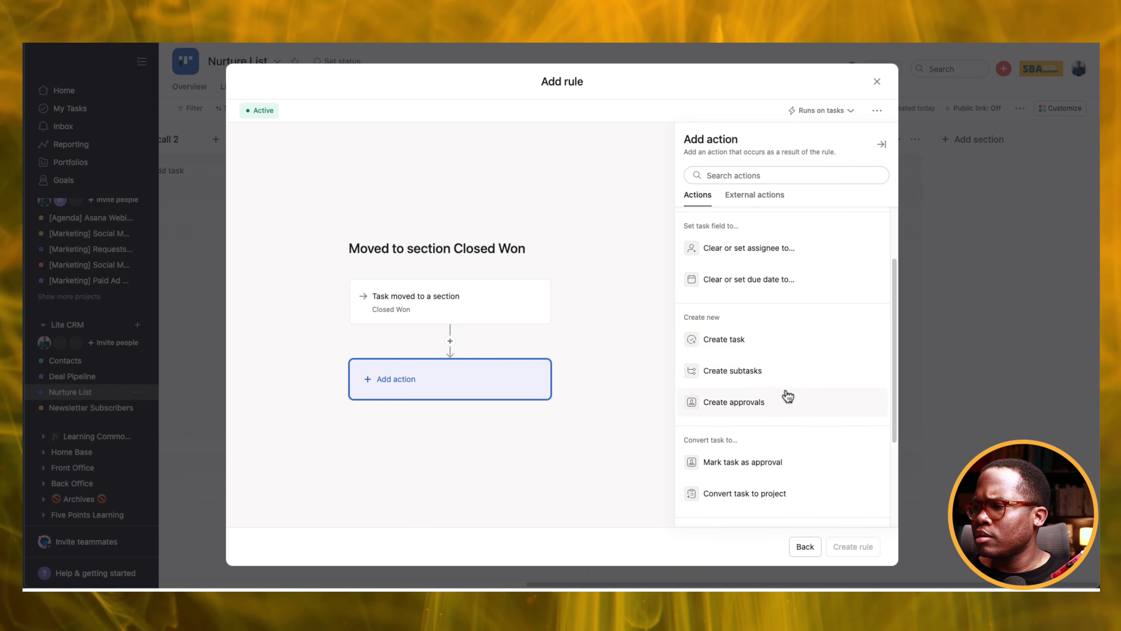
scroll(788, 397, "down", 3)
left_click(805, 415)
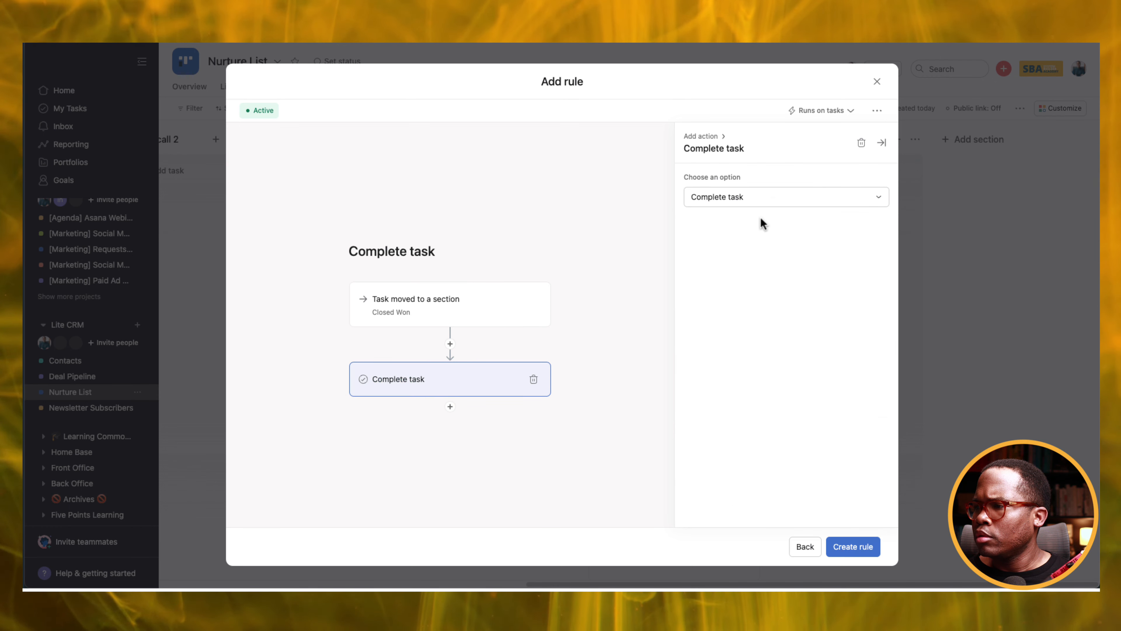
left_click(829, 549)
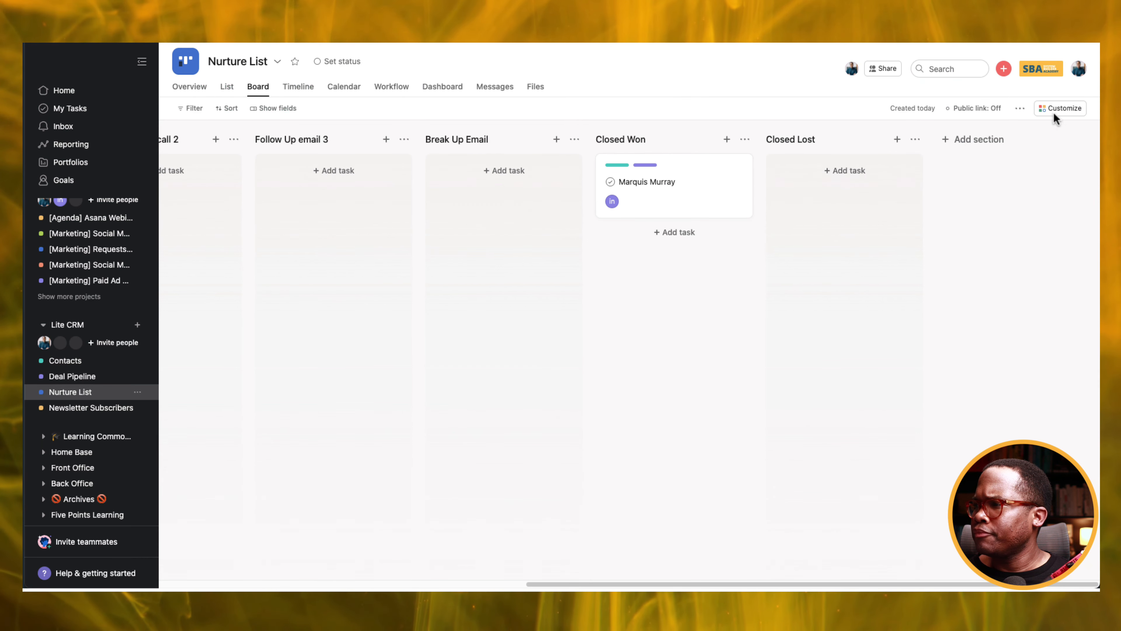
Start a second Closed Won rule, browse its actions, discard it, and drag the card back into Closed Won.
left_click(746, 140)
left_click(780, 158)
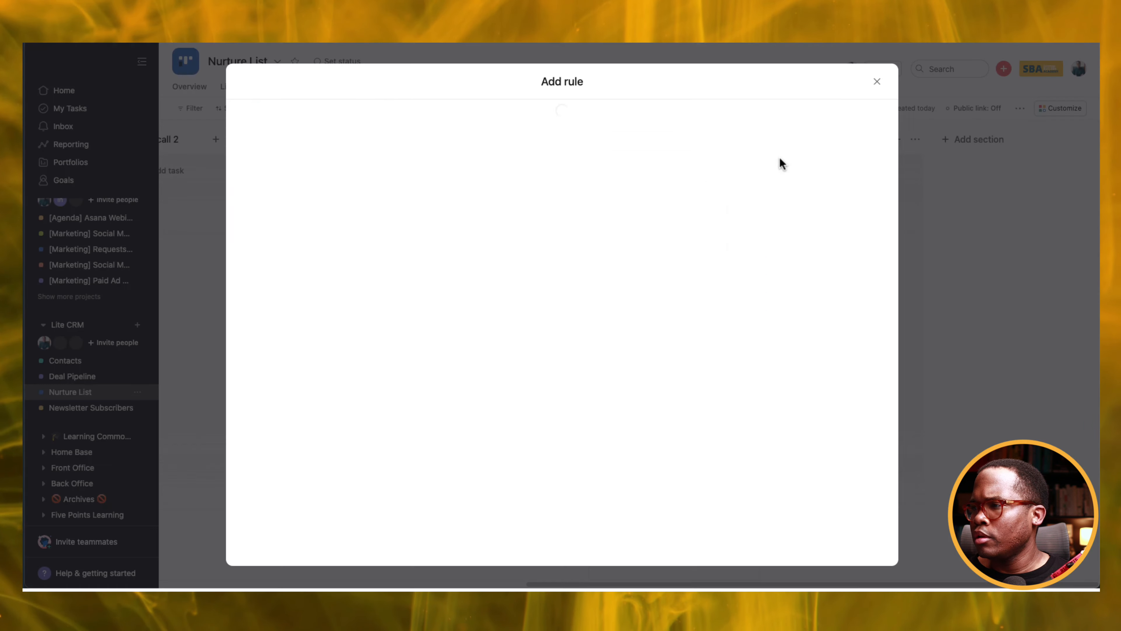
left_click(555, 384)
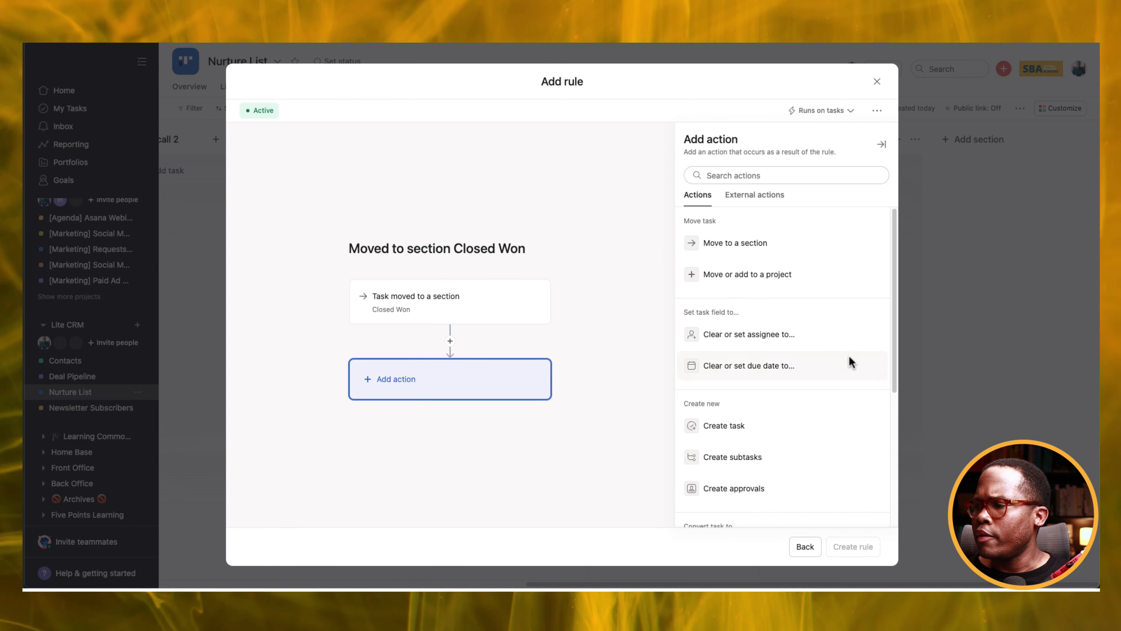
scroll(805, 351, "down", 3)
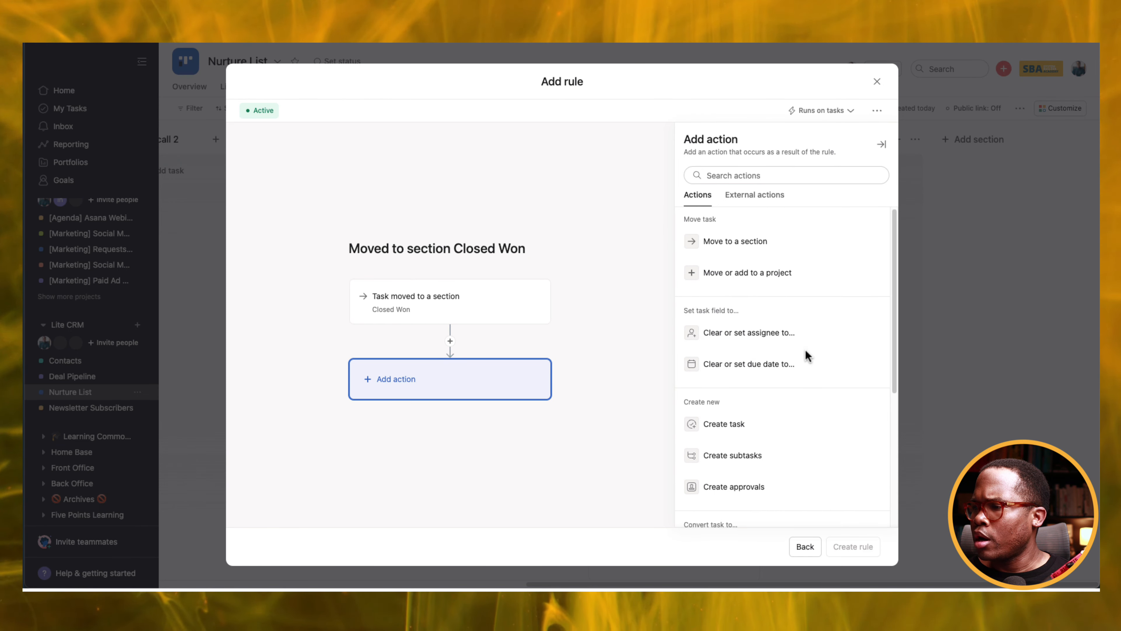
scroll(806, 349, "down", 3)
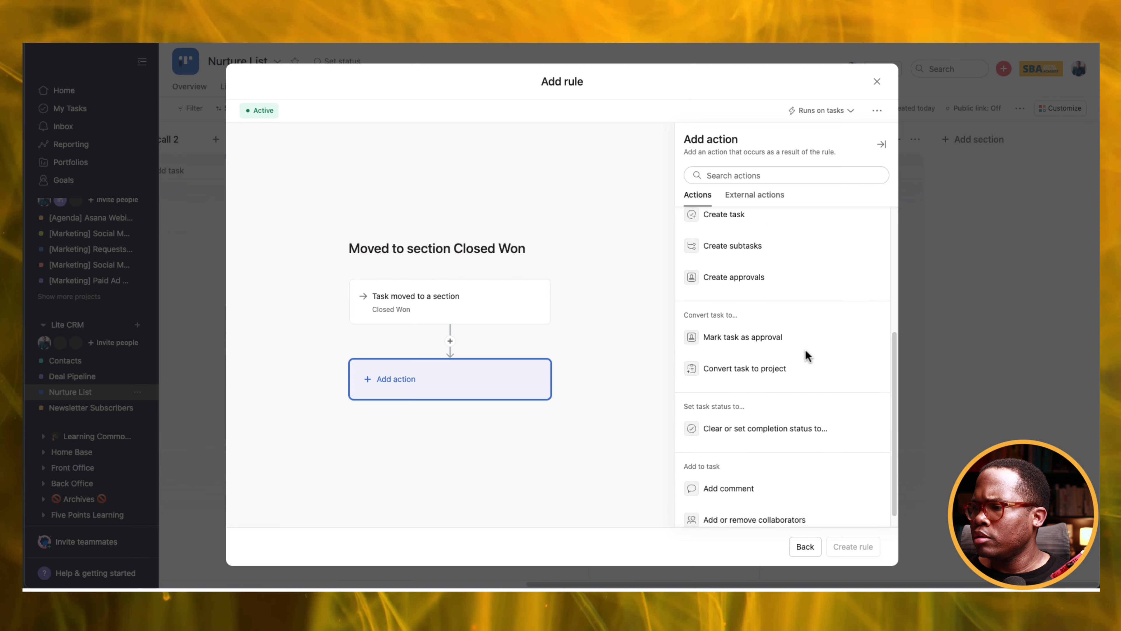
scroll(754, 422, "up", 6)
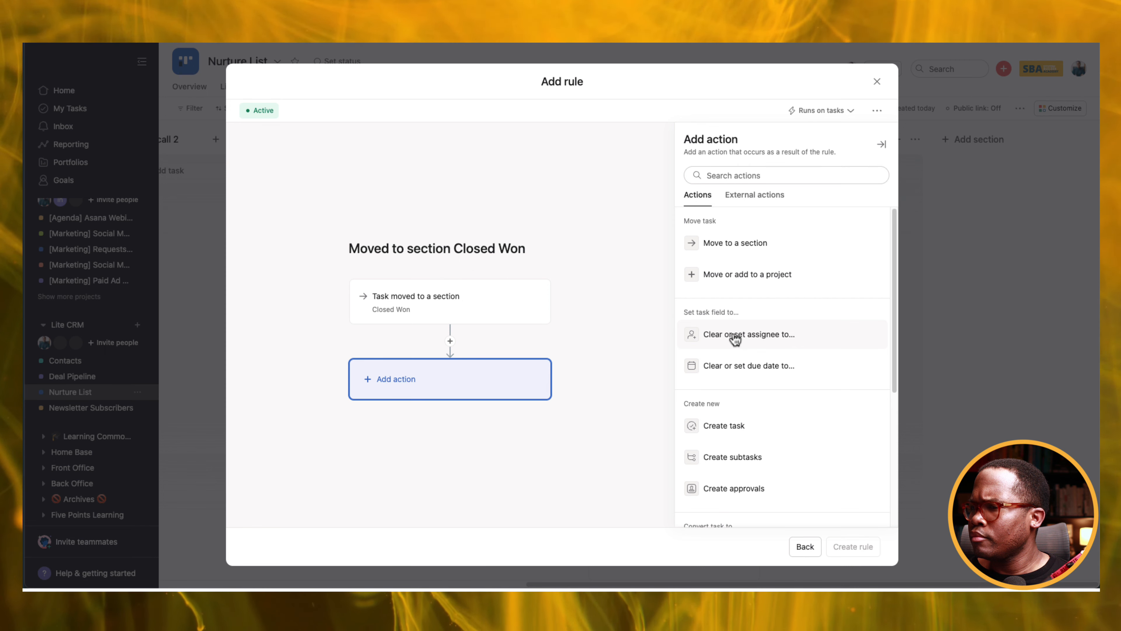
scroll(735, 340, "down", 6)
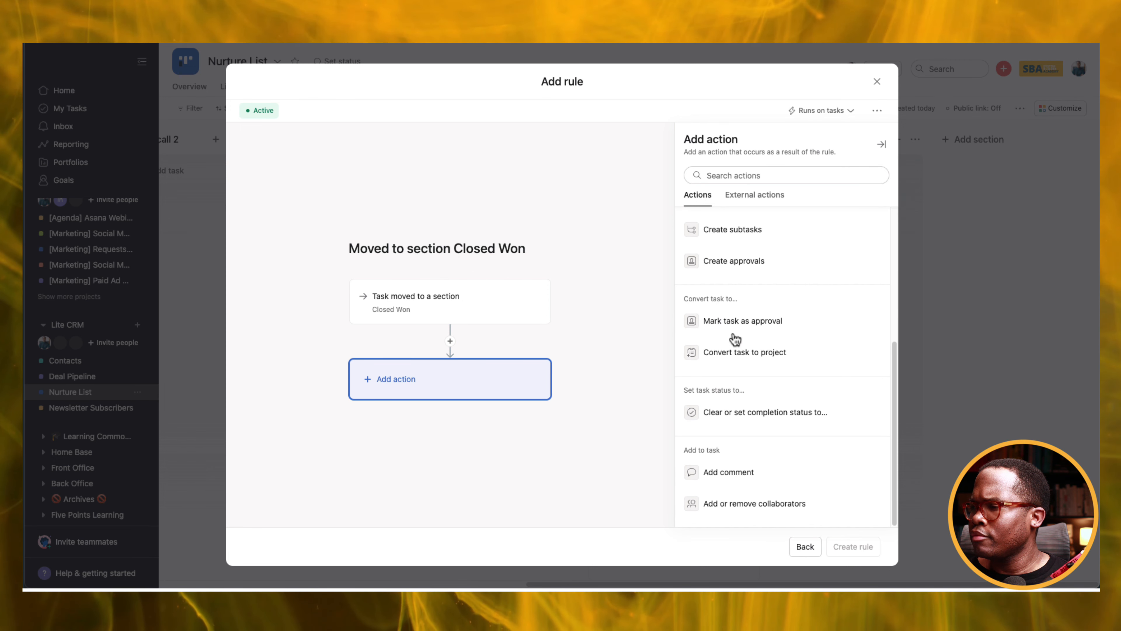
left_click(877, 84)
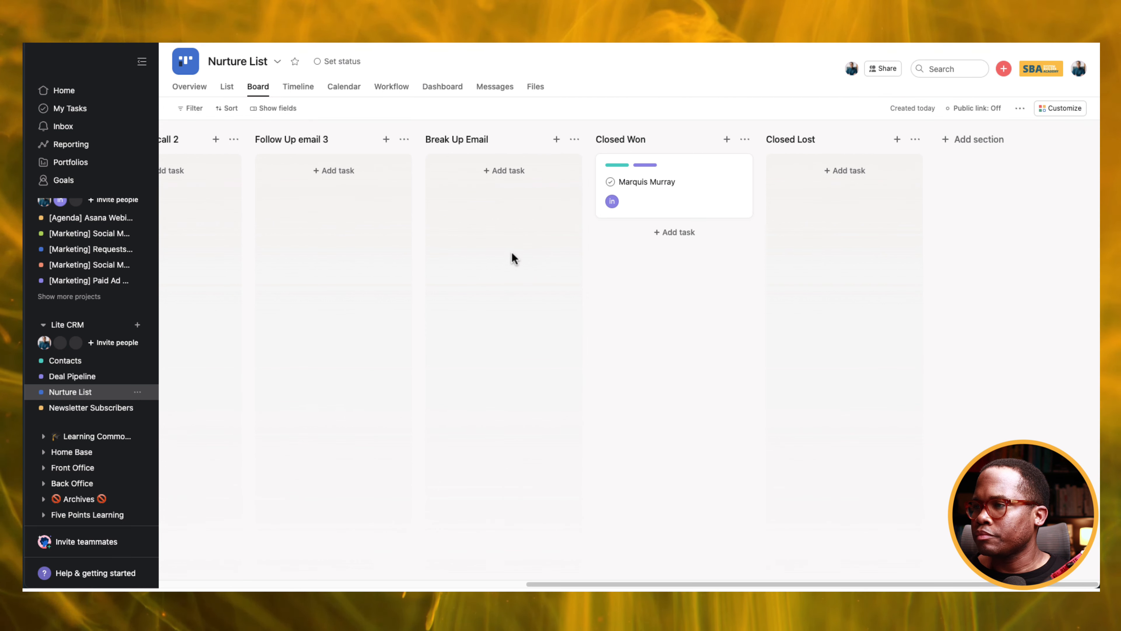
left_click_drag(698, 202, 644, 205)
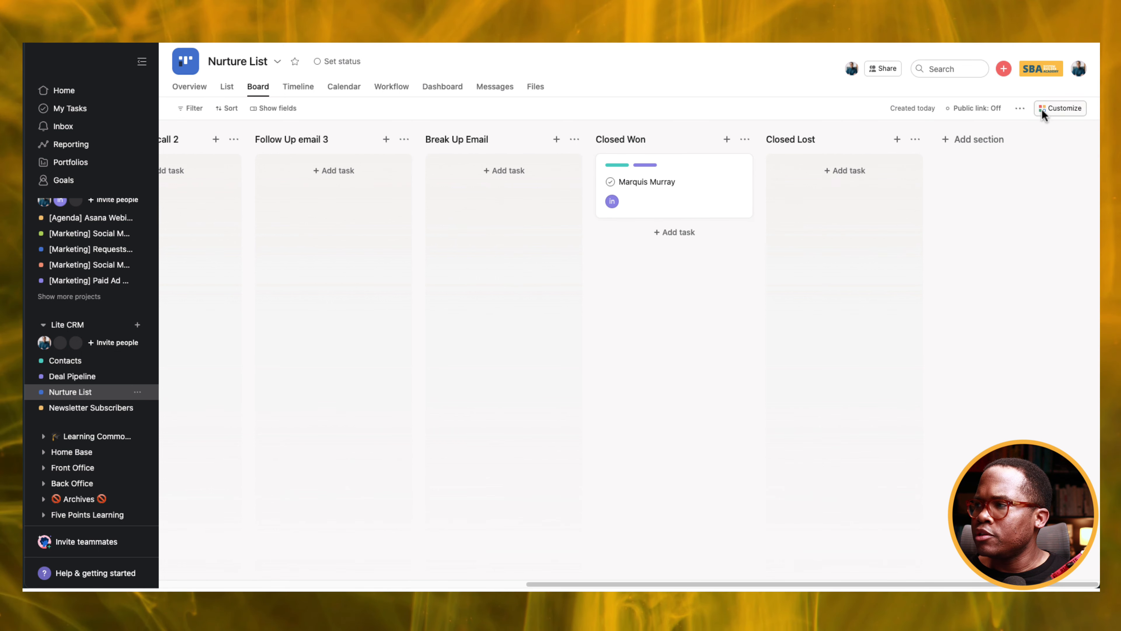
Add the Deal Status custom field from the library to Nurture List.
left_click(1054, 112)
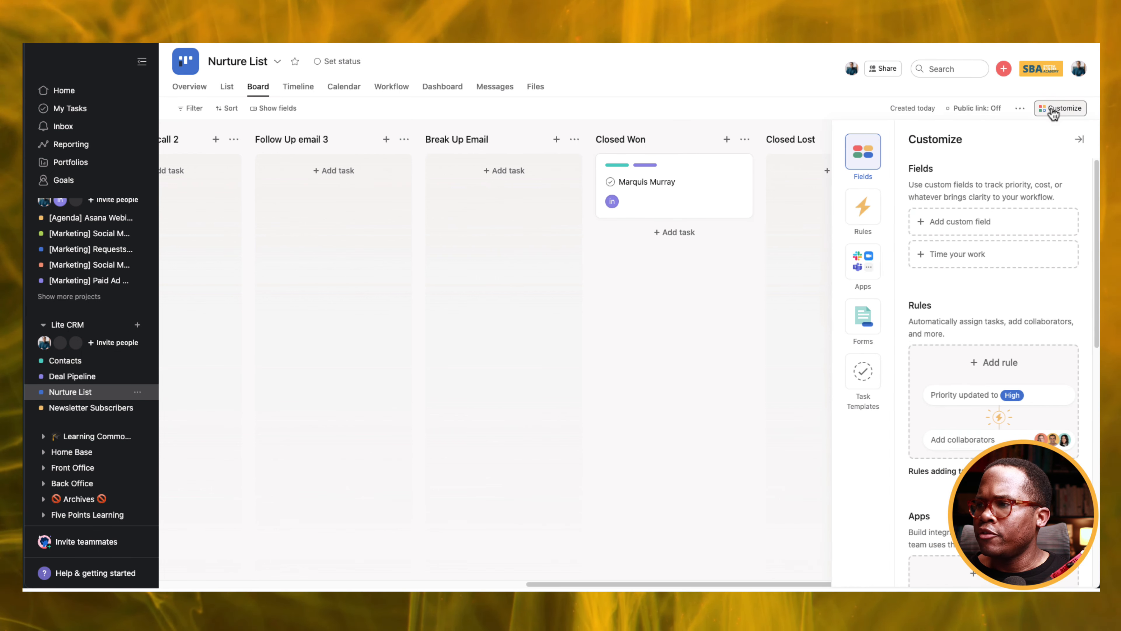
left_click(968, 225)
left_click(513, 129)
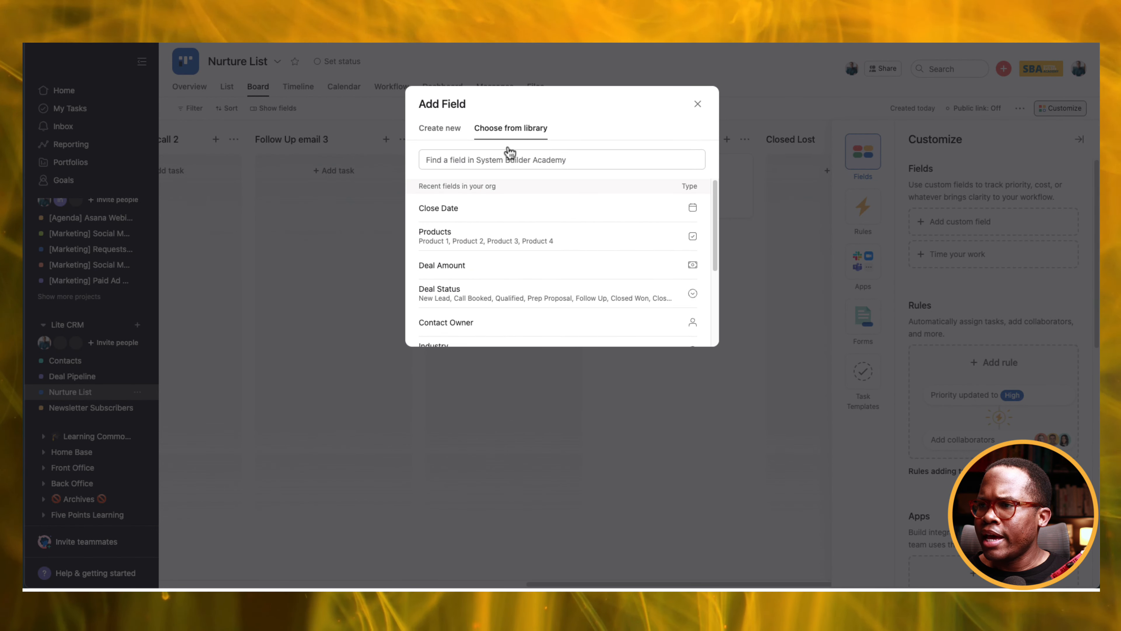
type("deal")
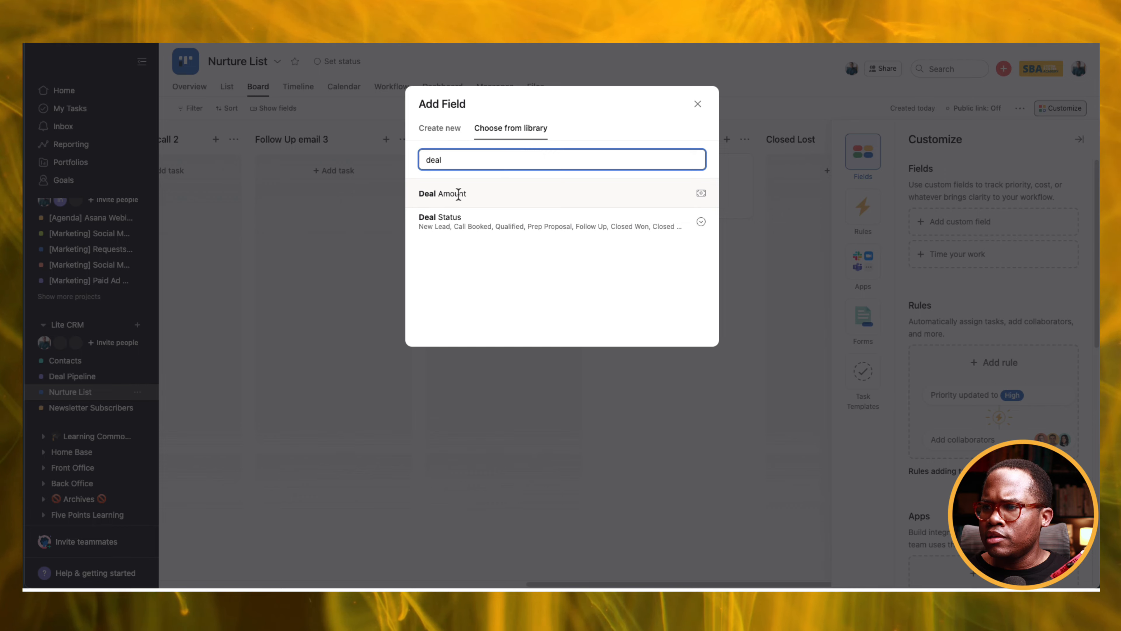
left_click(453, 221)
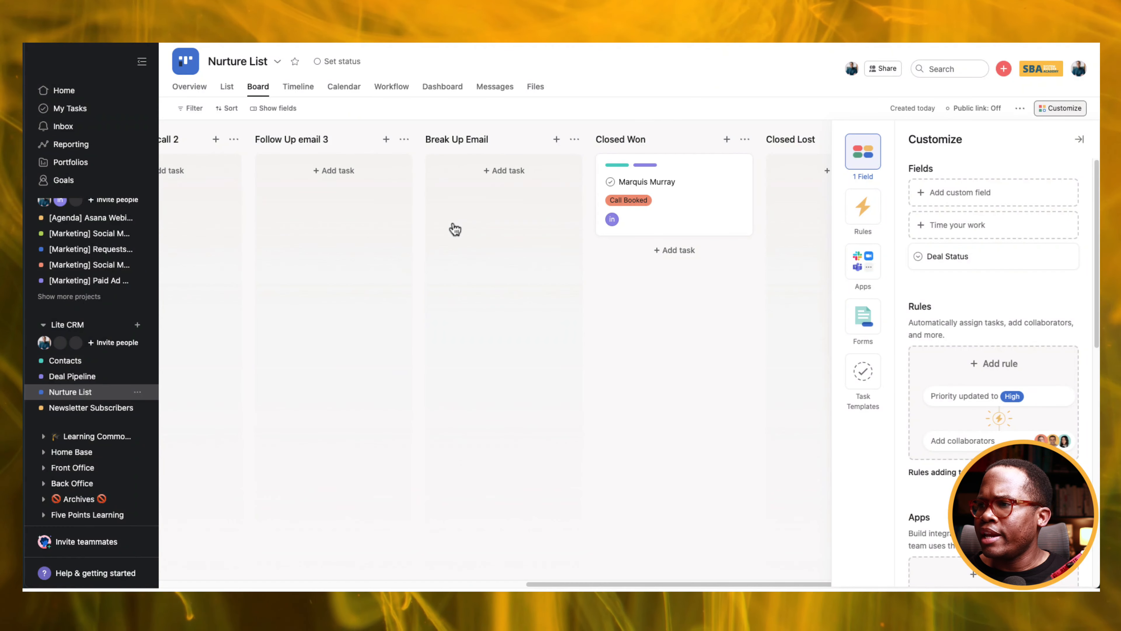
Create a Closed Won section rule that sets Deal Status to Closed Won.
left_click(853, 216)
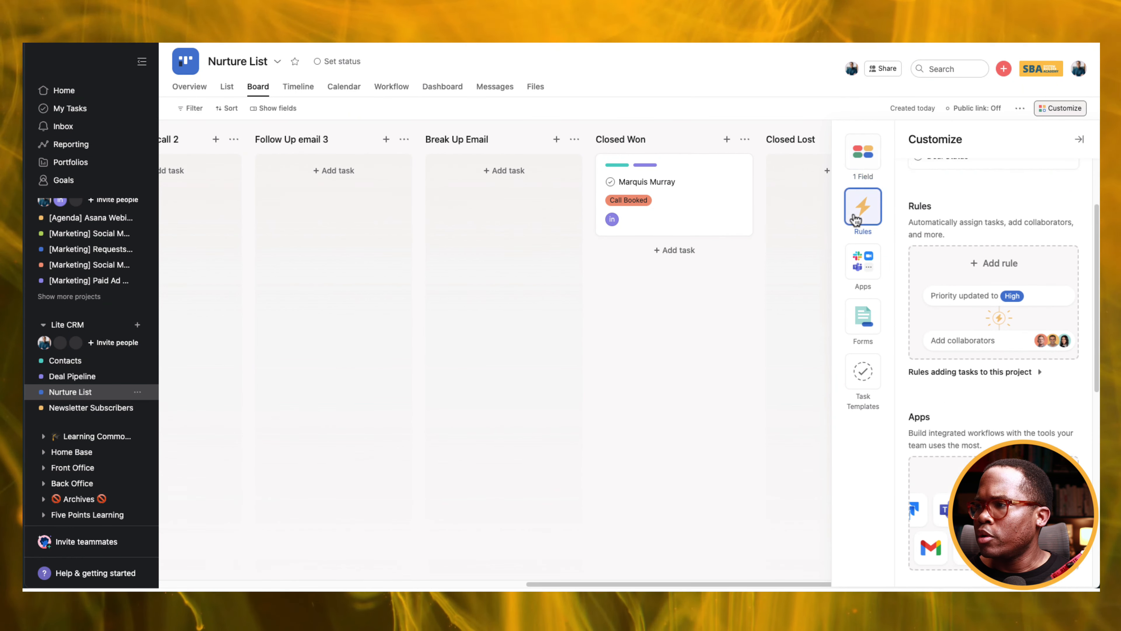
left_click(967, 286)
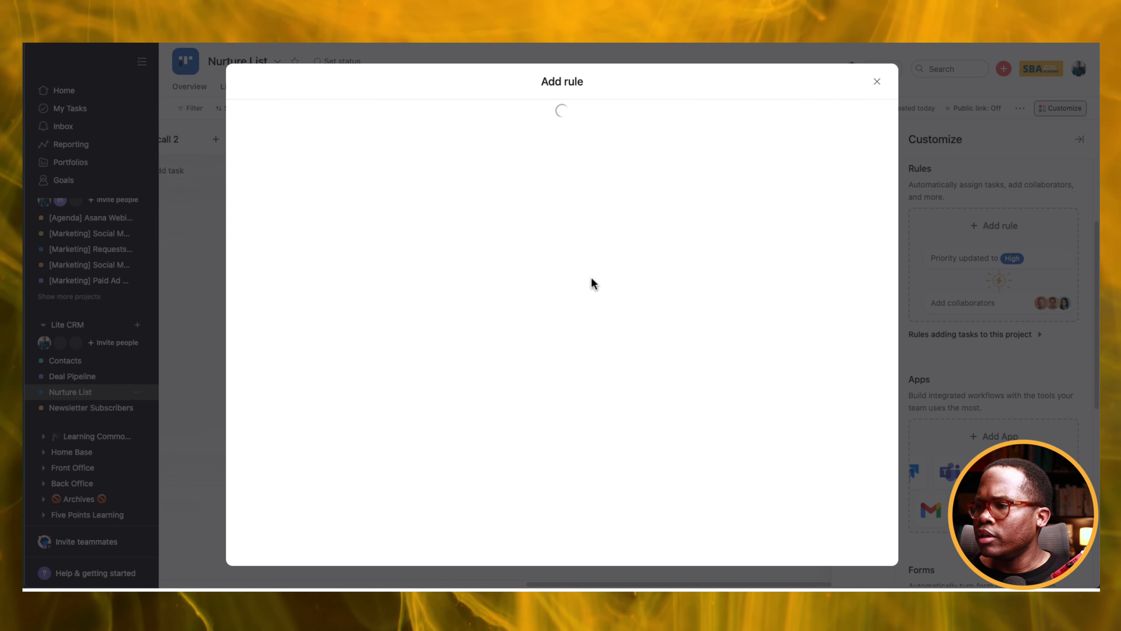
left_click(877, 81)
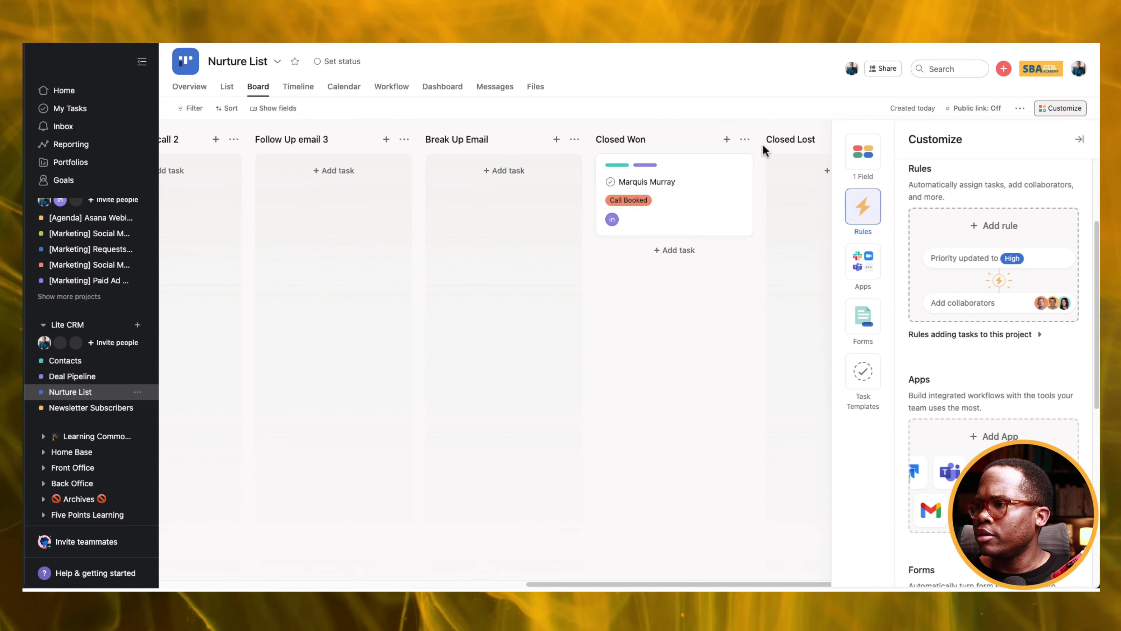
left_click(744, 139)
left_click(765, 162)
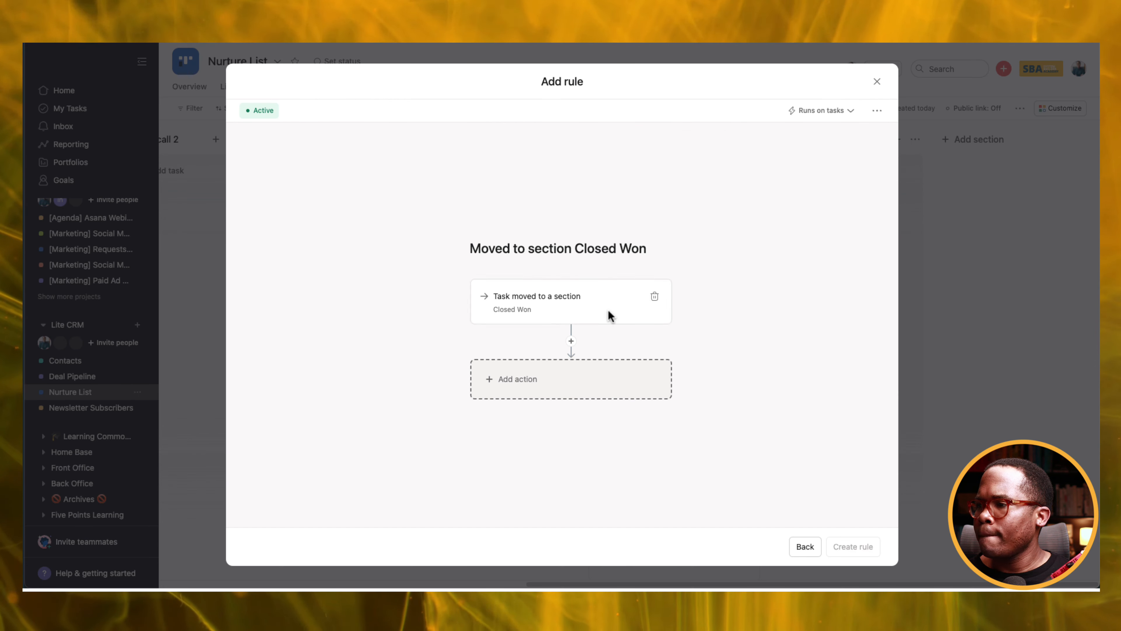
left_click(561, 376)
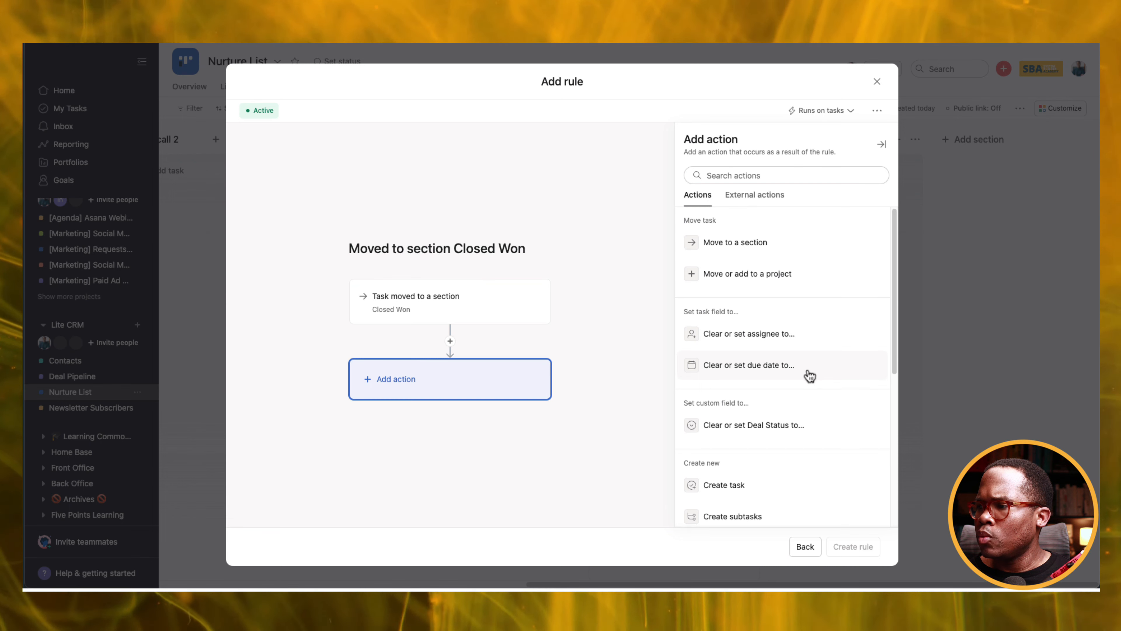
left_click(790, 428)
left_click(790, 248)
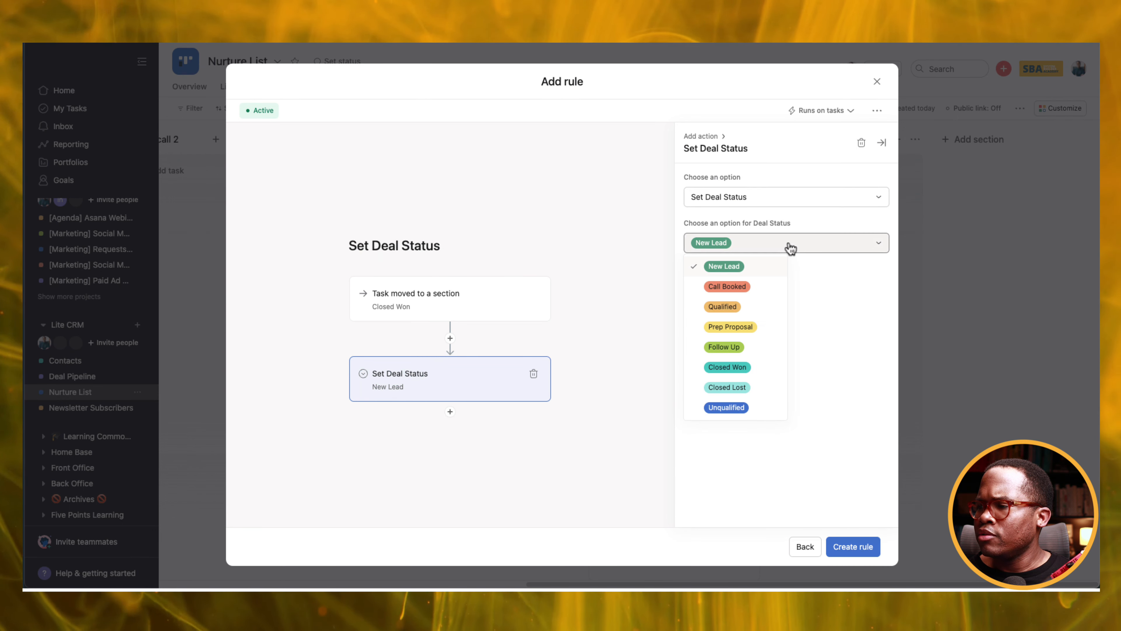
left_click(744, 367)
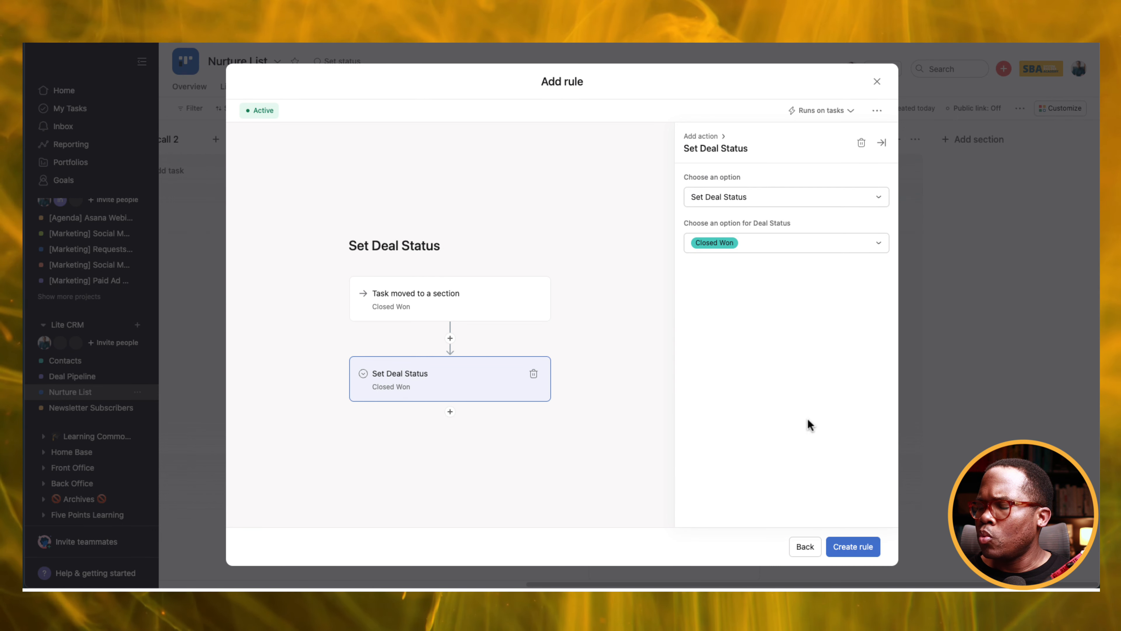
left_click(844, 549)
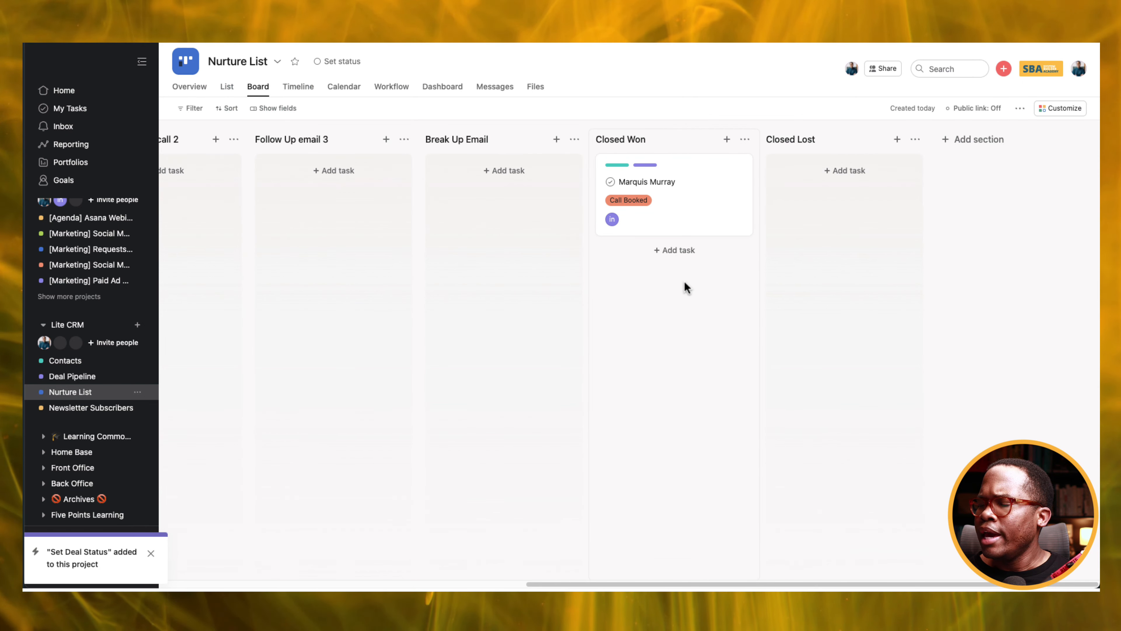
left_click(70, 377)
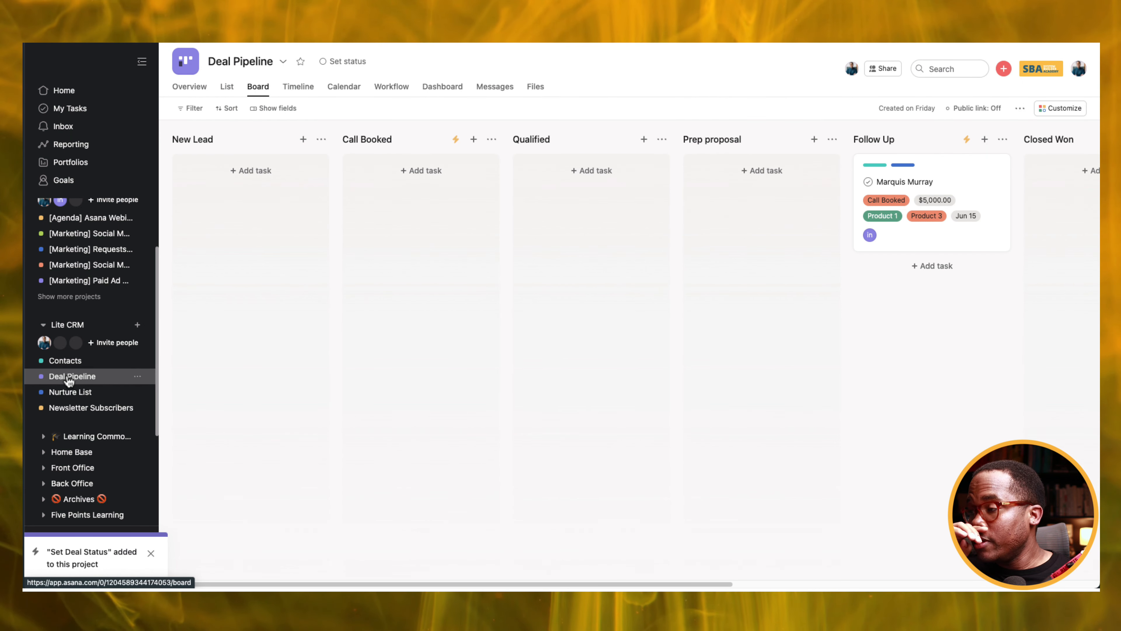
Start a Closed Won rule whose actions set Deal Status to Closed Won and move the task to Closed Won.
left_click_drag(597, 584, 871, 556)
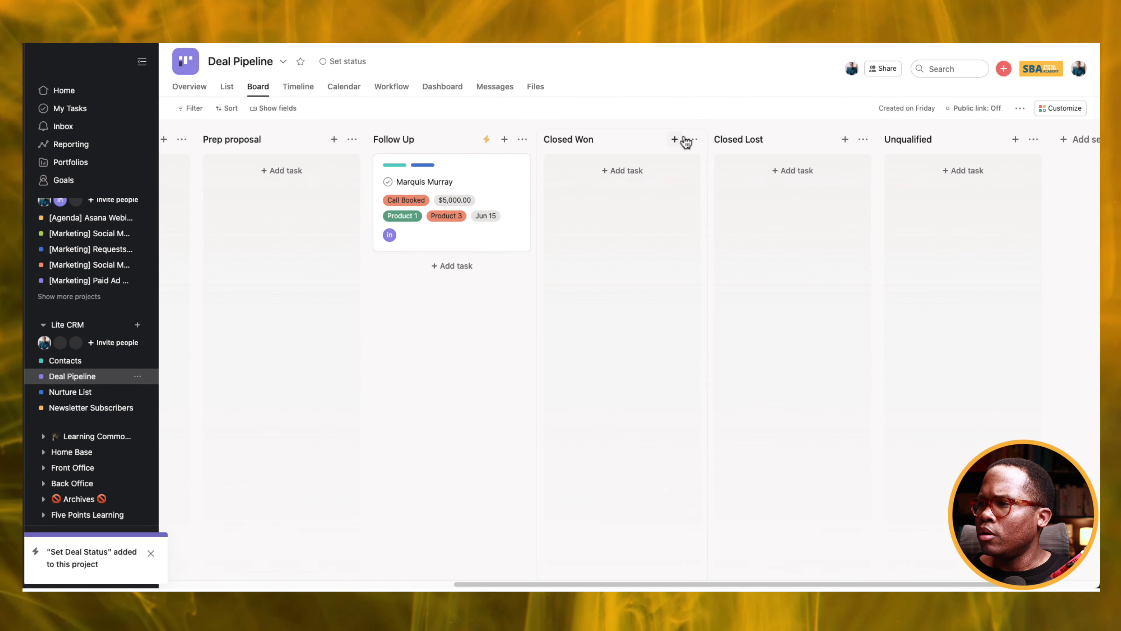
left_click(692, 140)
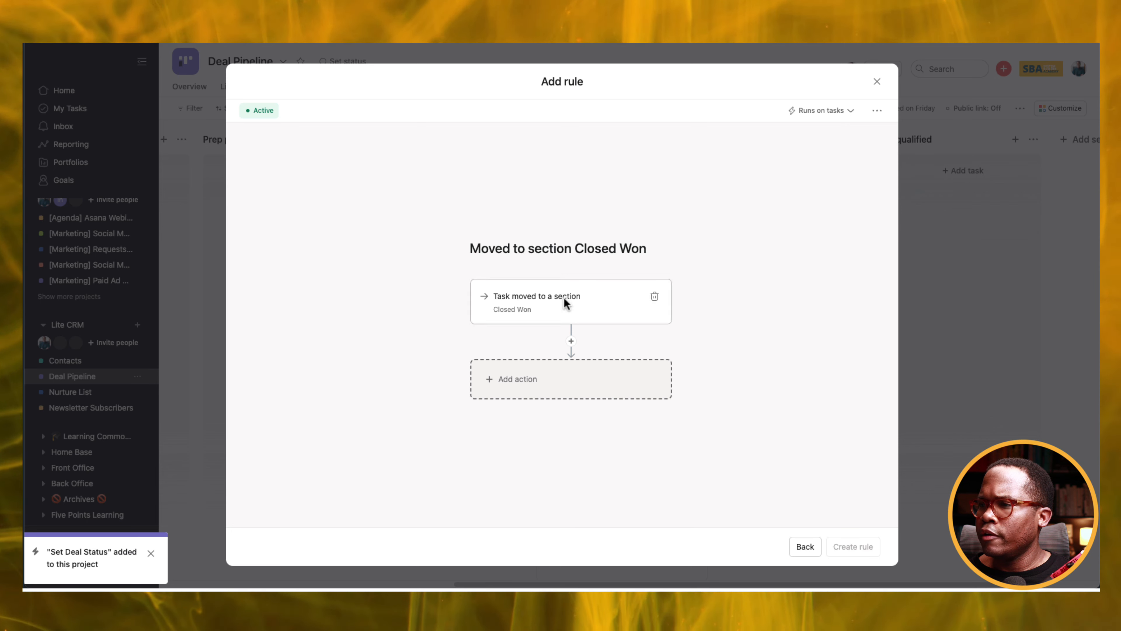
left_click(578, 378)
scroll(765, 409, "down", 3)
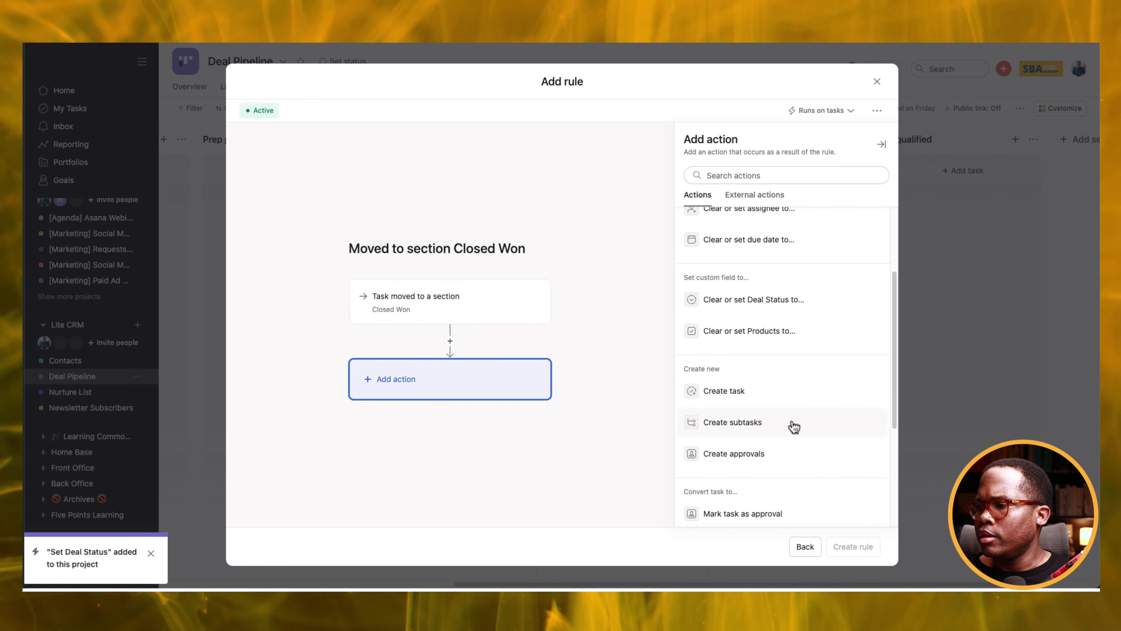
left_click(770, 305)
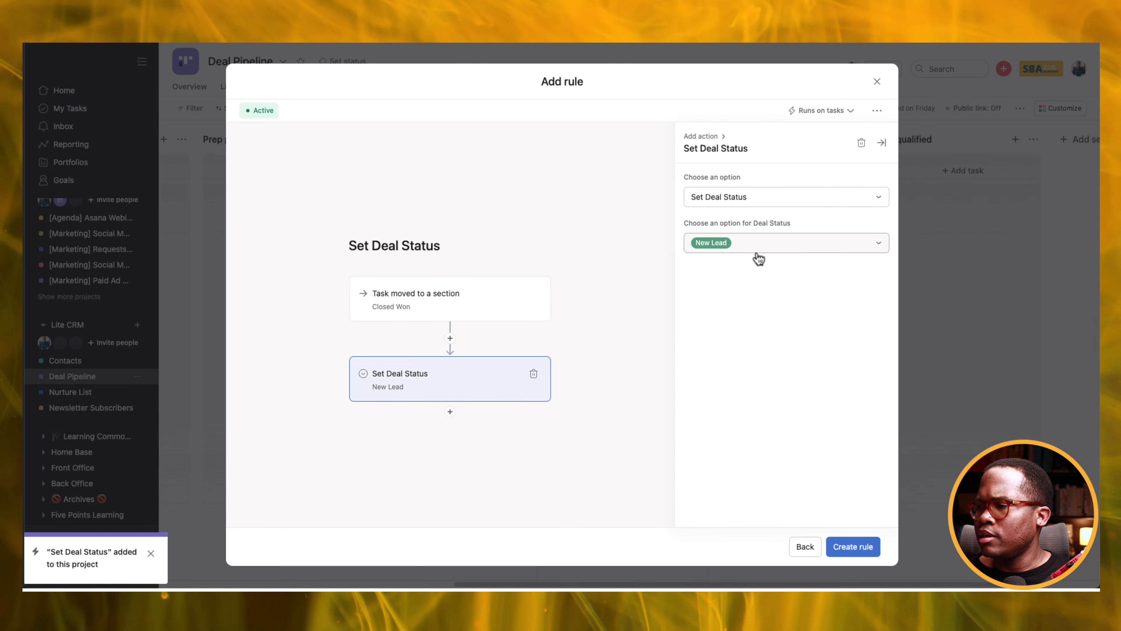
left_click(756, 247)
left_click(746, 367)
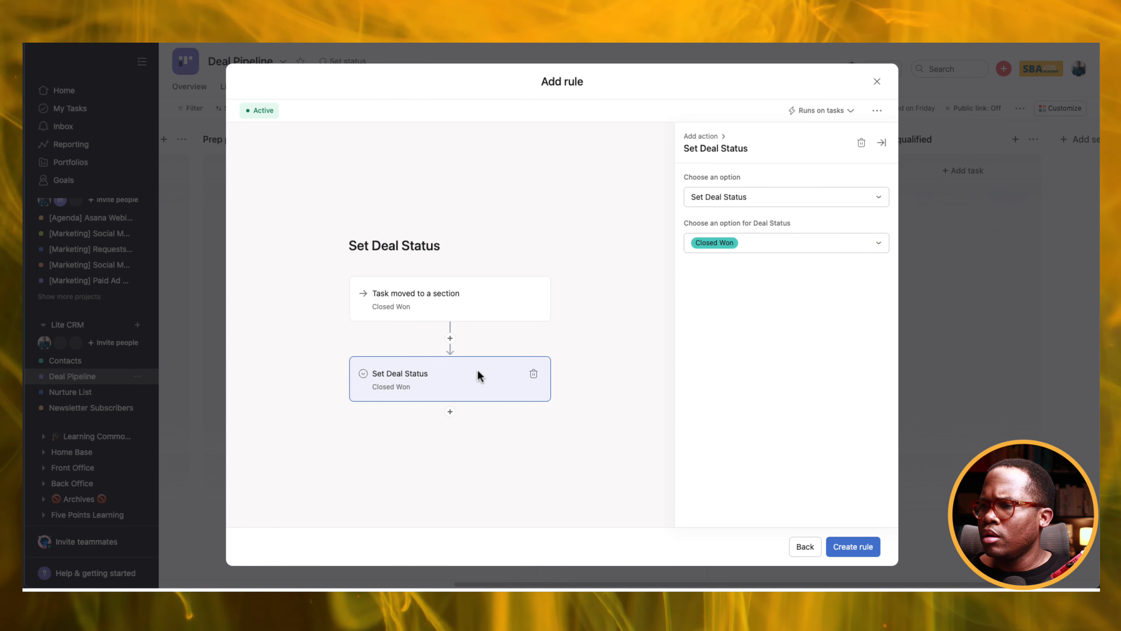
left_click(450, 412)
left_click(754, 248)
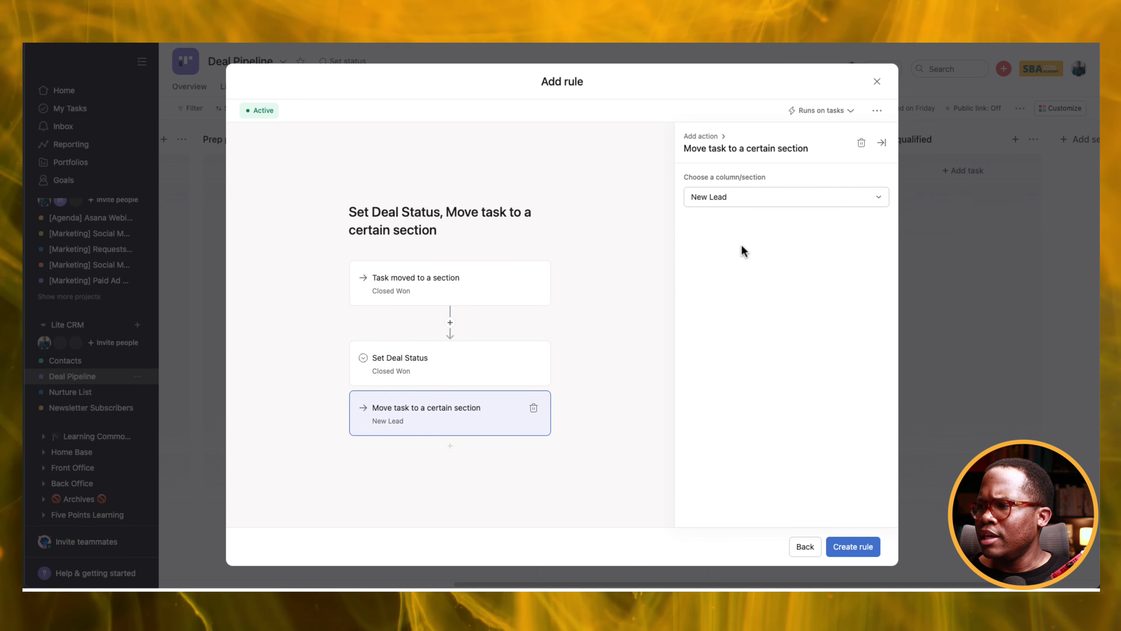
left_click(707, 200)
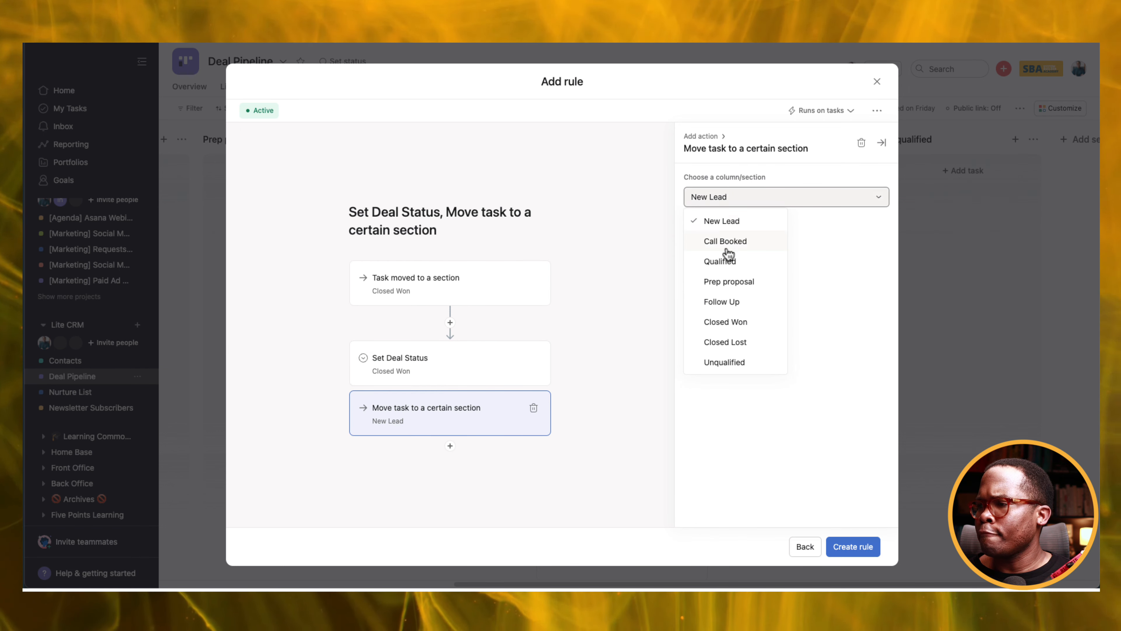
left_click(726, 322)
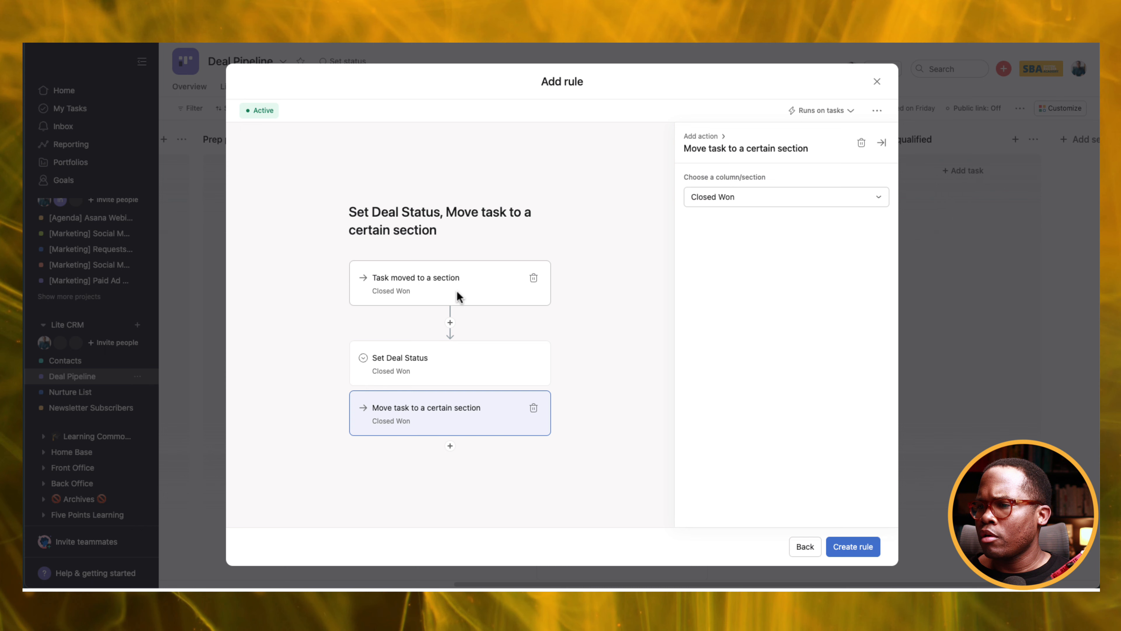
Add a 'Deal Status is Closed Won' trigger, fire on any trigger, and create the rule.
left_click(451, 323)
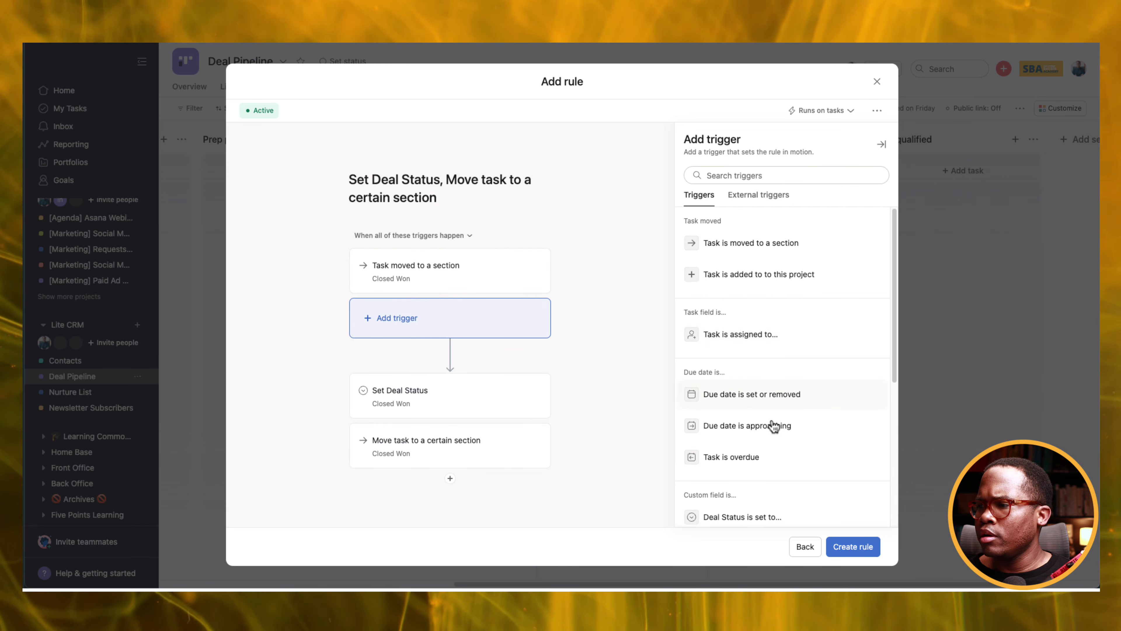
scroll(763, 407, "down", 3)
left_click(760, 397)
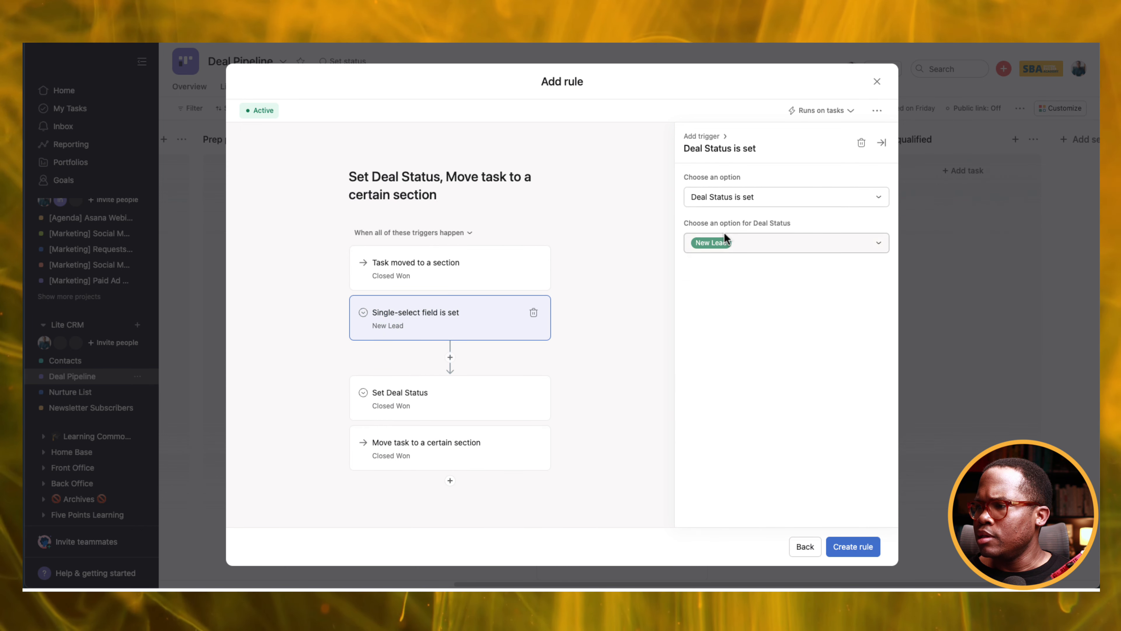
left_click(738, 245)
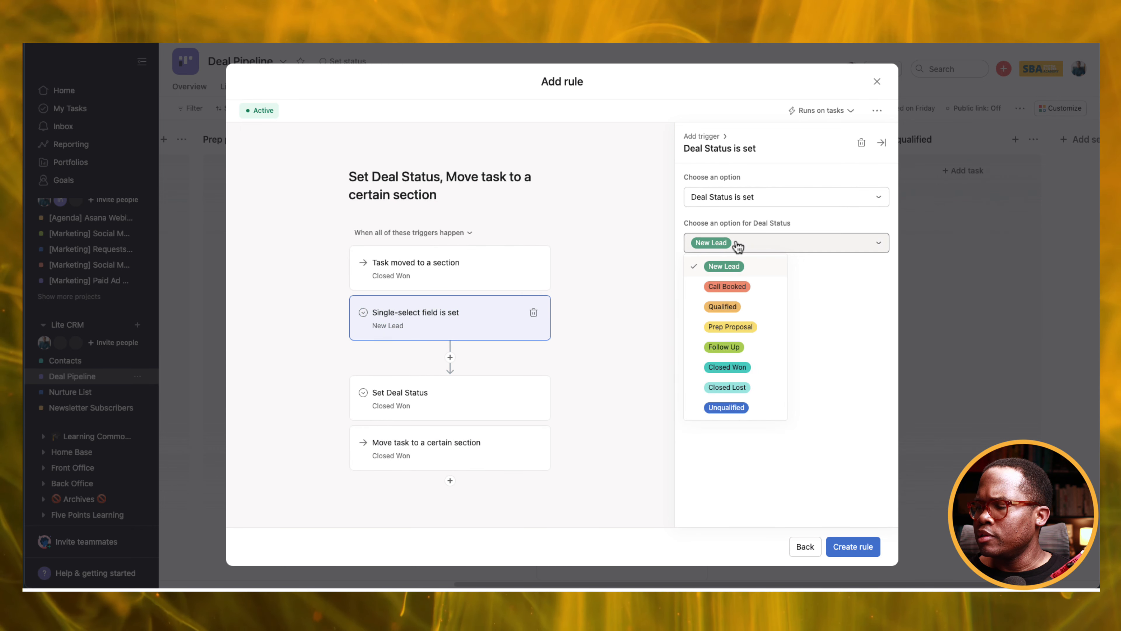
left_click(734, 368)
left_click(446, 233)
left_click(419, 277)
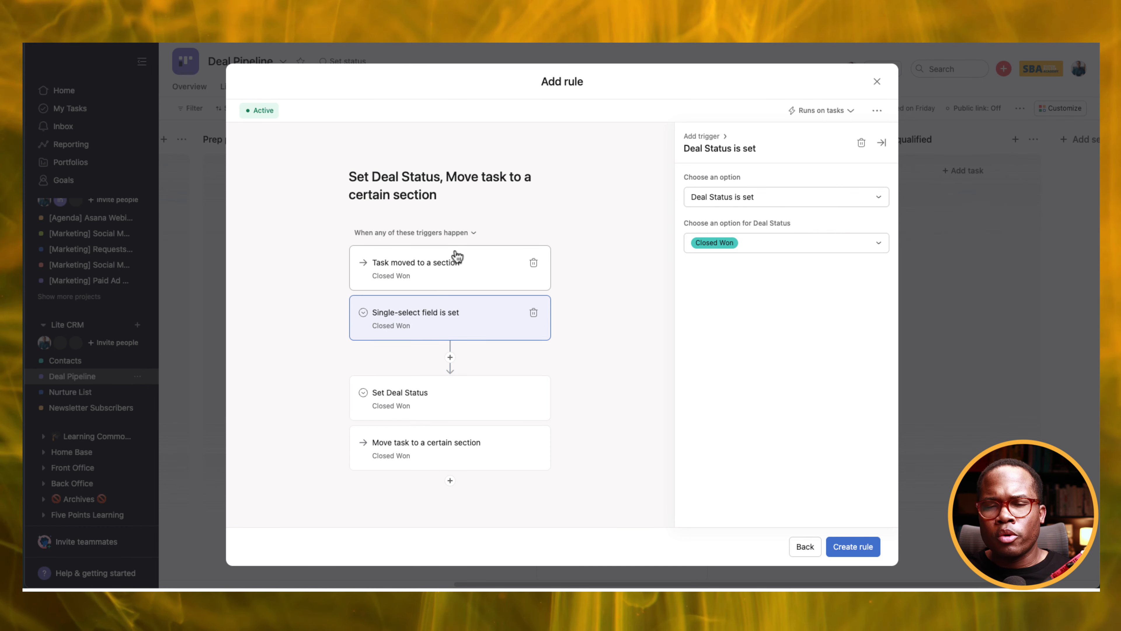
left_click(853, 547)
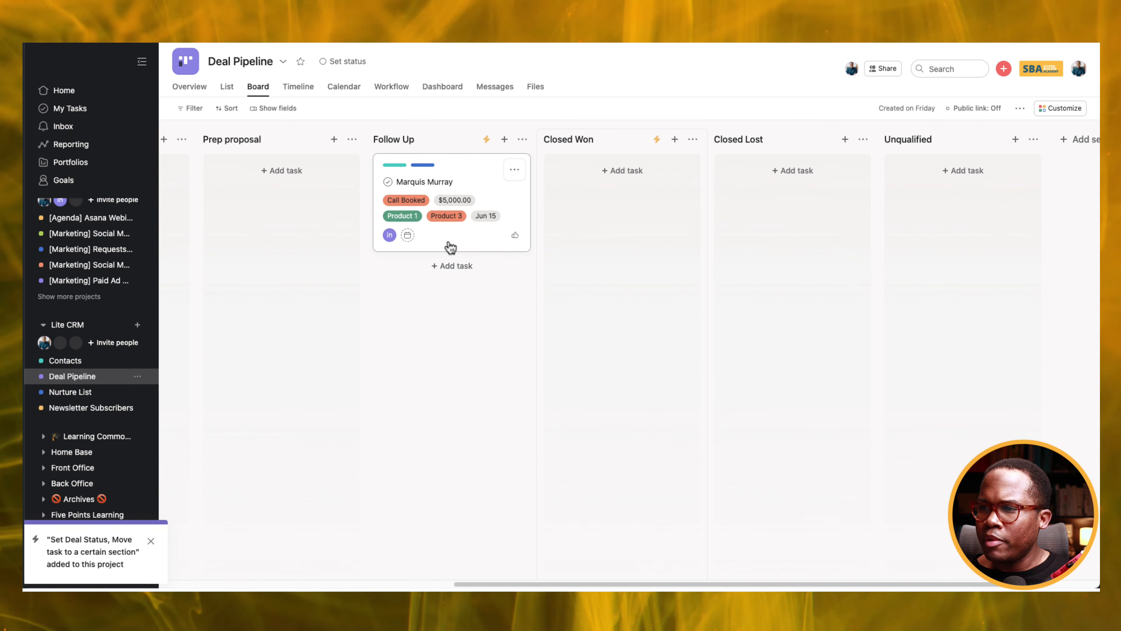
Drag the Follow Up deal into Closed Won, check it in Nurture List, then return to Deal Pipeline.
left_click_drag(450, 247, 599, 246)
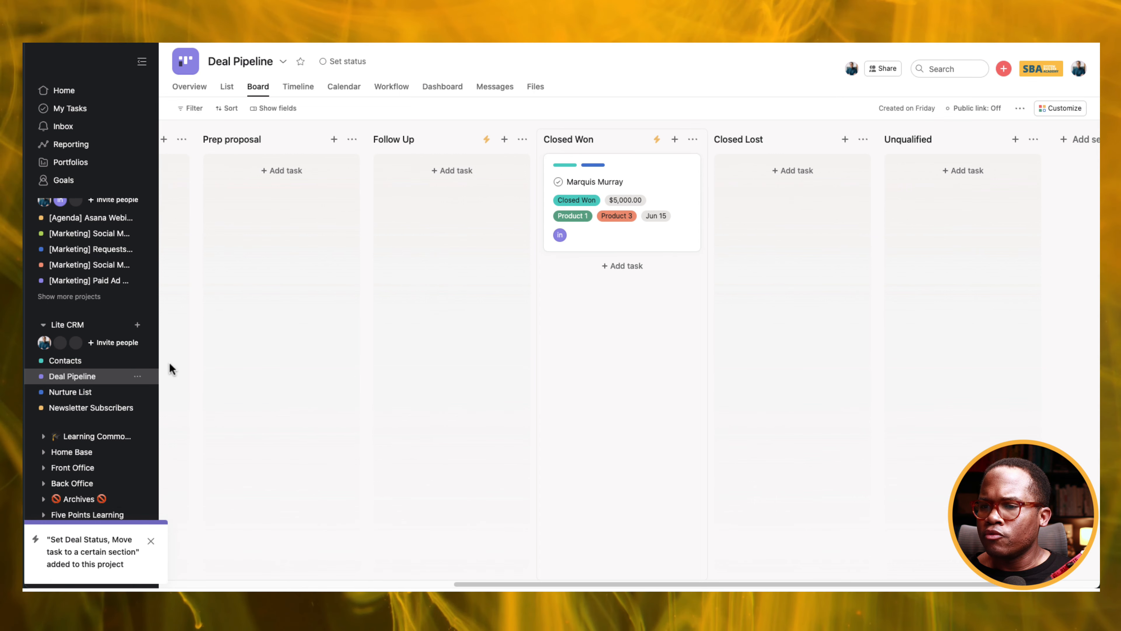
left_click(90, 391)
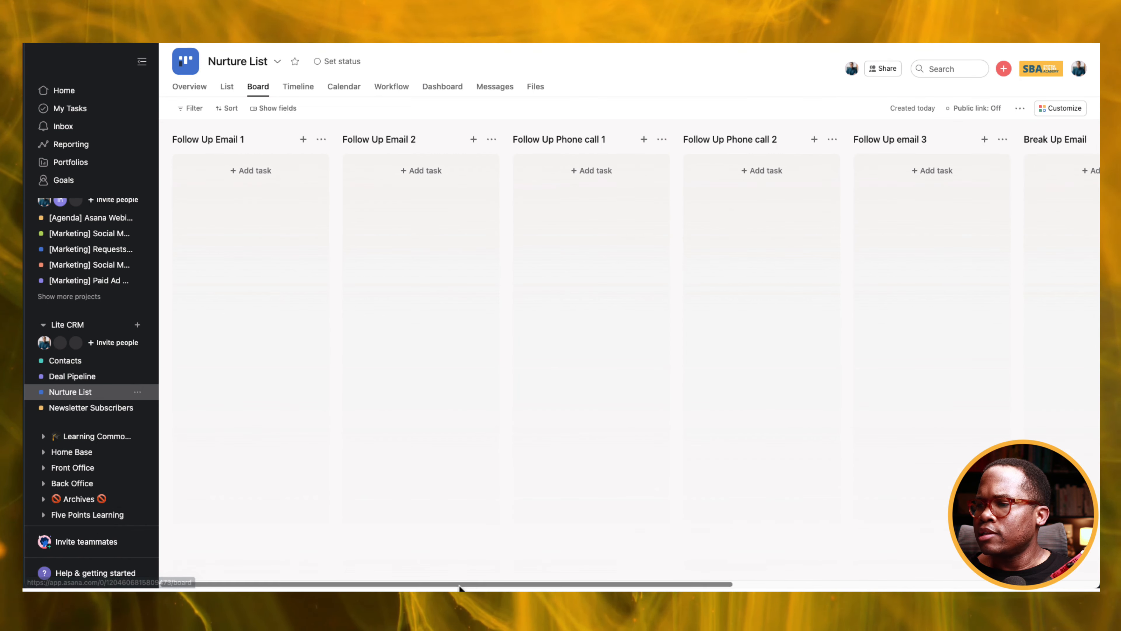
left_click_drag(462, 585, 790, 557)
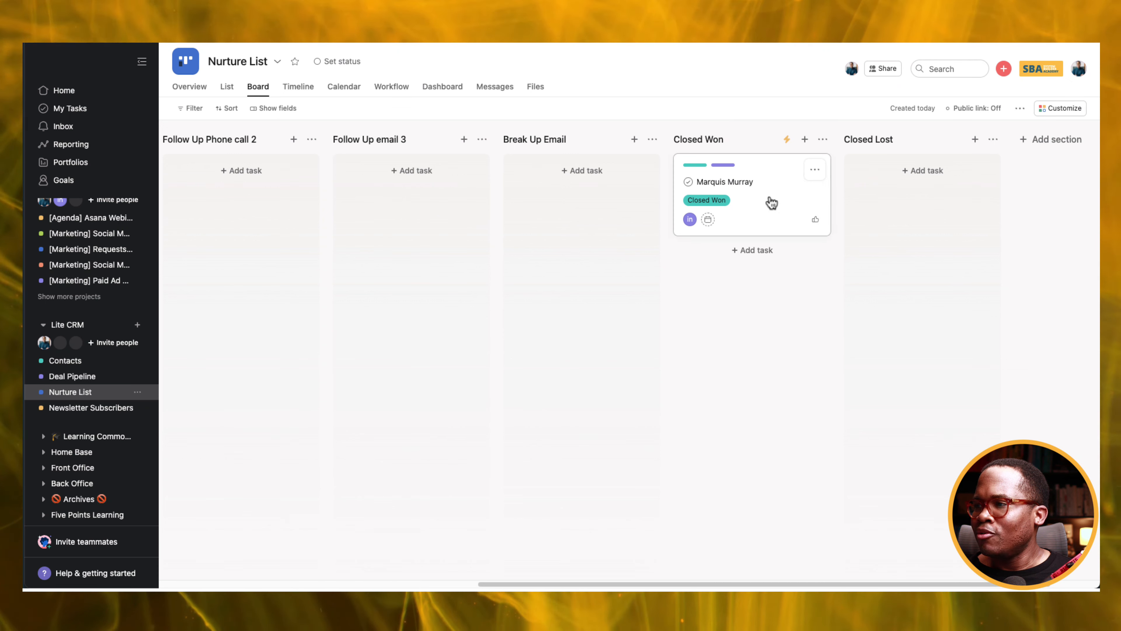
left_click(72, 376)
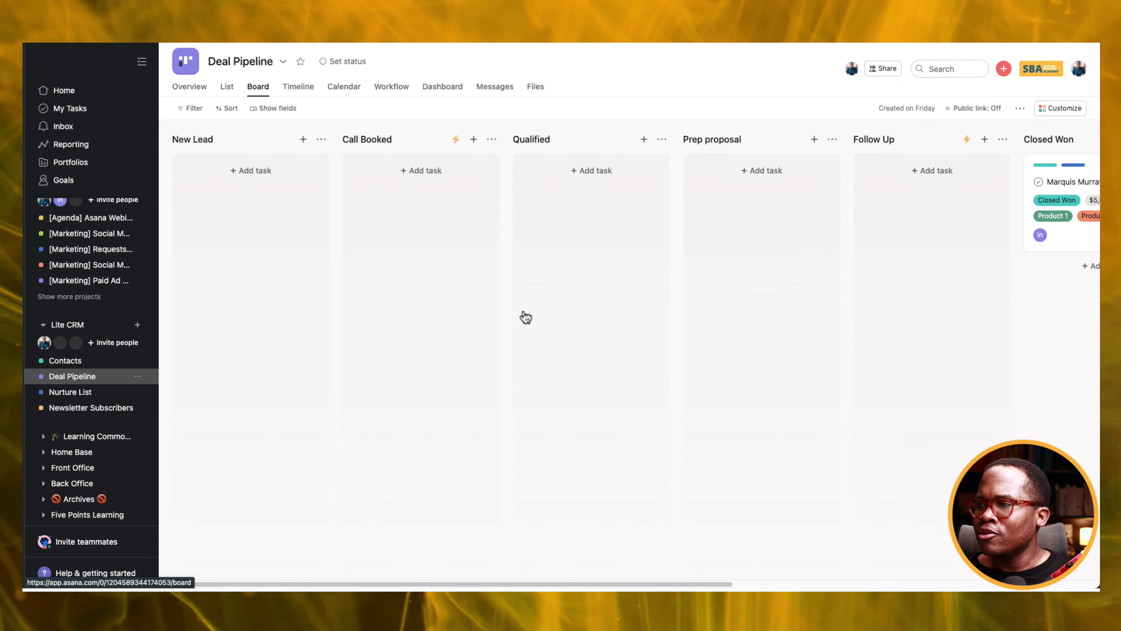
left_click_drag(657, 584, 912, 574)
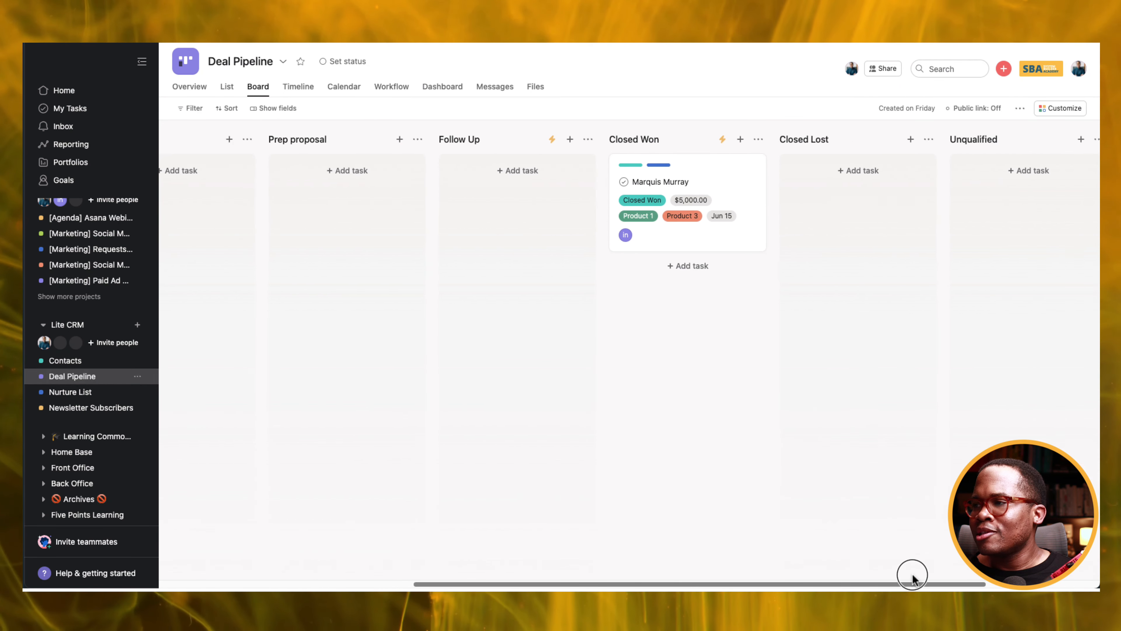
left_click(756, 139)
left_click(775, 162)
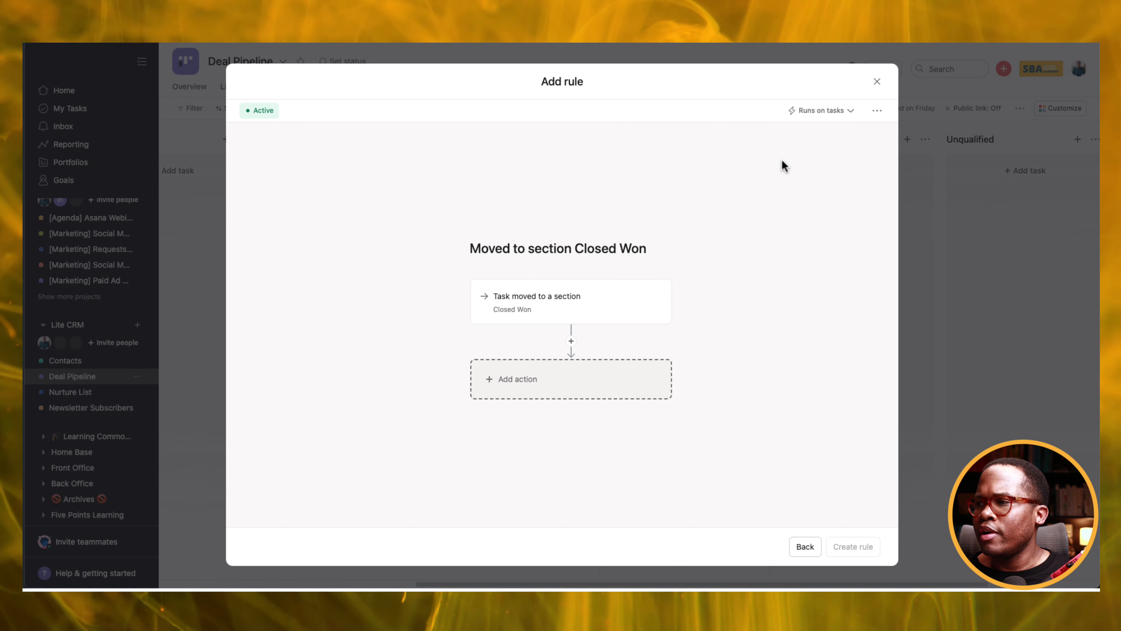
left_click(617, 387)
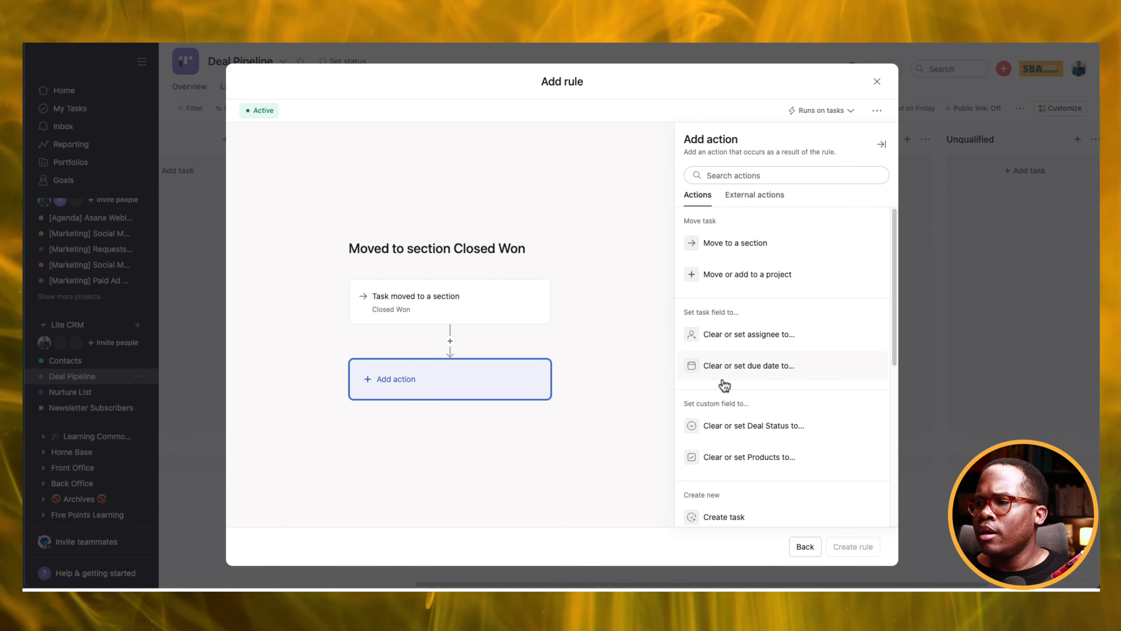
scroll(724, 385, "down", 3)
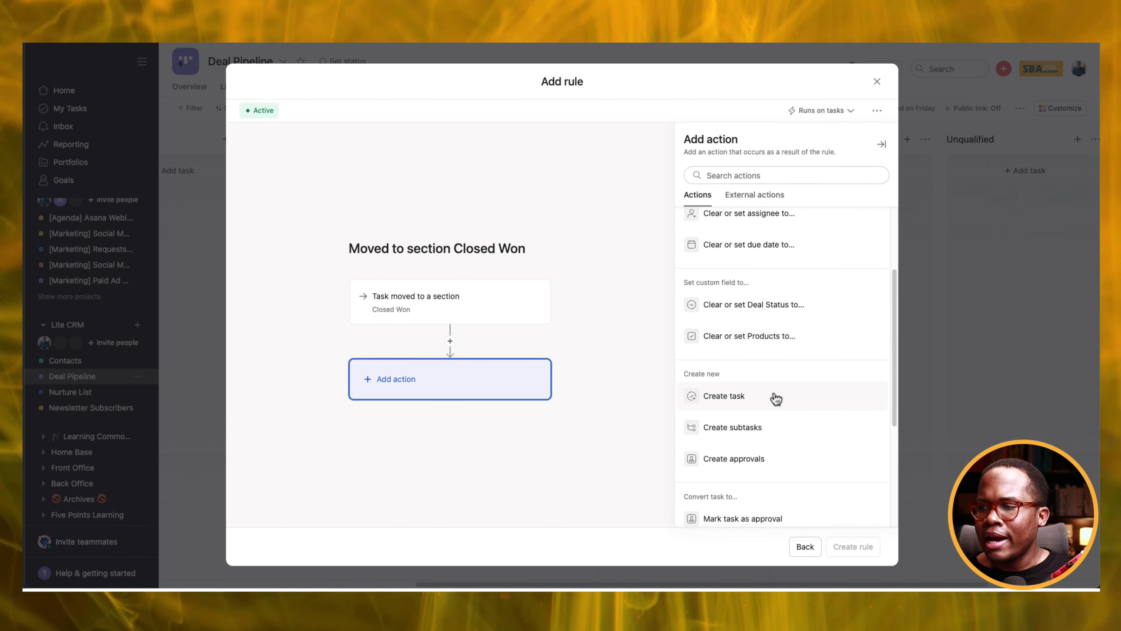
scroll(775, 399, "down", 3)
scroll(794, 411, "down", 1)
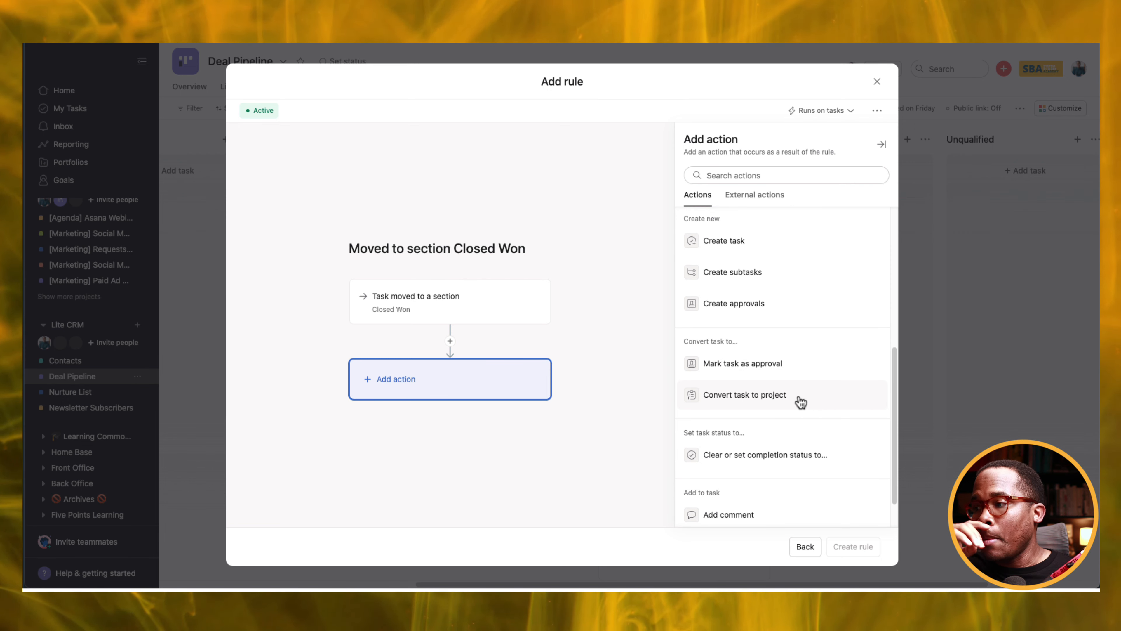
scroll(801, 401, "down", 1)
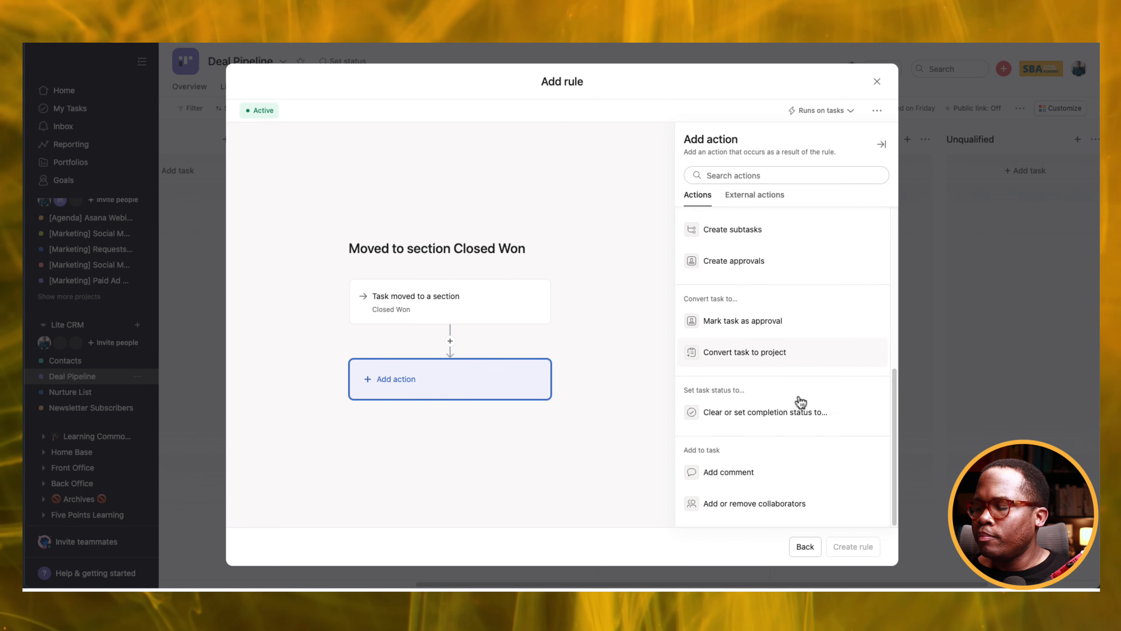
scroll(800, 400, "up", 1)
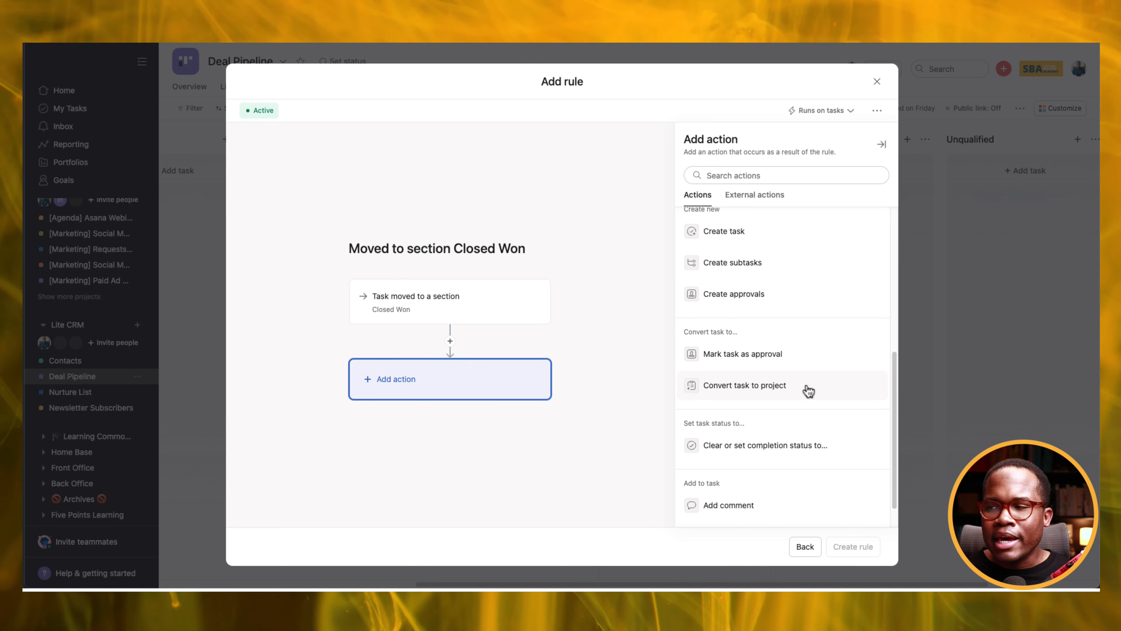
scroll(809, 392, "up", 3)
scroll(809, 391, "up", 3)
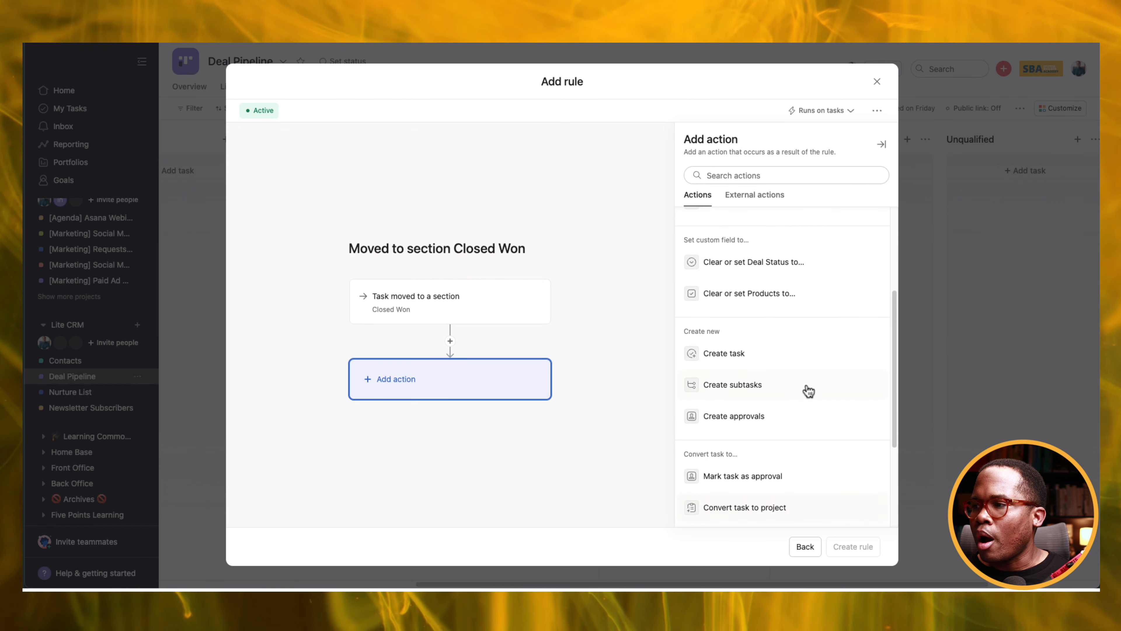
scroll(809, 391, "up", 2)
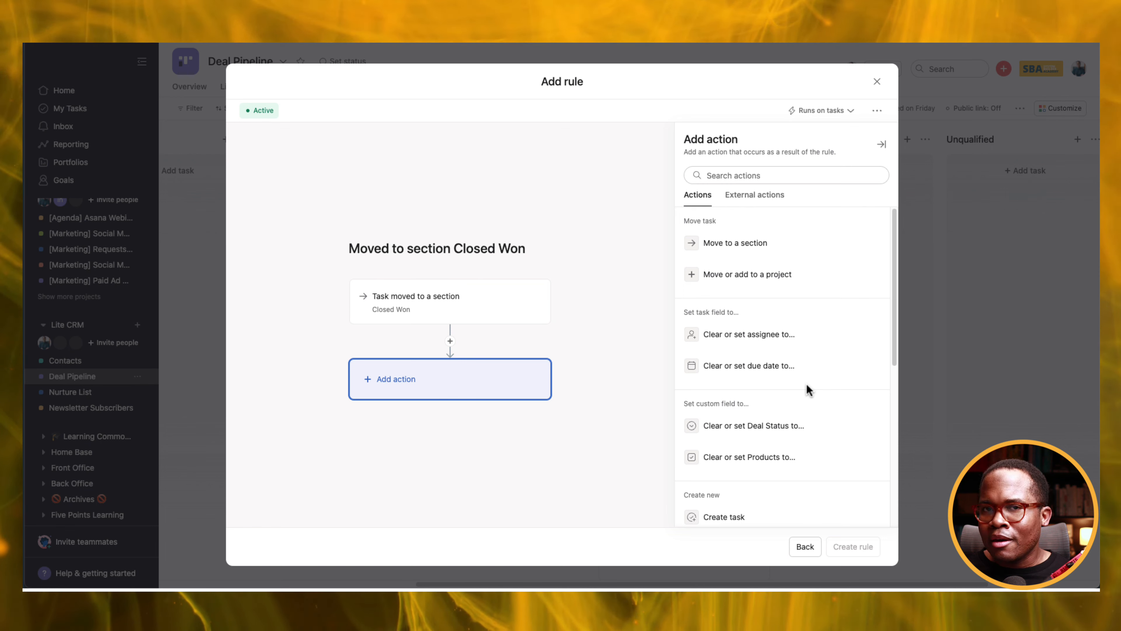
left_click(877, 82)
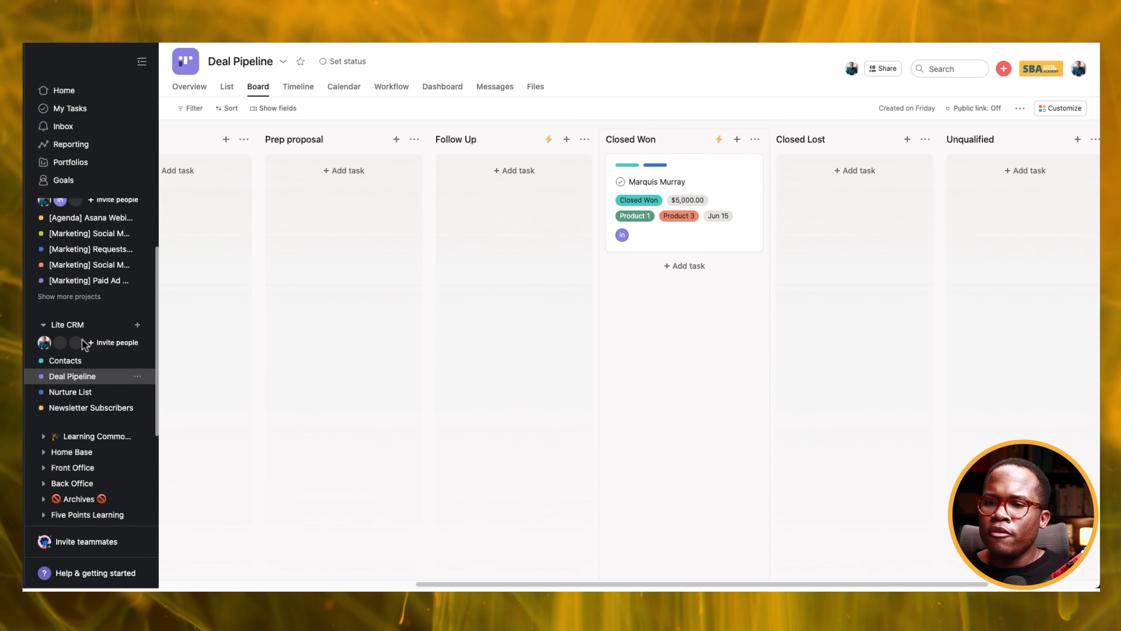
Create a new form in the Contacts project titled 'Email subscriber List'.
left_click(82, 412)
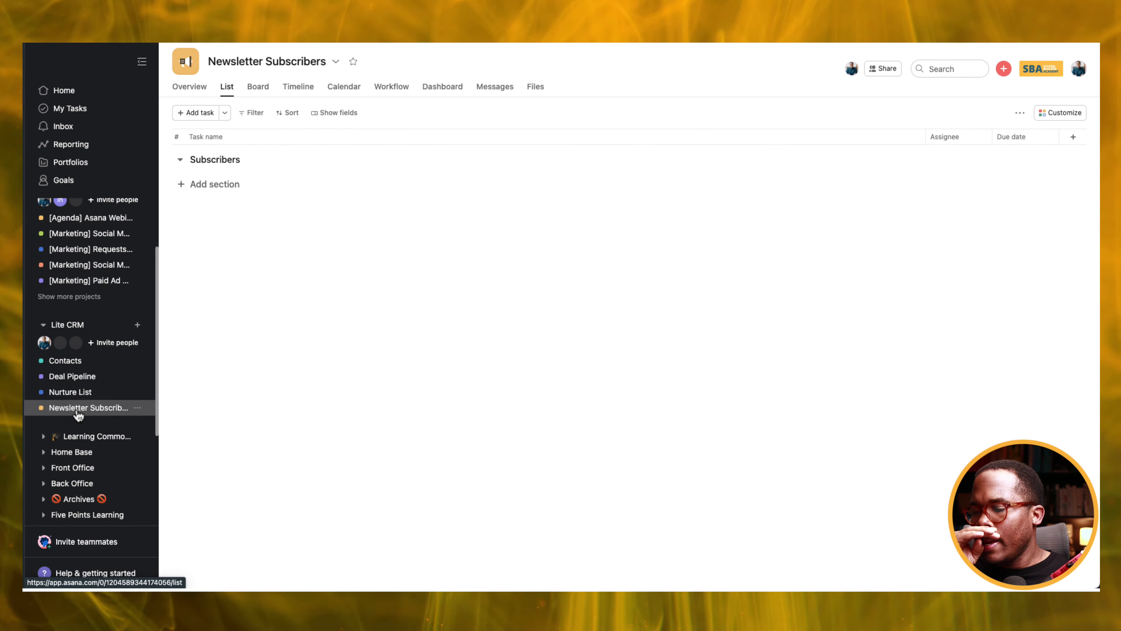
left_click(70, 363)
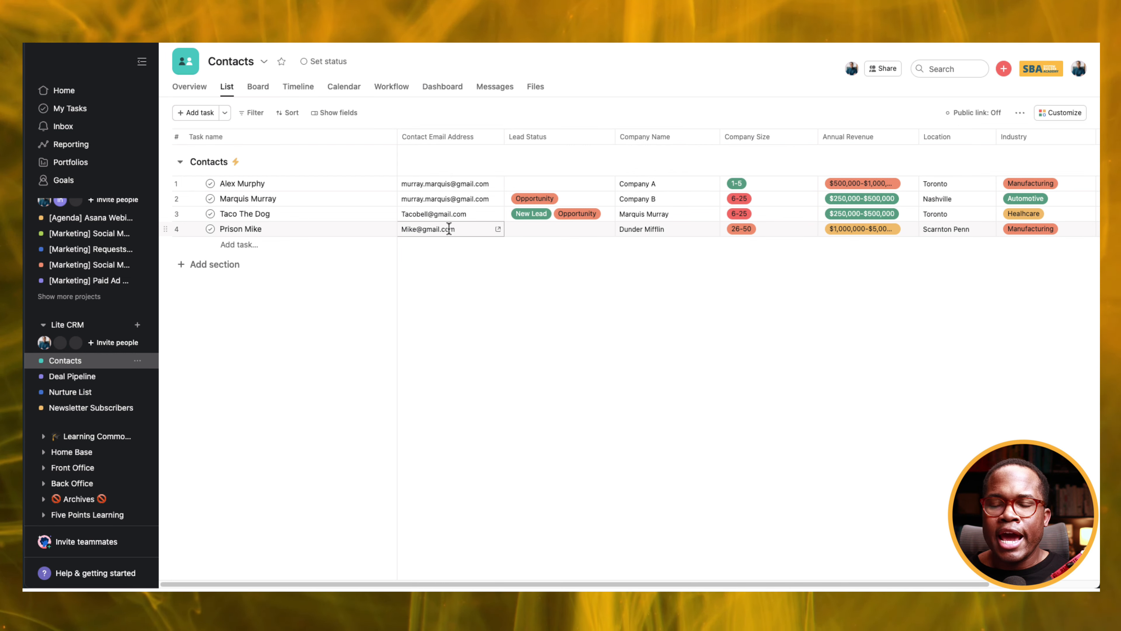
left_click(1064, 113)
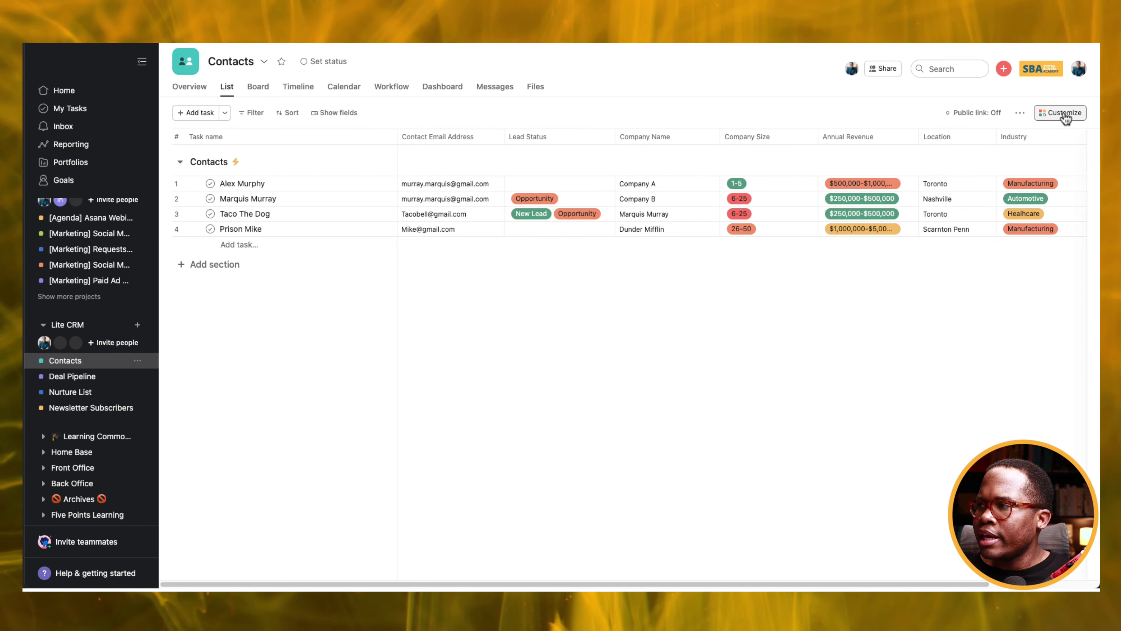
left_click(869, 330)
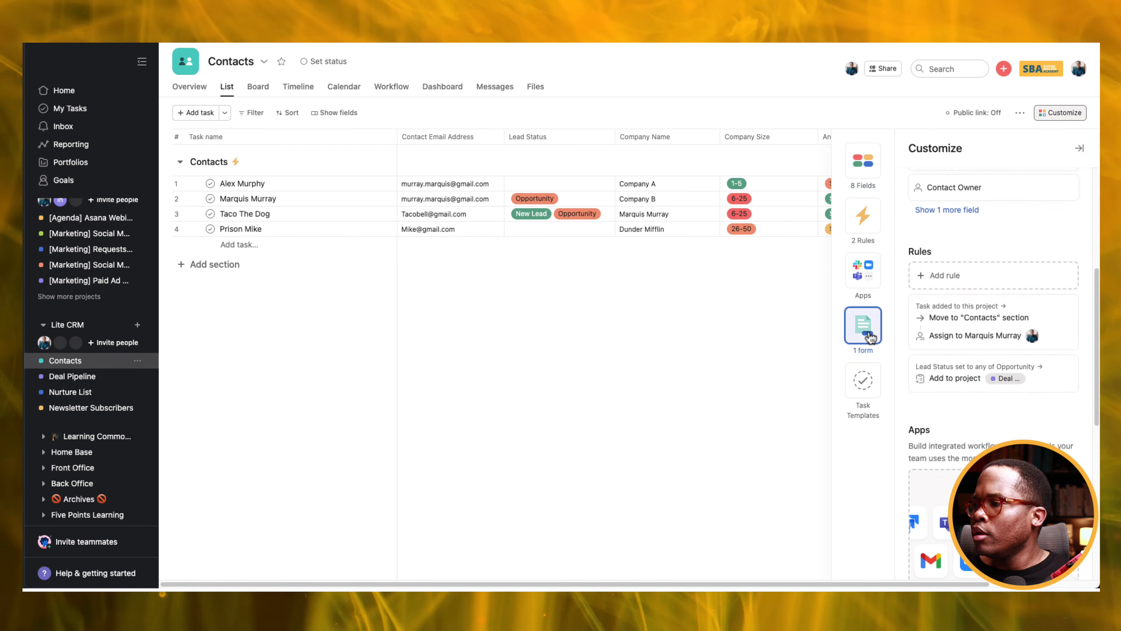
left_click(995, 291)
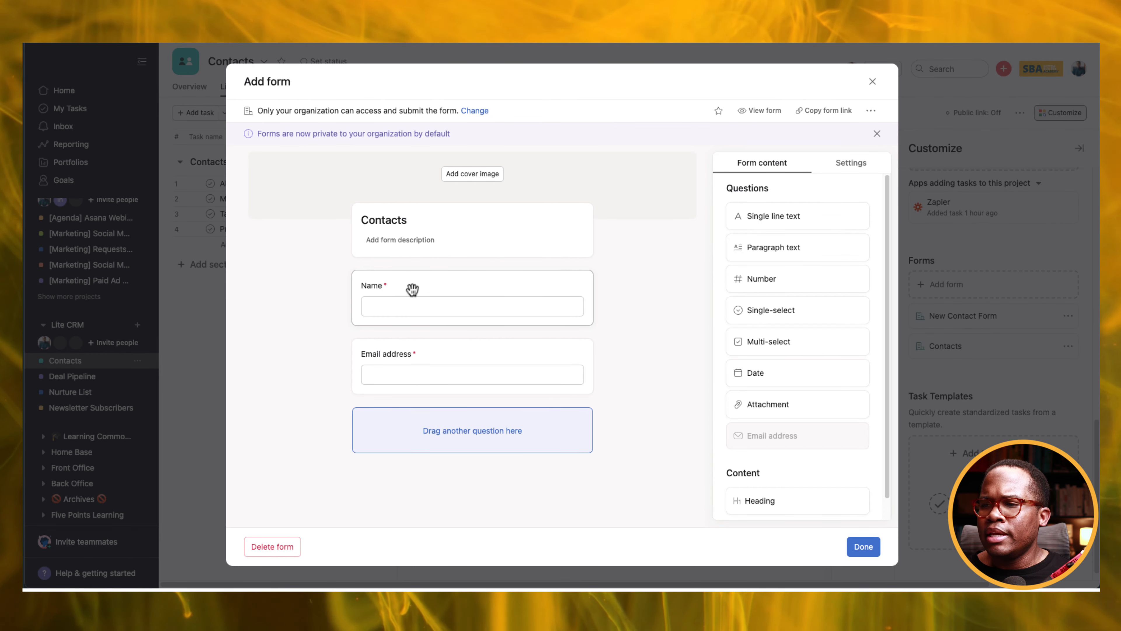
left_click(401, 229)
double_click(400, 224)
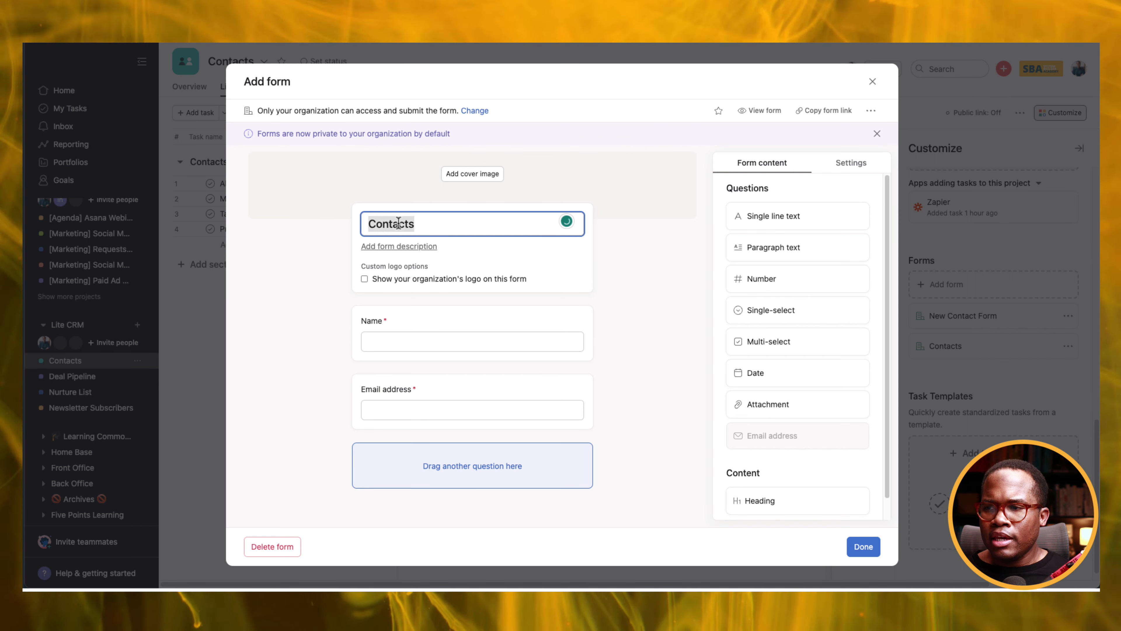
type("Email sub")
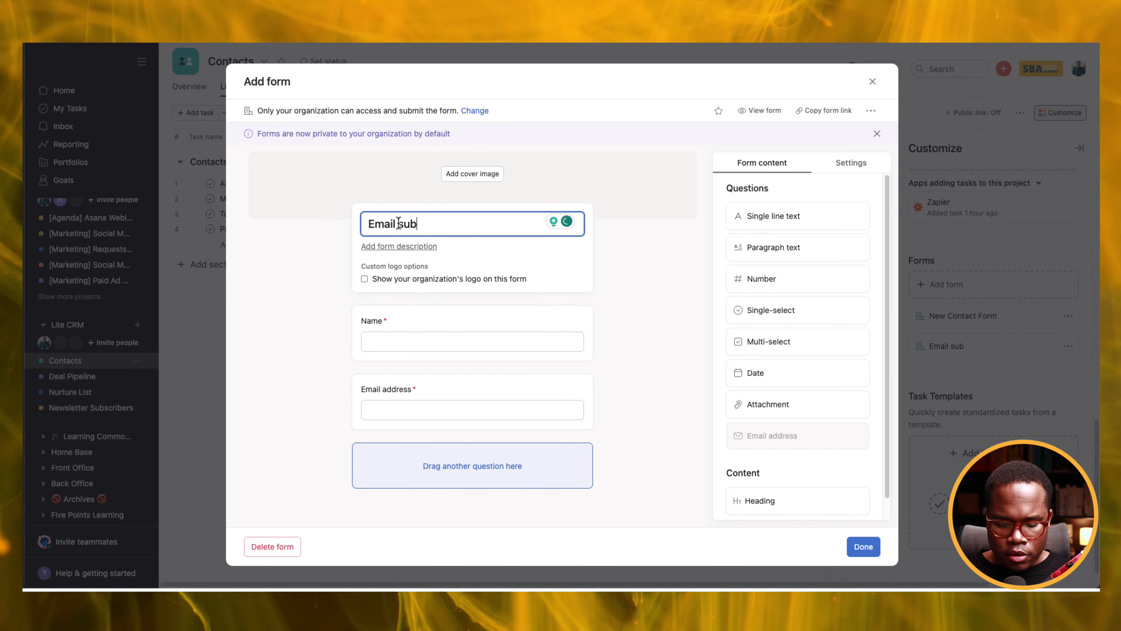
type("scriber List")
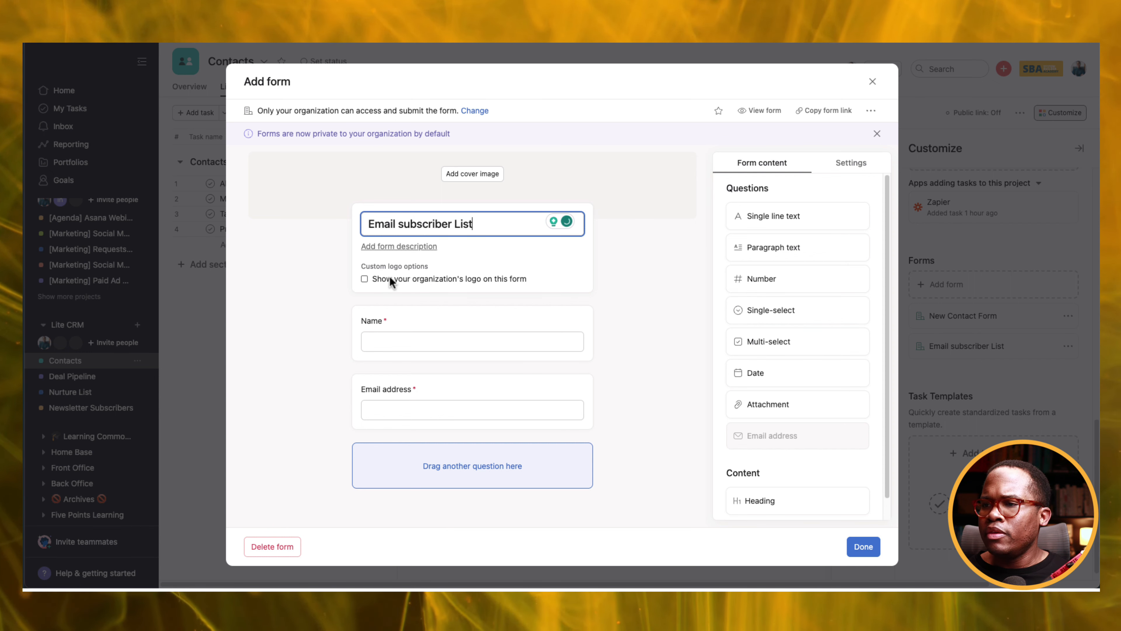
Give the form the description 'Sign Up for our weekly newsletter!', copy its link, and close the editor.
left_click(408, 247)
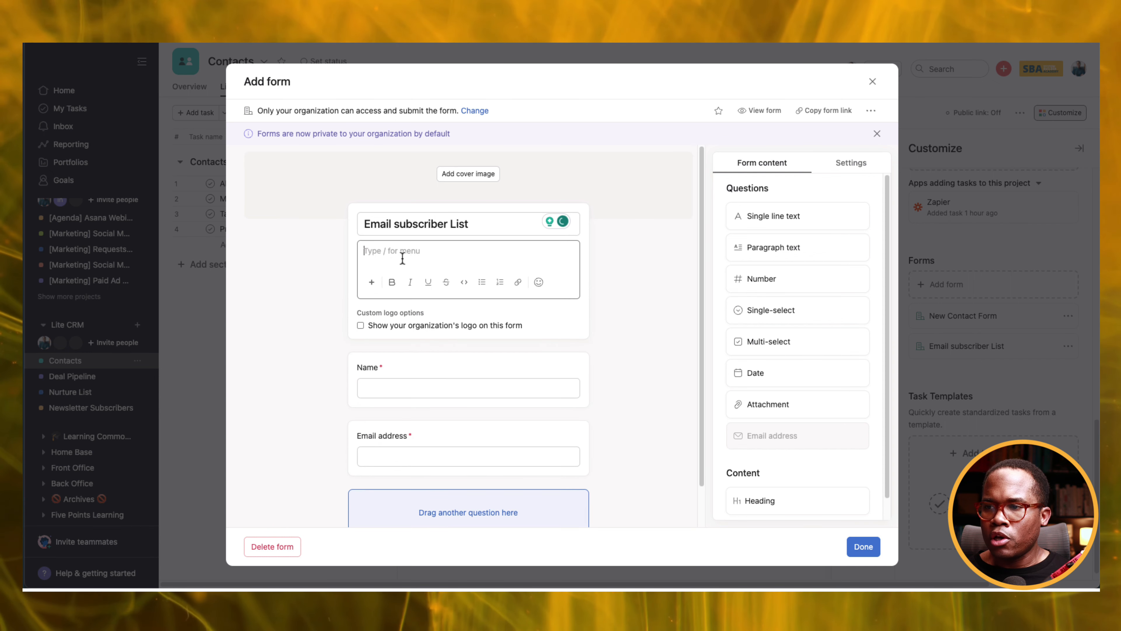
type("Please")
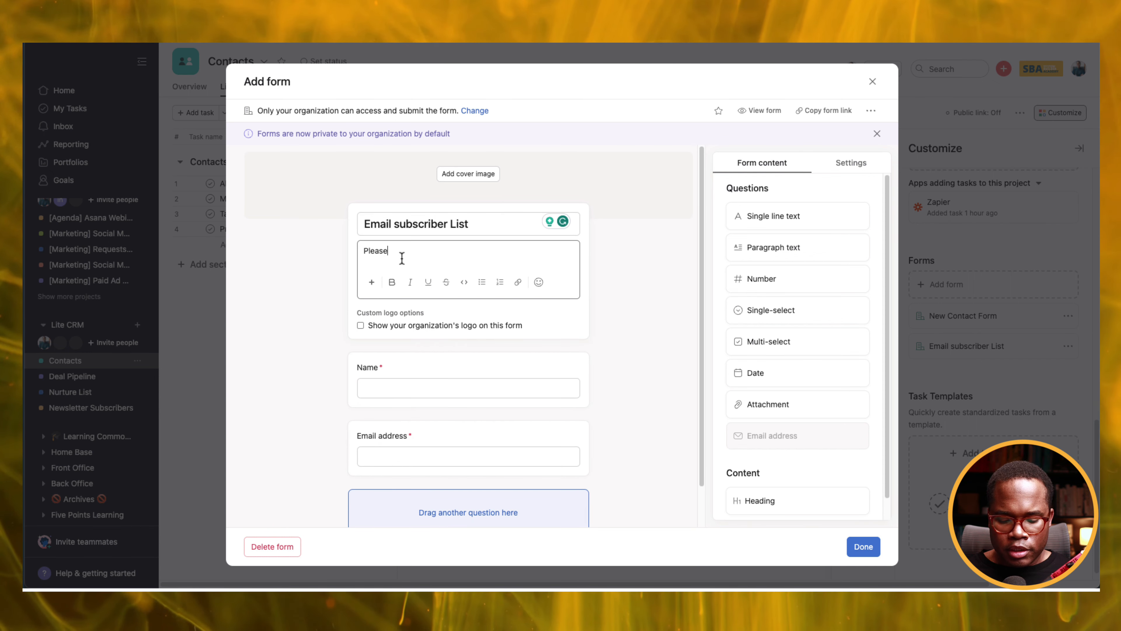
double_click(402, 258)
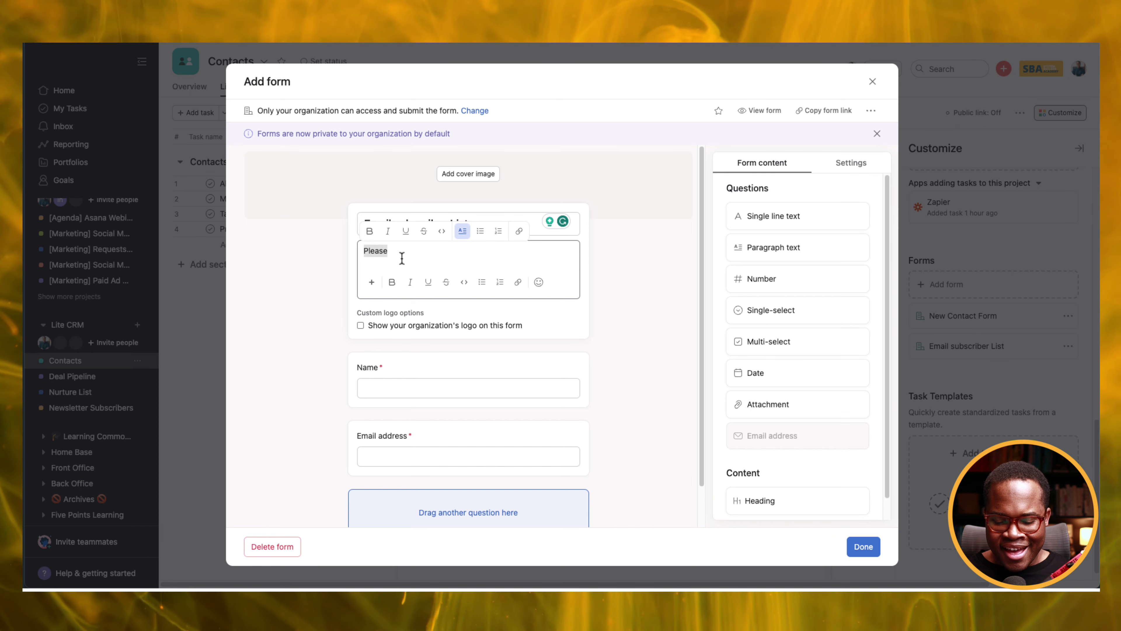
type("Sign Up for our weeklu newsletter!")
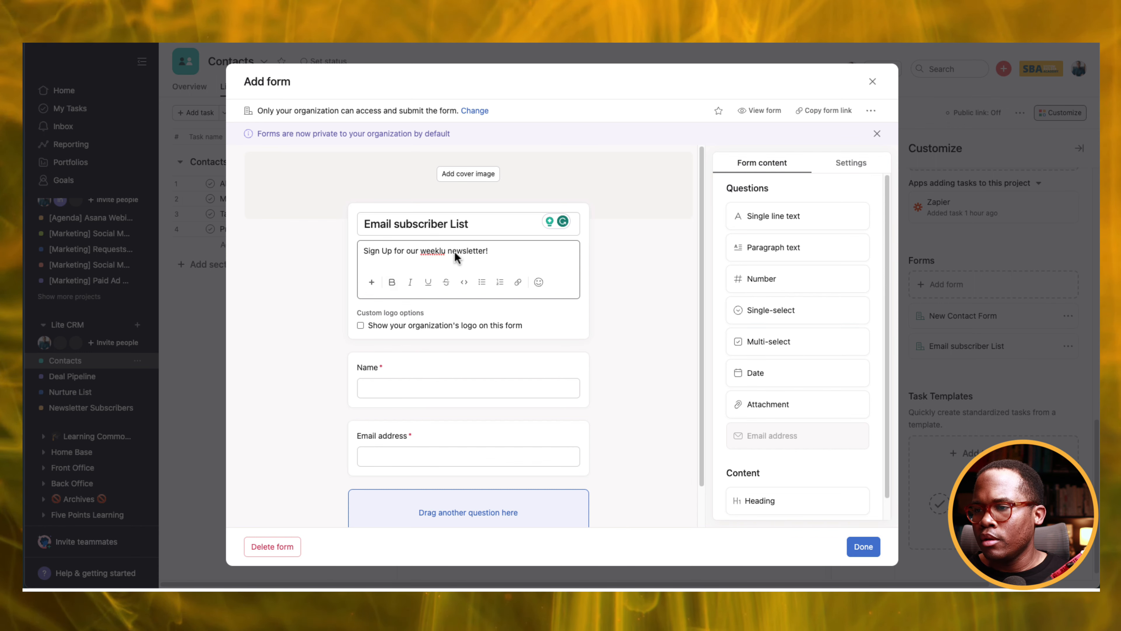
left_click(445, 250)
key("BackSpace")
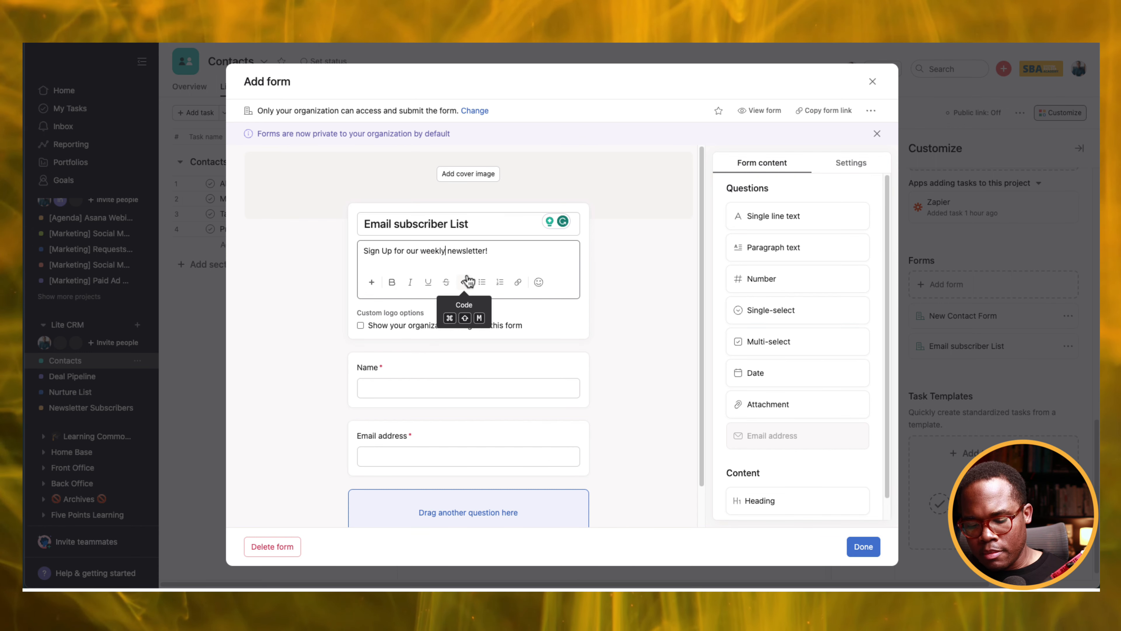
left_click(623, 341)
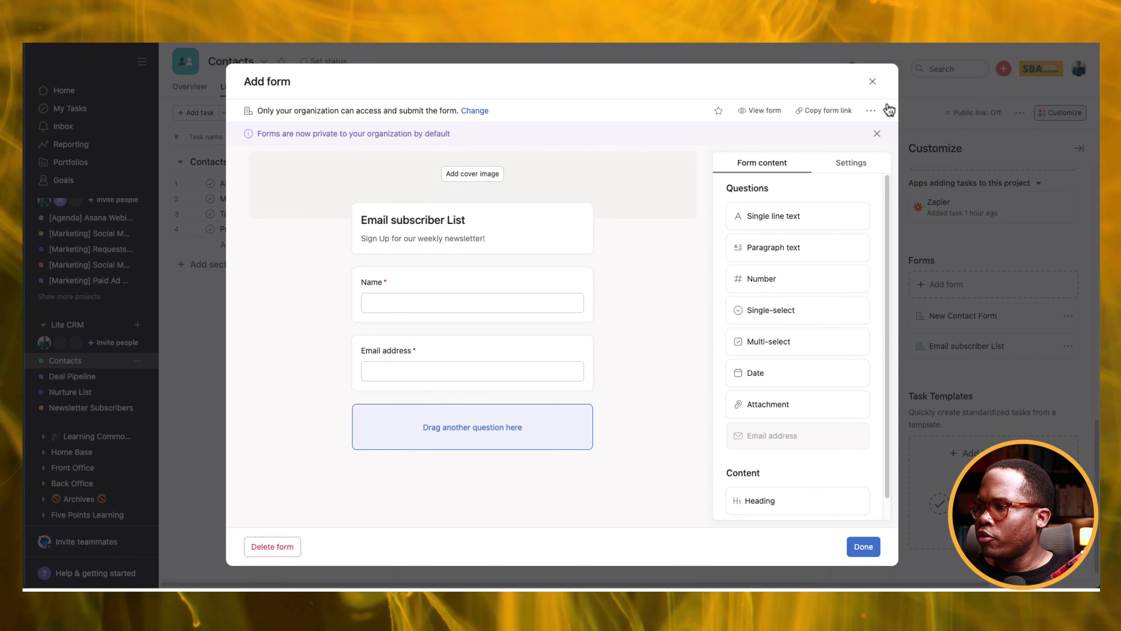
left_click(822, 113)
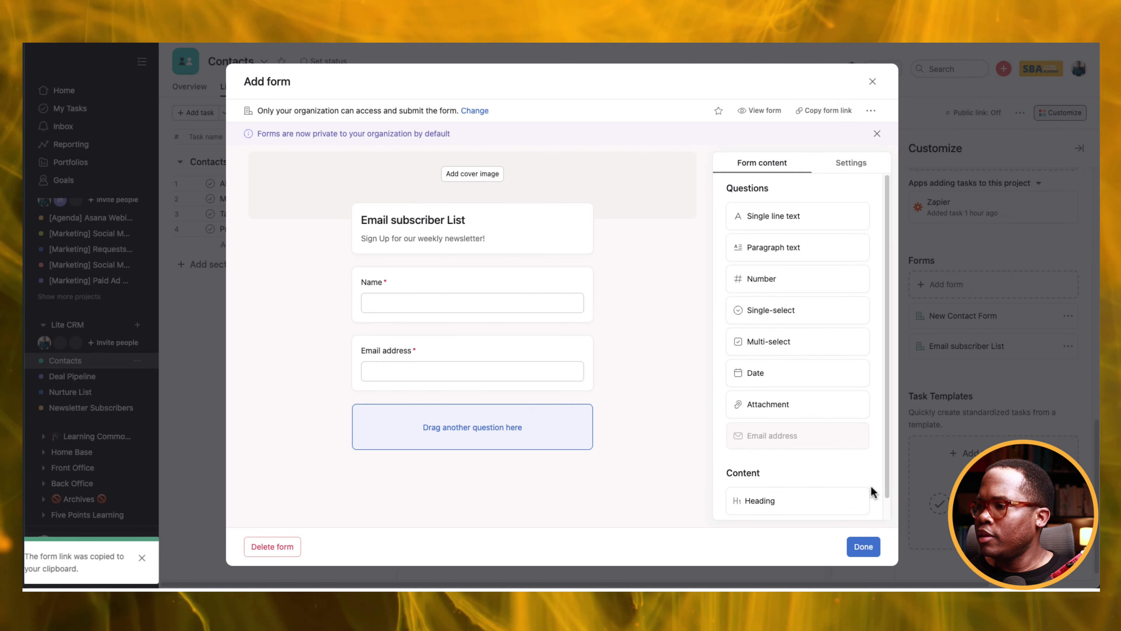
left_click(863, 548)
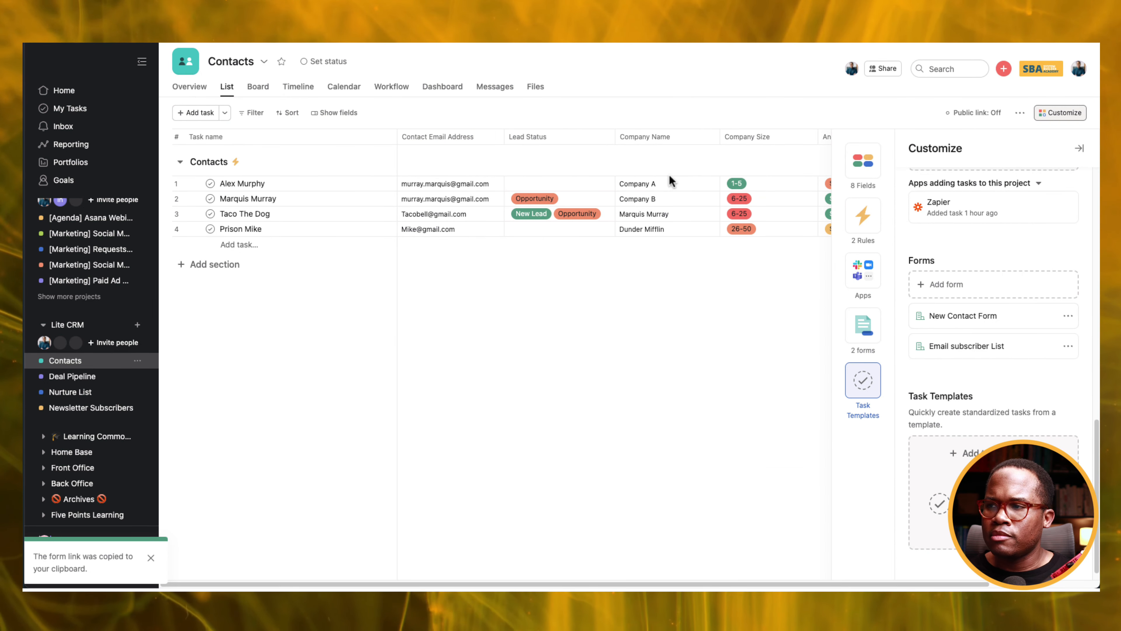
Set the fourth contact's Lead Status to Subscriber and confirm it appears in Newsletter Subscribers.
left_click(533, 230)
scroll(555, 297, "down", 1)
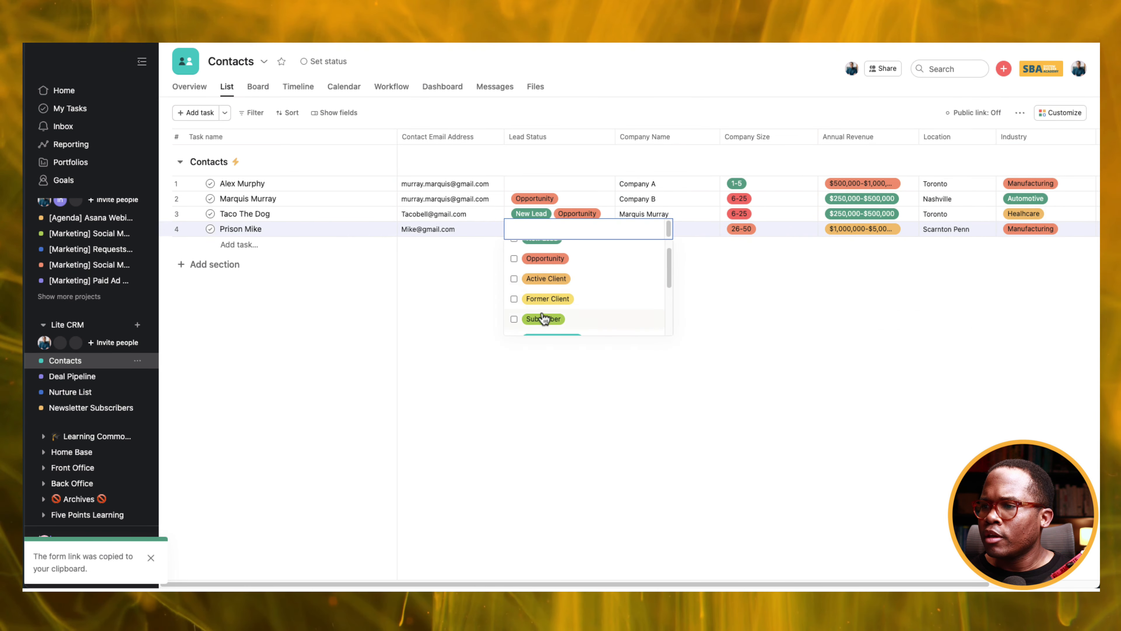
left_click(514, 319)
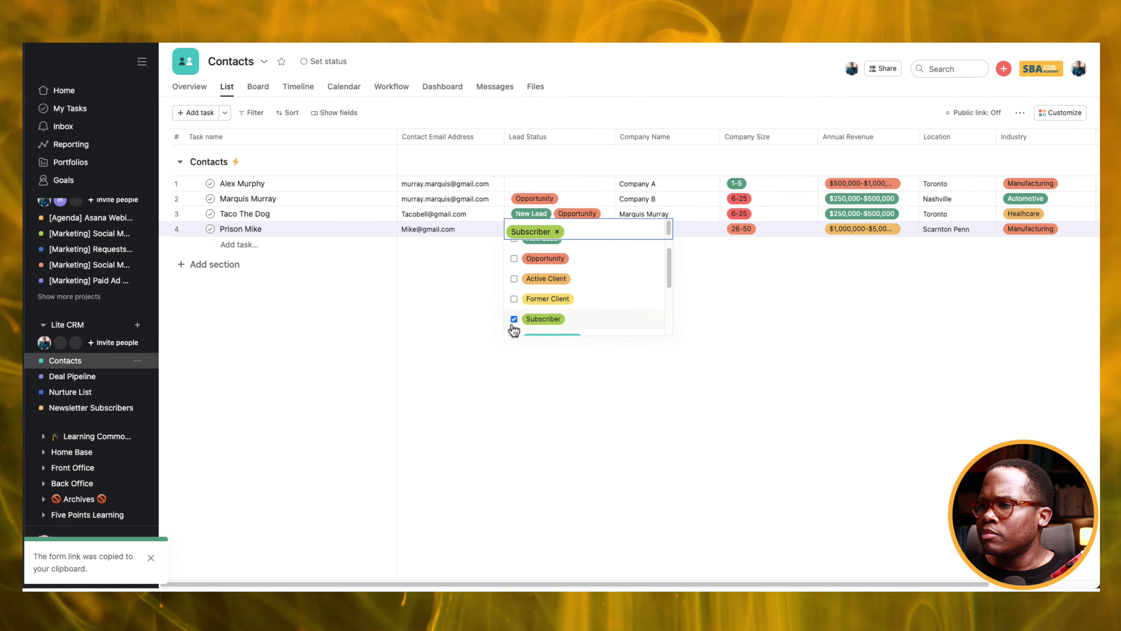
left_click(506, 397)
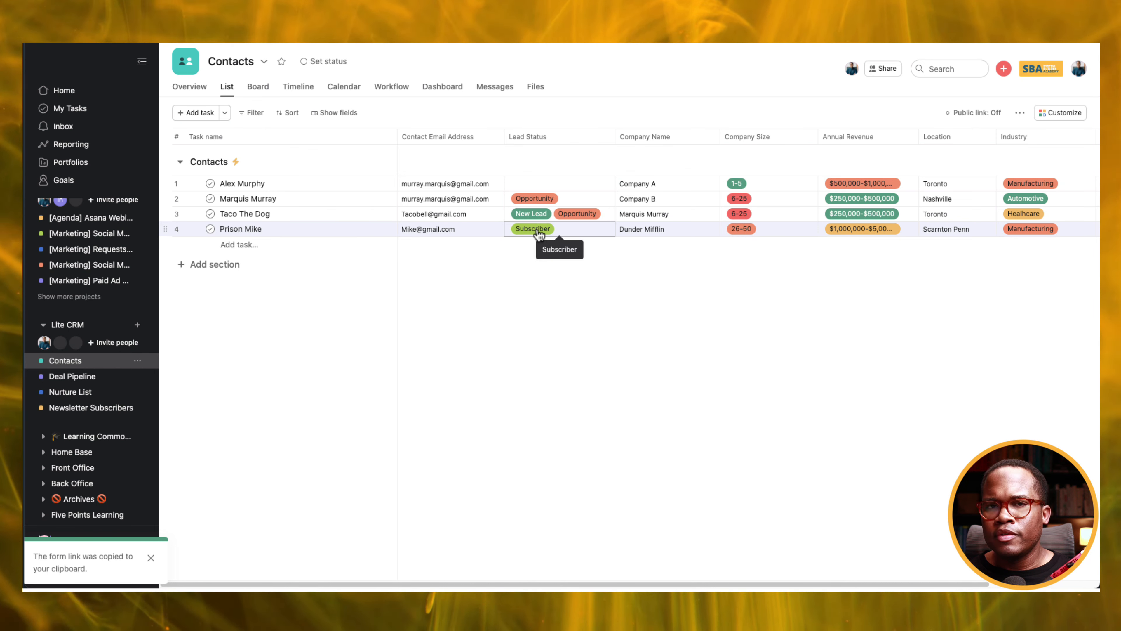
left_click(71, 407)
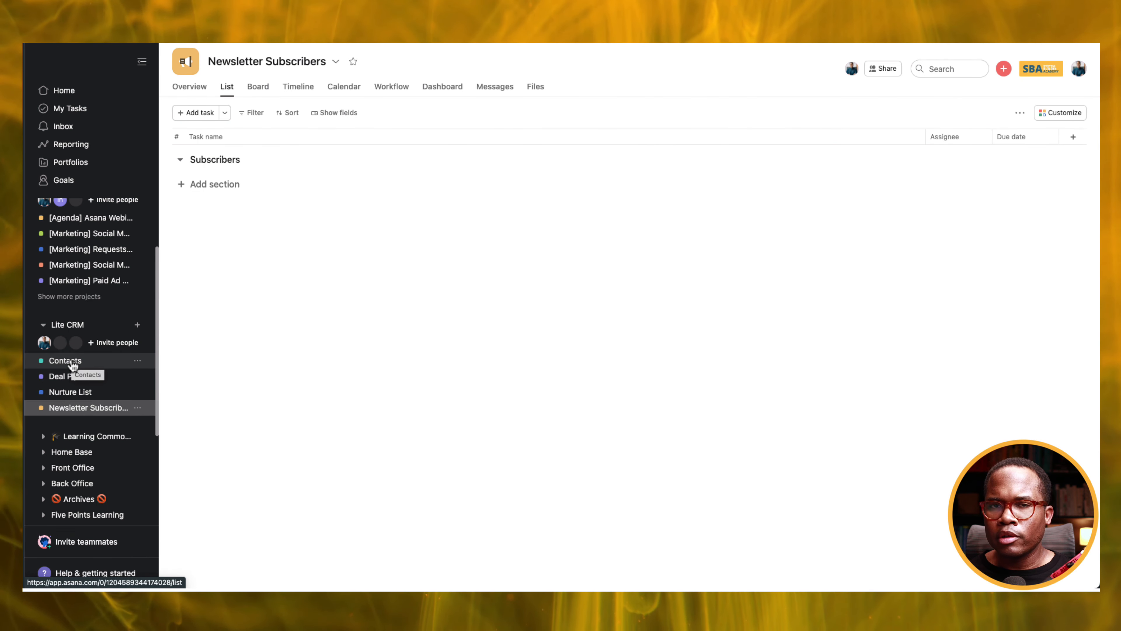
left_click(65, 360)
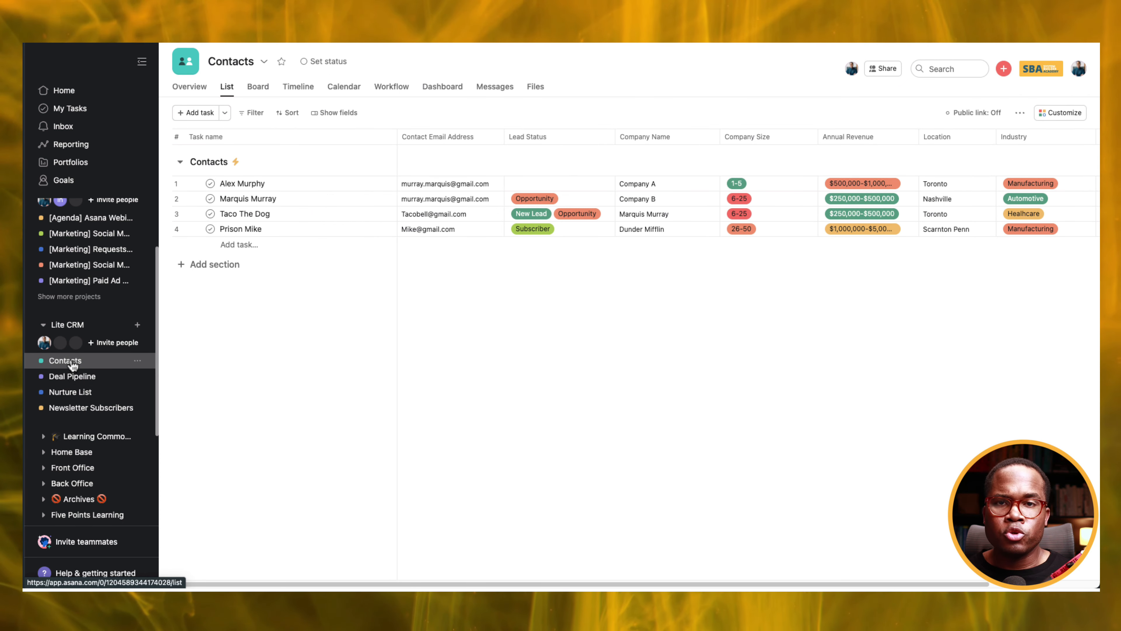
Filter the Contacts list by Lead Status to show only Subscriber contacts.
left_click(250, 118)
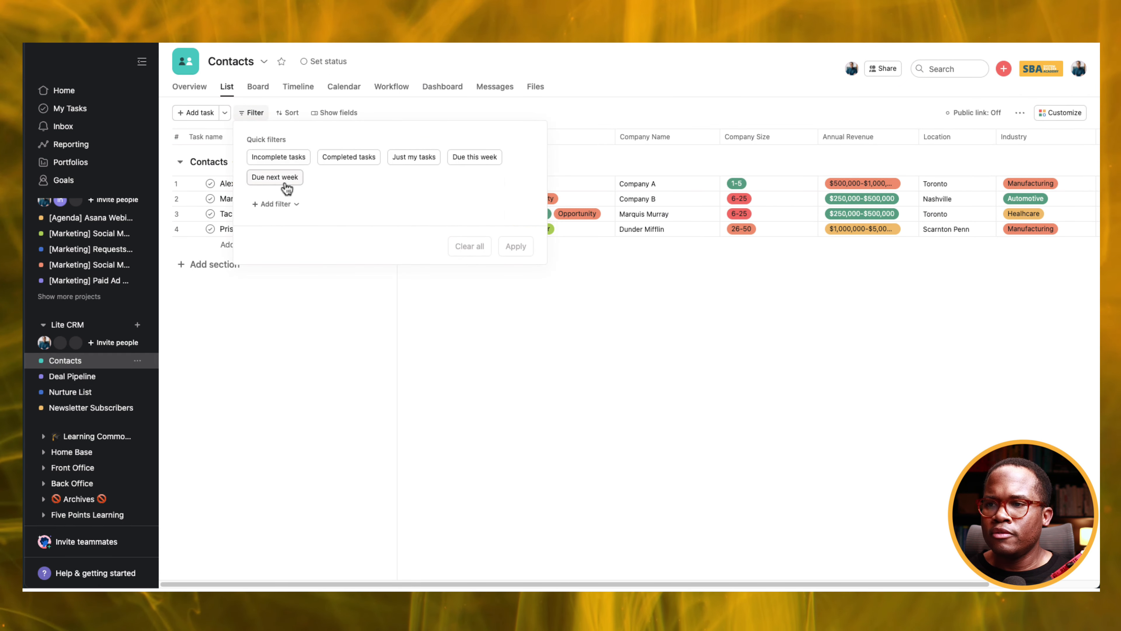
left_click(273, 204)
scroll(307, 311, "down", 2)
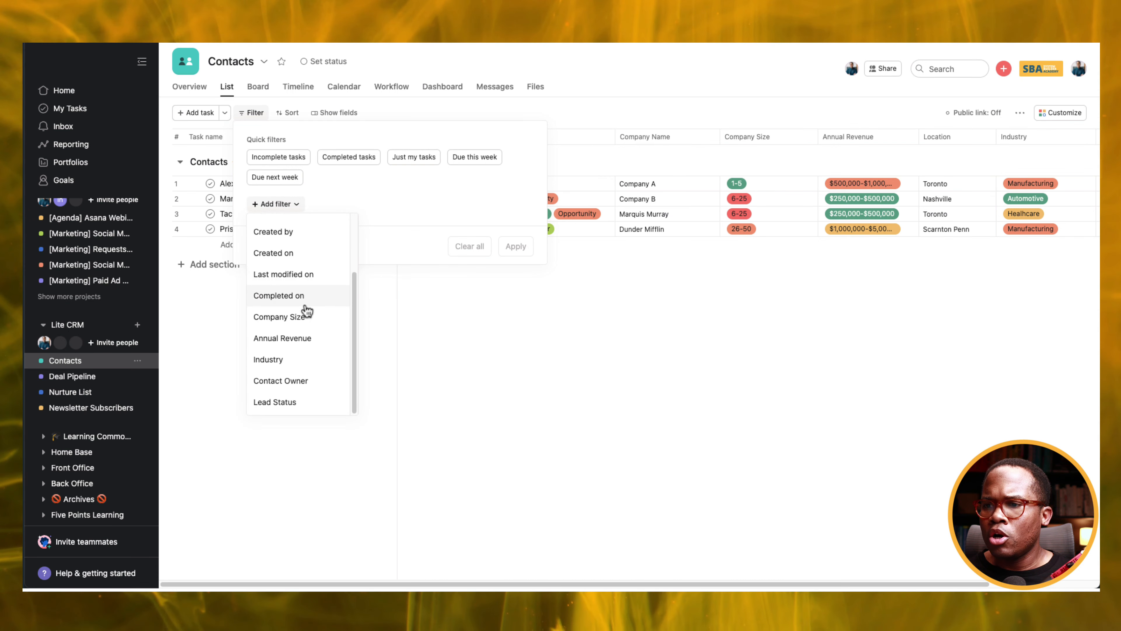
left_click(284, 402)
left_click(391, 221)
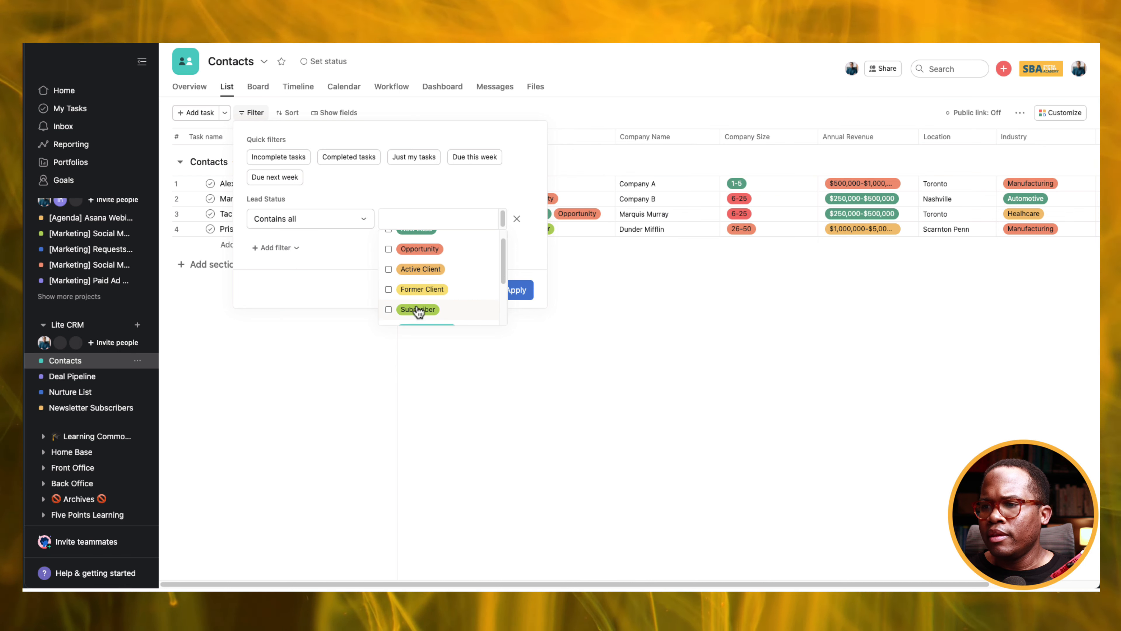
left_click(386, 310)
left_click(523, 290)
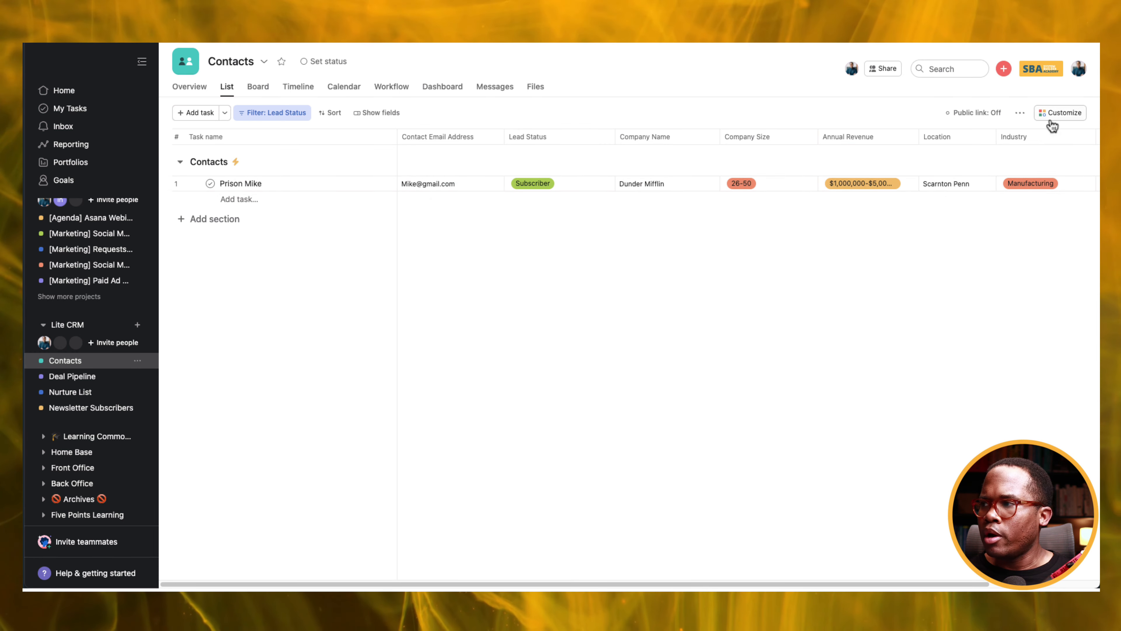
Start a new custom rule from the Contacts project's rules settings.
left_click(1055, 113)
left_click(947, 205)
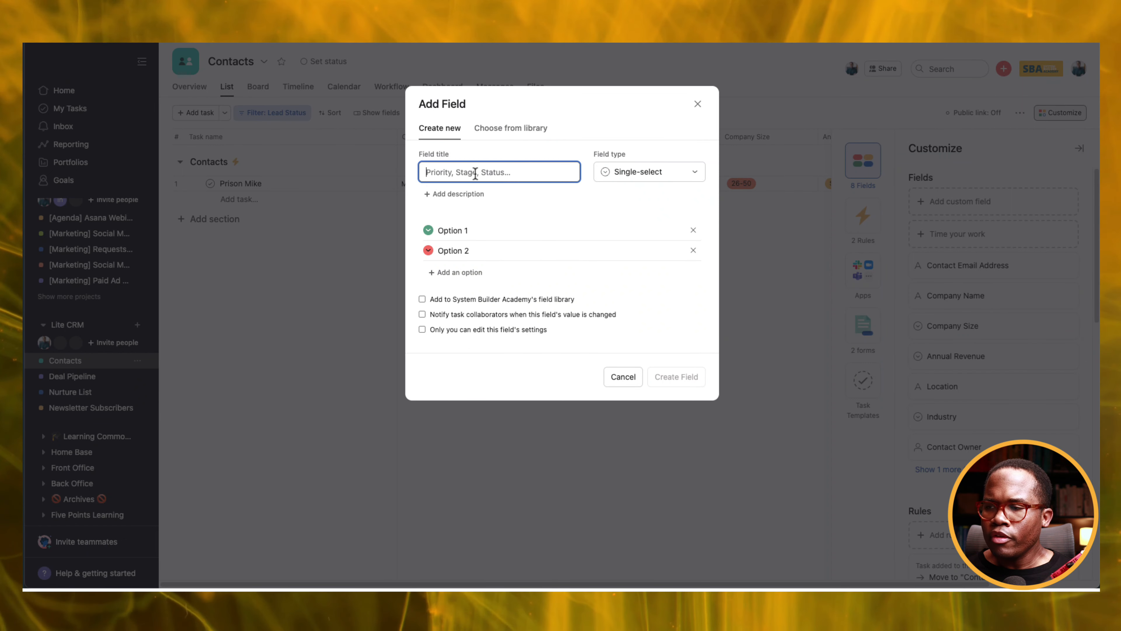
left_click(624, 377)
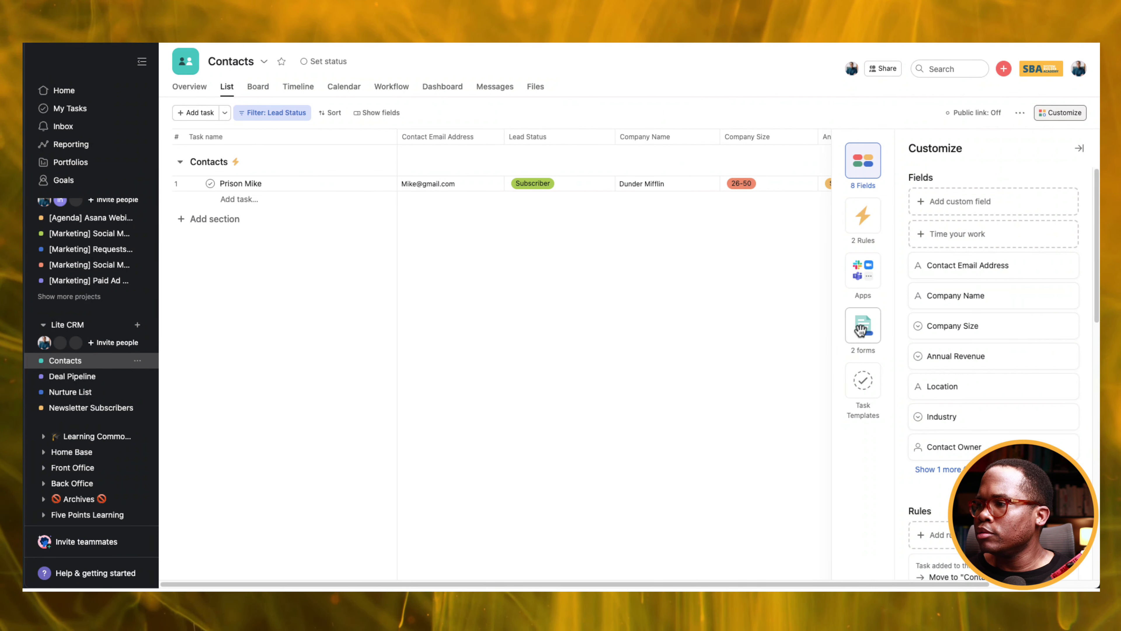
left_click(868, 215)
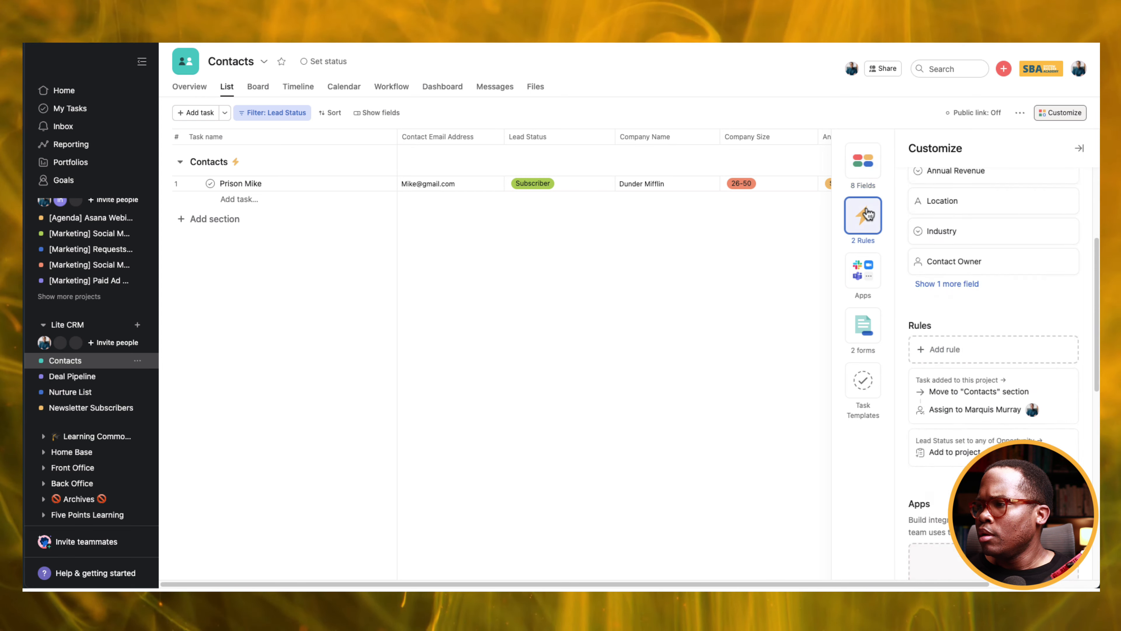
left_click(955, 204)
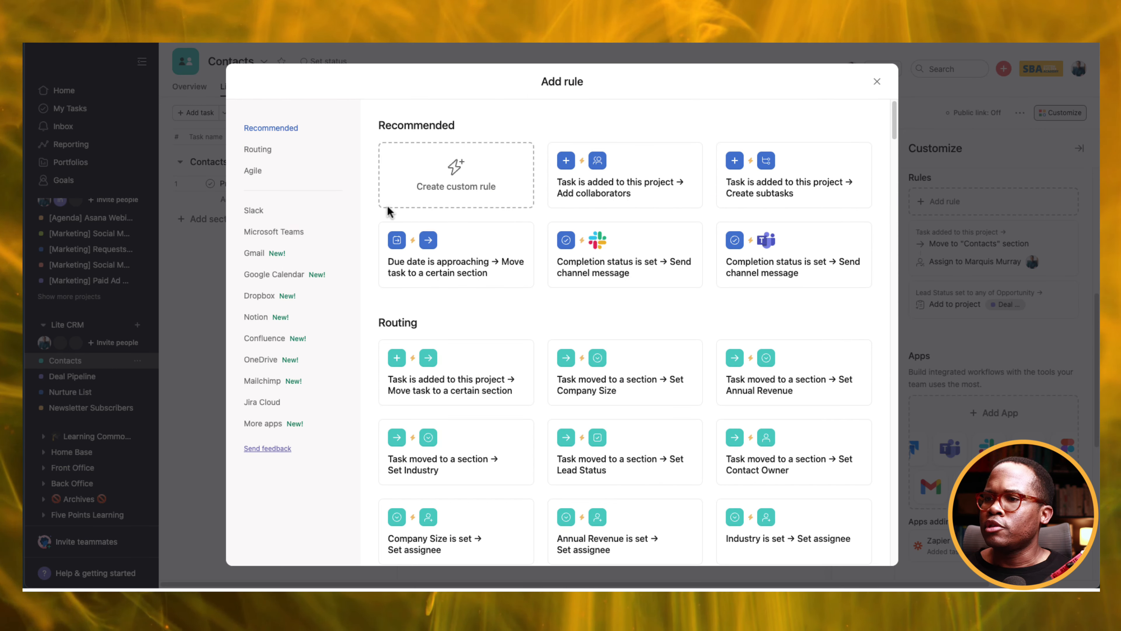
left_click(401, 182)
Set the rule trigger to Lead Status being set to Subscriber.
left_click(604, 312)
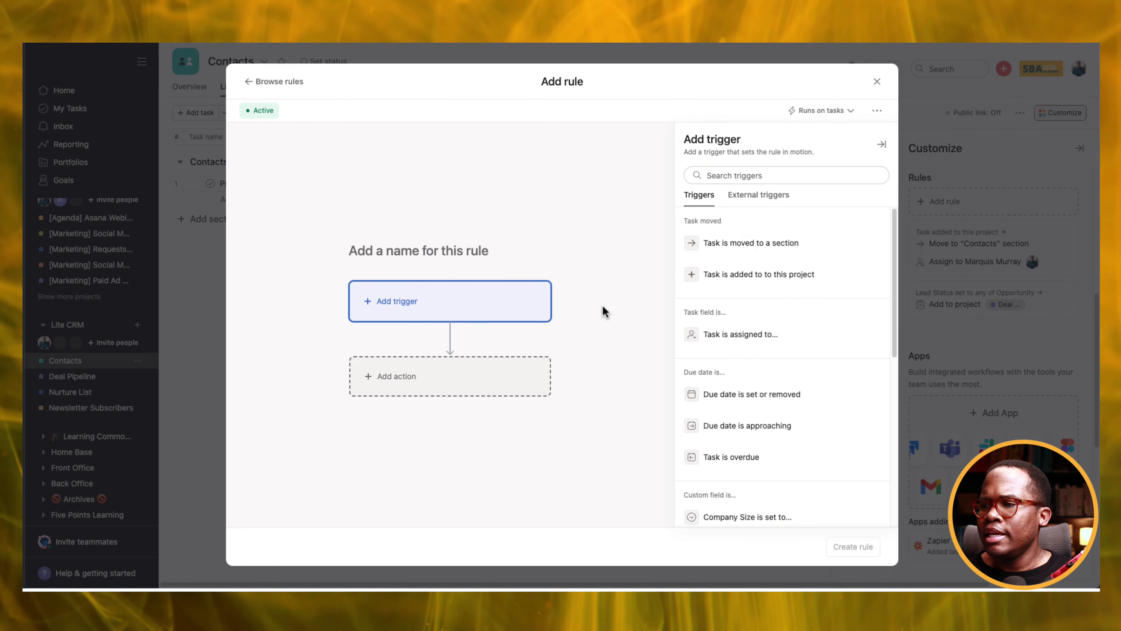
scroll(795, 388, "down", 5)
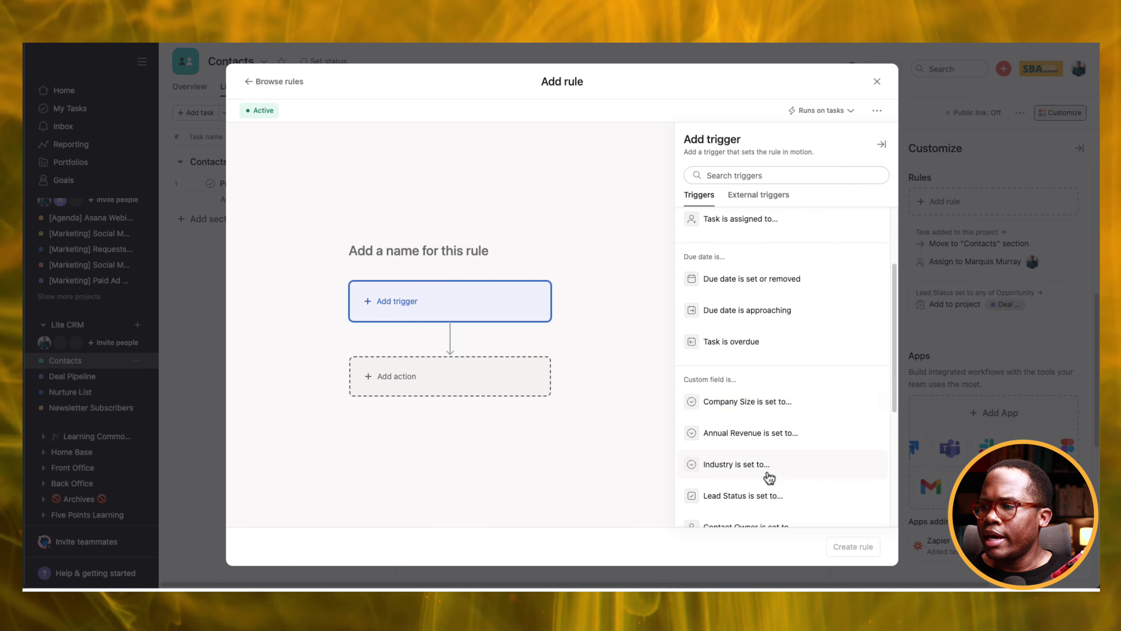
scroll(788, 460, "down", 1)
left_click(799, 457)
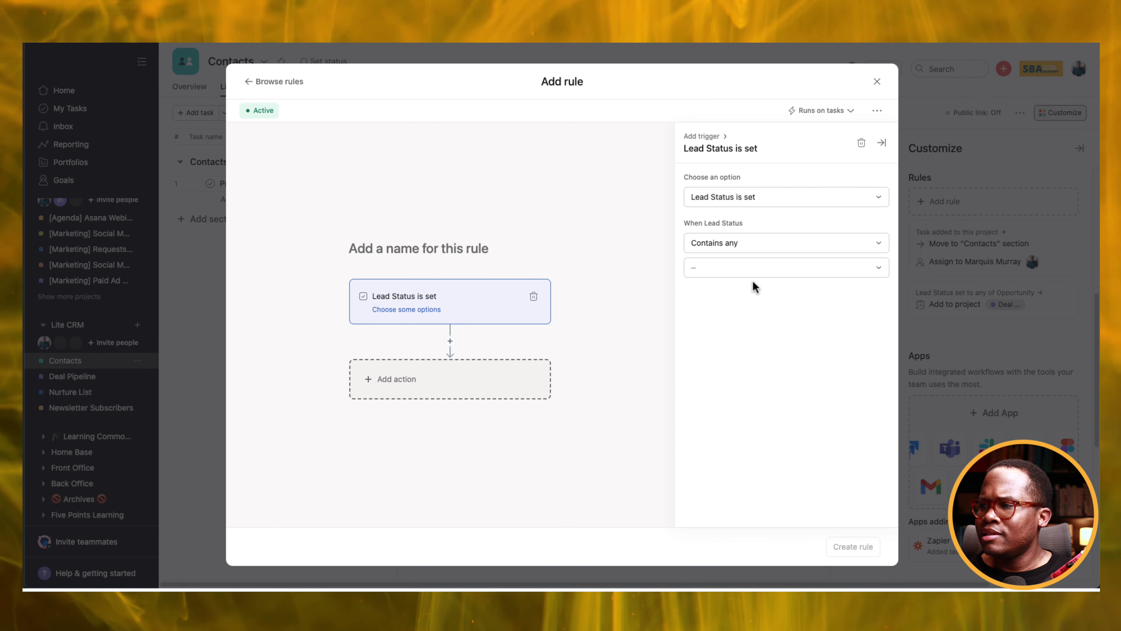
left_click(755, 268)
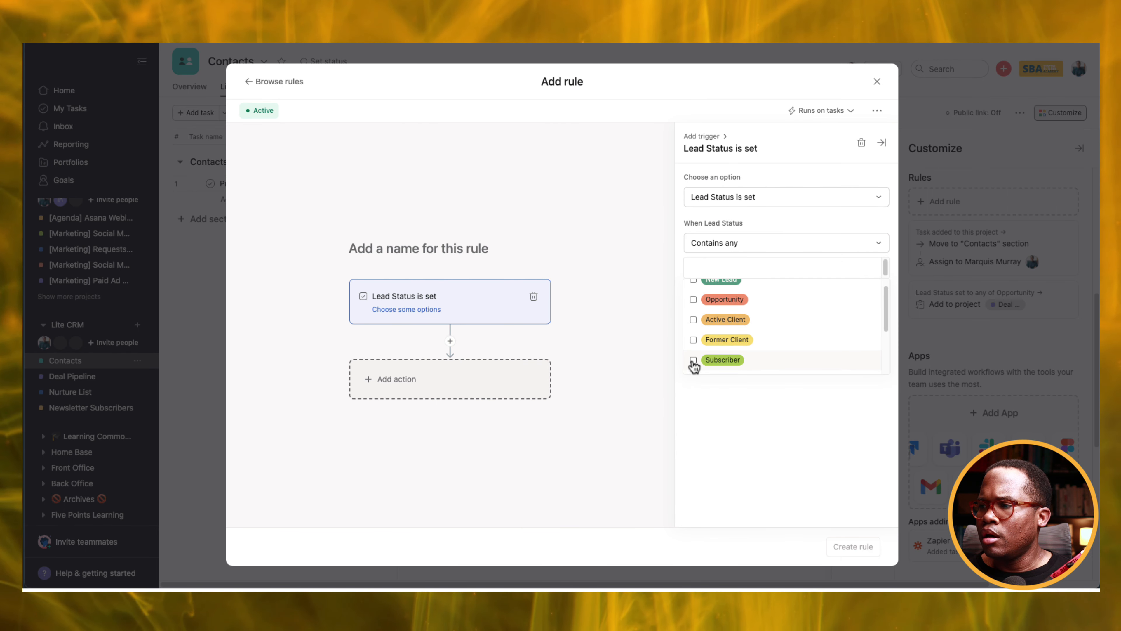
left_click(693, 359)
Add an action placing tasks in Newsletter Subscribers' Subscribers section, and create the rule.
left_click(426, 378)
left_click(772, 272)
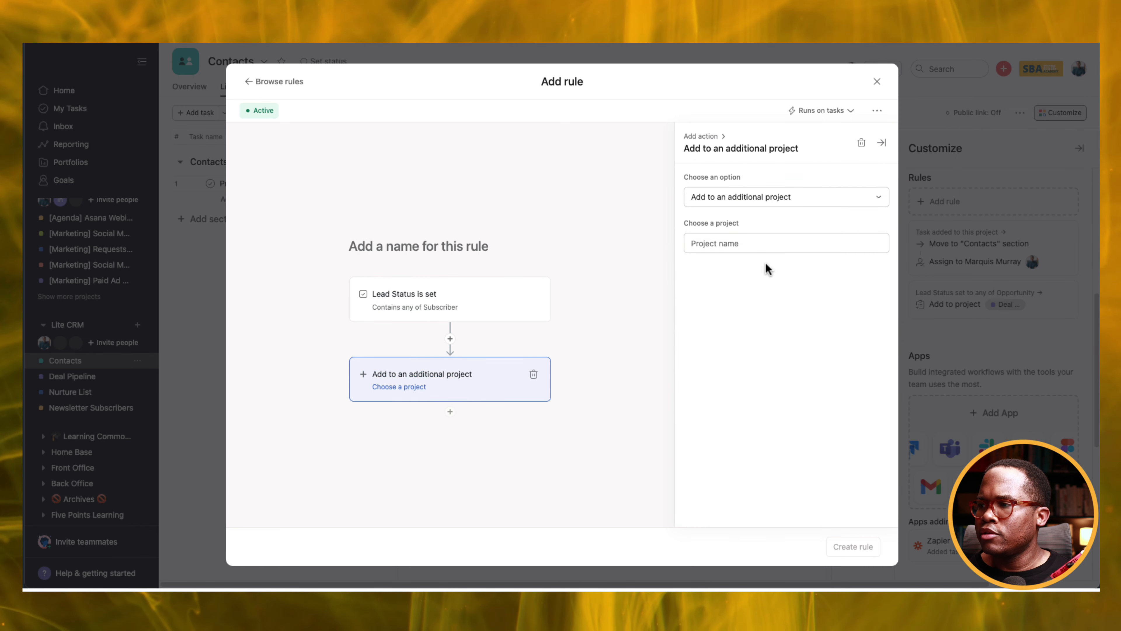
left_click(749, 244)
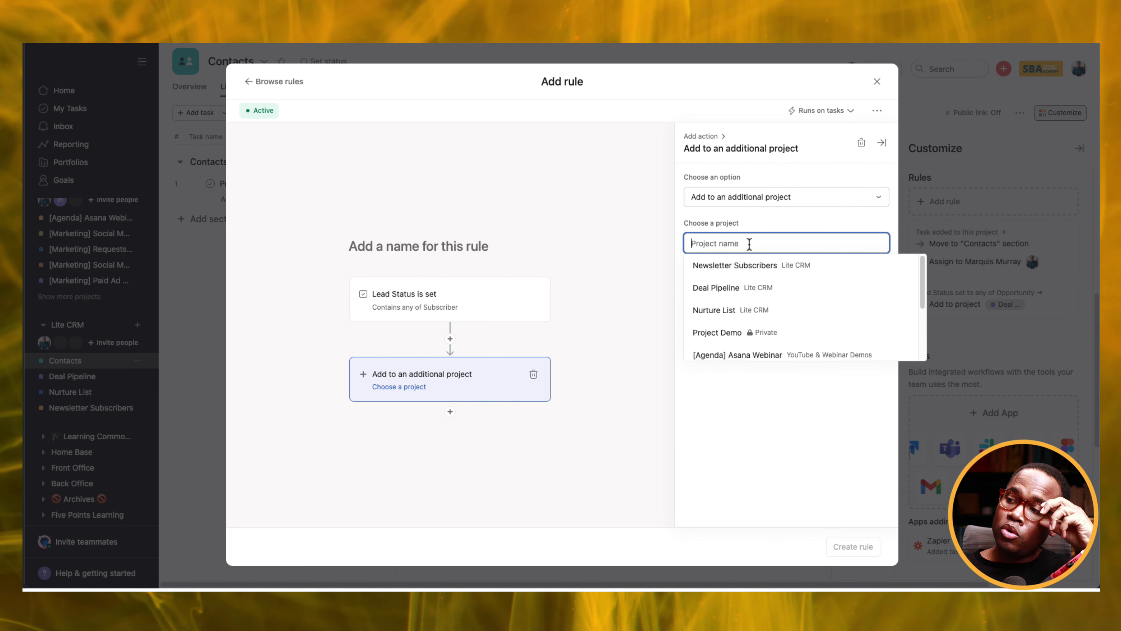
left_click(760, 266)
left_click(759, 292)
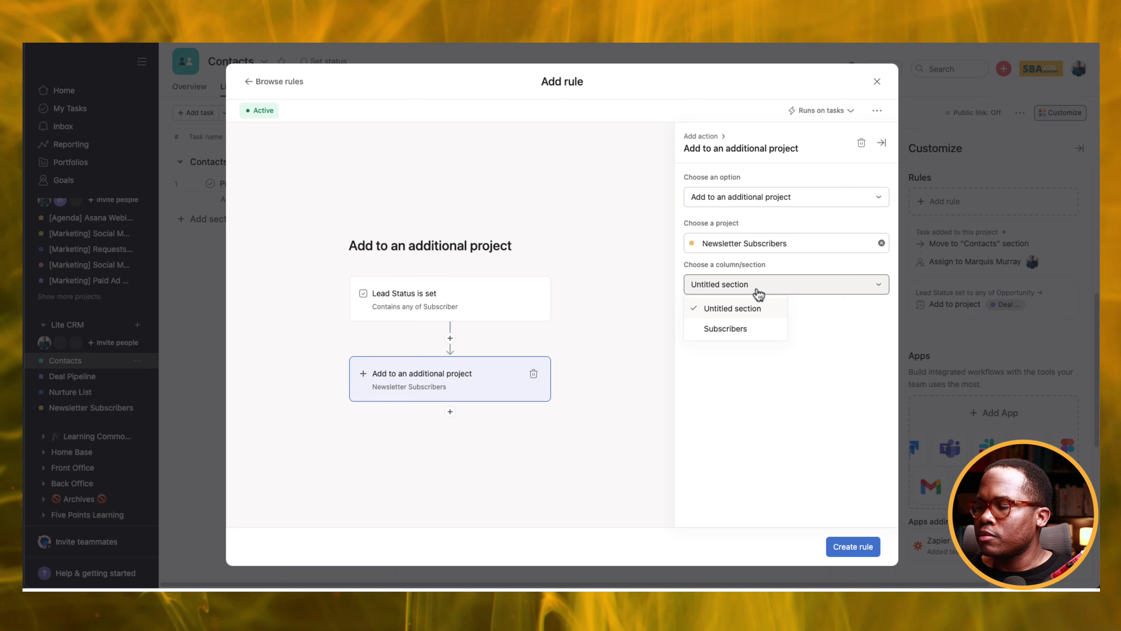
left_click(726, 329)
left_click(853, 546)
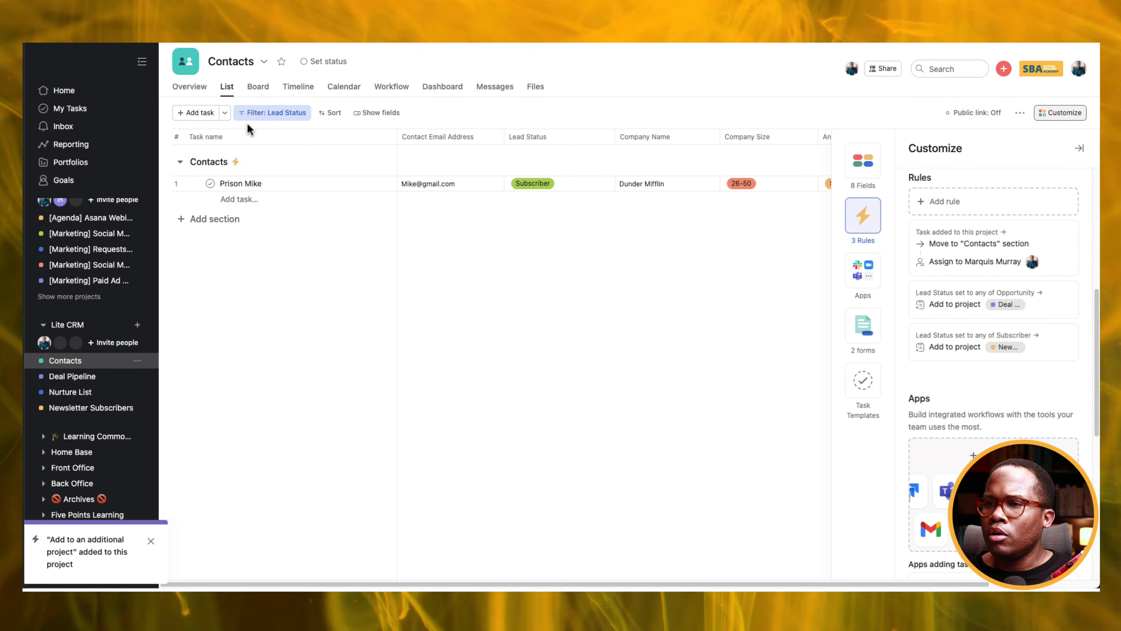
left_click(260, 113)
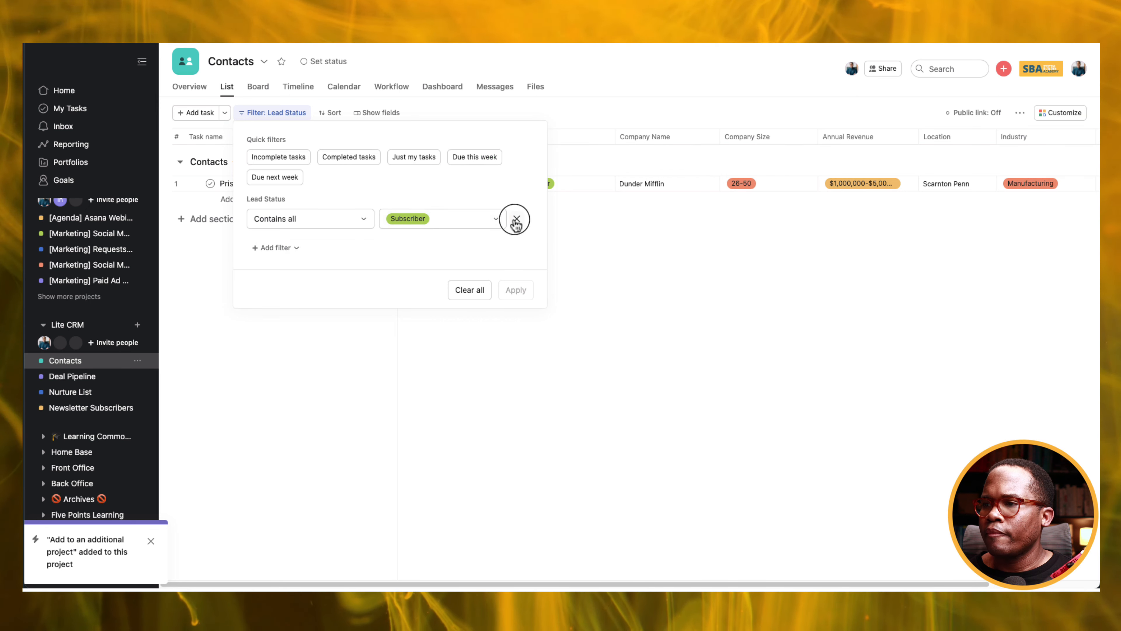
Clear the Lead Status filter, mark the first contact Subscriber, and open Newsletter Subscribers.
left_click(516, 220)
left_click(509, 249)
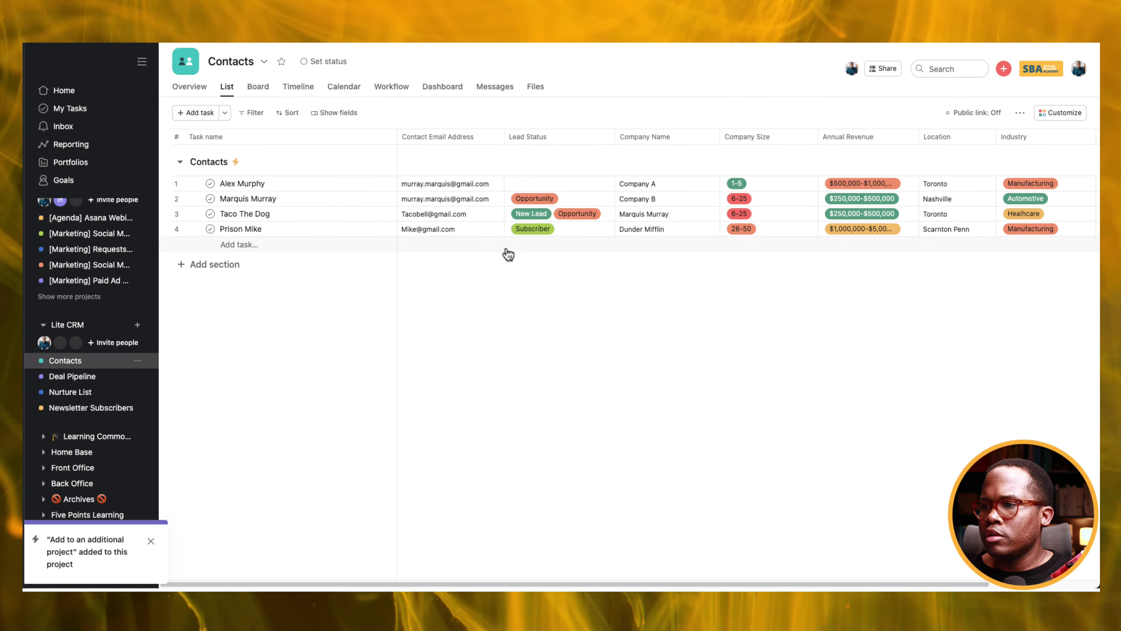
left_click(549, 183)
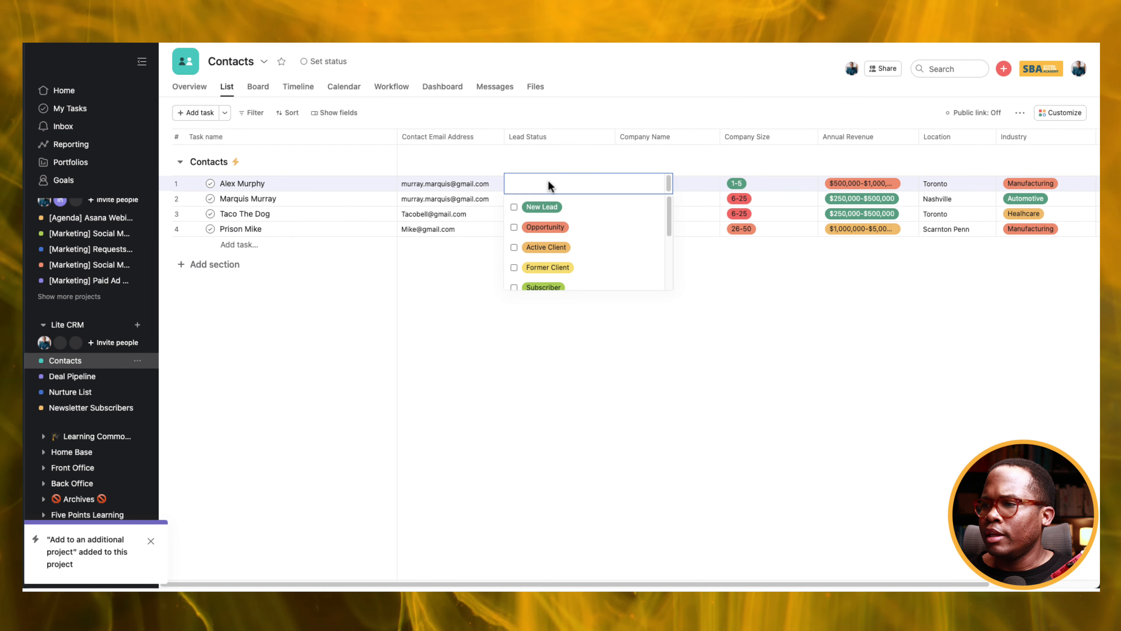
left_click(514, 288)
left_click(481, 363)
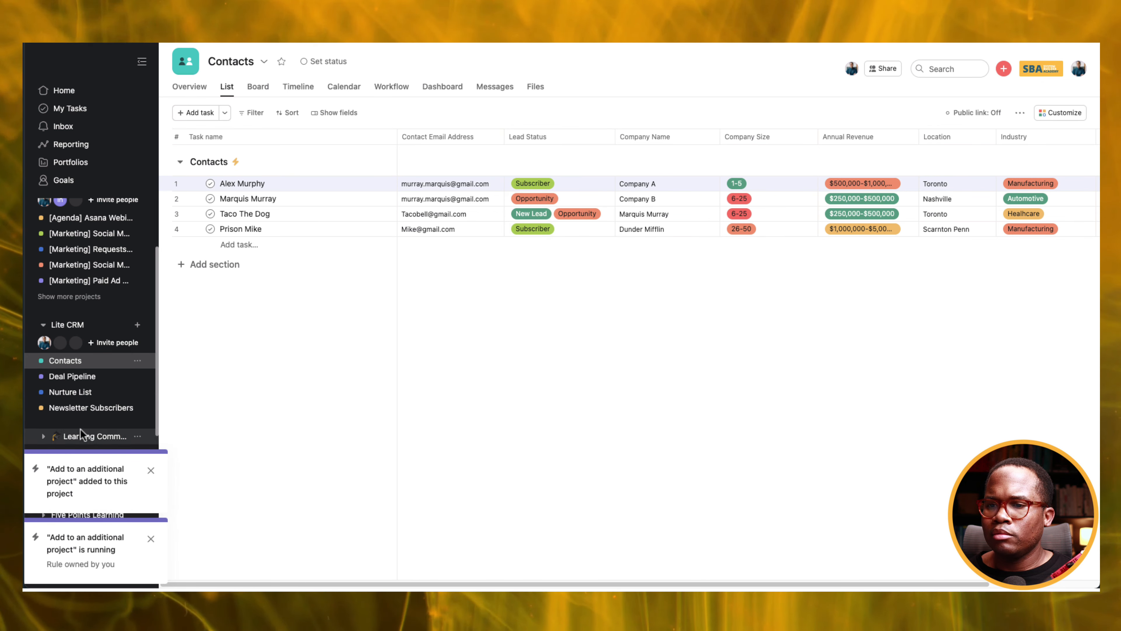
left_click(73, 408)
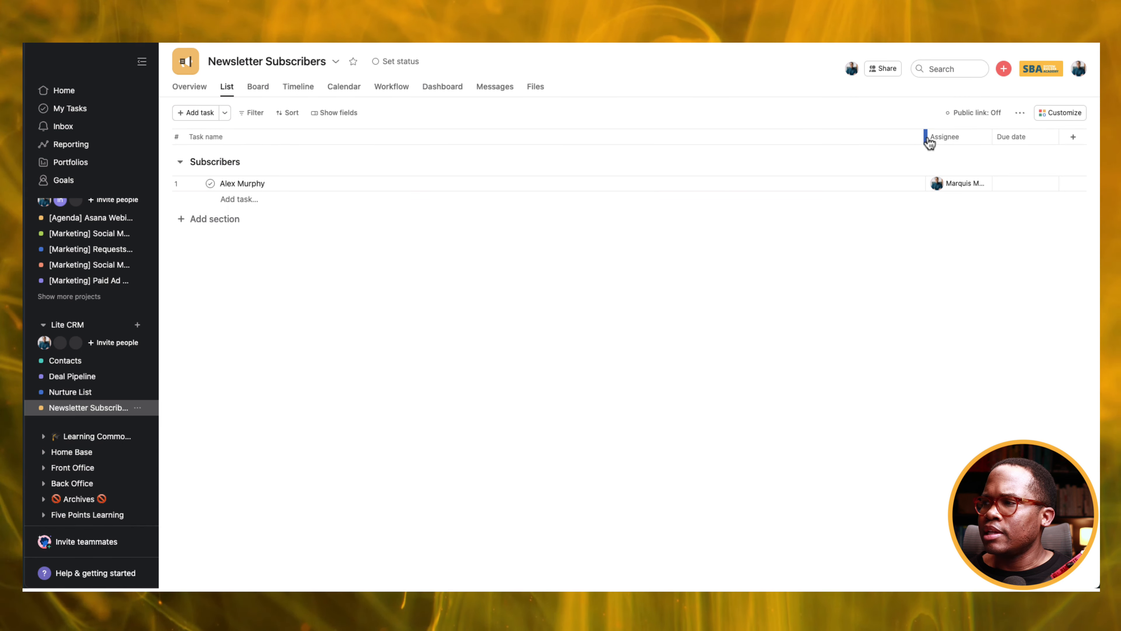
Add the library field Contact Email Address to Newsletter Subscribers and widen its column.
left_click_drag(926, 138, 472, 163)
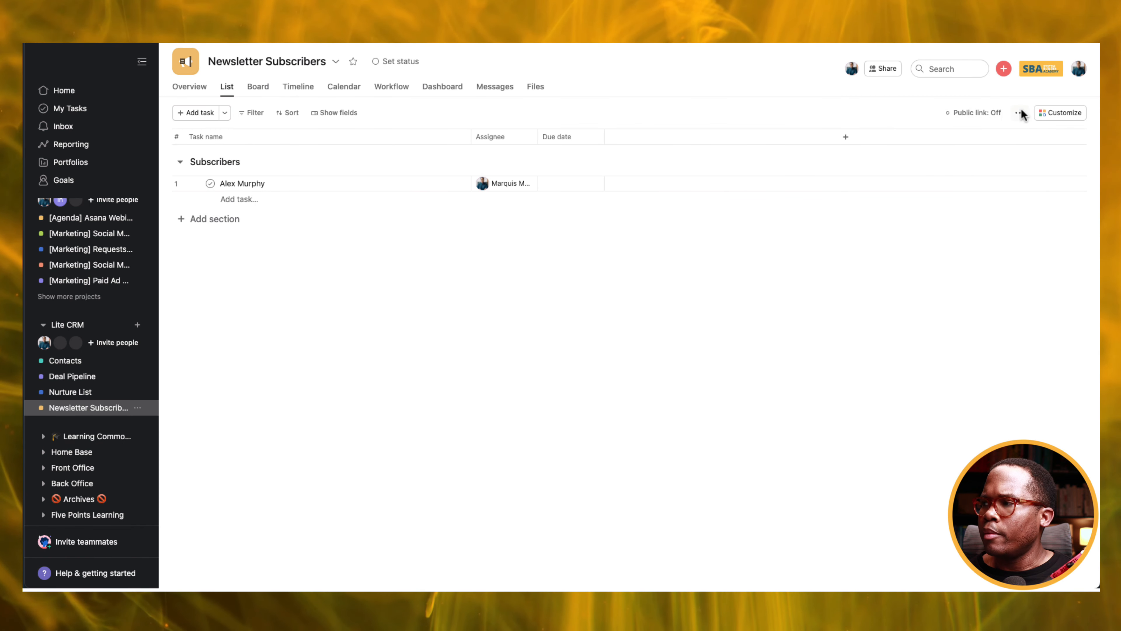
left_click(1064, 115)
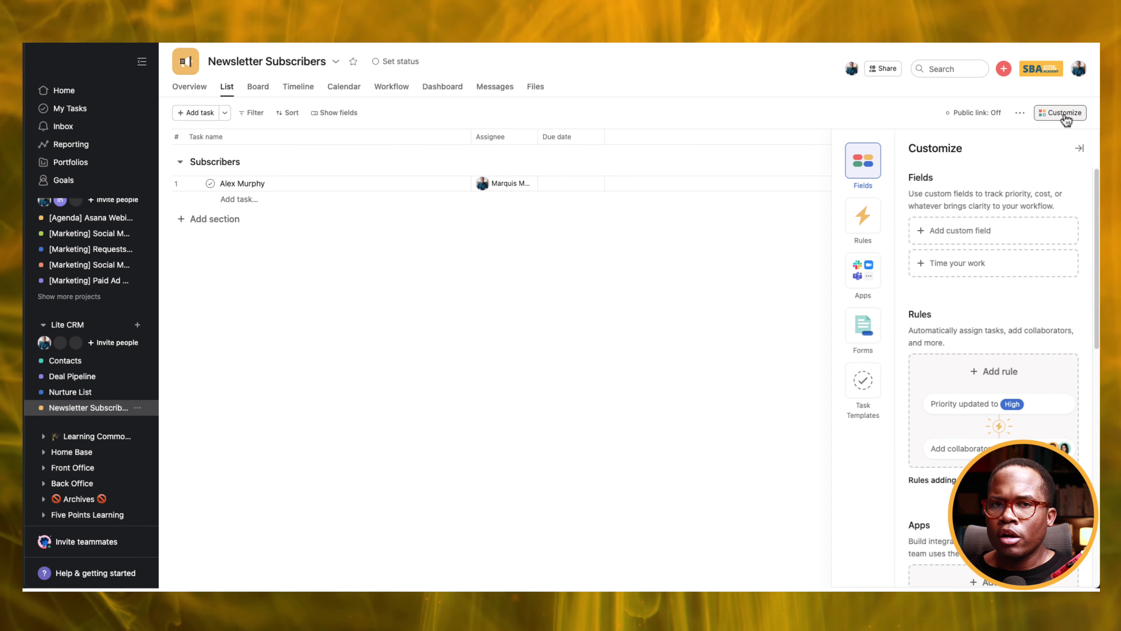
left_click(986, 235)
left_click(511, 127)
left_click(494, 160)
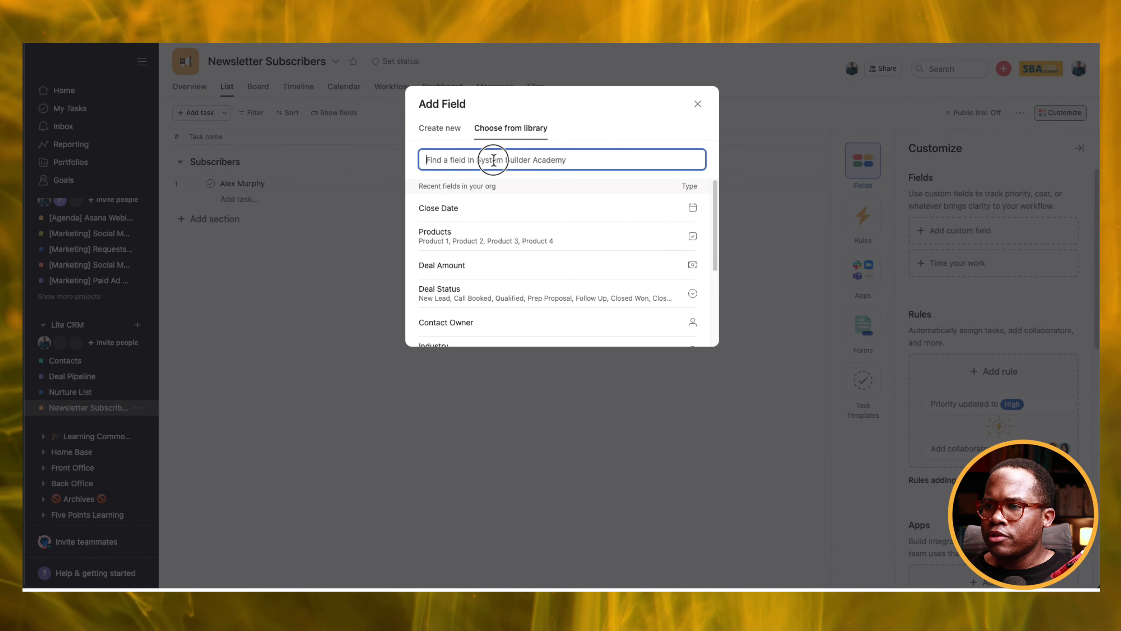
type("company")
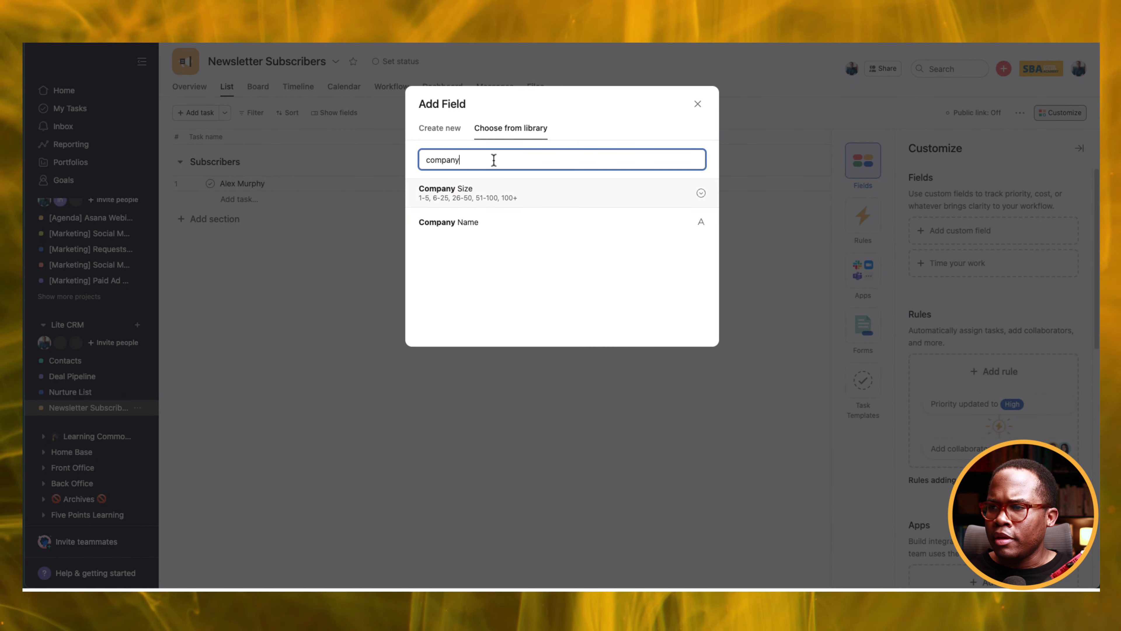
type("email")
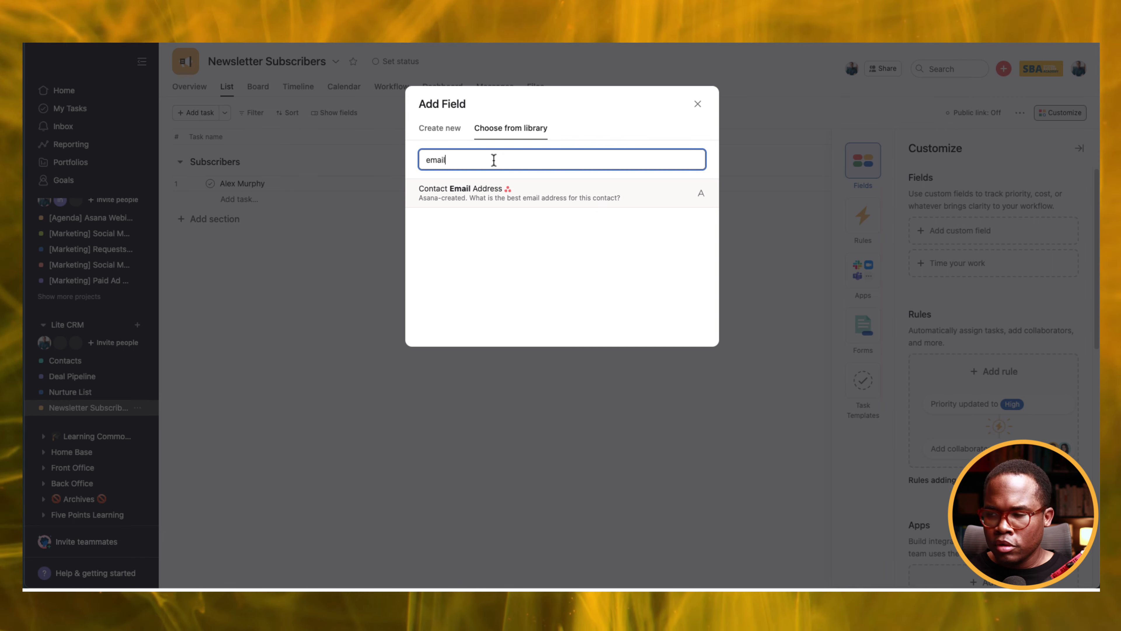
left_click(479, 188)
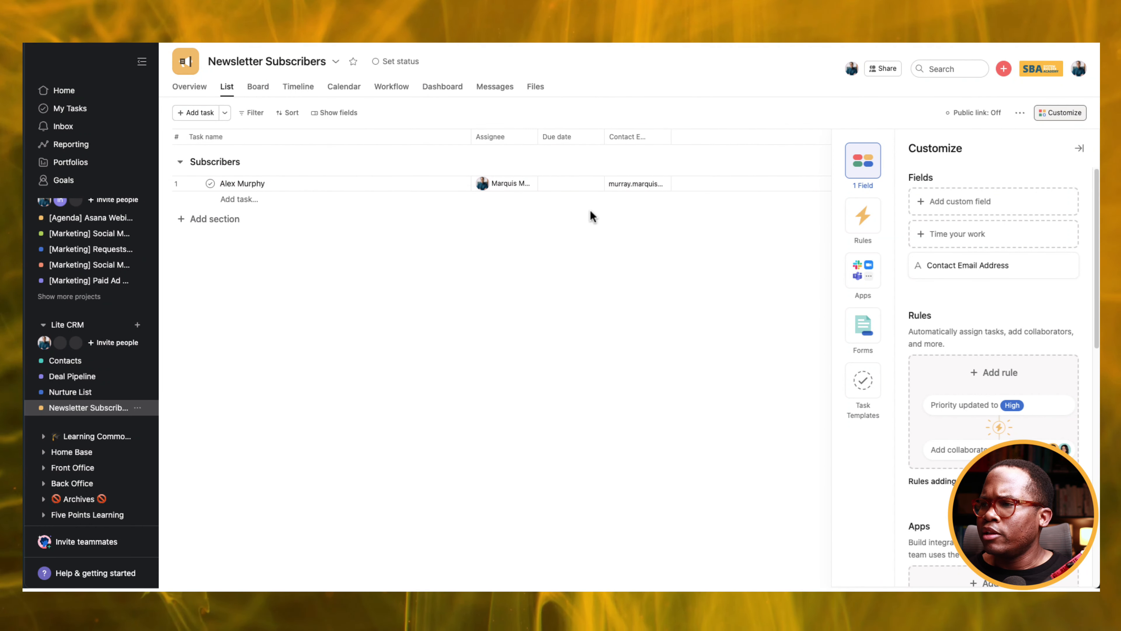
left_click_drag(671, 138, 736, 138)
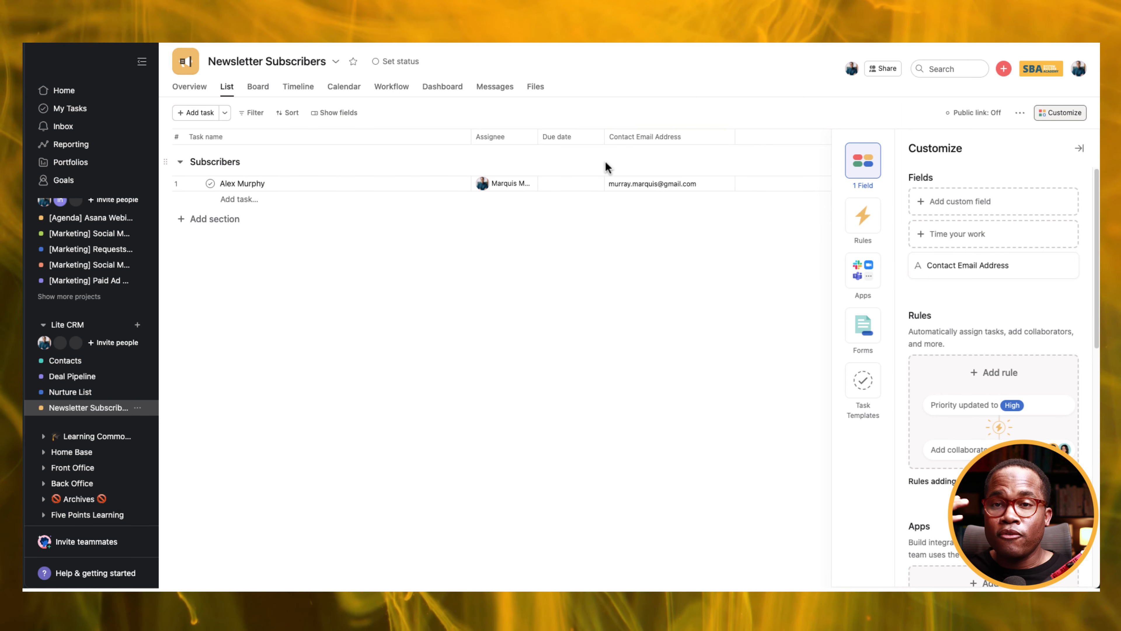
key("super+t")
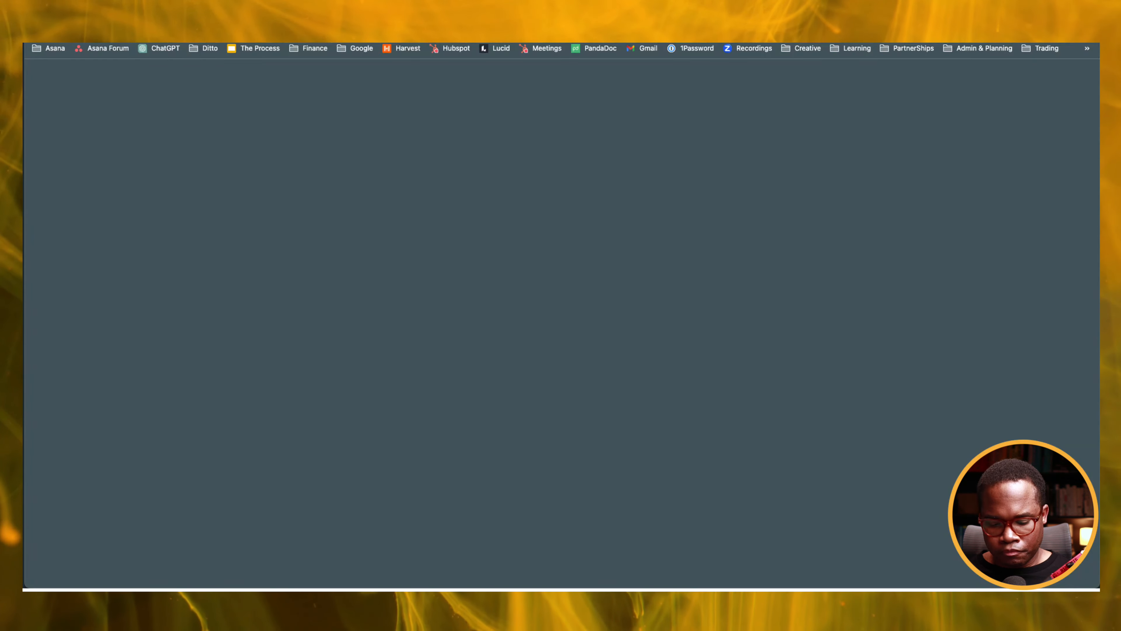
key("Return")
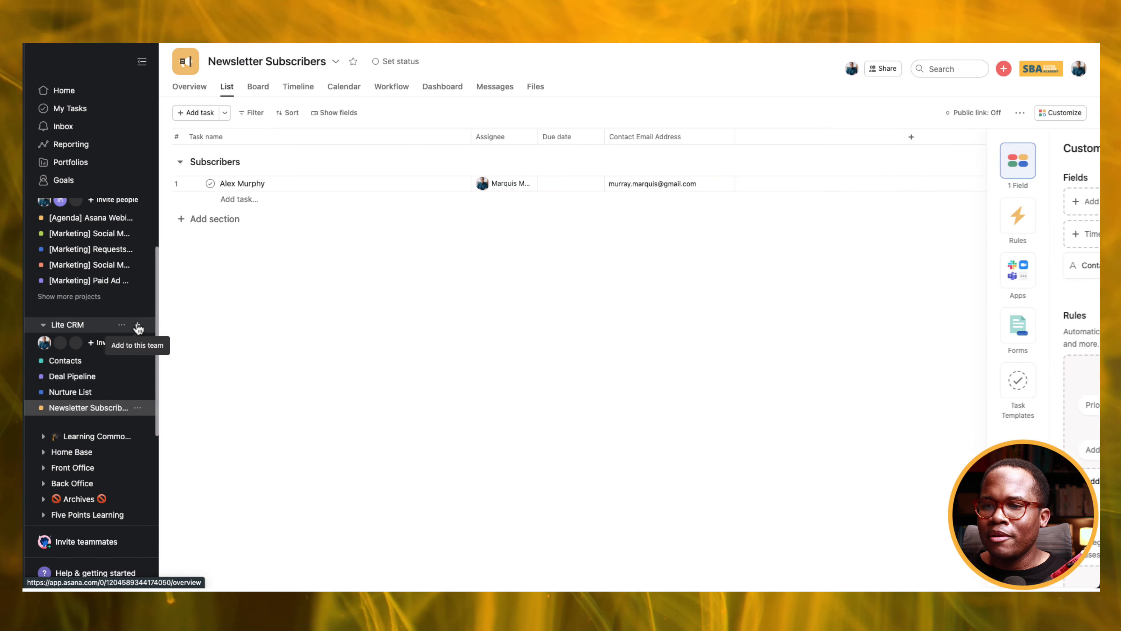
Create a blank list project named 'Client List' in the Lite CRM team and open it.
left_click(138, 325)
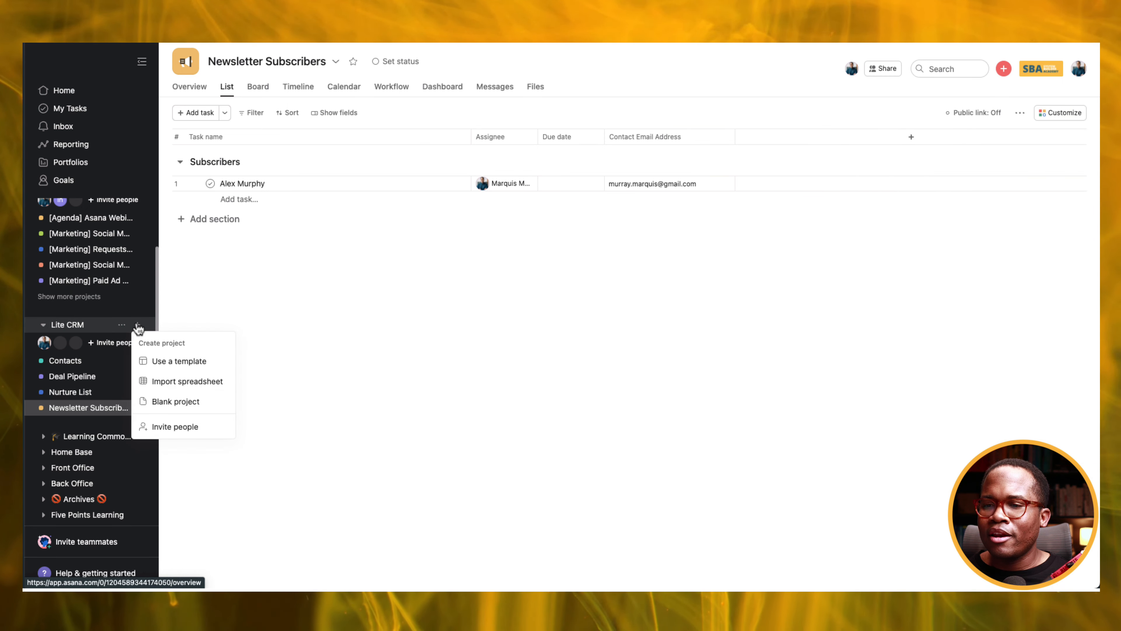
left_click(186, 401)
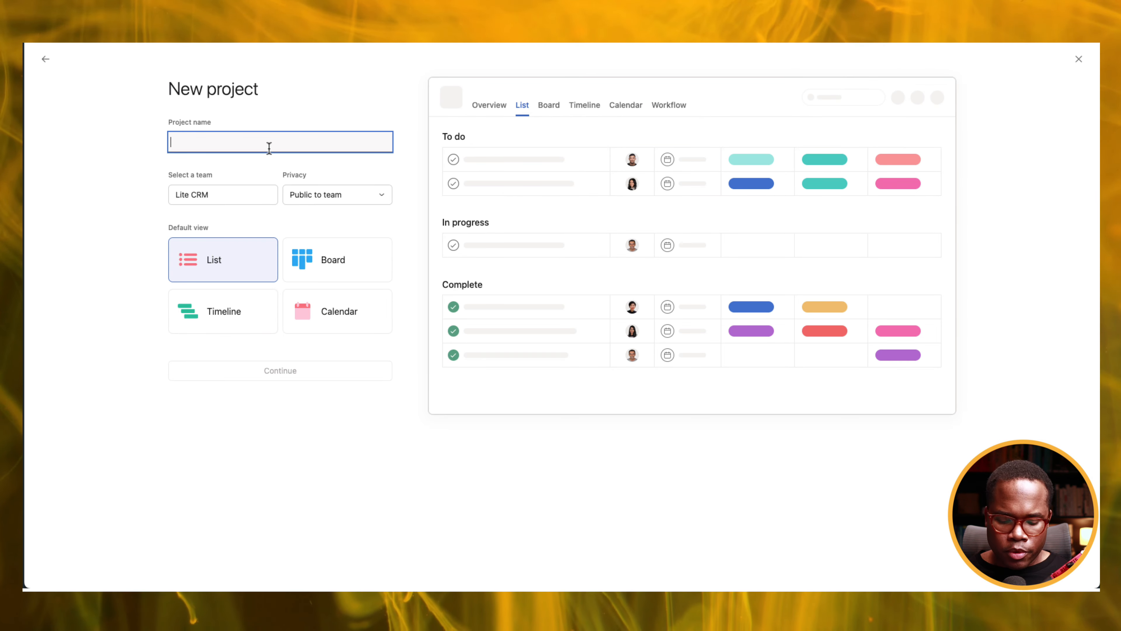
type("Clie")
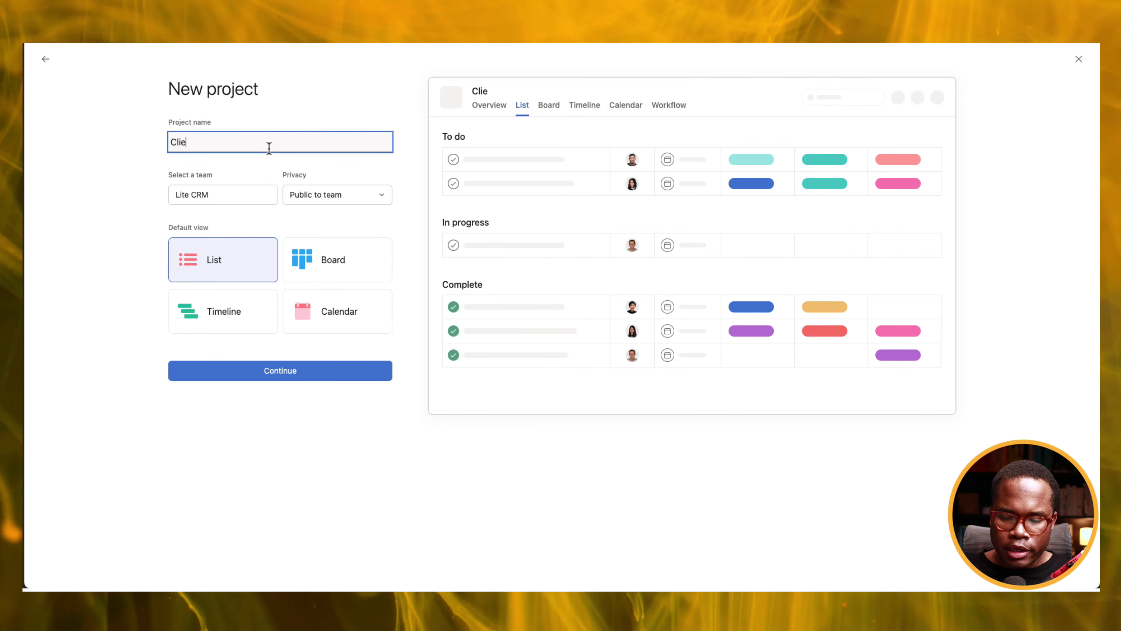
type("nt List")
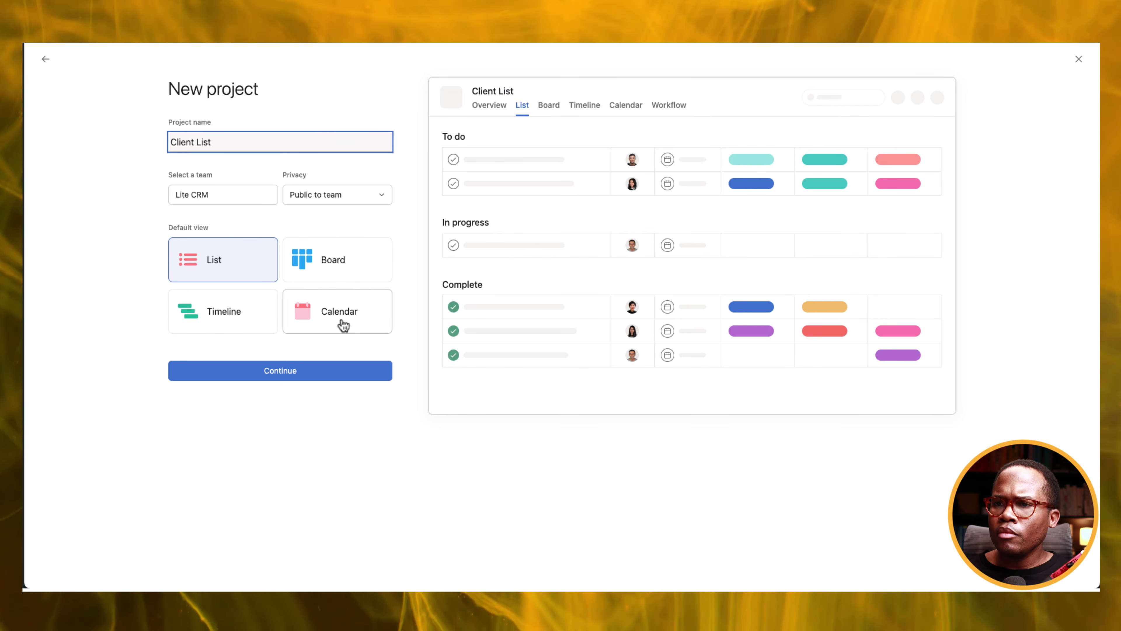
left_click(299, 374)
left_click(281, 305)
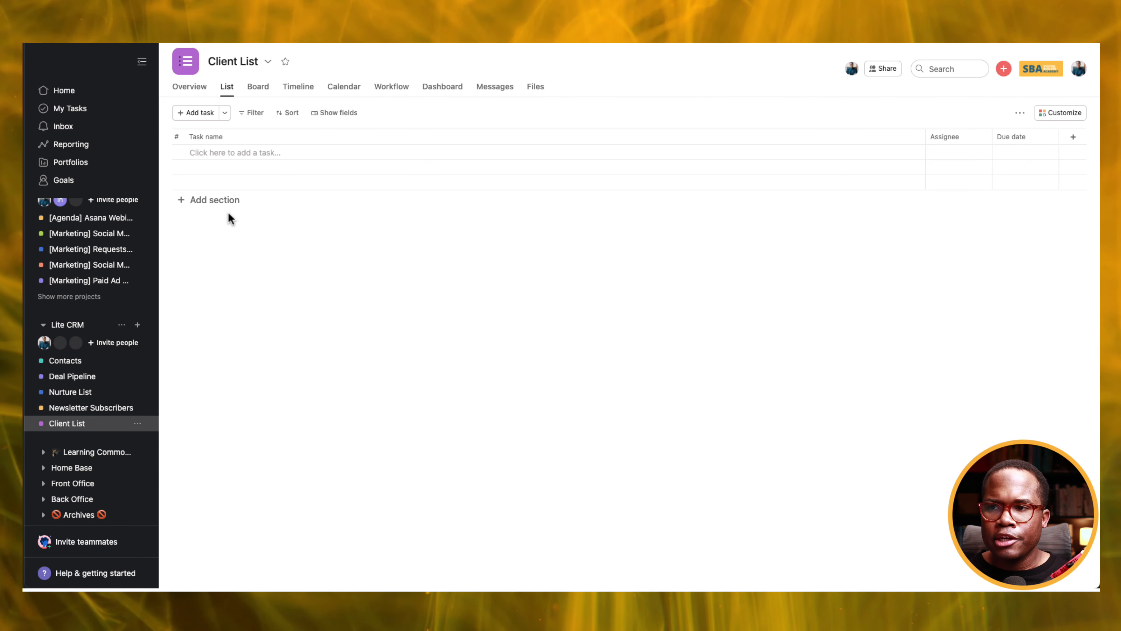
Add the sections Active Client, Former Client and Vendor/Partner to Client List.
left_click(220, 202)
type("Active Client")
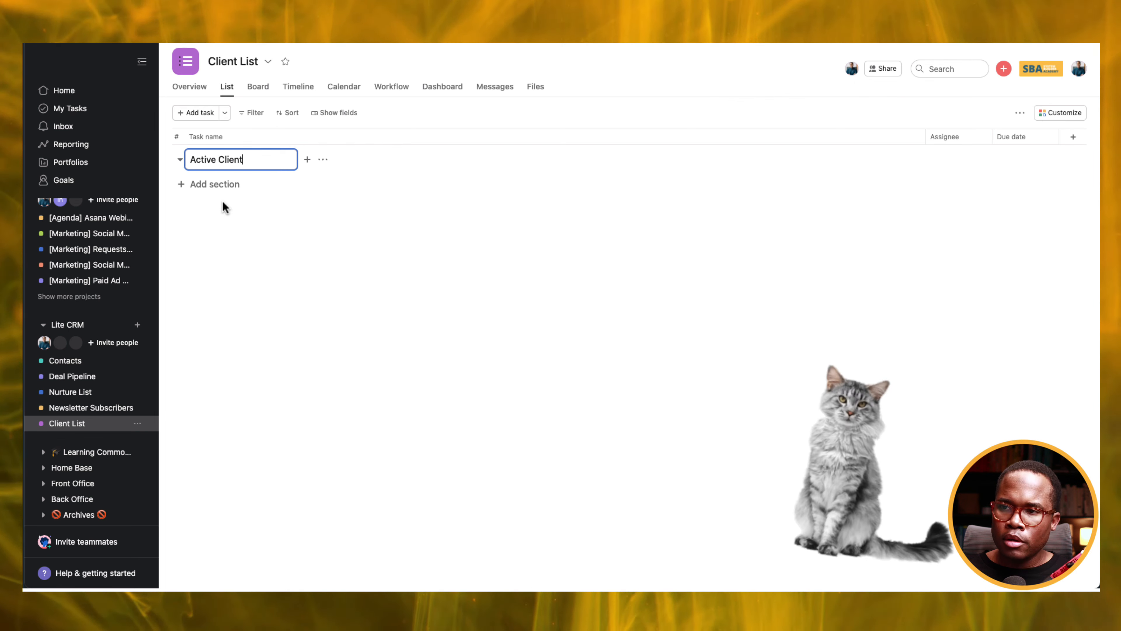
left_click(219, 211)
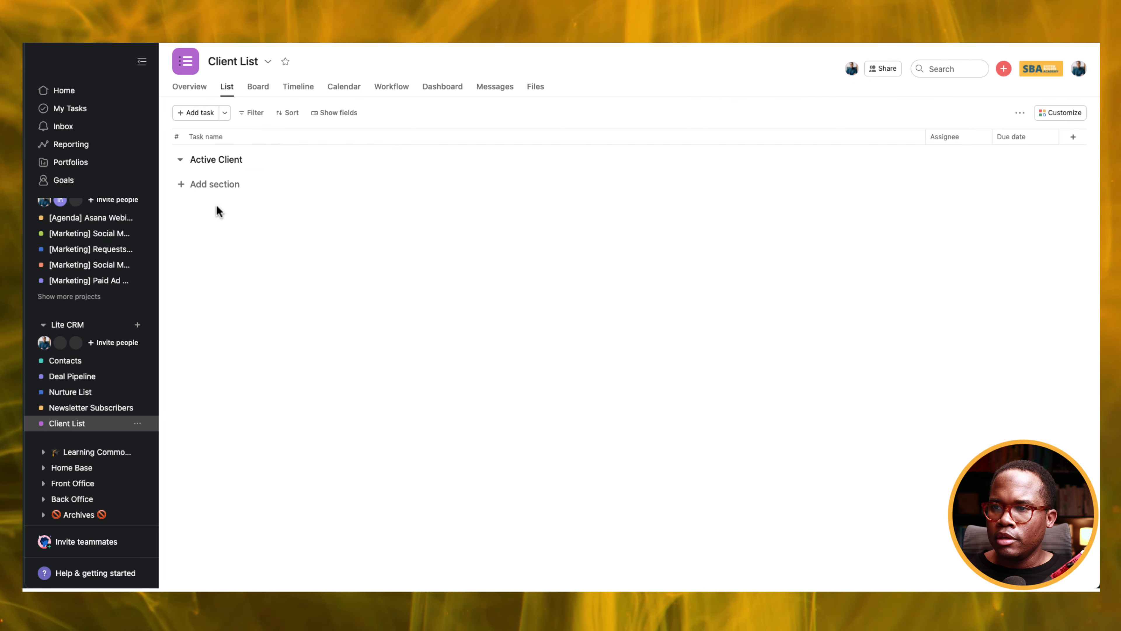
key("Return")
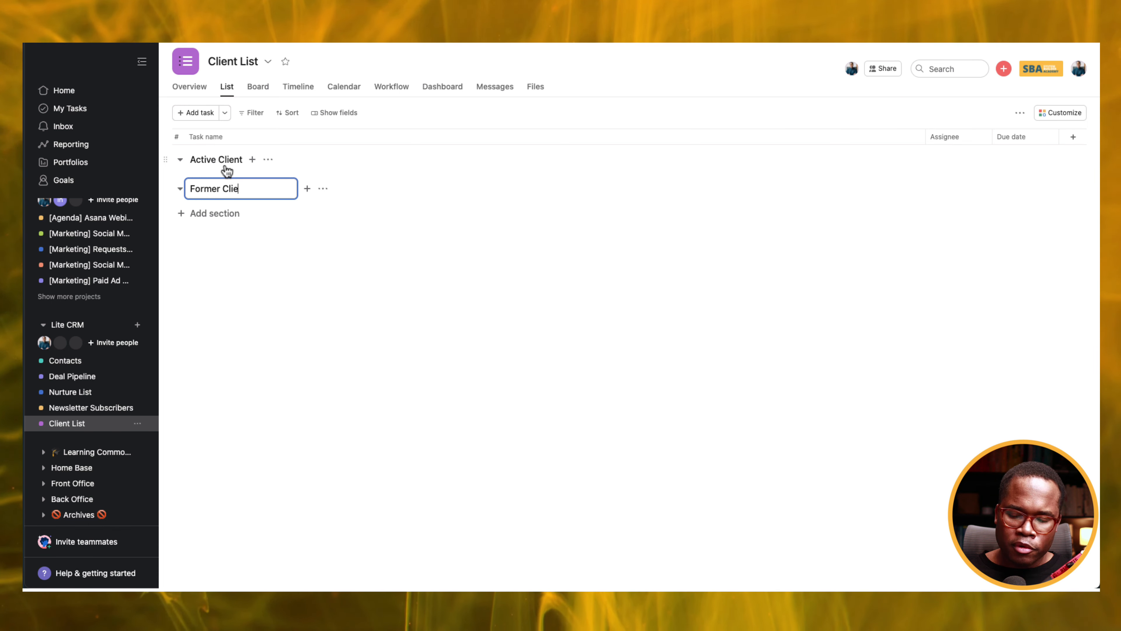
type("Former Client")
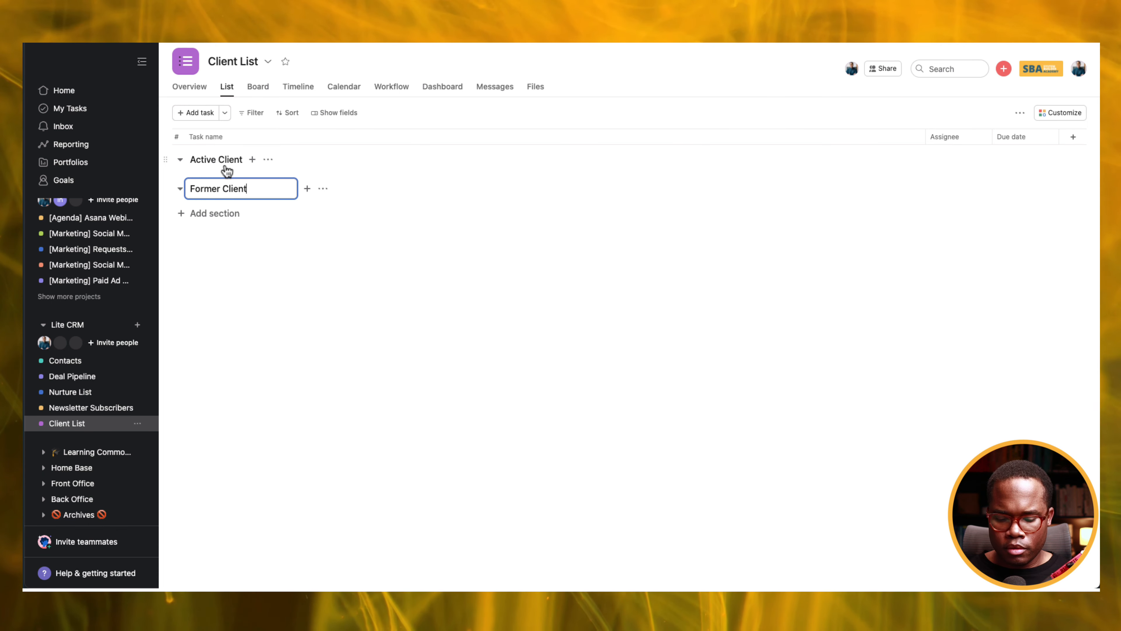
key("Return")
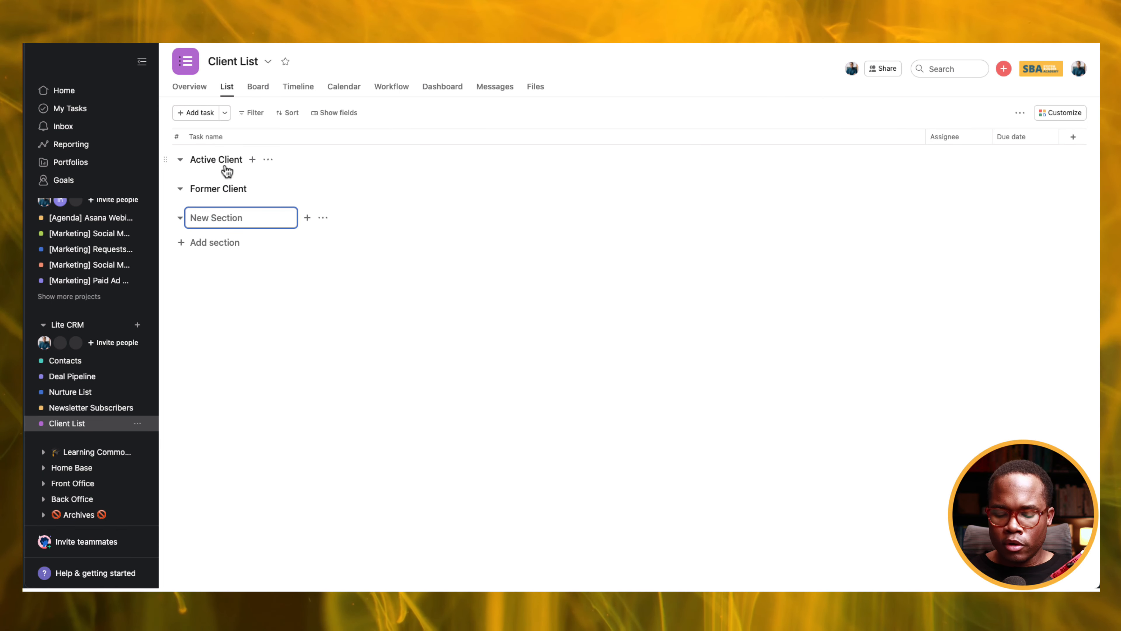
type("Vendor/Partner")
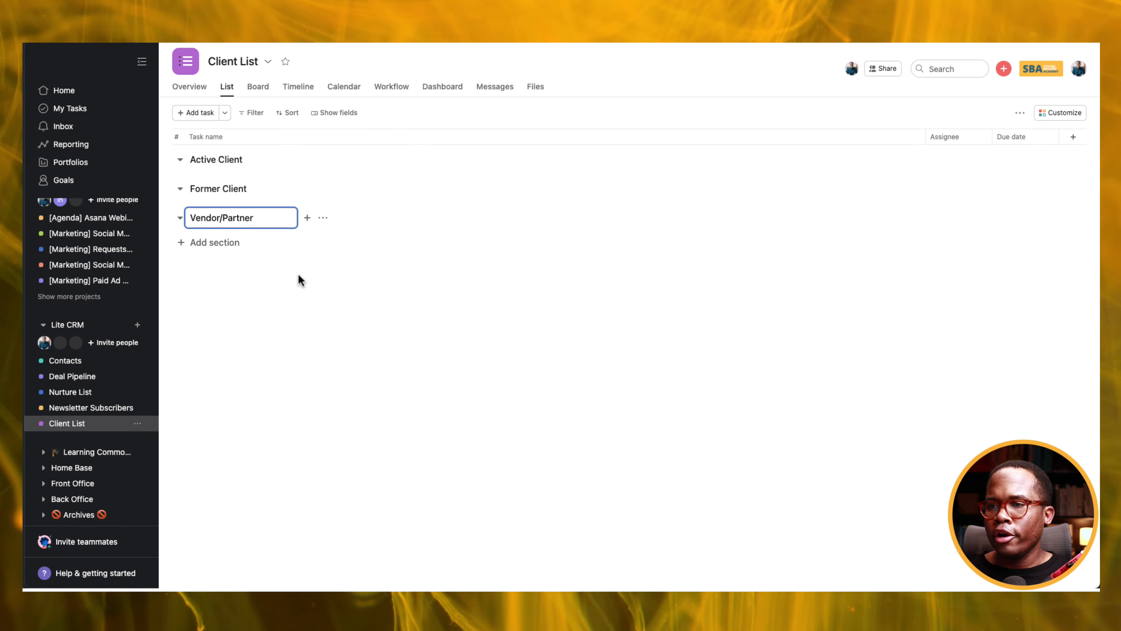
left_click(299, 323)
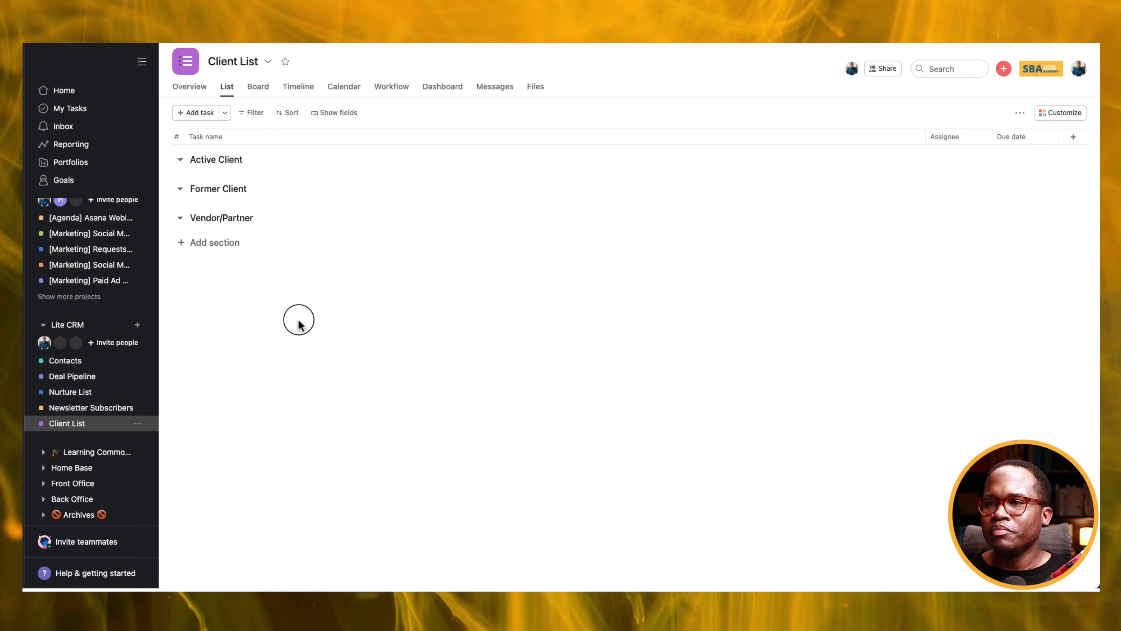
left_click(74, 361)
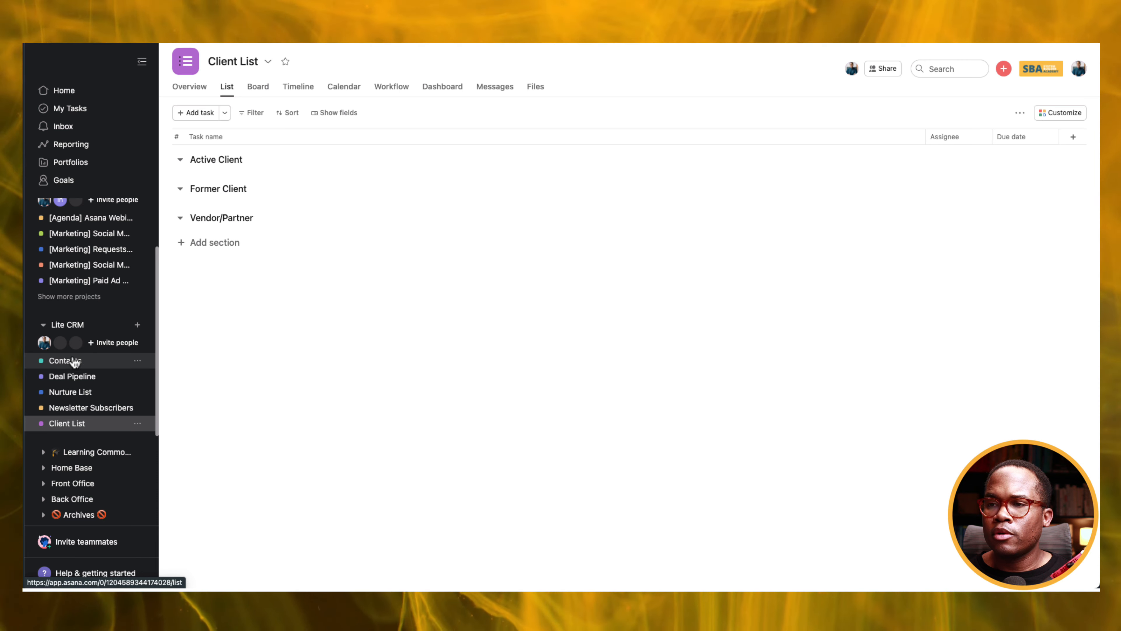
Select the first two contacts and set both Lead Statuses to Active Client.
left_click(238, 183)
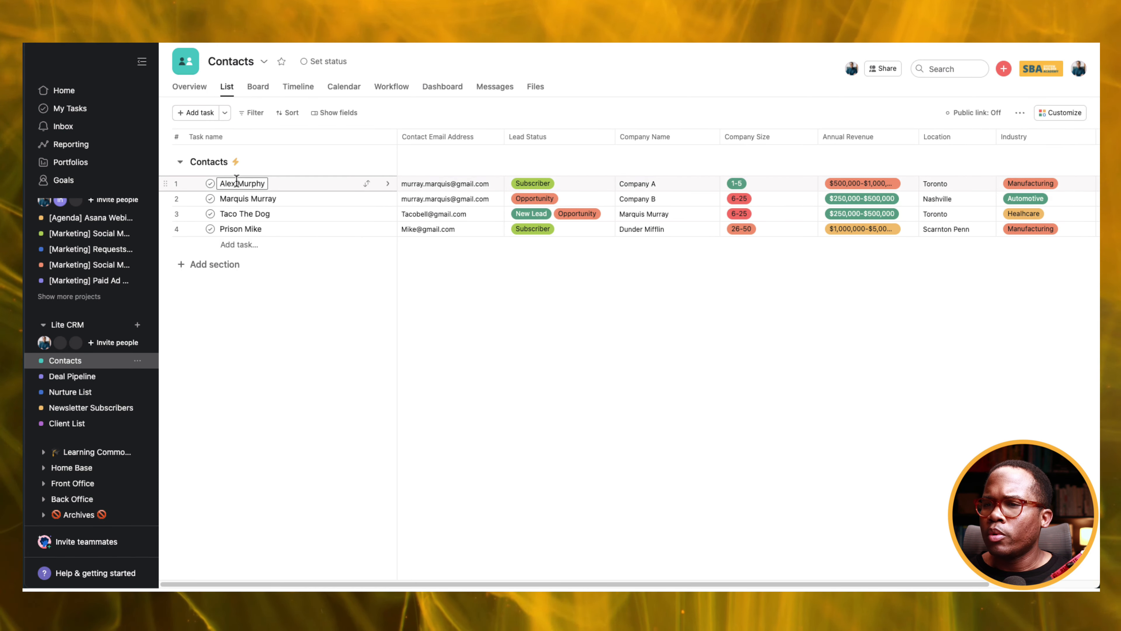
left_click(244, 200, "shift")
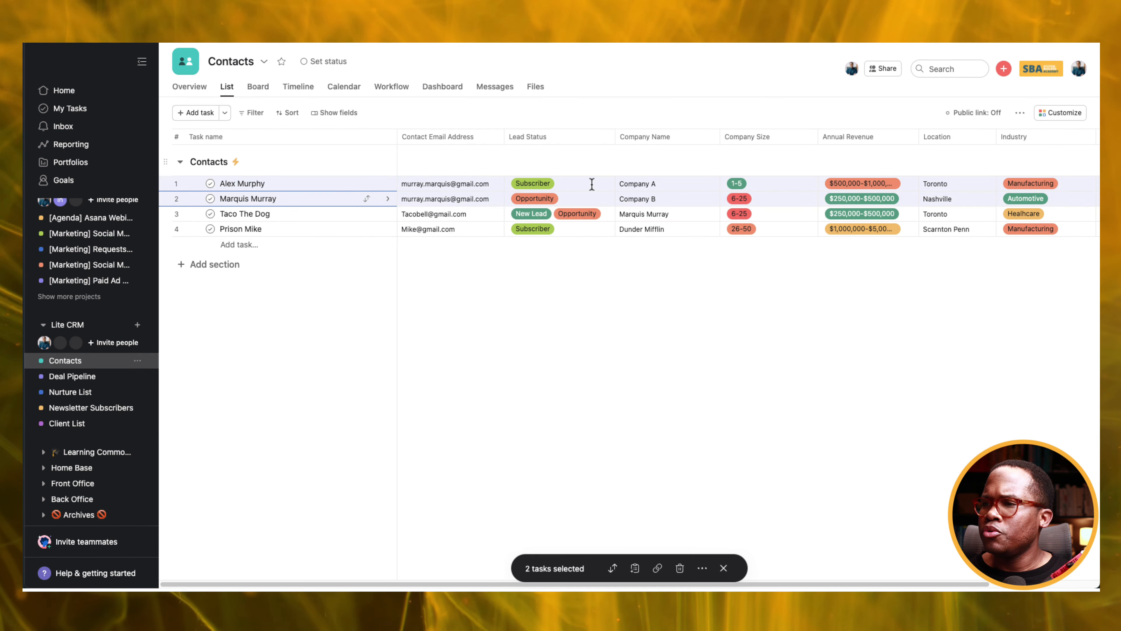
left_click(567, 188)
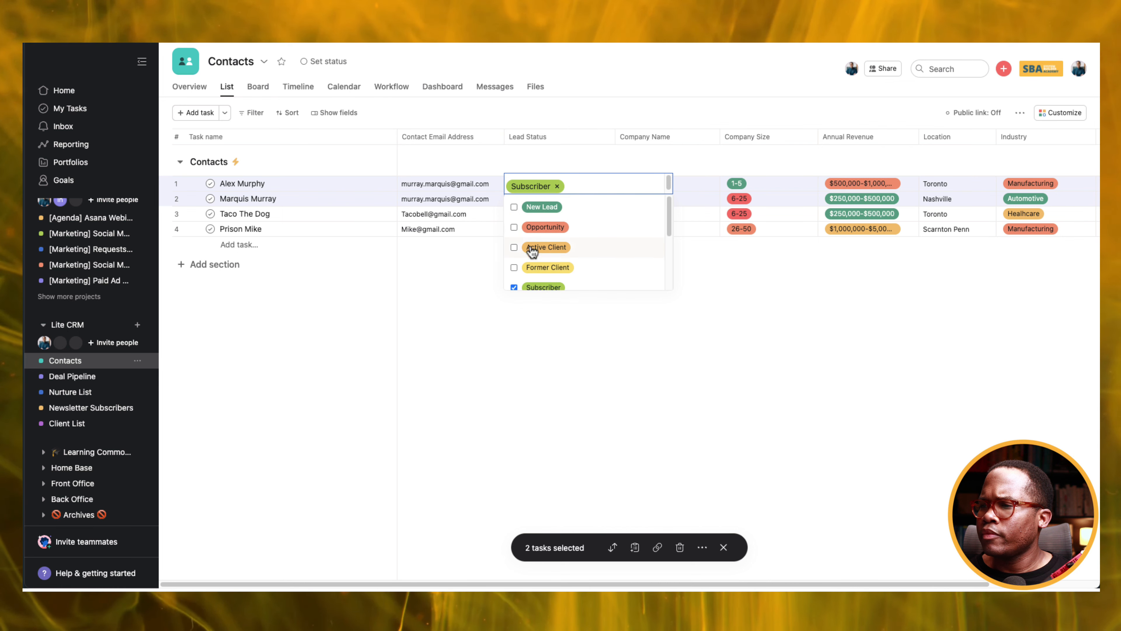
left_click(514, 248)
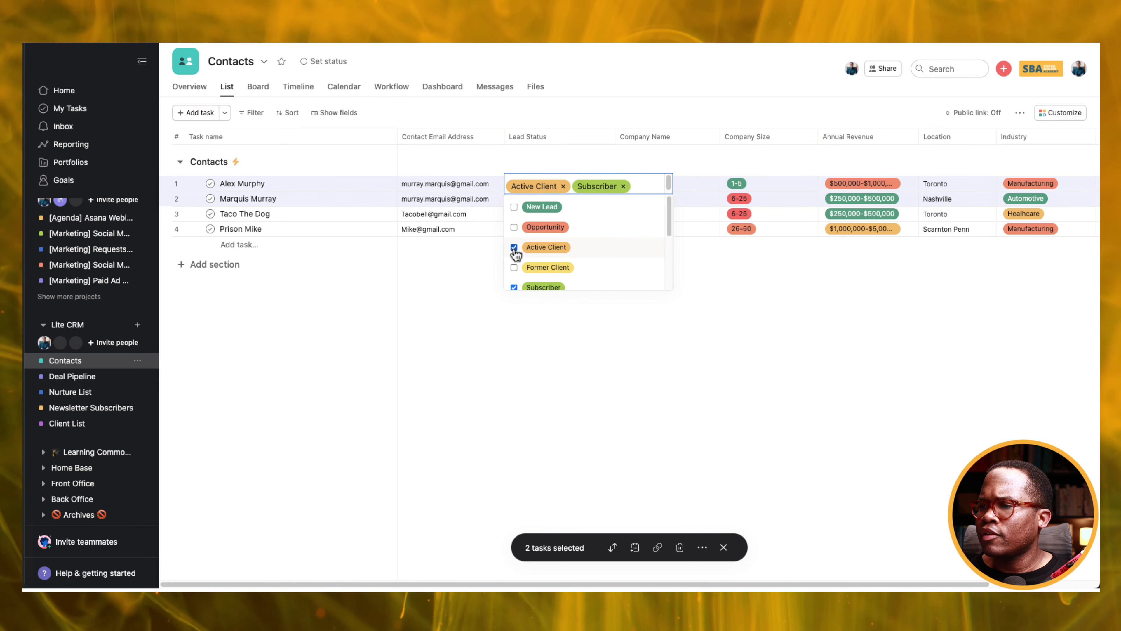
left_click(473, 271)
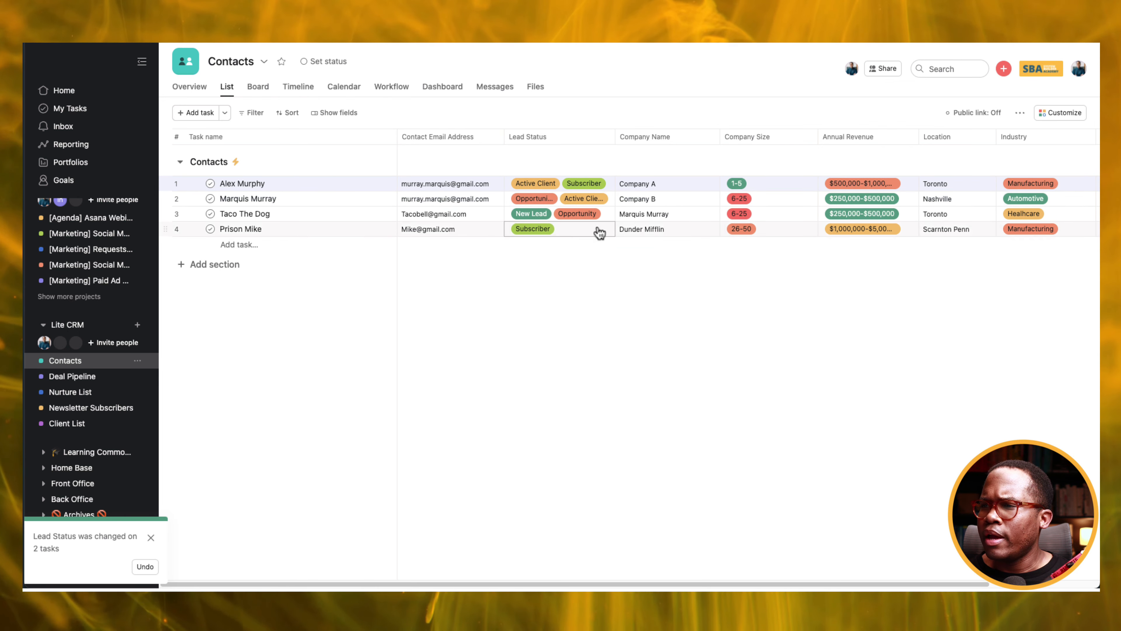
Add Former Client to row 3's Lead Status and Partner to row 4's.
left_click(603, 215)
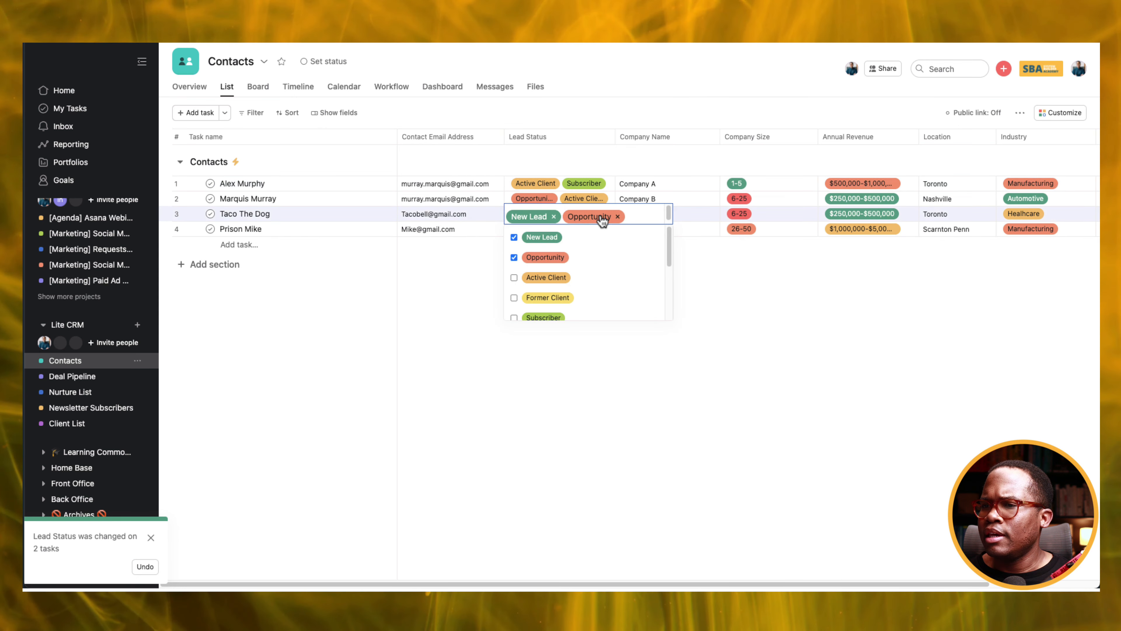
left_click(514, 298)
left_click(433, 309)
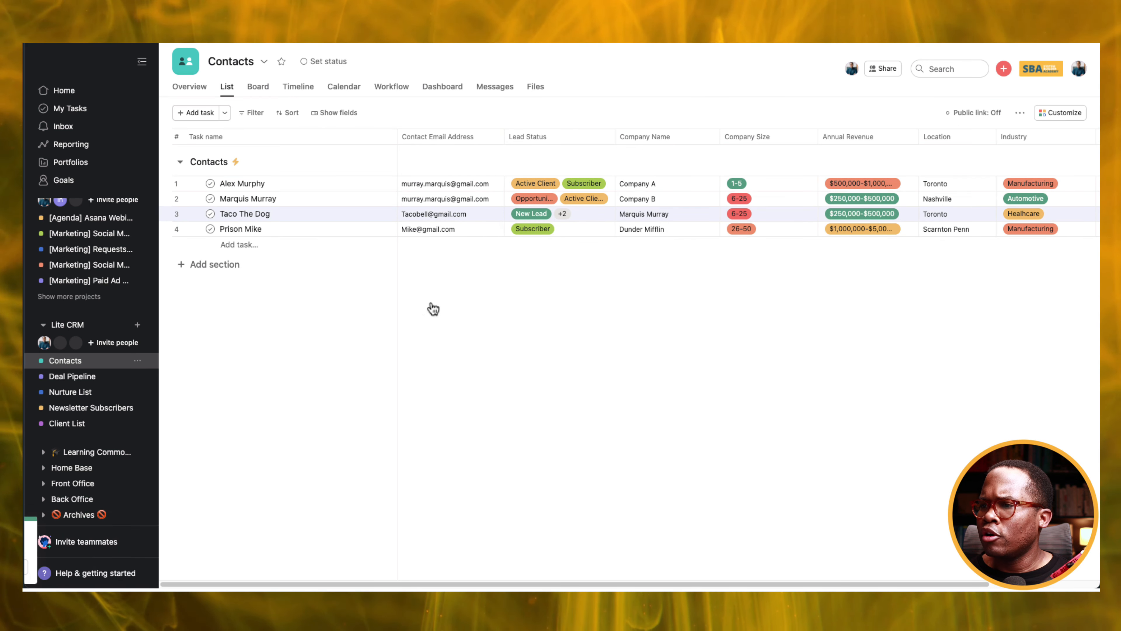
left_click(564, 234)
scroll(561, 296, "down", 3)
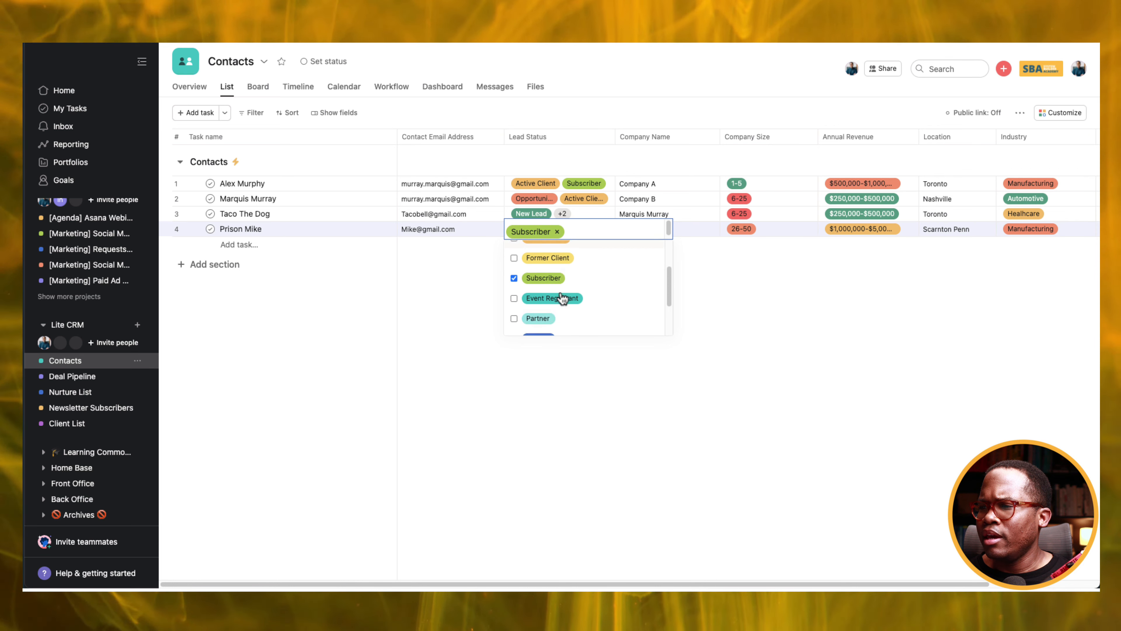
left_click(452, 326)
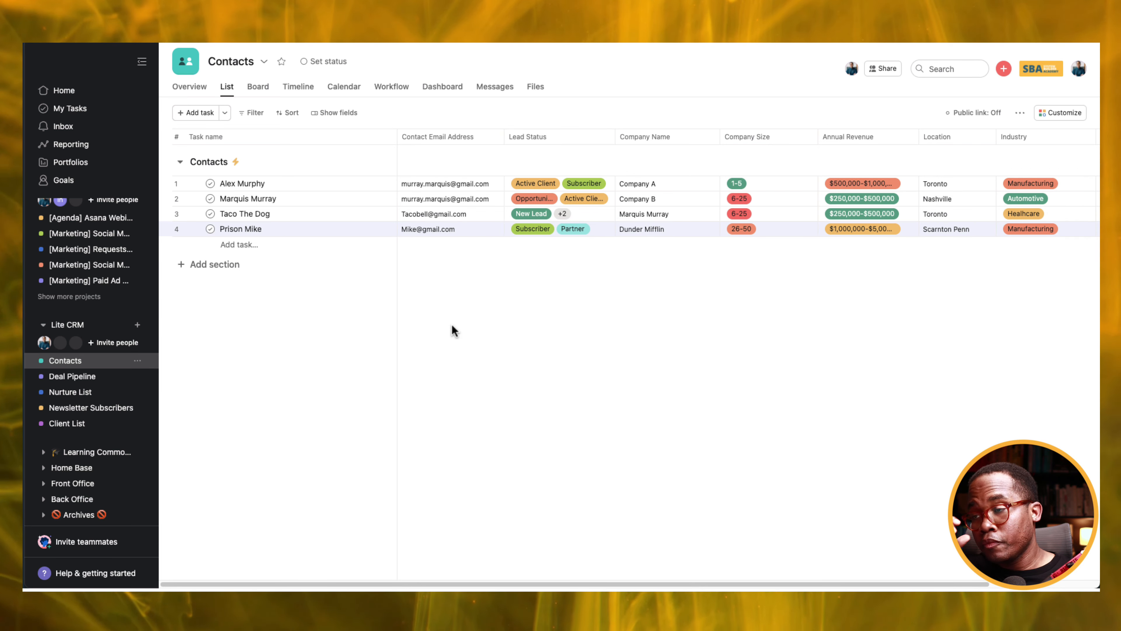
left_click(68, 424)
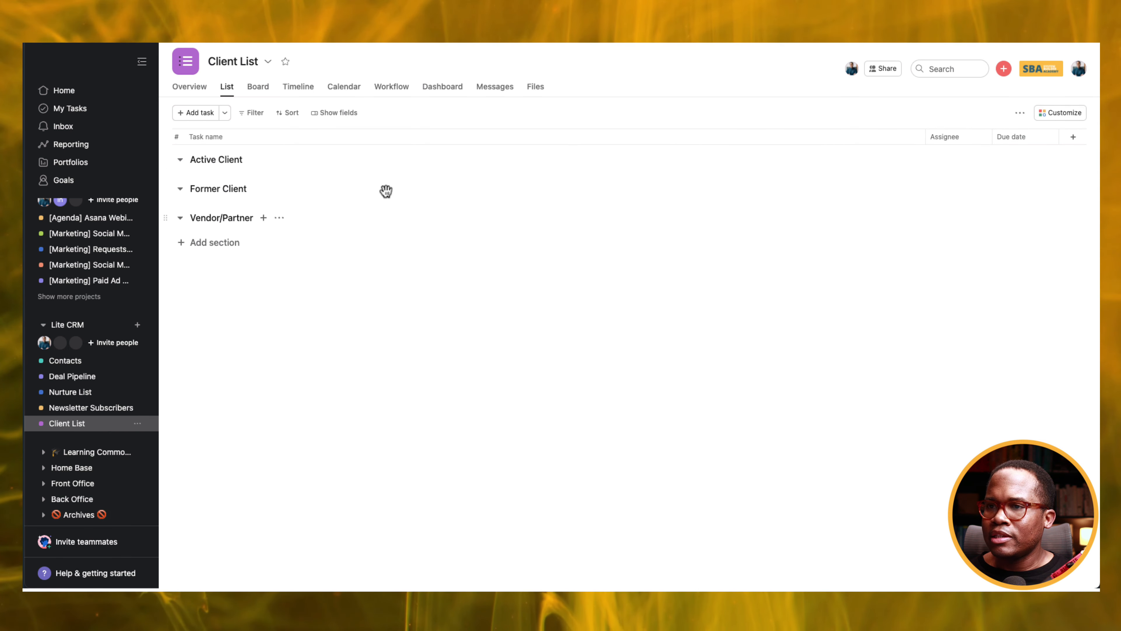
left_click(1049, 113)
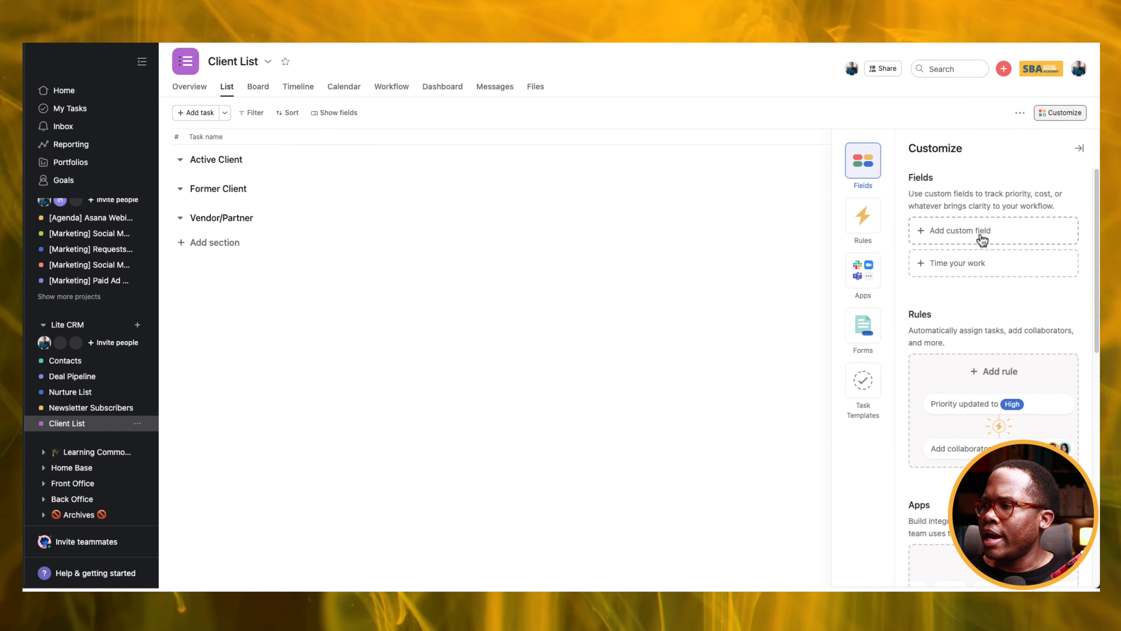
left_click(980, 234)
left_click(526, 129)
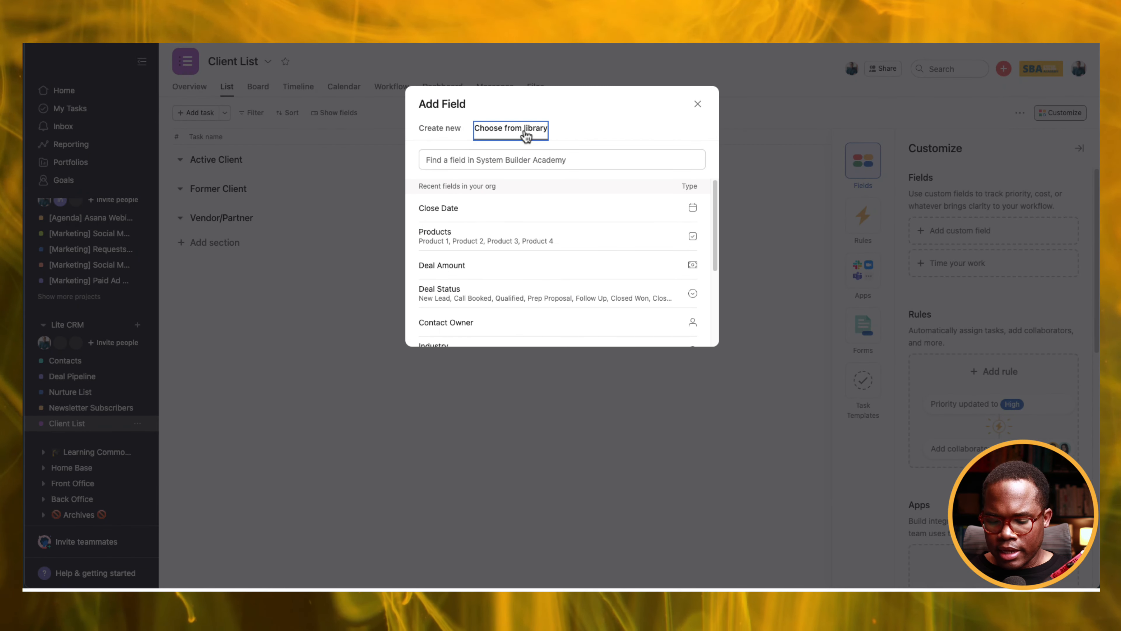
left_click(516, 165)
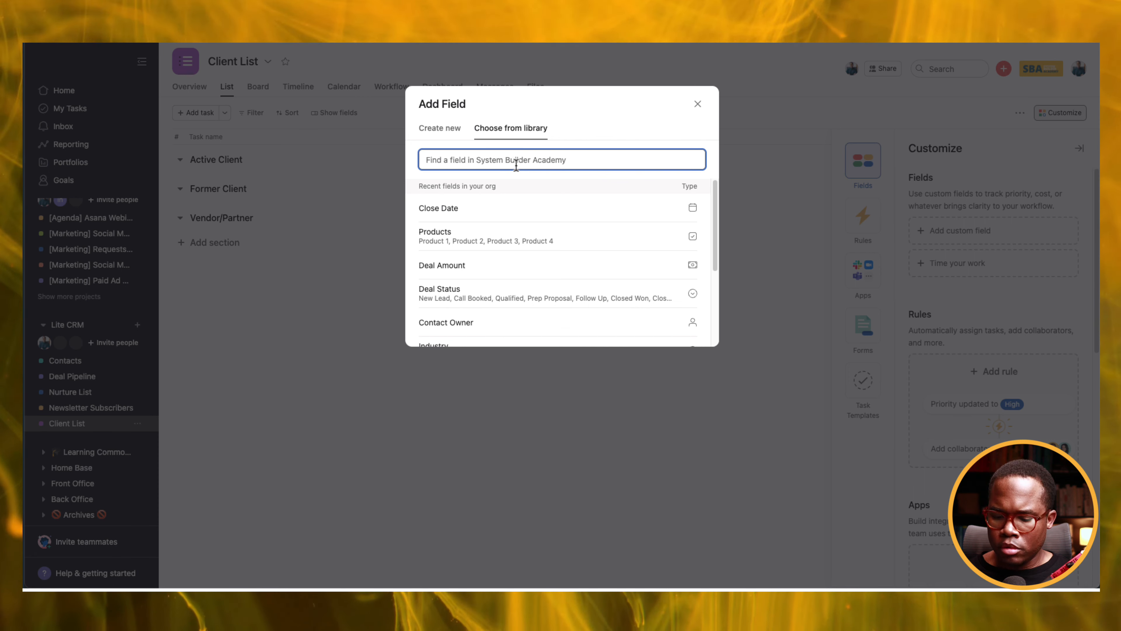
type("lea")
key("BackSpace")
key("BackSpace")
key("BackSpace")
key("BackSpace")
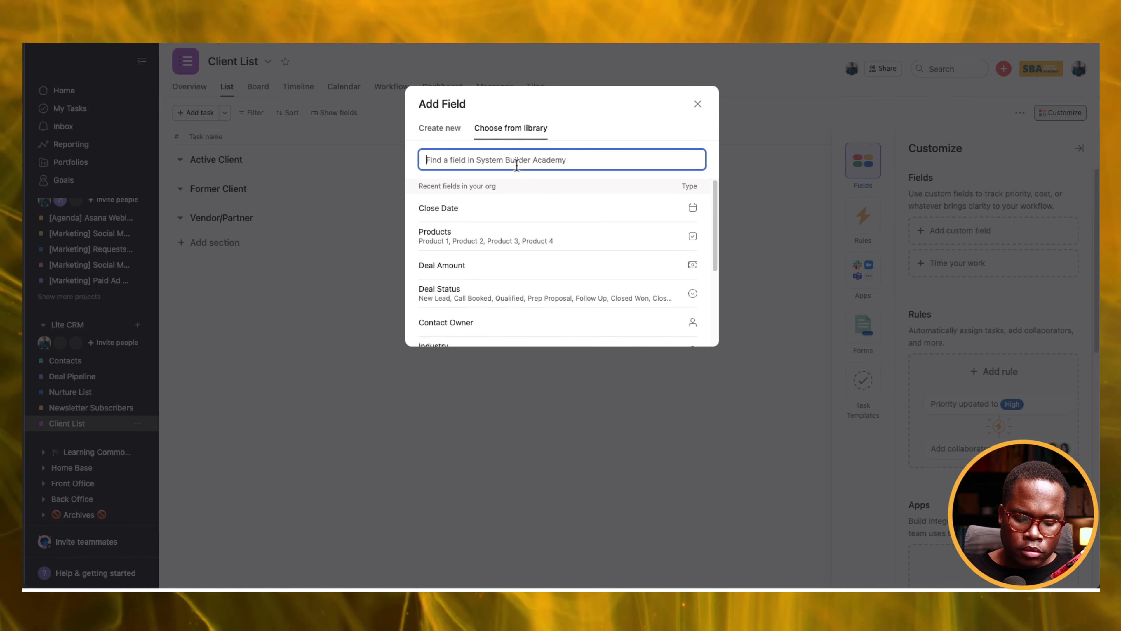
type("con")
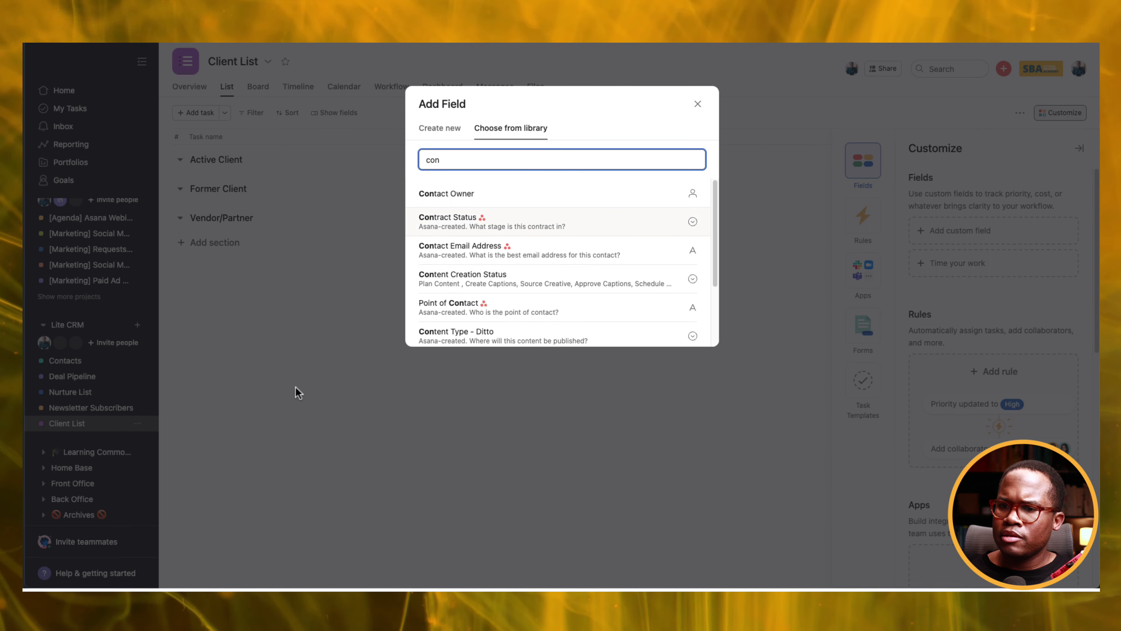
left_click(383, 279)
left_click(75, 365)
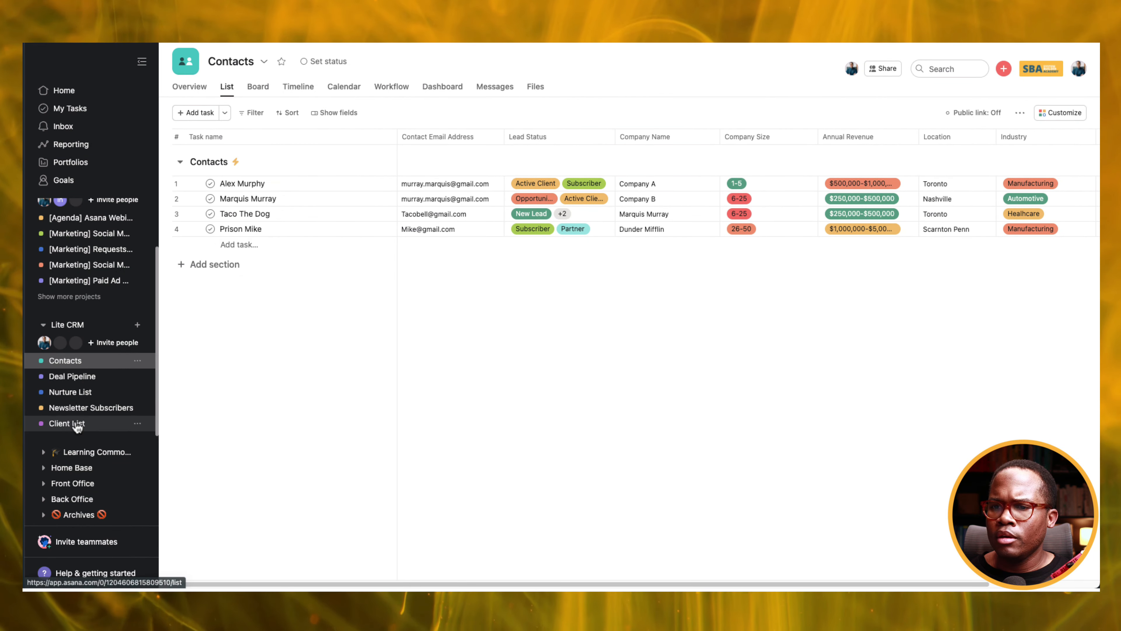
Edit the Lead Status field so it is added to the field library.
left_click(605, 138)
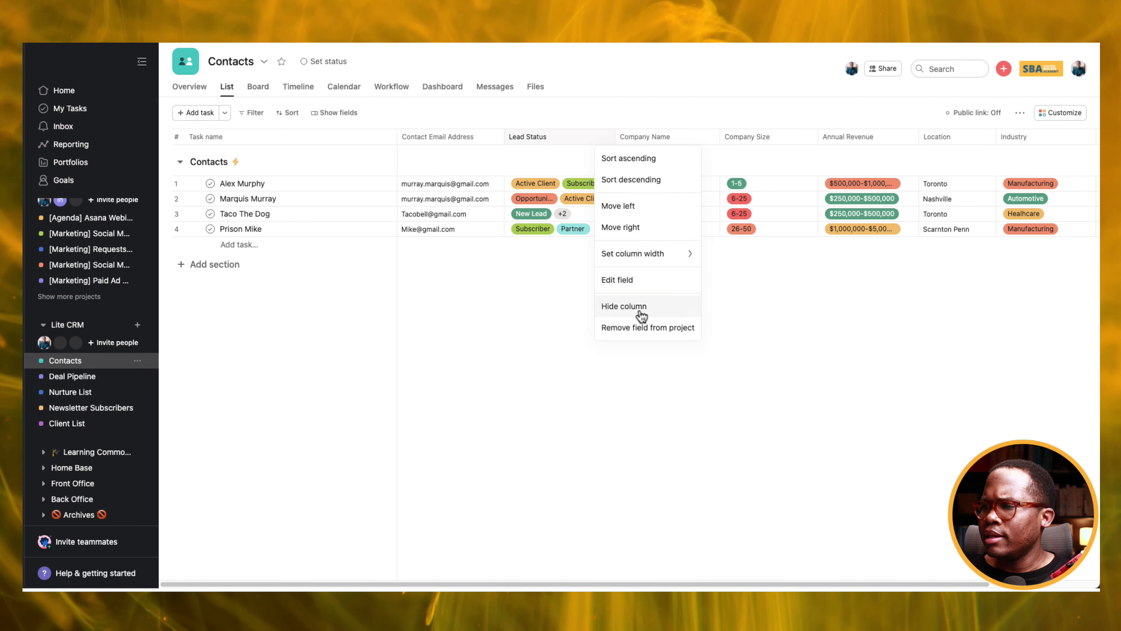
left_click(636, 280)
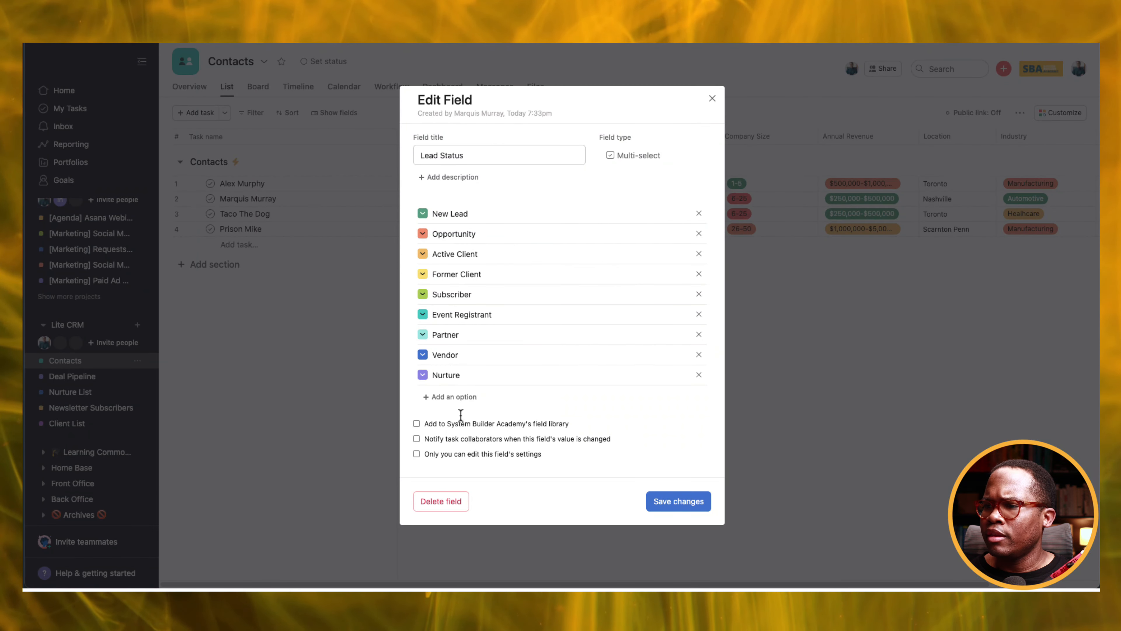
left_click(678, 502)
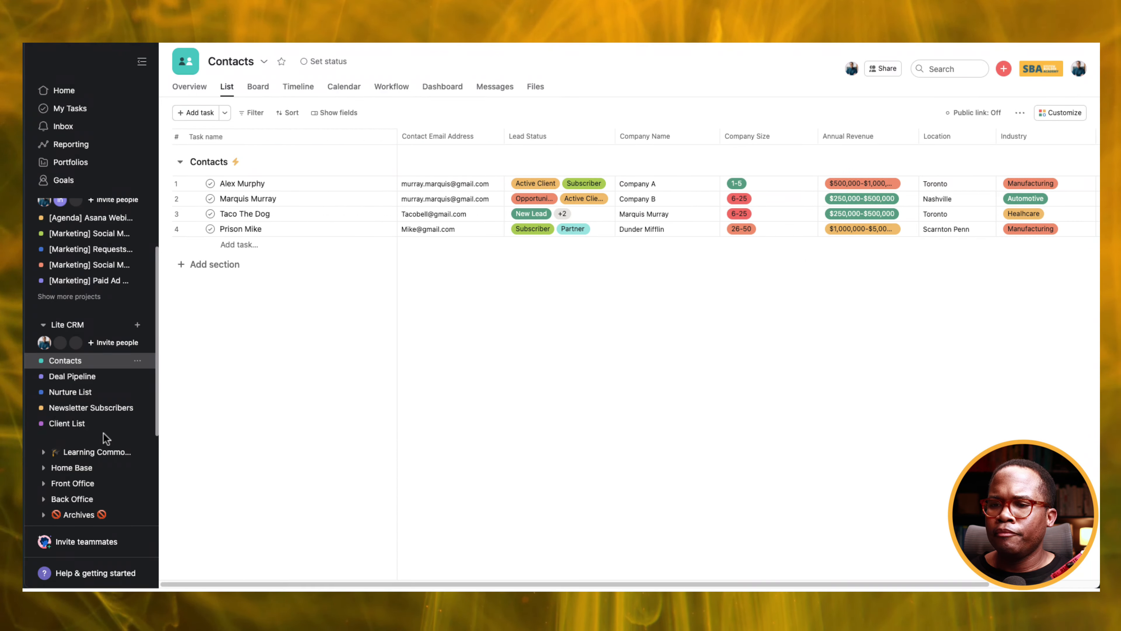
Add the library Lead Status field to the Client List project.
left_click(72, 424)
left_click(1057, 113)
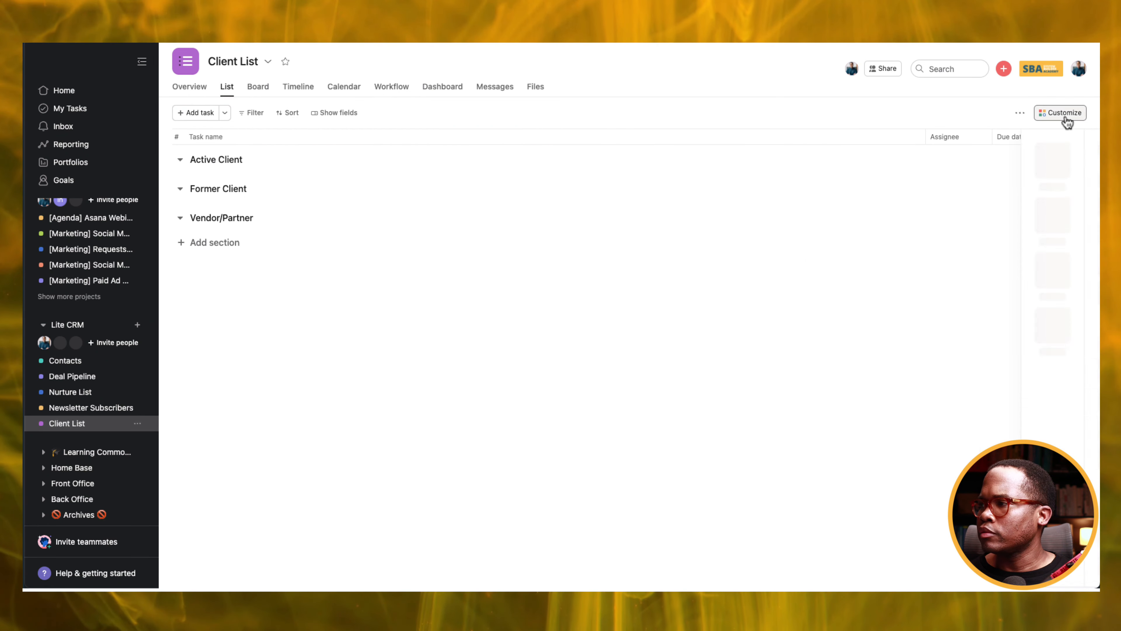
left_click(958, 231)
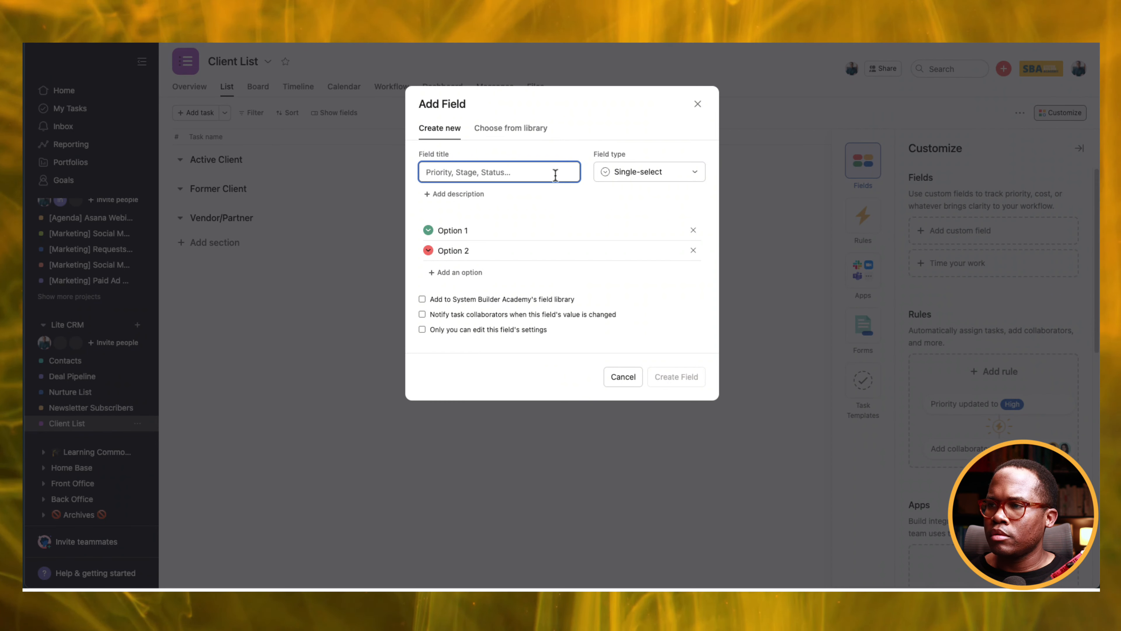
left_click(541, 121)
left_click(547, 157)
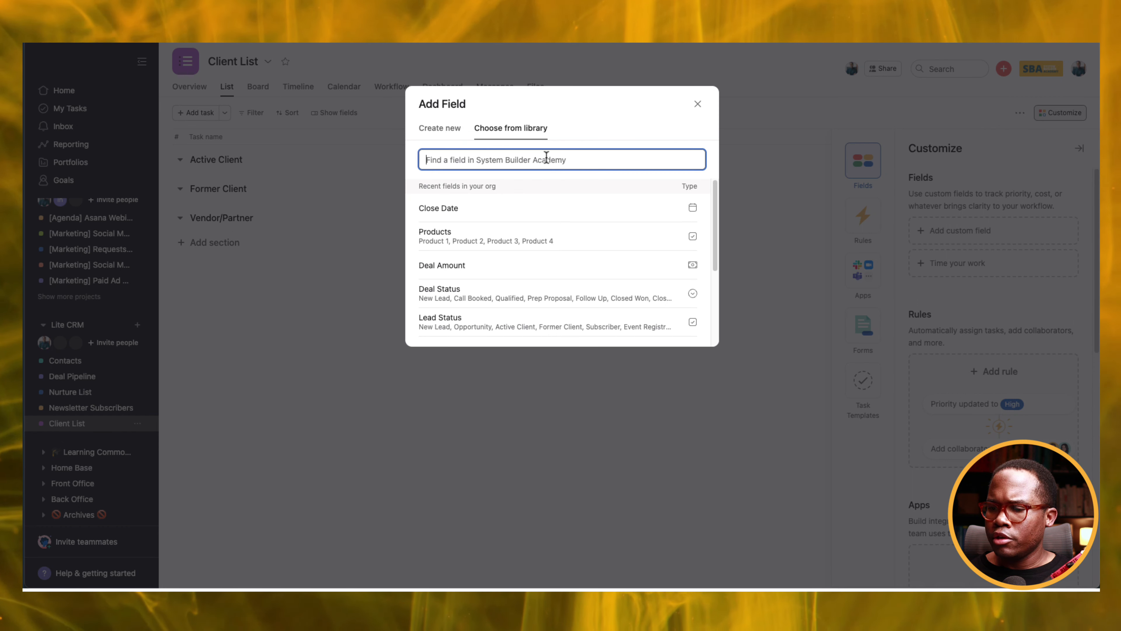
type("lead")
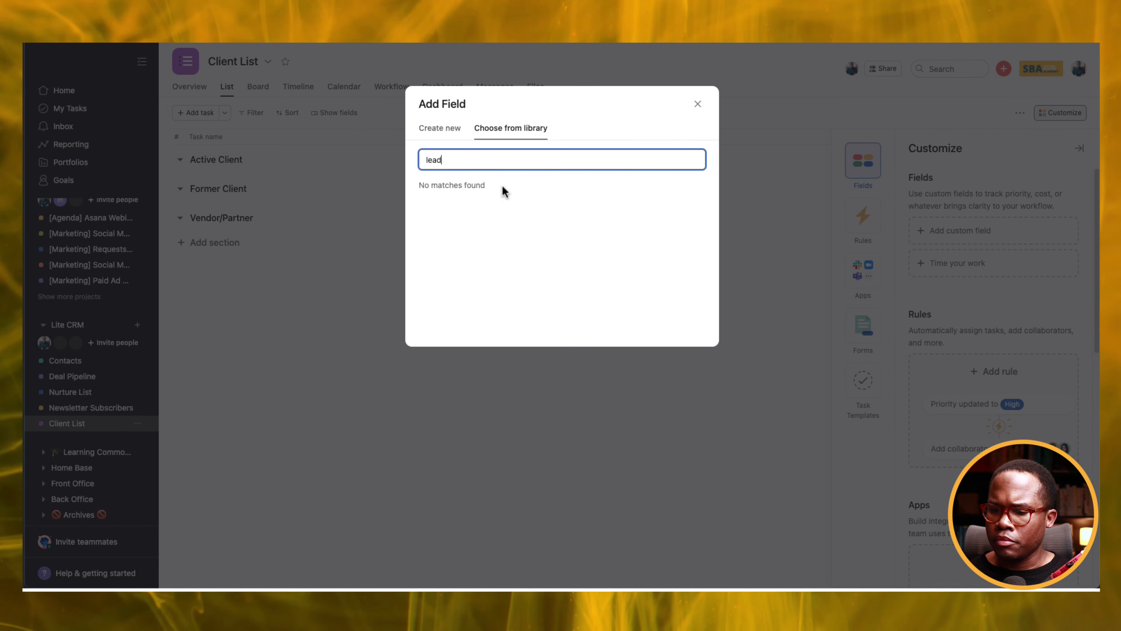
type(" s")
left_click(501, 203)
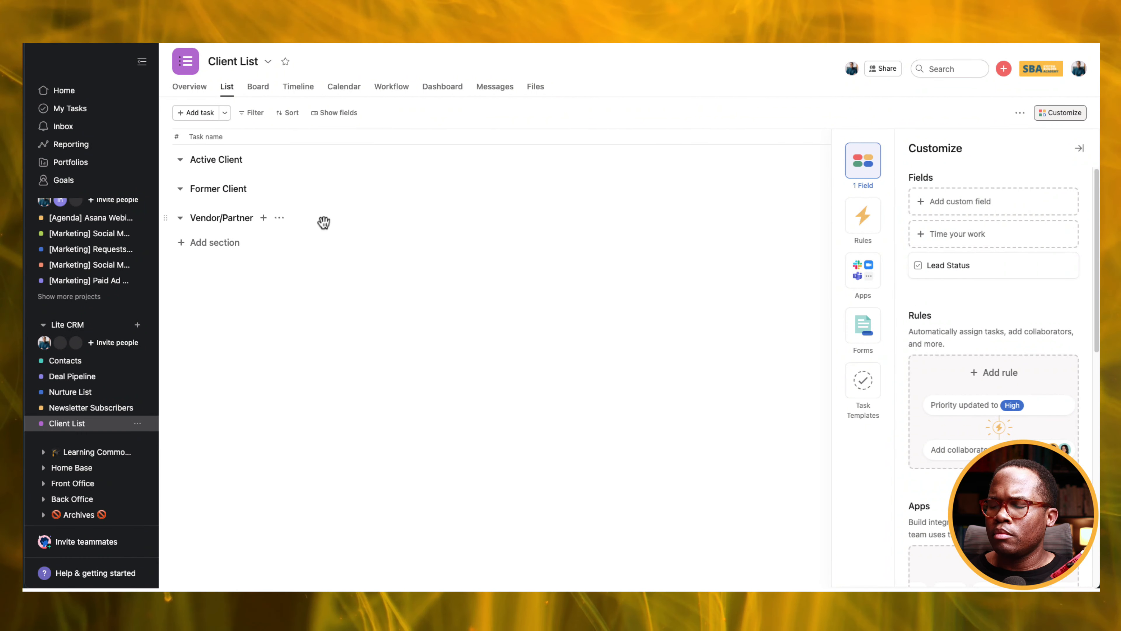
left_click(80, 371)
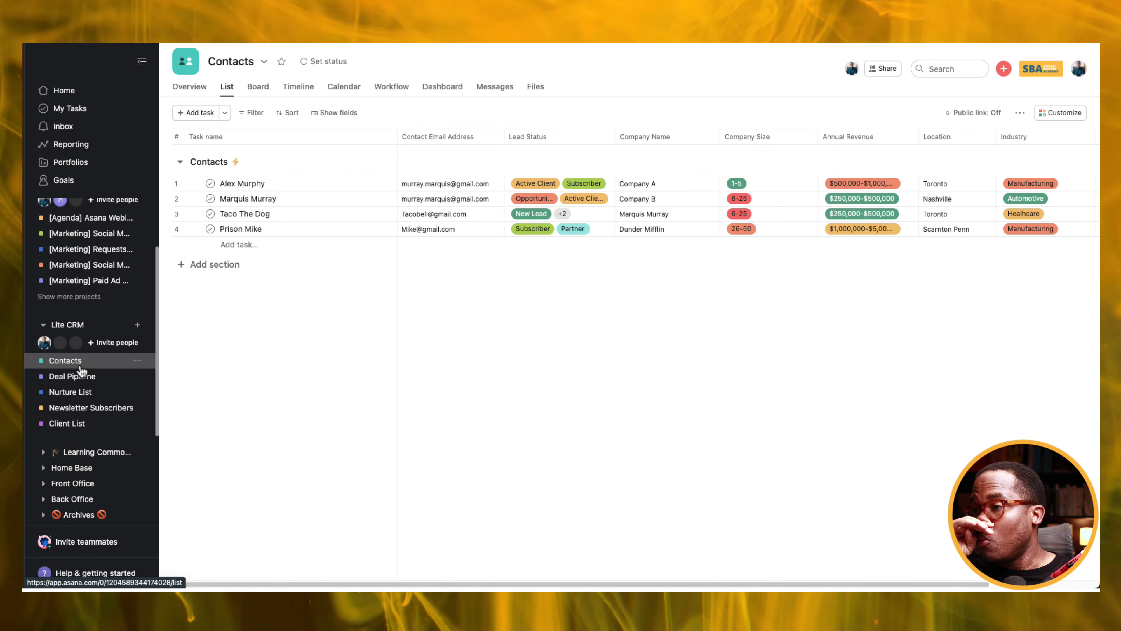
Start a new custom rule in the Contacts project's rules.
left_click(1061, 113)
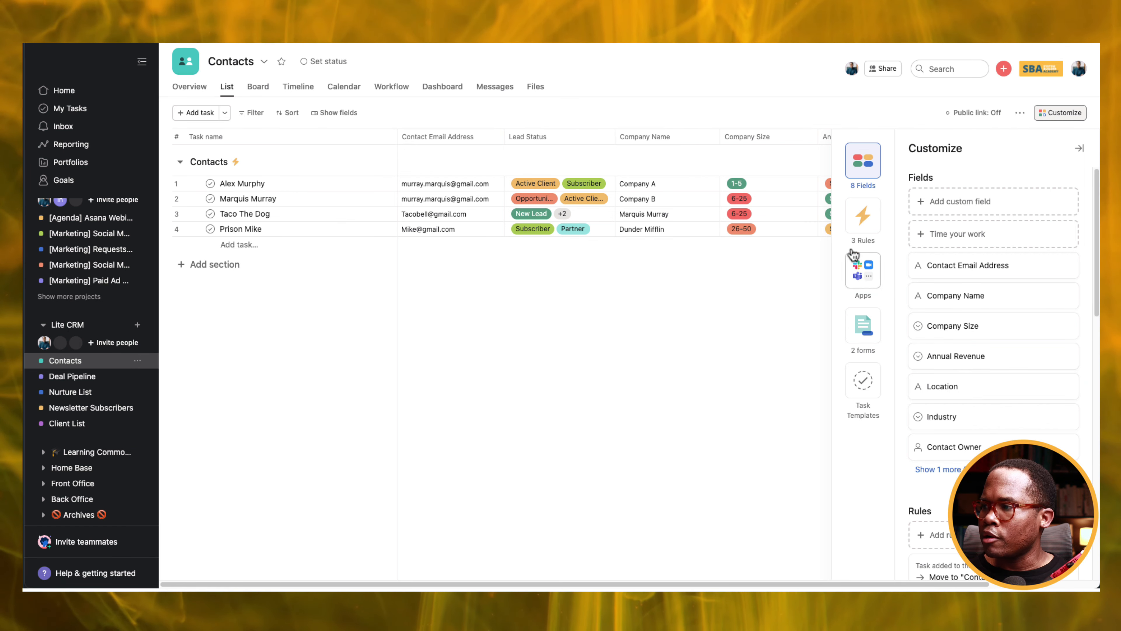
left_click(861, 225)
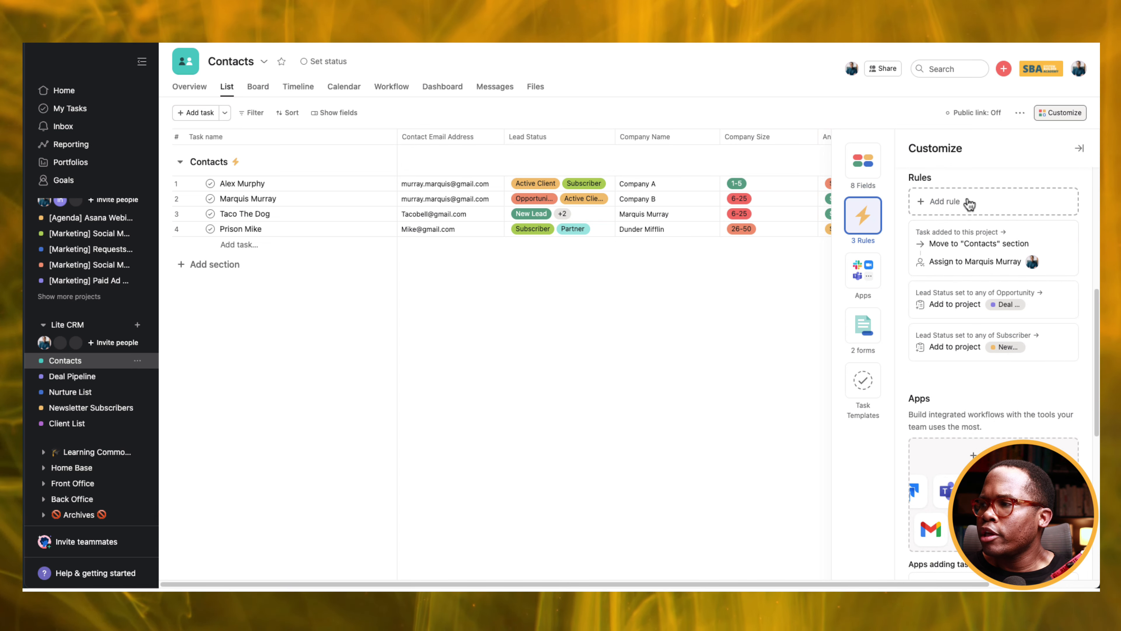
left_click(970, 207)
left_click(487, 173)
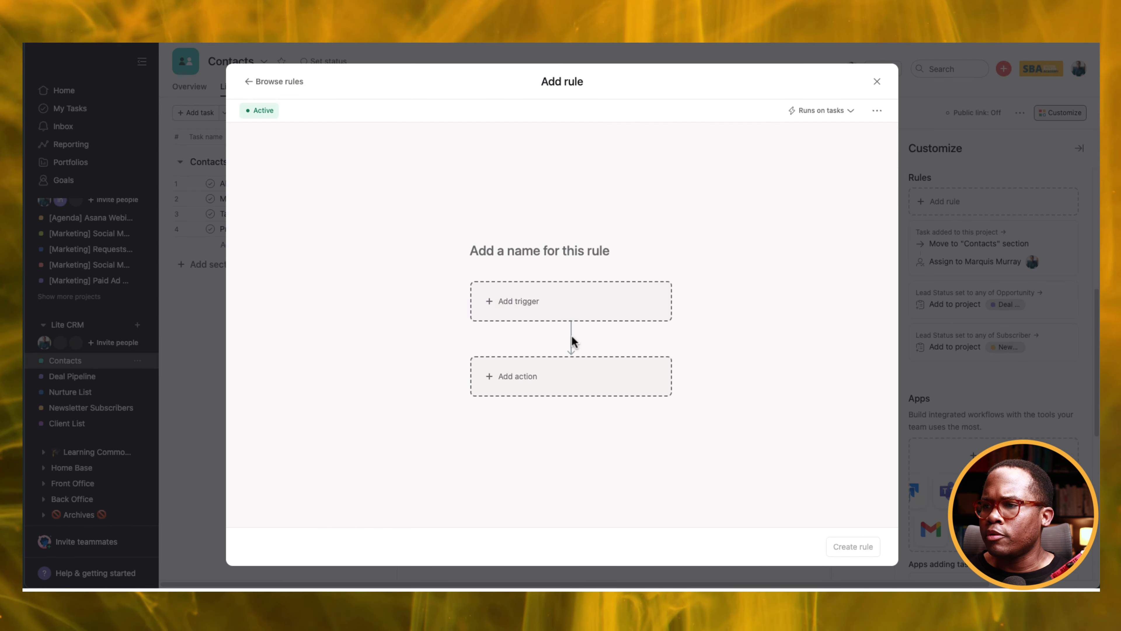
Set the rule trigger to Lead Status being set to Active Client.
left_click(576, 313)
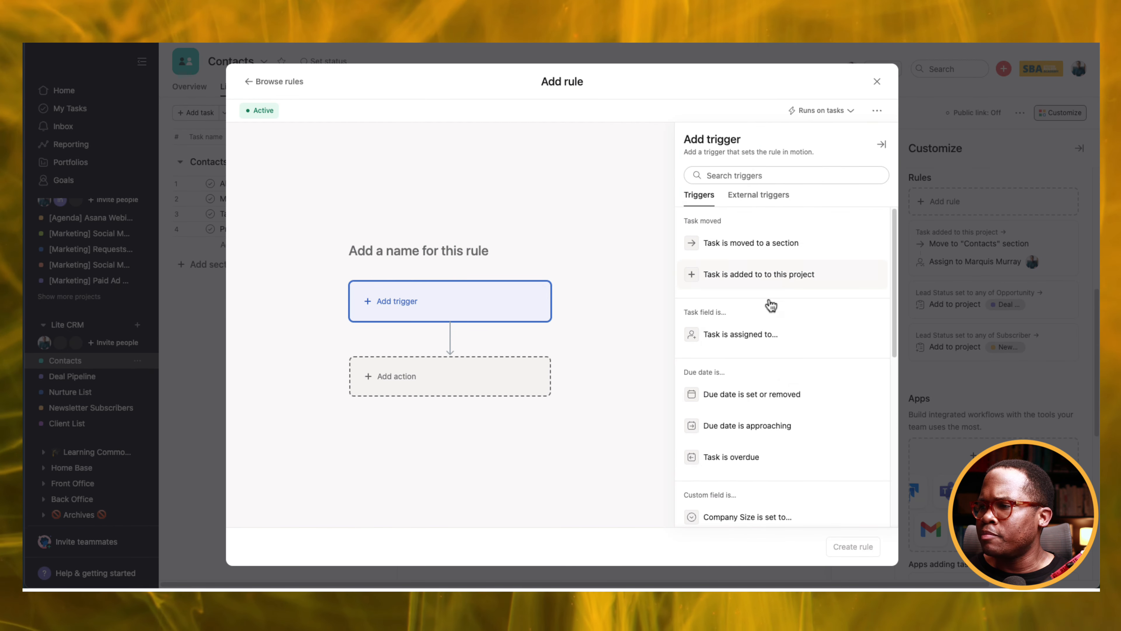
left_click(751, 244)
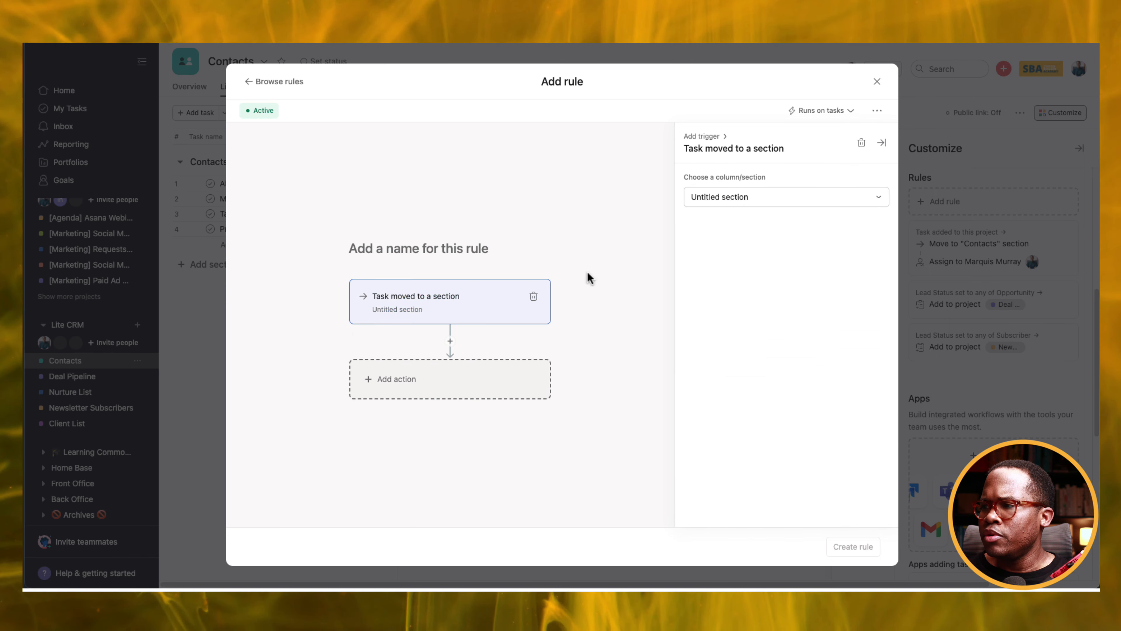
left_click(744, 198)
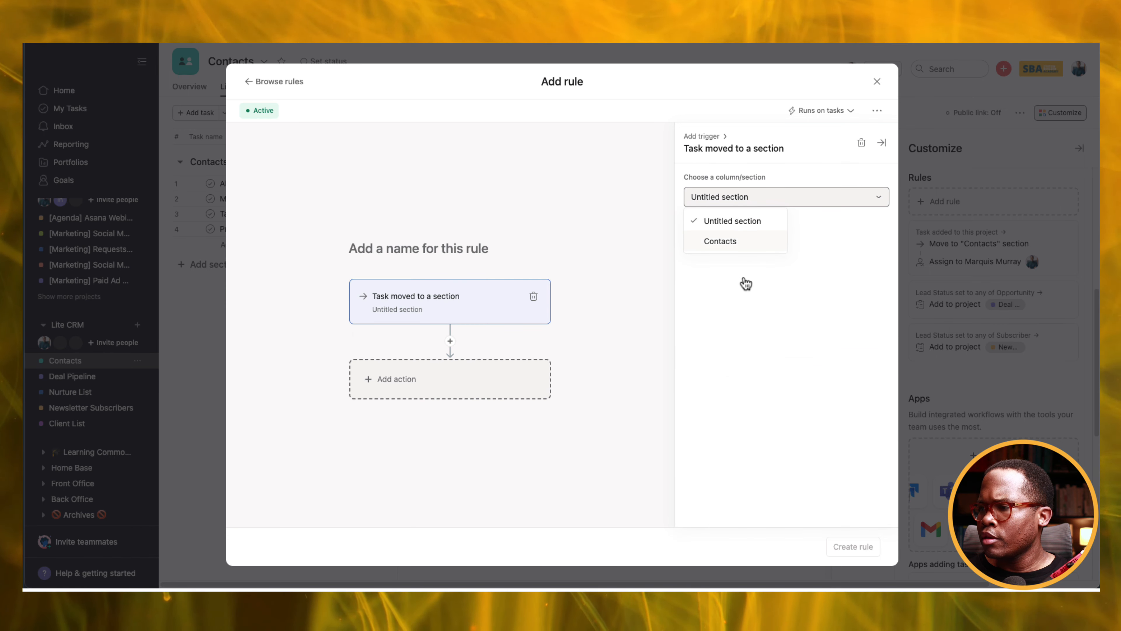
left_click(533, 296)
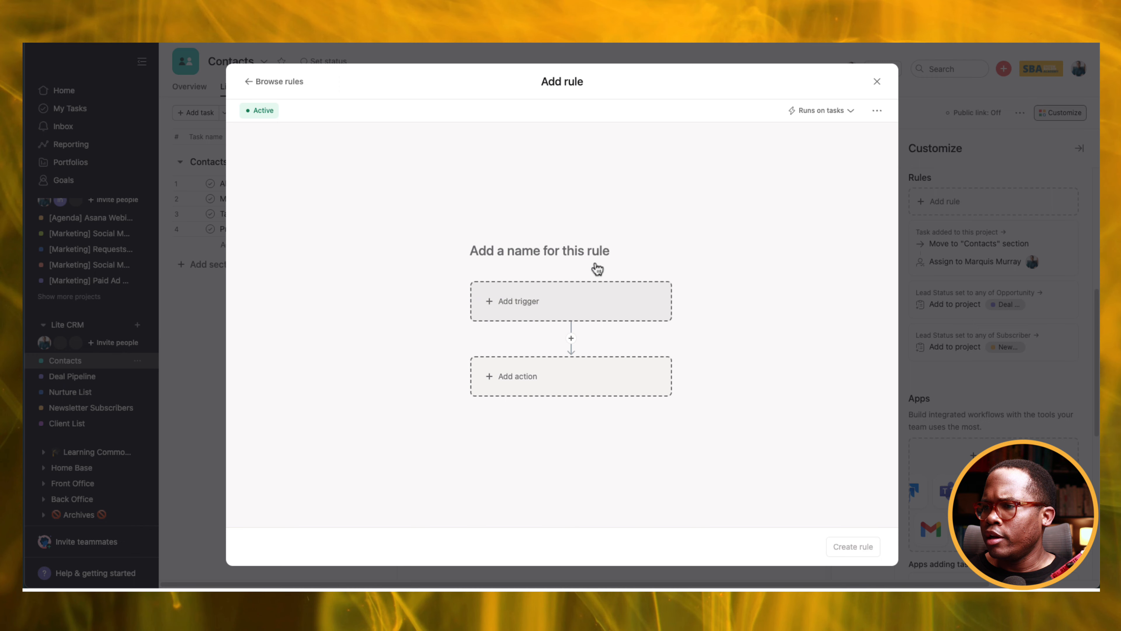
left_click(609, 300)
scroll(757, 317, "down", 5)
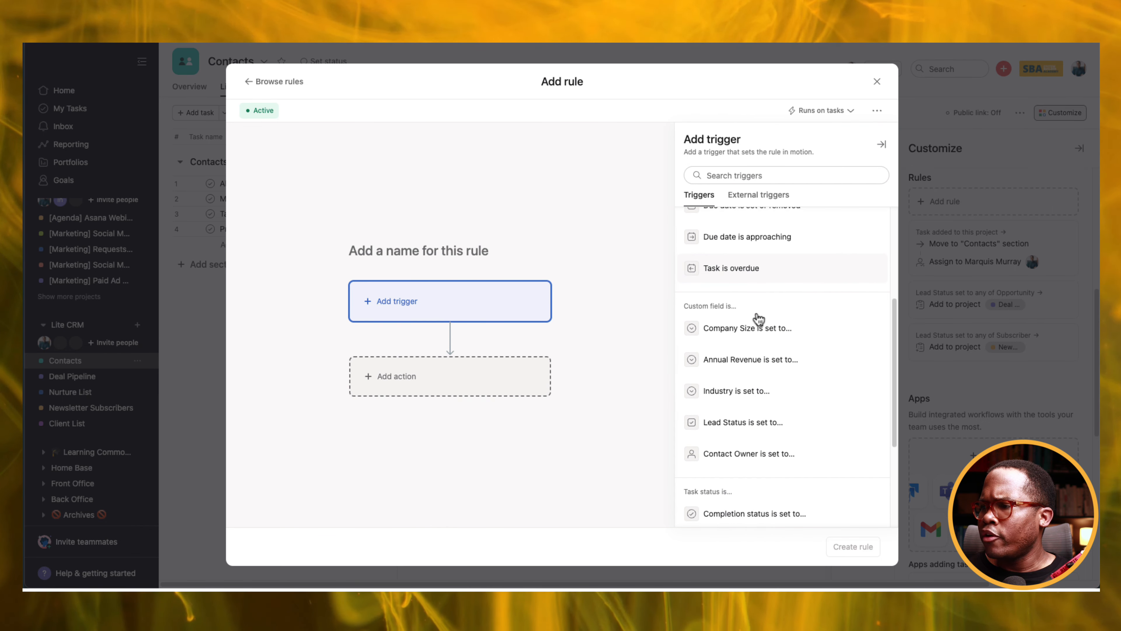
left_click(762, 409)
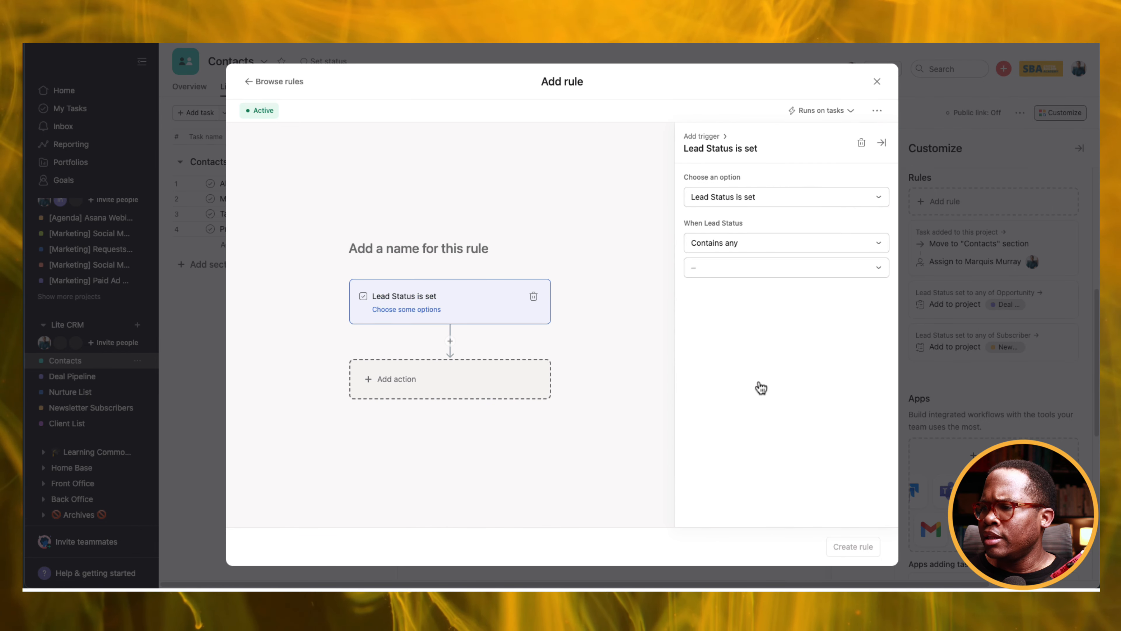
left_click(751, 268)
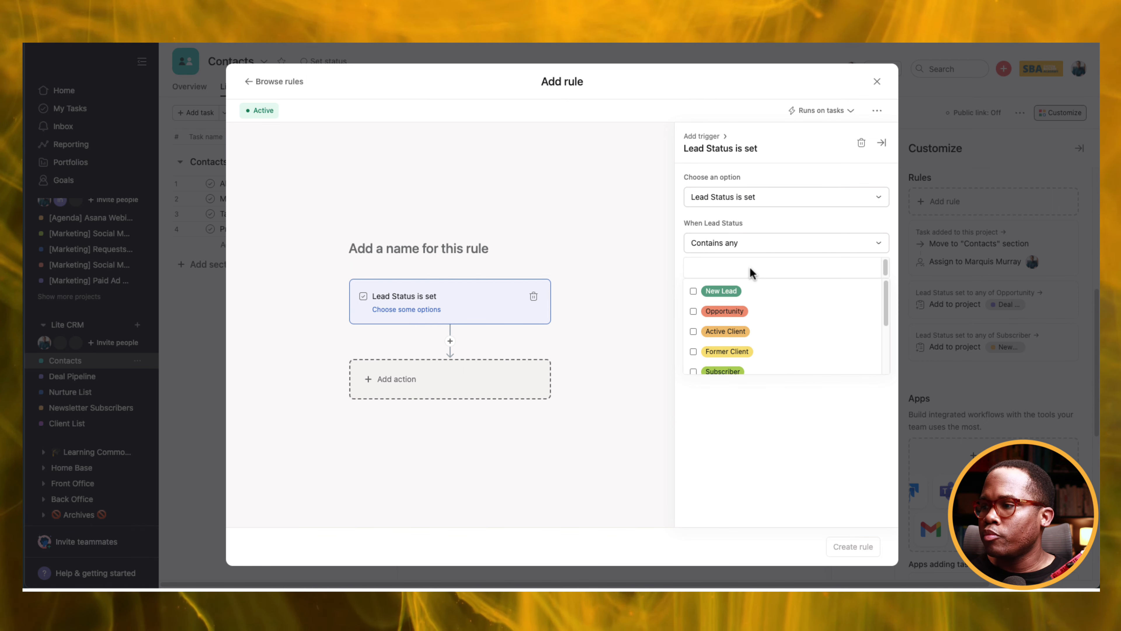
left_click(694, 332)
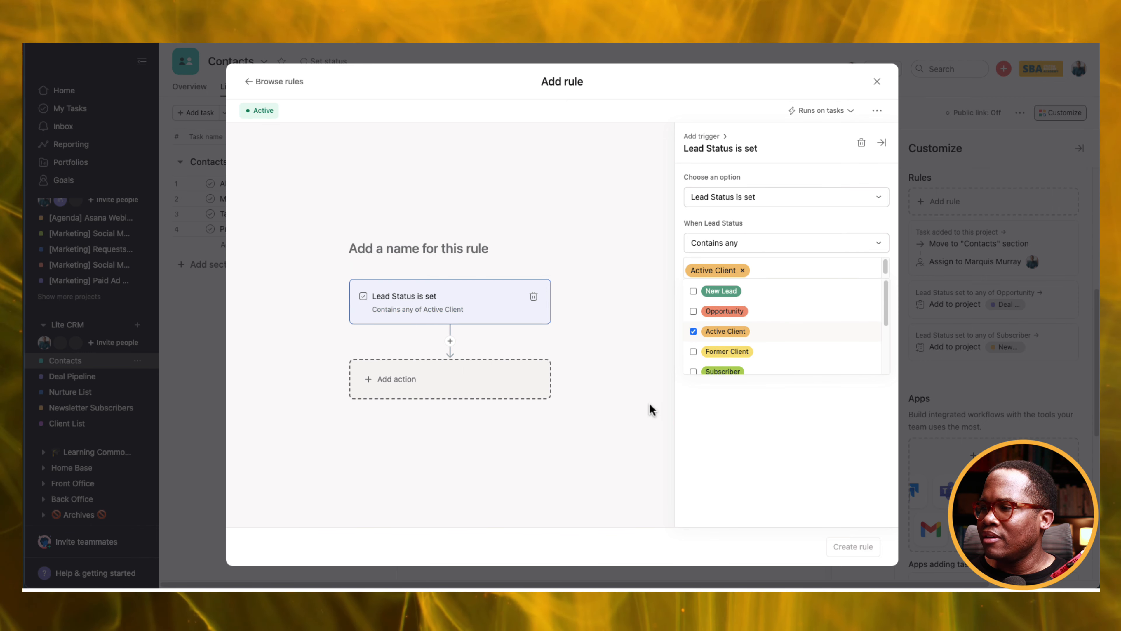
Add an action placing tasks in Client List's Active Client section, and create the rule.
left_click(644, 381)
left_click(446, 388)
left_click(772, 275)
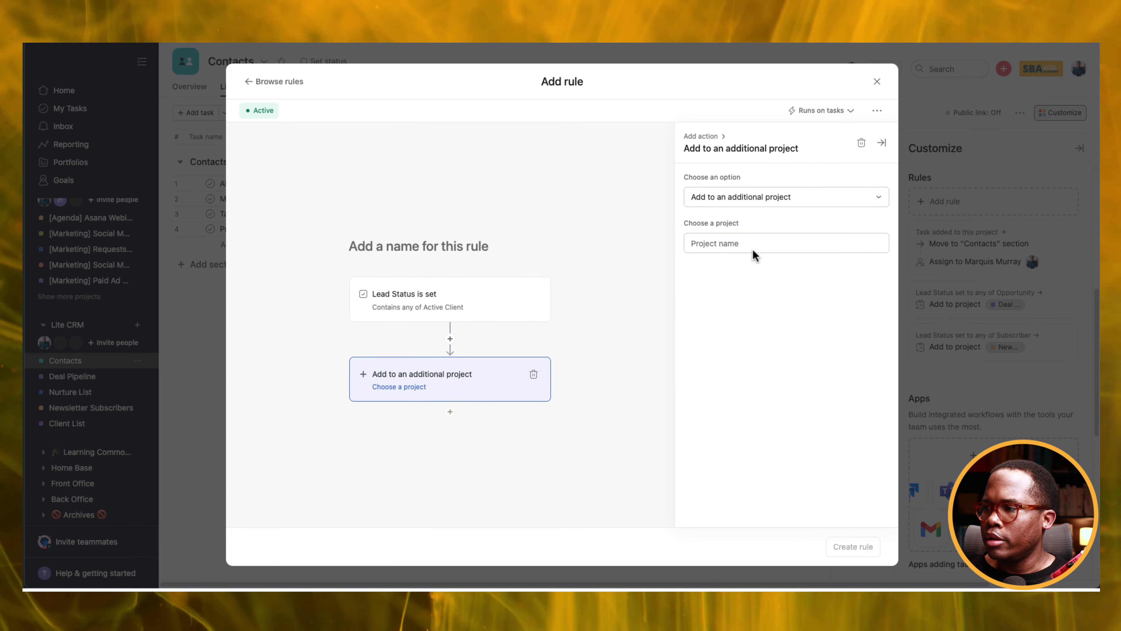
left_click(749, 243)
left_click(754, 268)
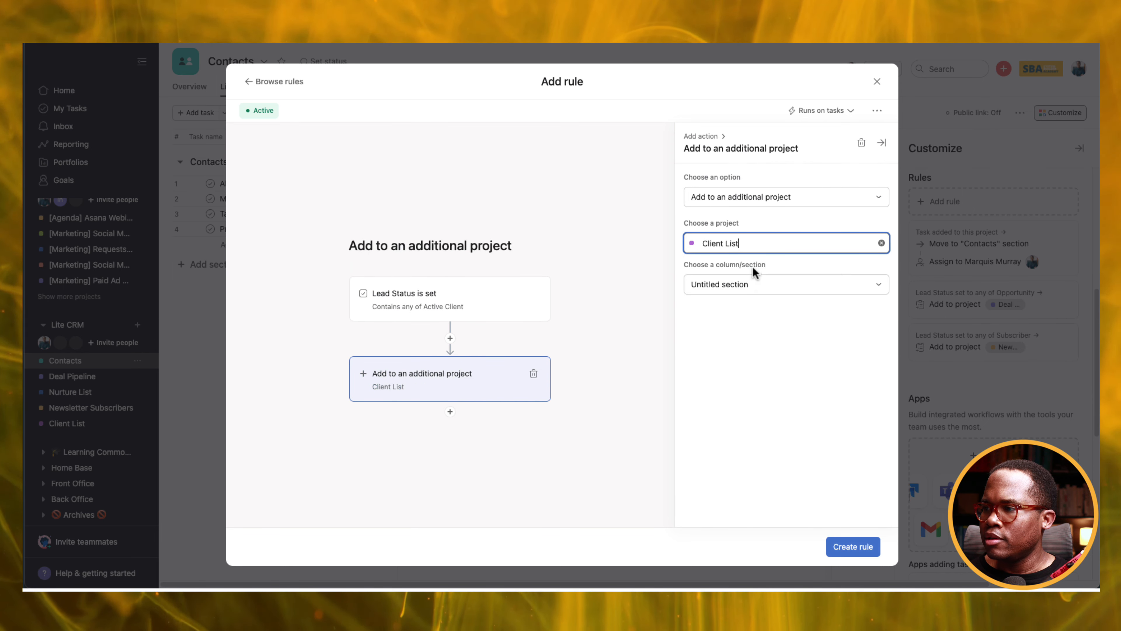
left_click(744, 285)
left_click(745, 332)
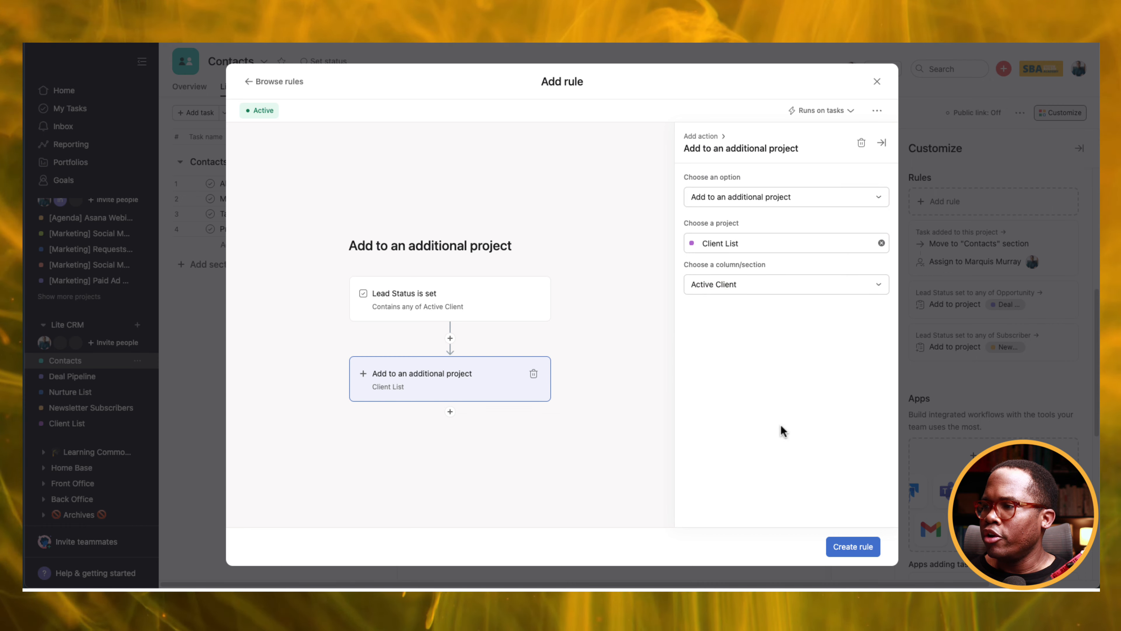
left_click(846, 555)
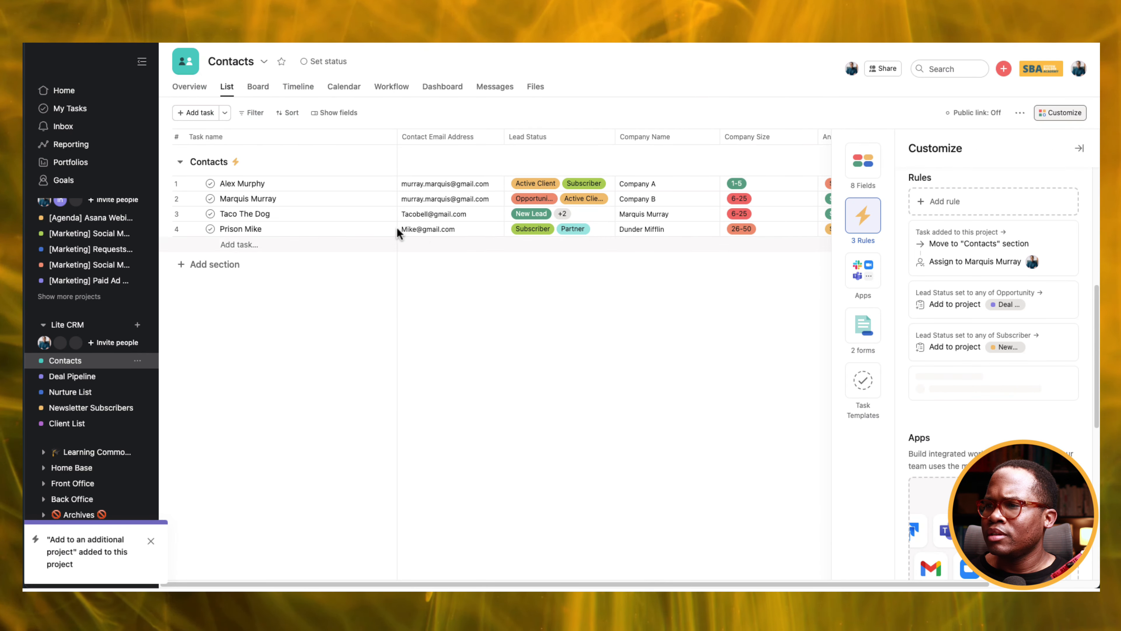
Start another custom rule from the Contacts project's rules list.
left_click(344, 218)
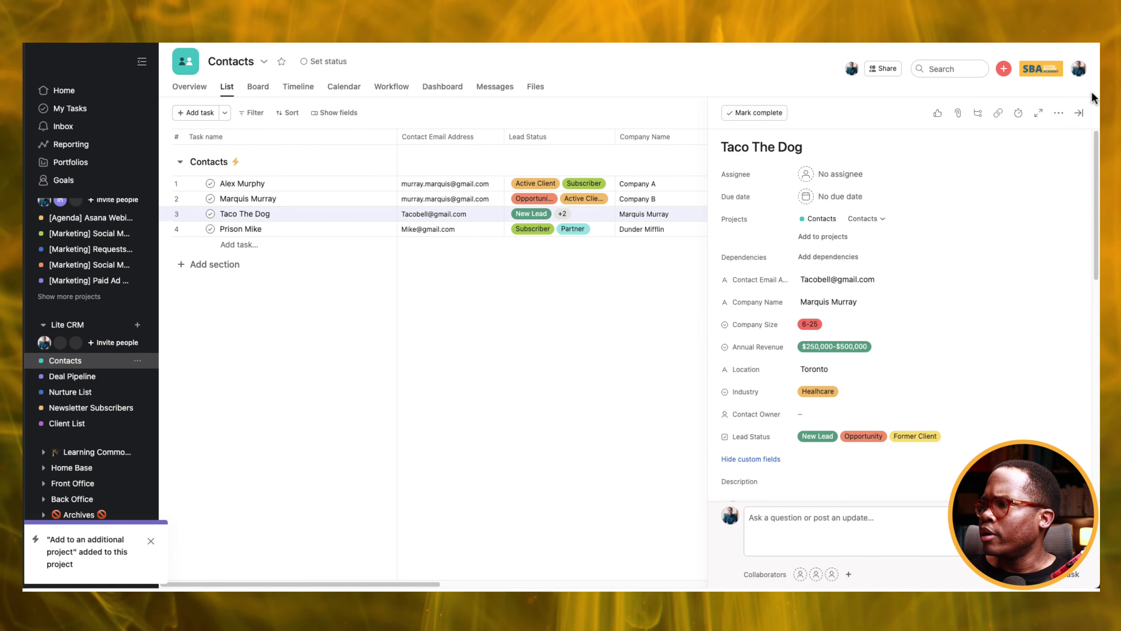
left_click(1077, 113)
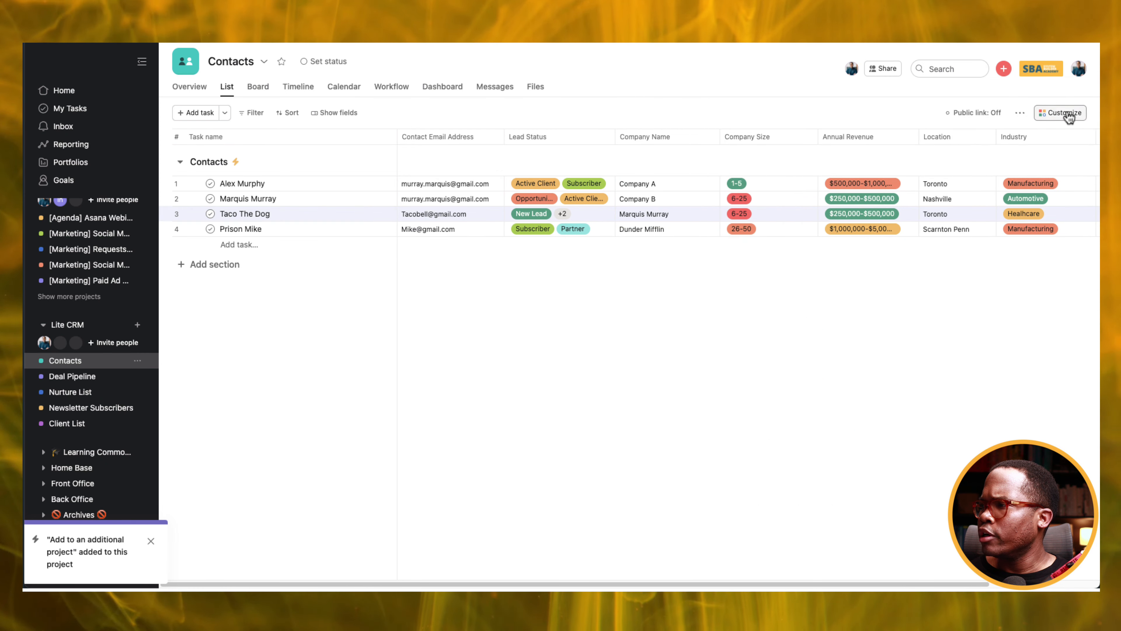
left_click(1059, 114)
left_click(874, 228)
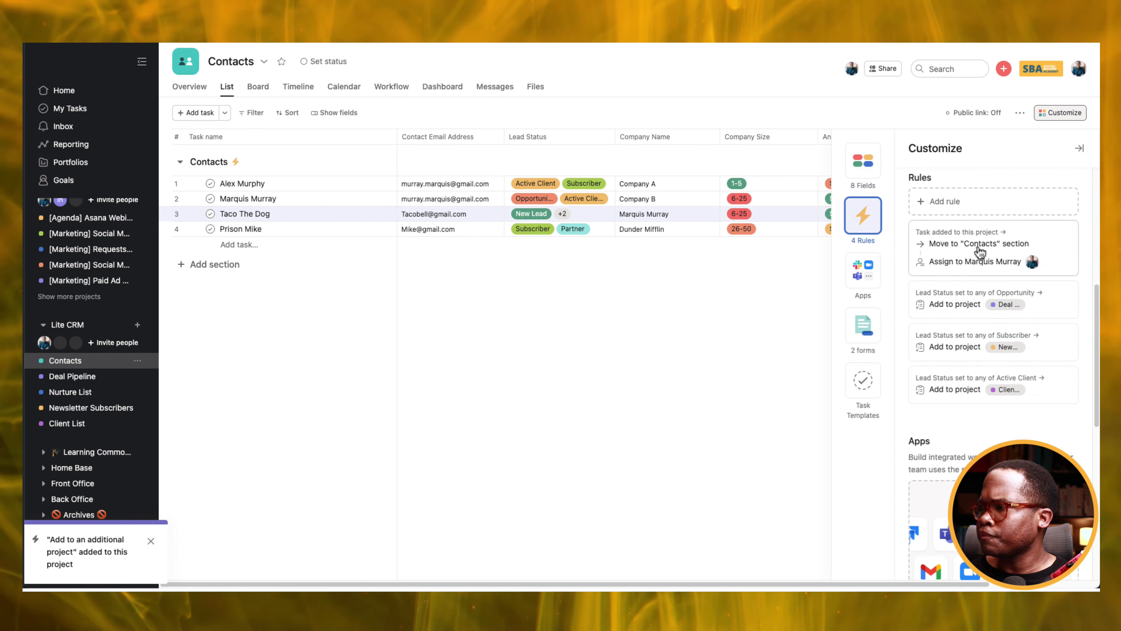
left_click(977, 212)
left_click(438, 160)
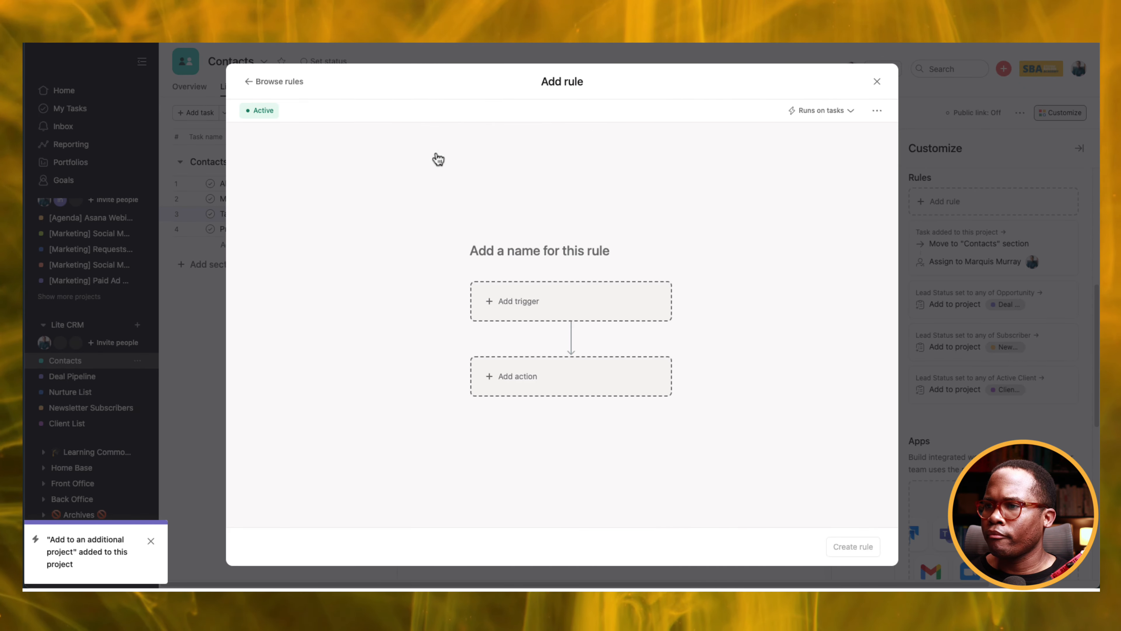
Set the rule trigger to Lead Status being set to Former Client.
left_click(612, 309)
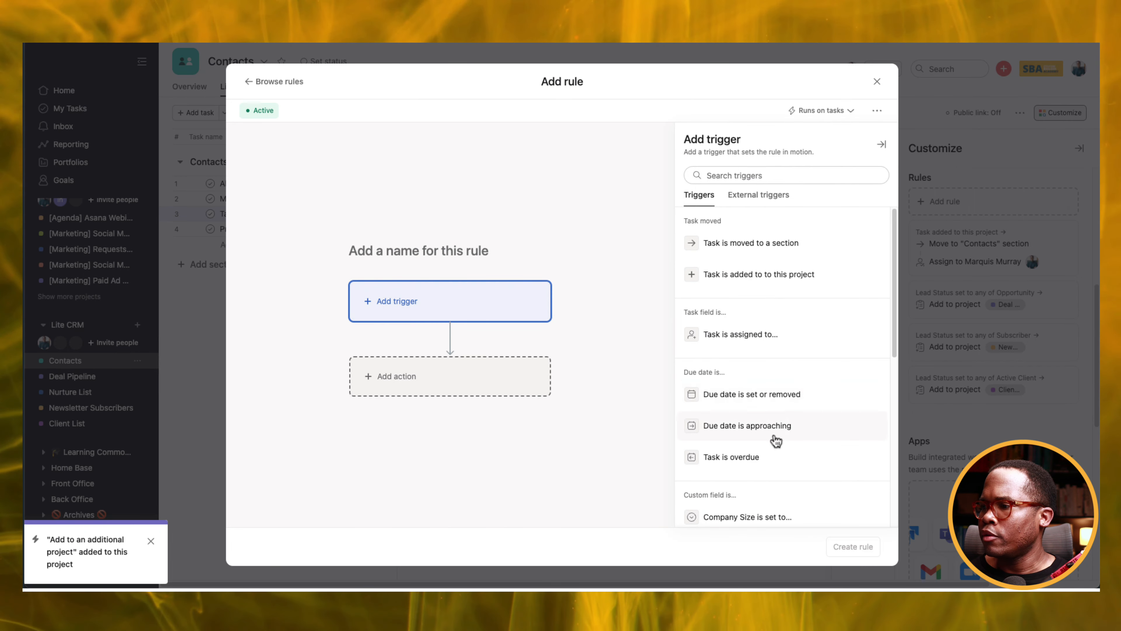
scroll(776, 440, "down", 3)
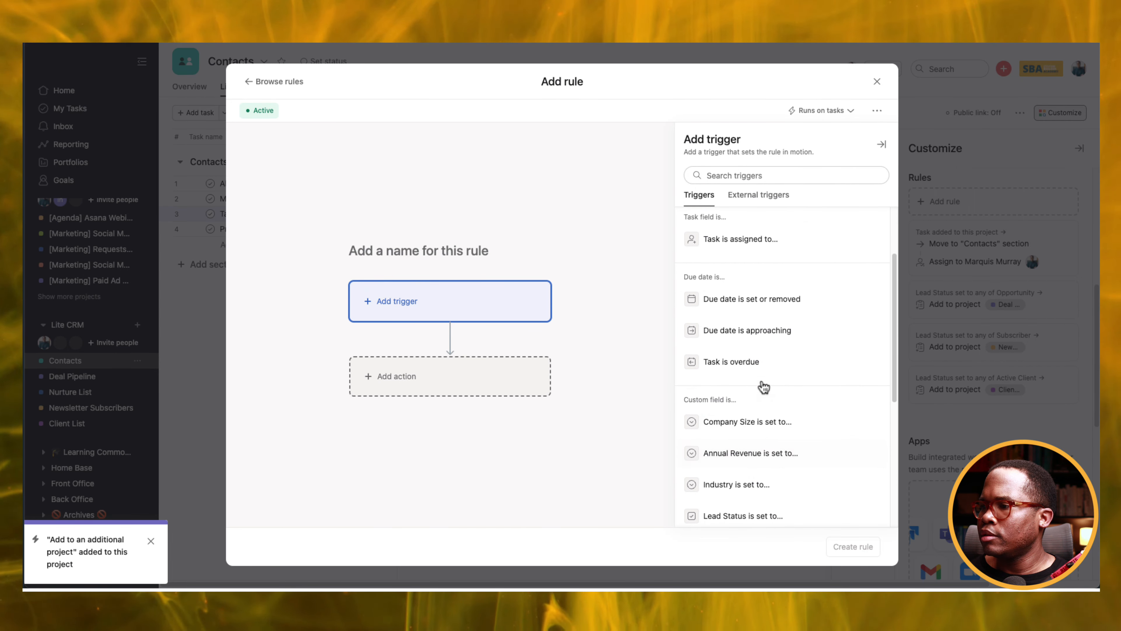
scroll(764, 387, "down", 2)
left_click(778, 454)
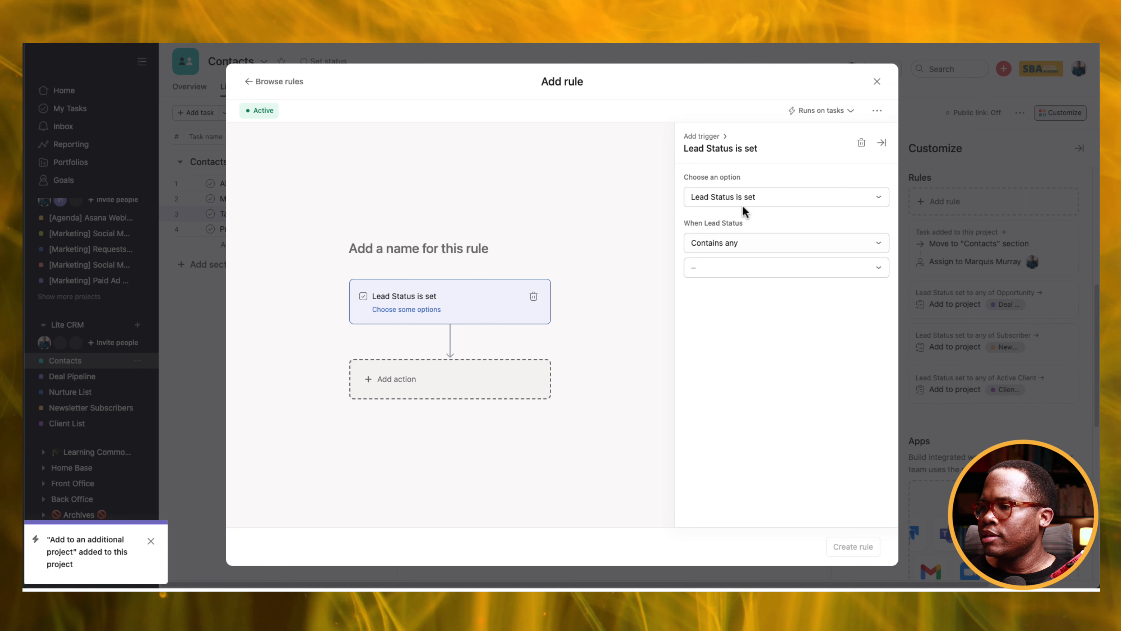
left_click(753, 272)
left_click(727, 354)
Add an action placing tasks in Client List's Former Client section, and create the rule.
left_click(396, 385)
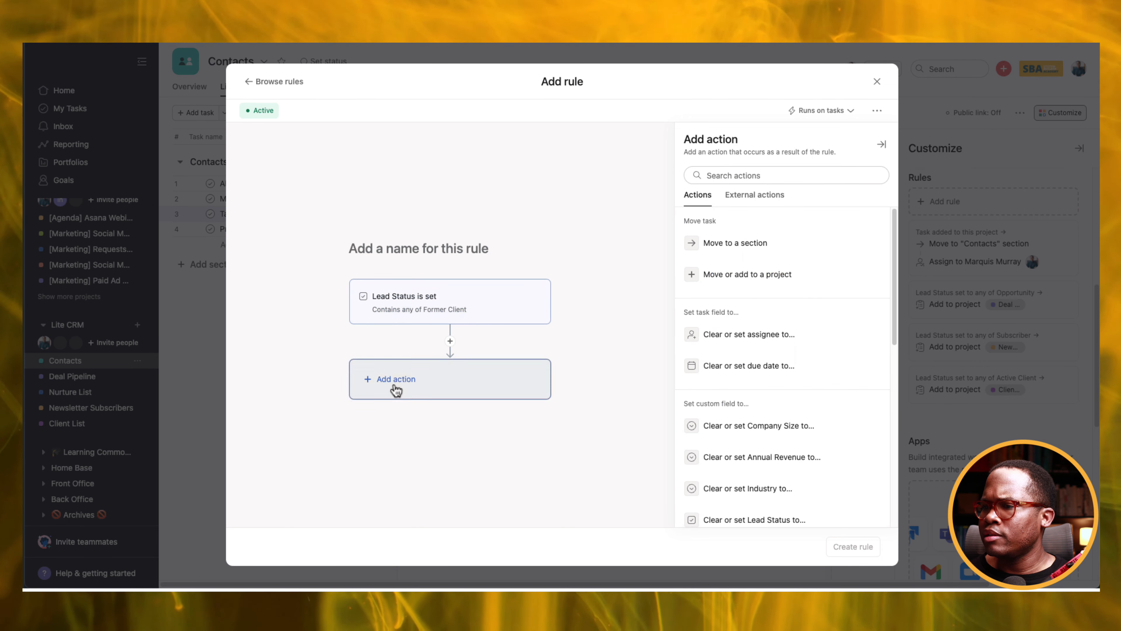
left_click(763, 274)
left_click(751, 245)
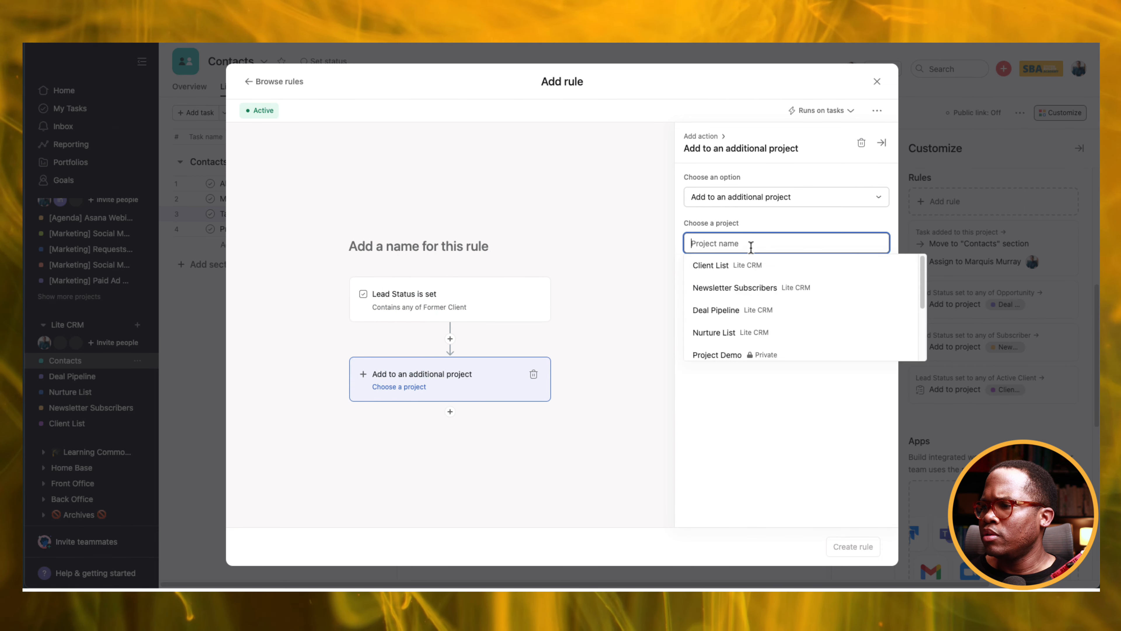
left_click(728, 265)
left_click(754, 286)
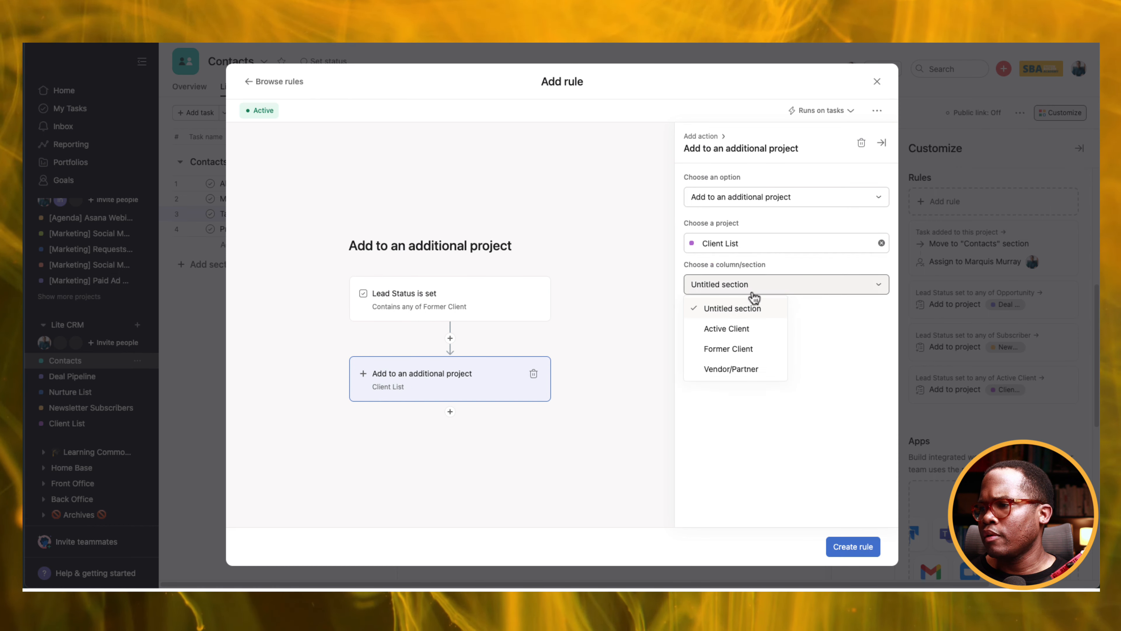
left_click(757, 353)
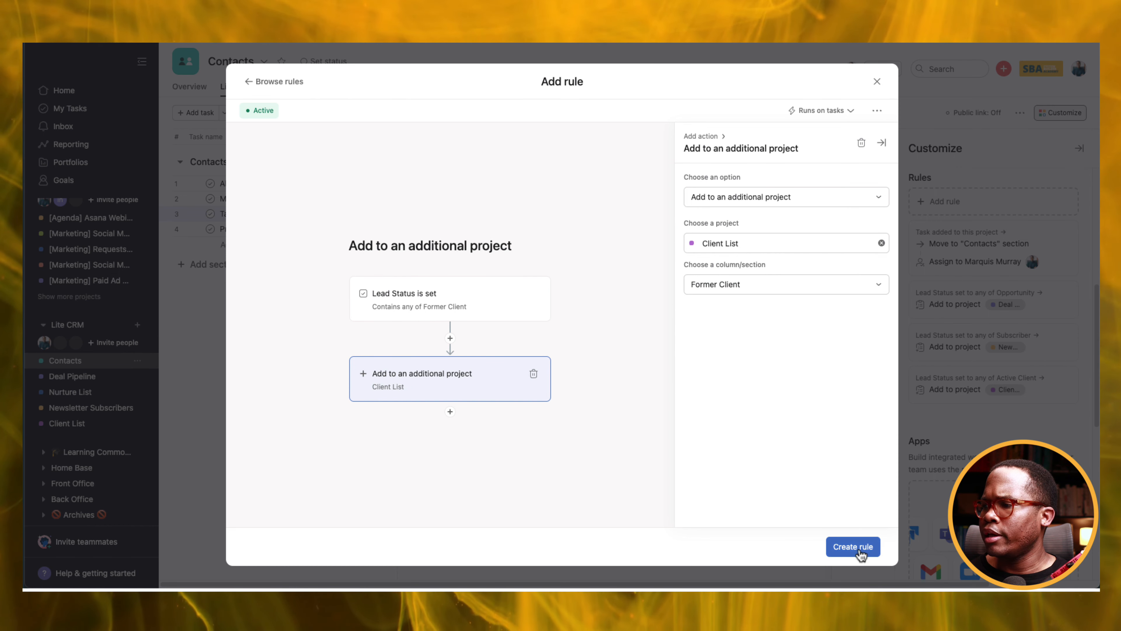
left_click(853, 547)
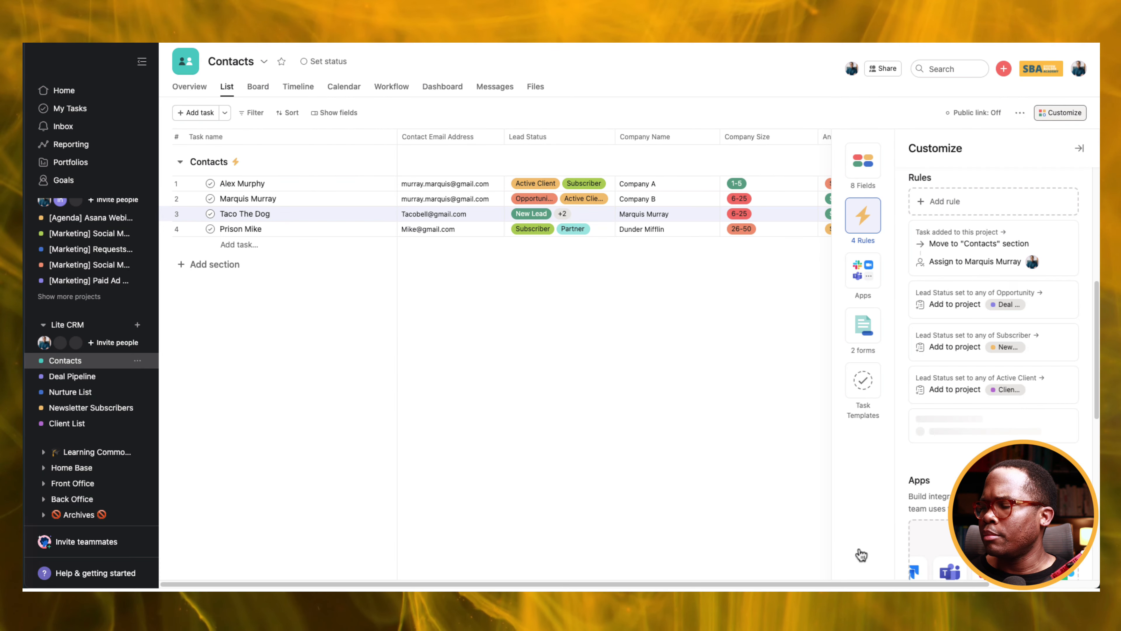
left_click(480, 230)
Start a new custom rule in Customize, triggered when Lead Status is set.
left_click(1064, 113)
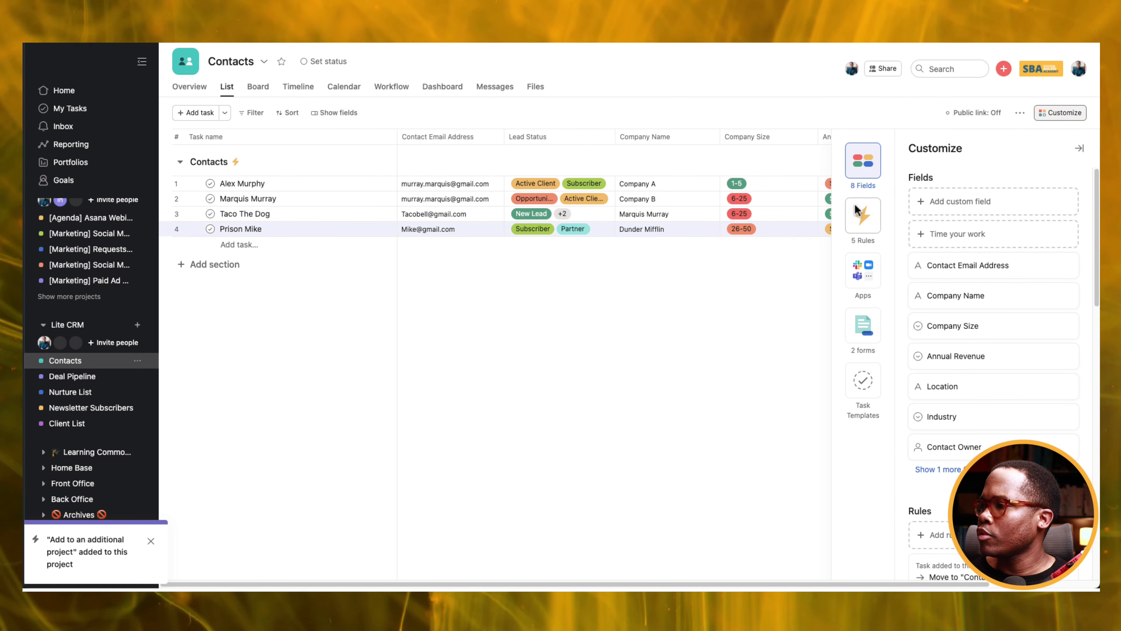
left_click(857, 210)
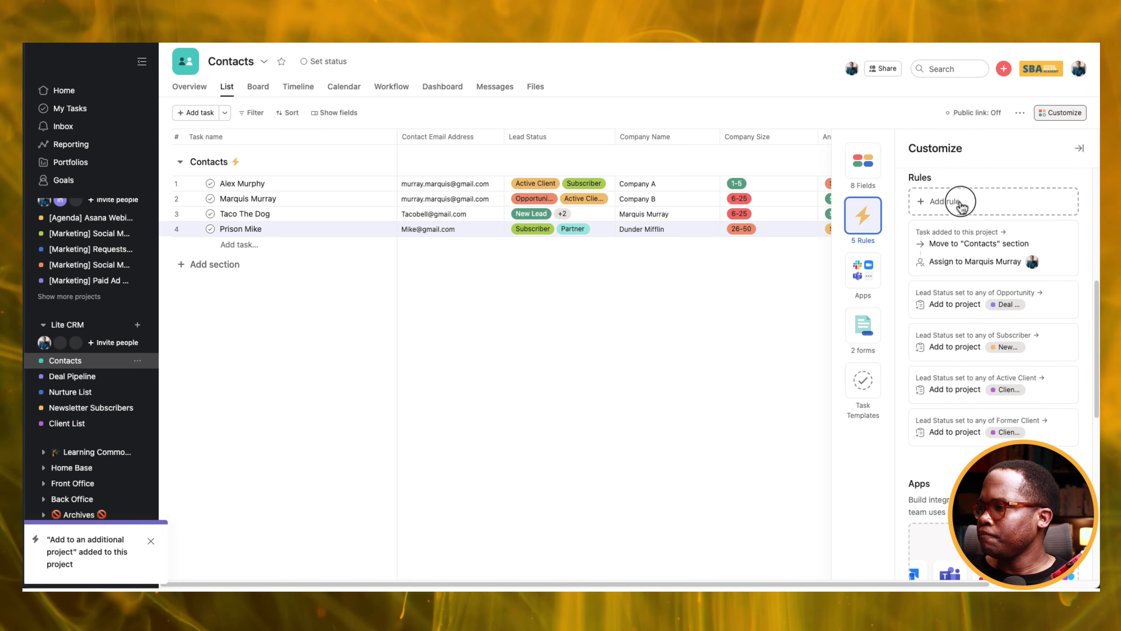
left_click(961, 204)
left_click(495, 200)
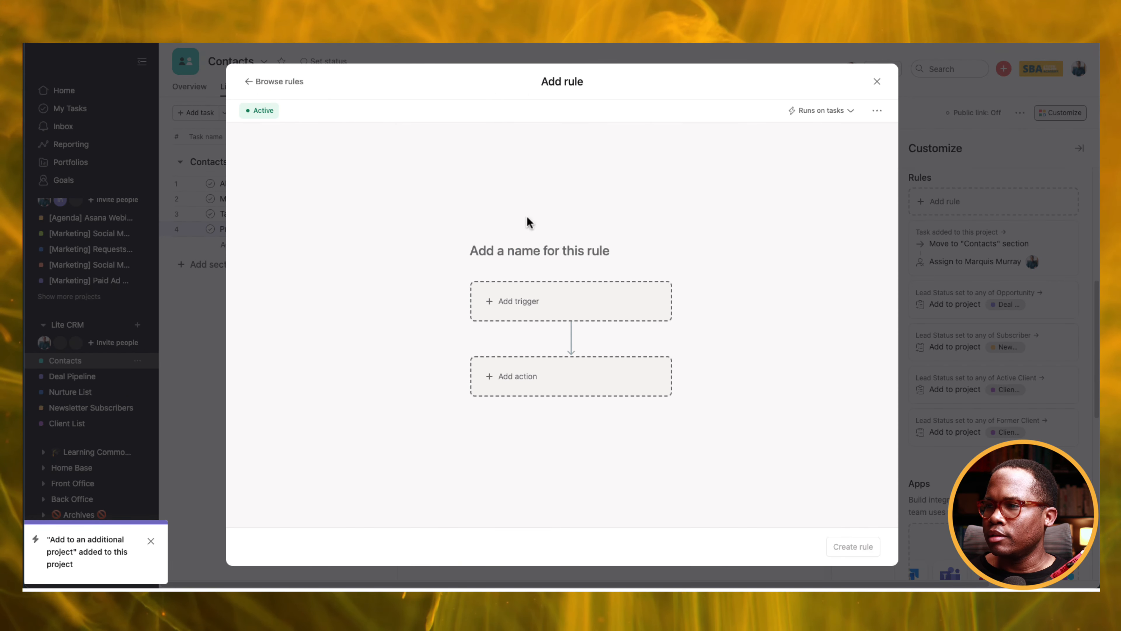
left_click(588, 310)
scroll(785, 365, "down", 3)
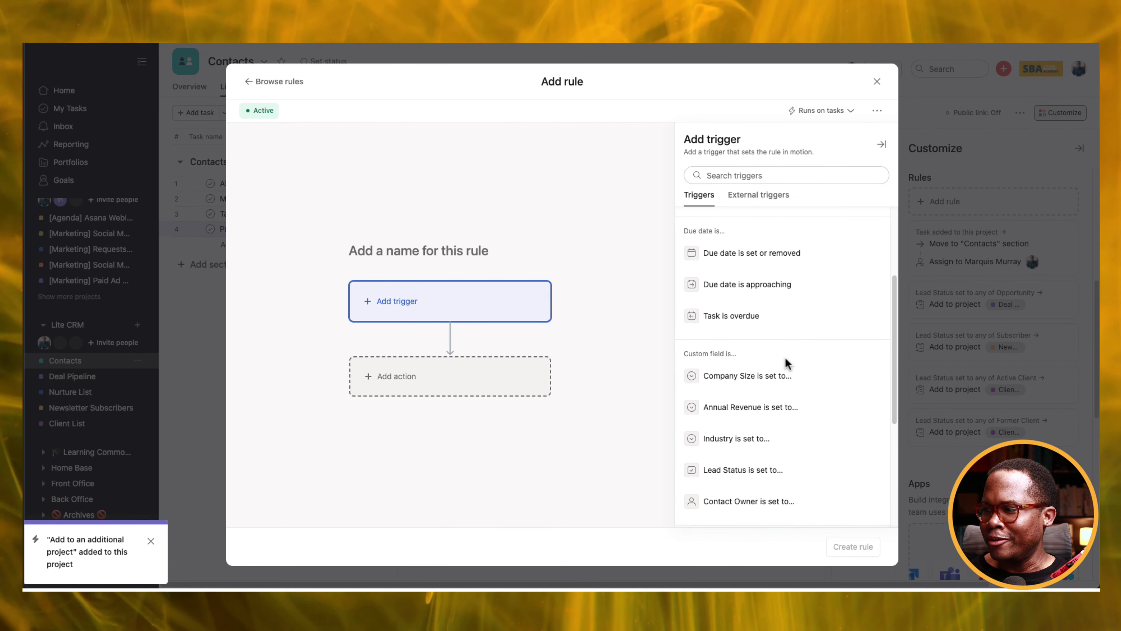
scroll(787, 363, "down", 1)
left_click(764, 452)
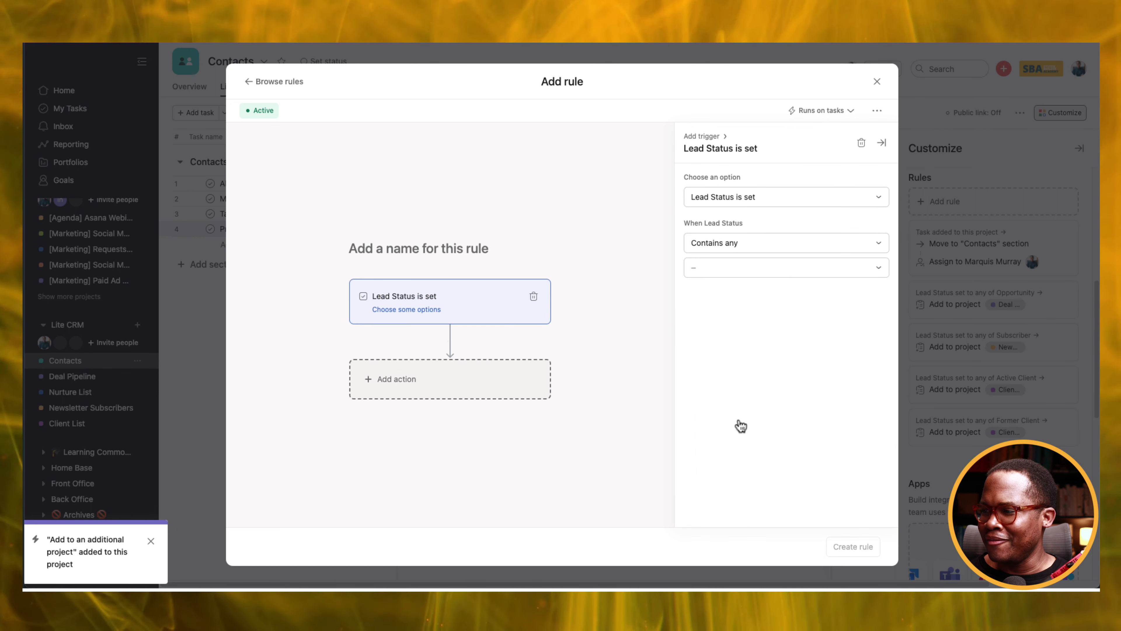
Aim the rule's action at Client List's Vendor/Partner section, then discard the unsaved draft.
left_click(437, 395)
left_click(761, 281)
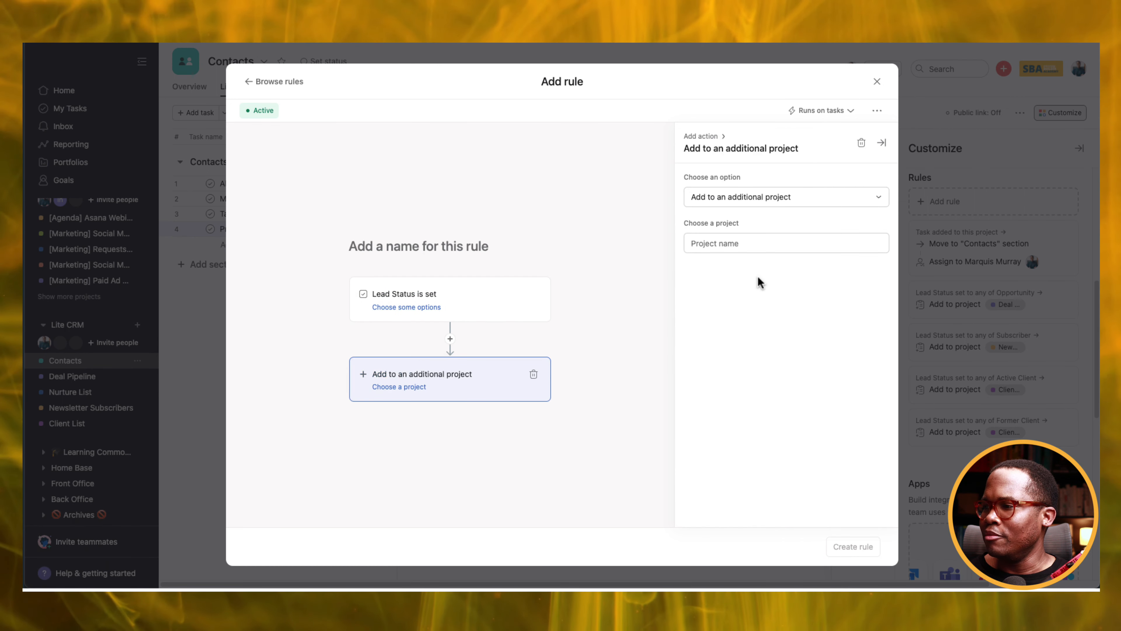
left_click(731, 242)
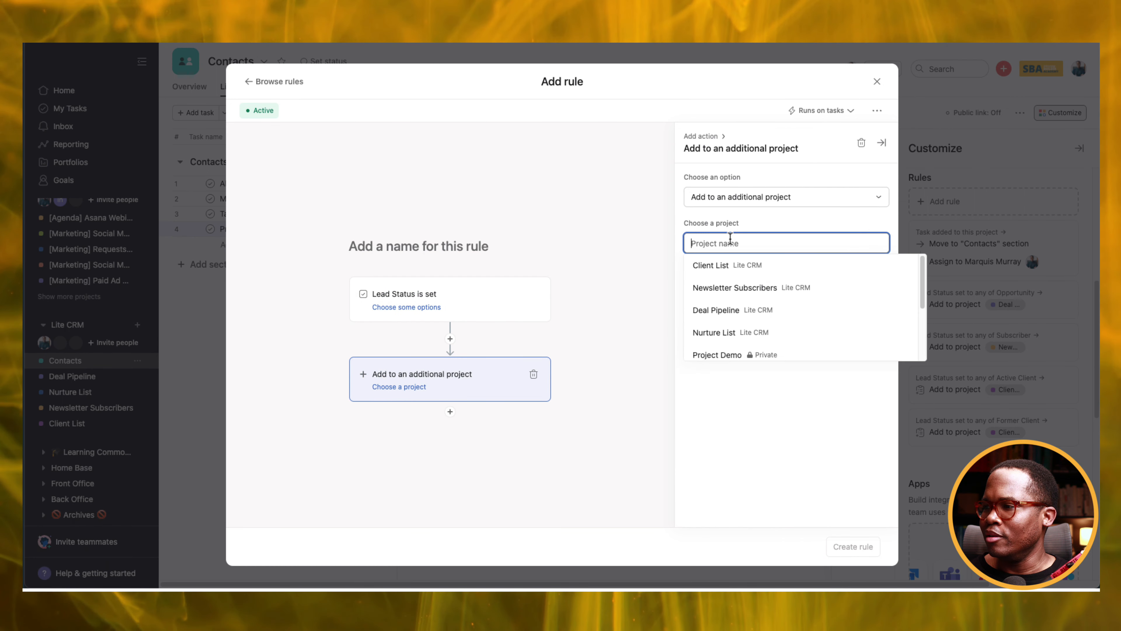
left_click(737, 265)
left_click(742, 288)
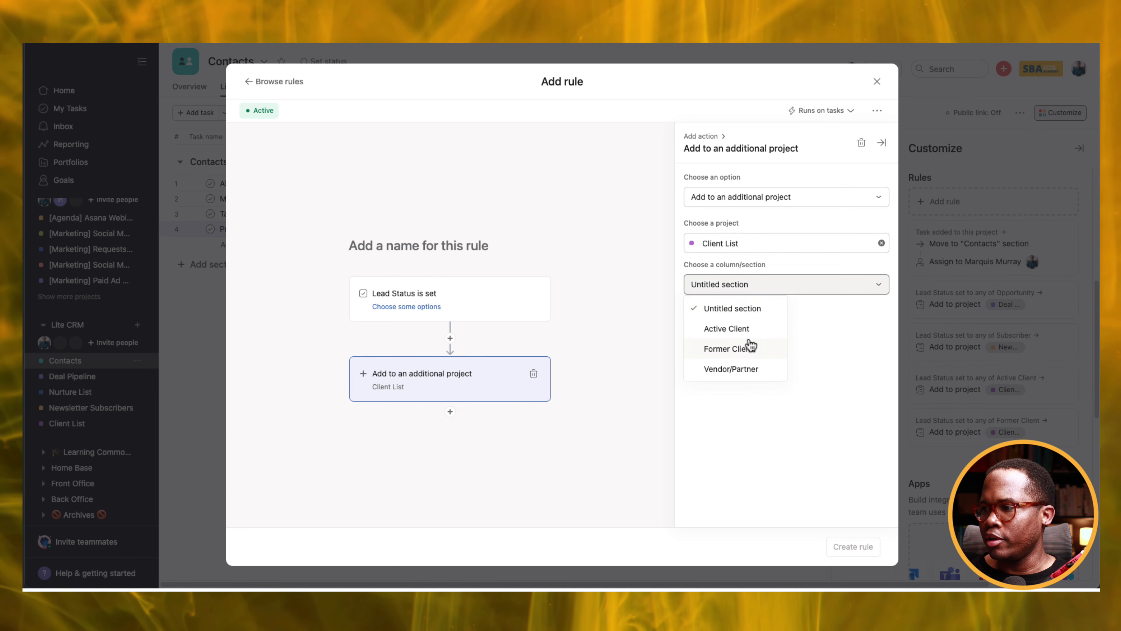
left_click(746, 371)
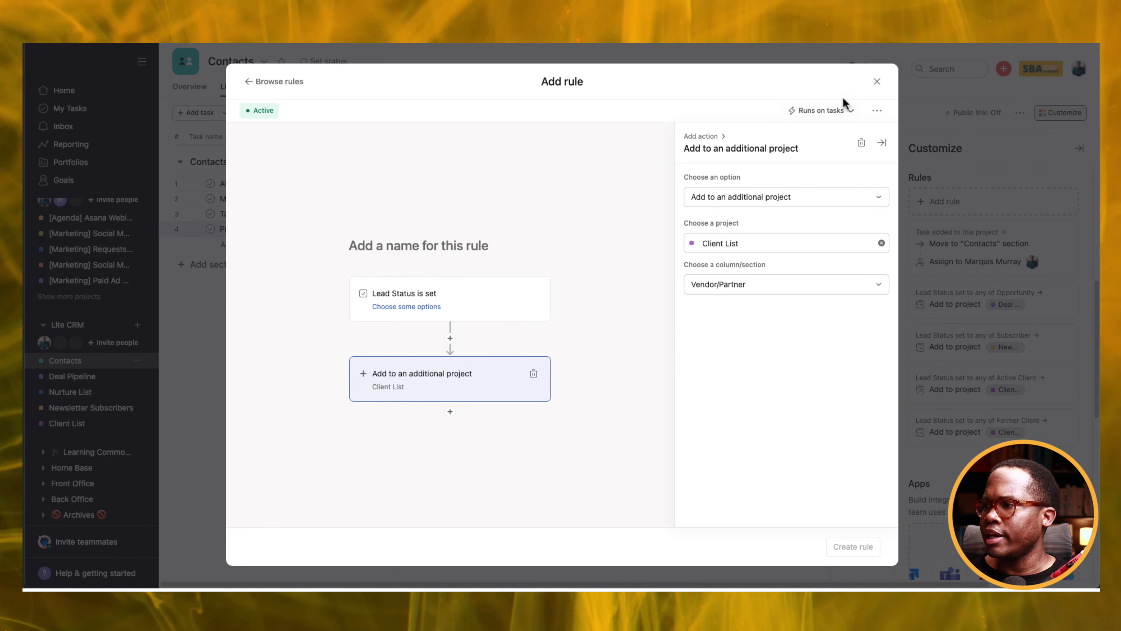
left_click(877, 81)
Add Vendor alongside Partner in the fourth contact's Lead Status.
left_click(563, 237)
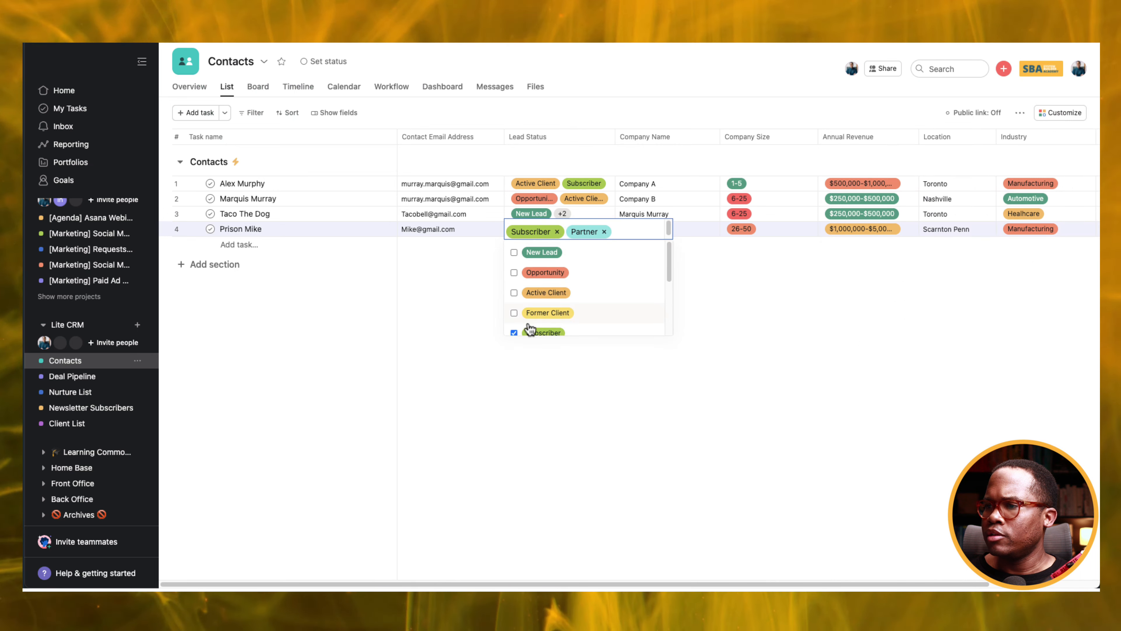
scroll(523, 325, "down", 3)
left_click(514, 311)
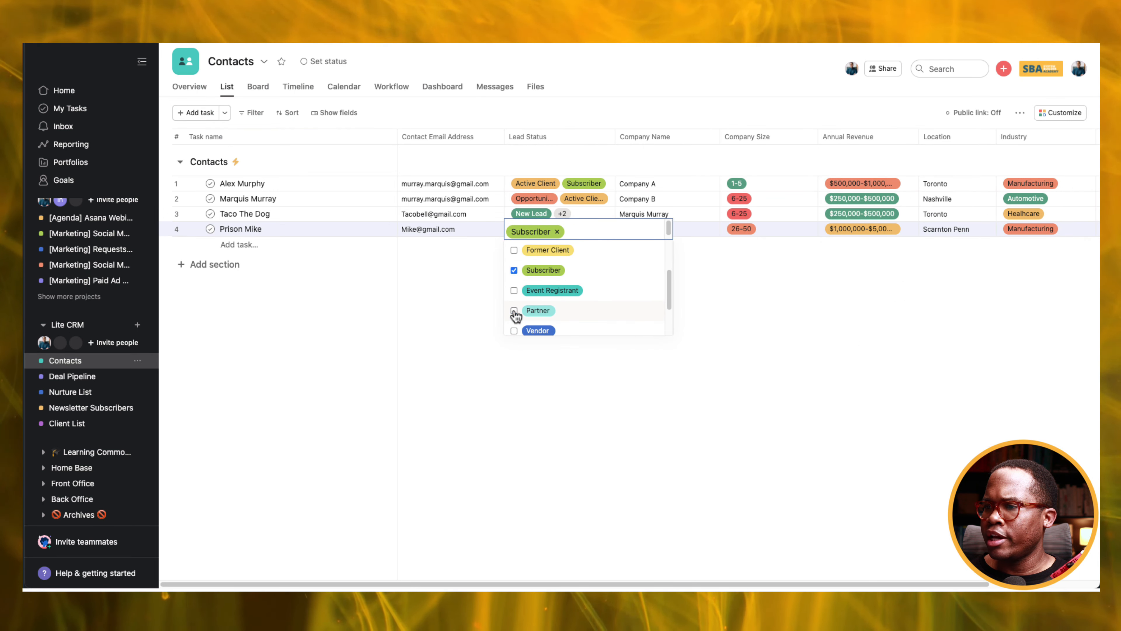
left_click(514, 311)
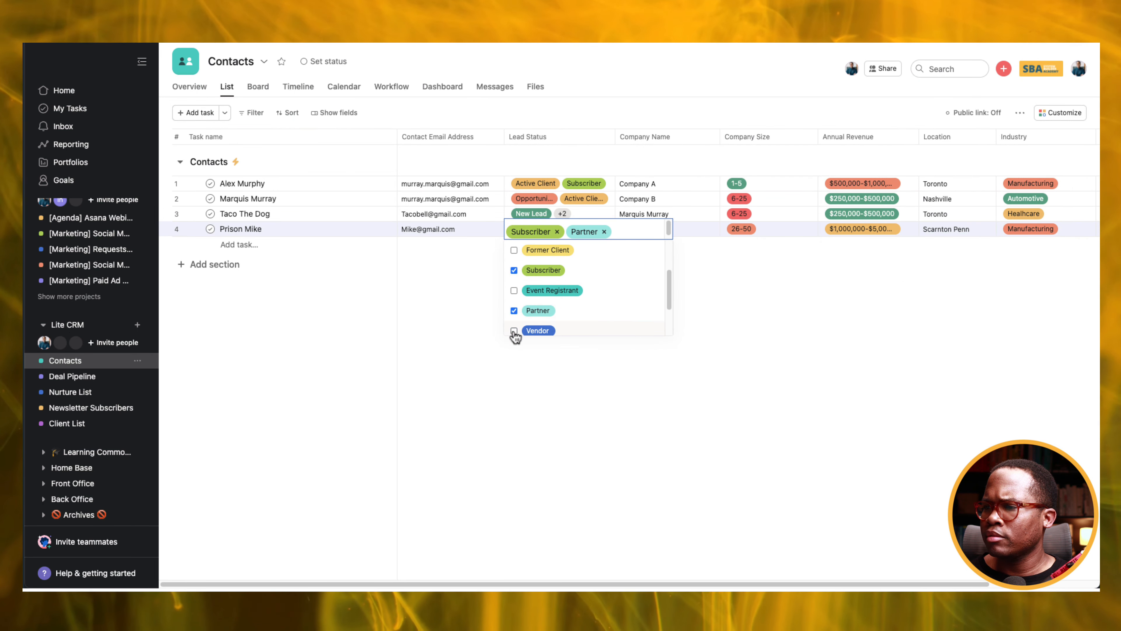
left_click(514, 331)
left_click(429, 332)
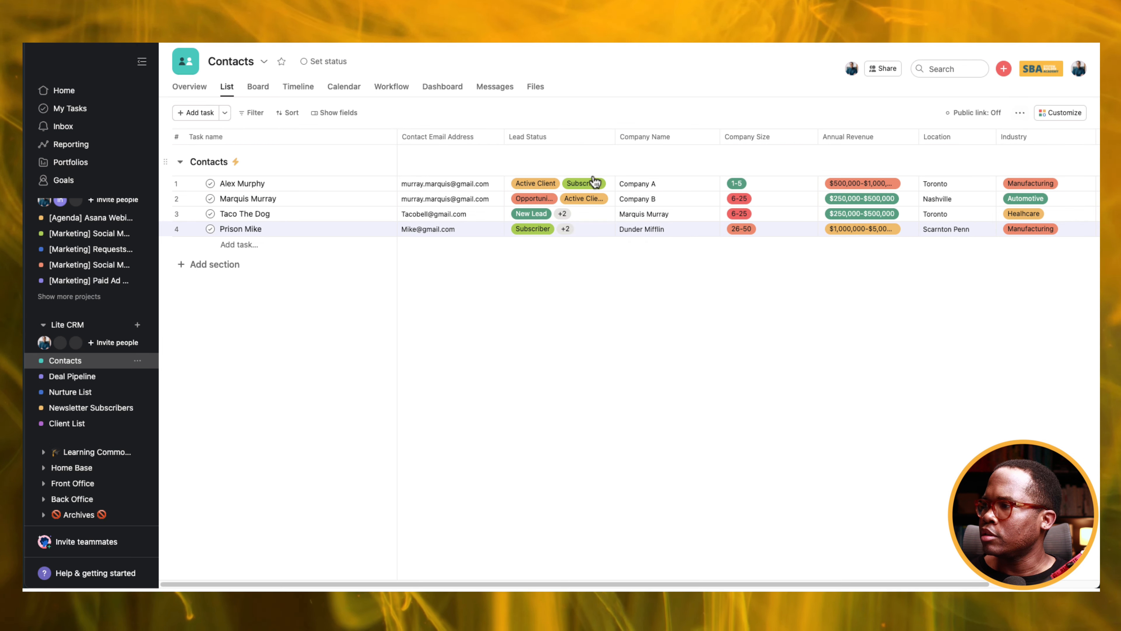
Bring up the Contacts project's rules list in Customize.
left_click(1048, 114)
scroll(1014, 375, "down", 5)
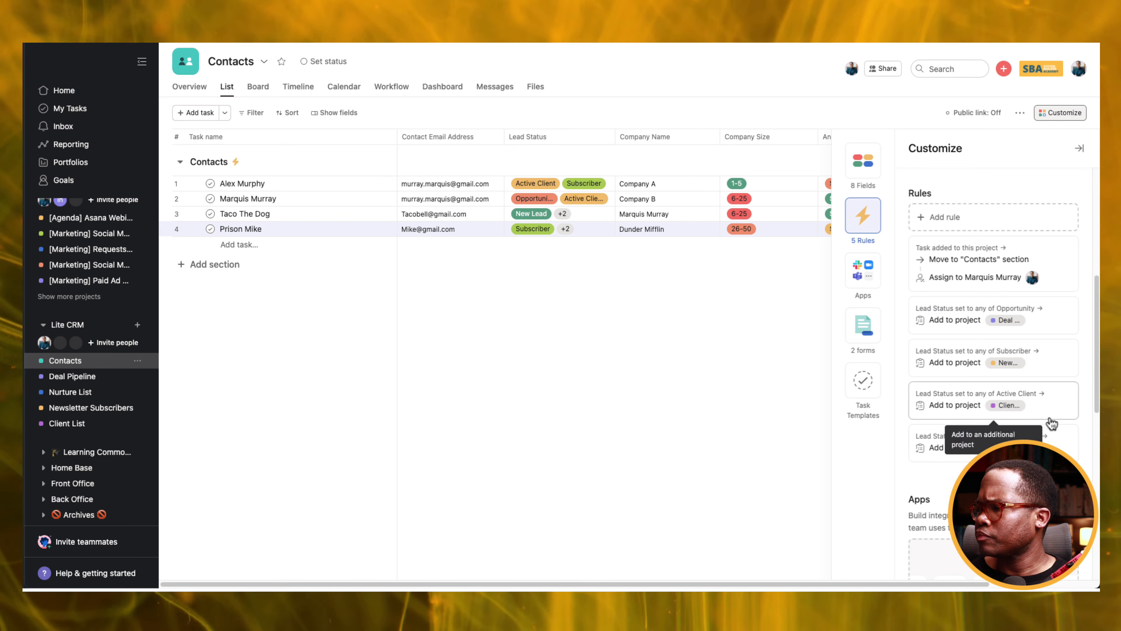
scroll(1052, 423, "down", 2)
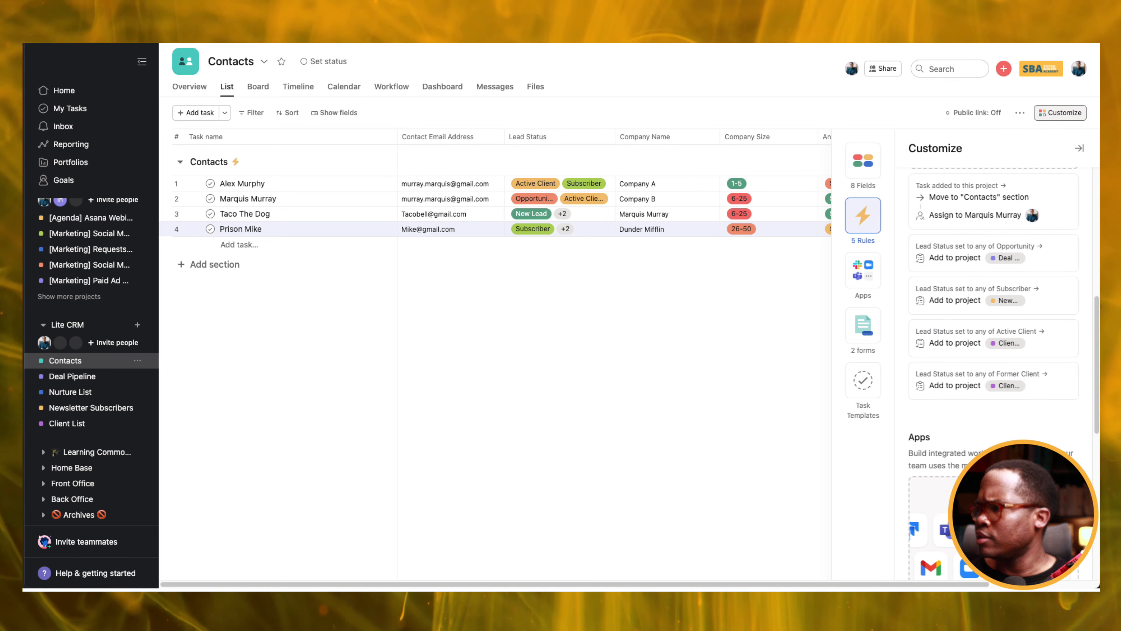
scroll(991, 185, "up", 2)
Start a custom rule triggered when Lead Status is set to Partner or Vendor.
left_click(996, 186)
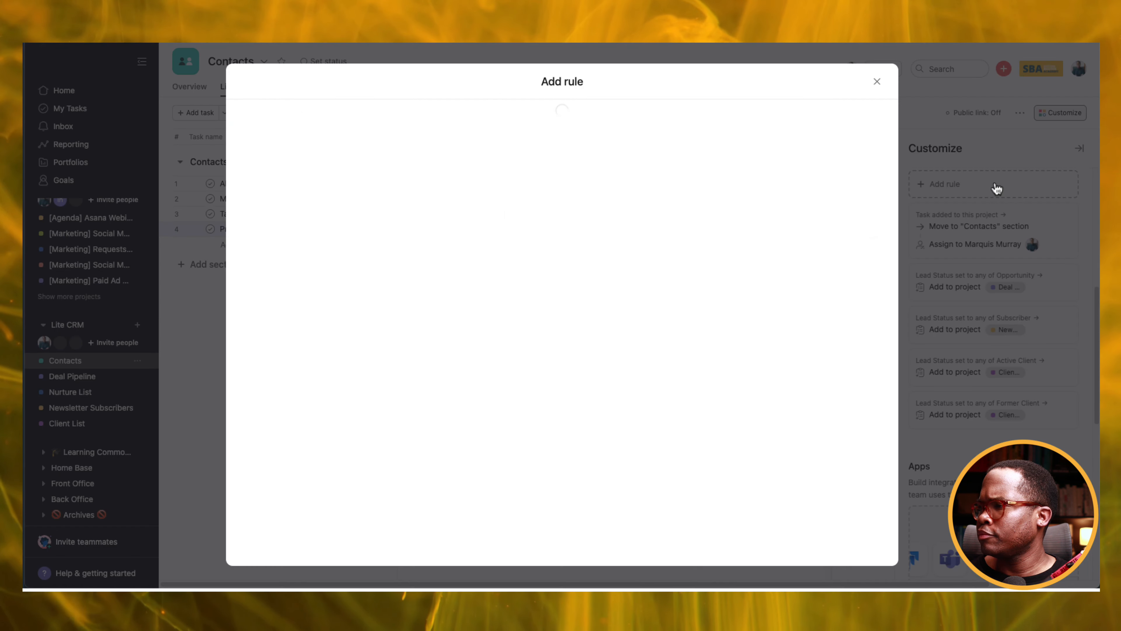
left_click(439, 189)
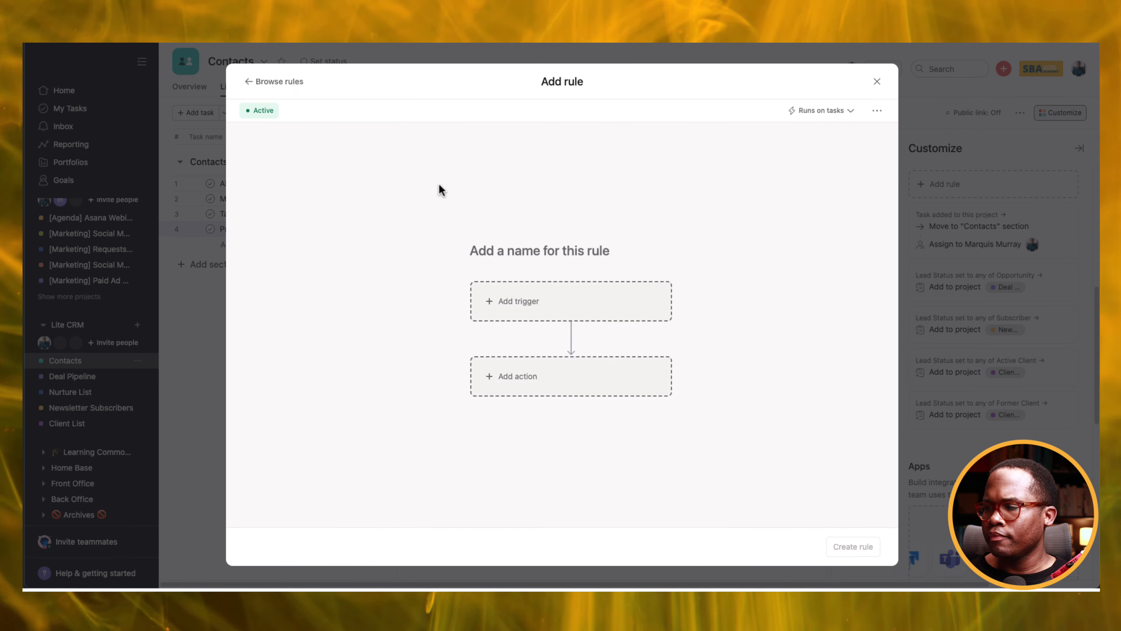
left_click(584, 311)
scroll(808, 420, "down", 5)
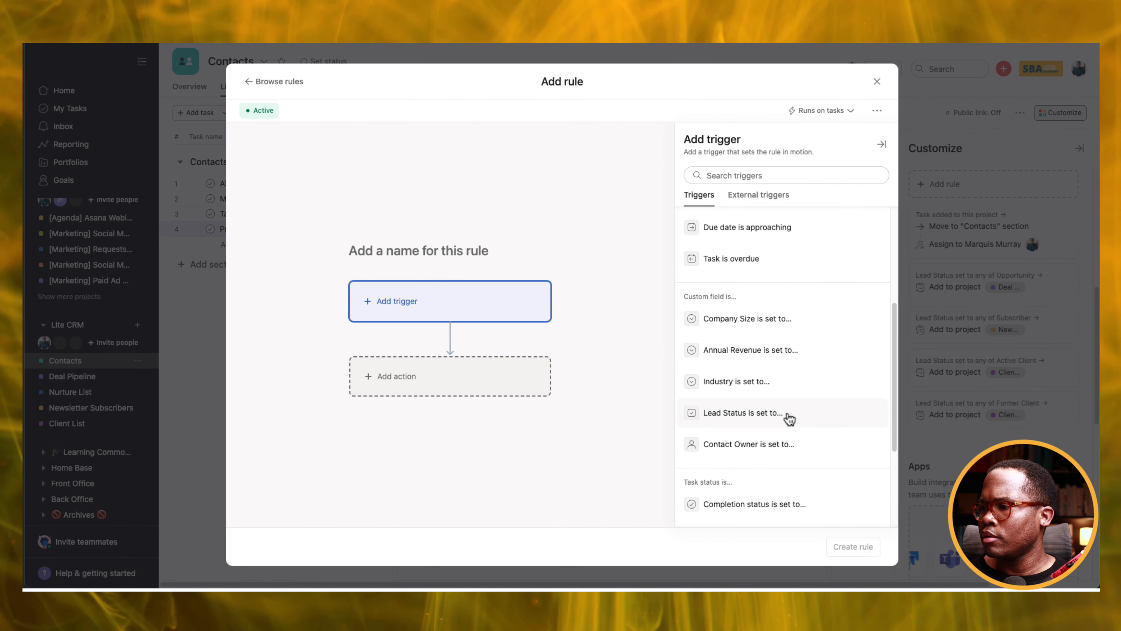
left_click(797, 417)
left_click(744, 269)
scroll(737, 325, "down", 3)
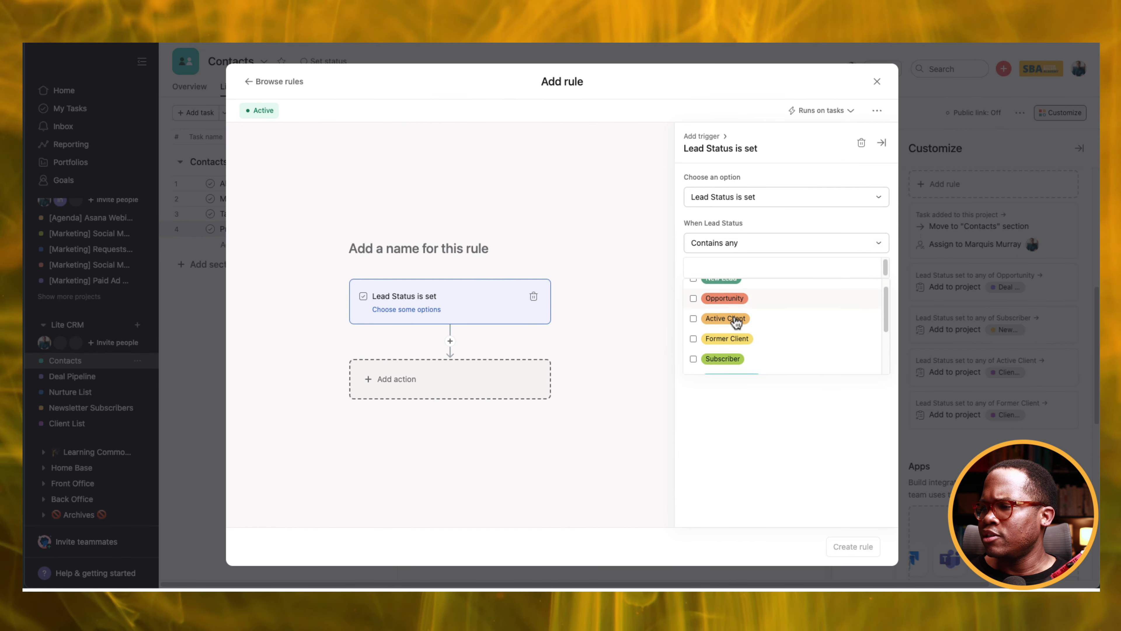
left_click(694, 340)
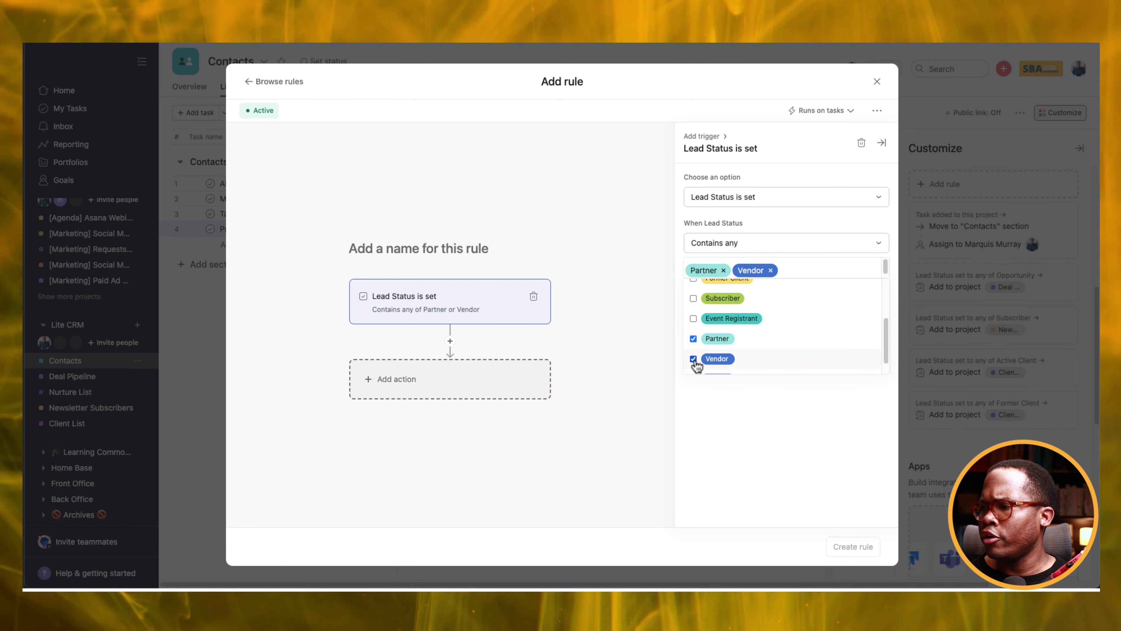
left_click(493, 393)
Make the rule add matching tasks to Client List's Vendor/Partner section, and create it.
left_click(453, 383)
left_click(760, 274)
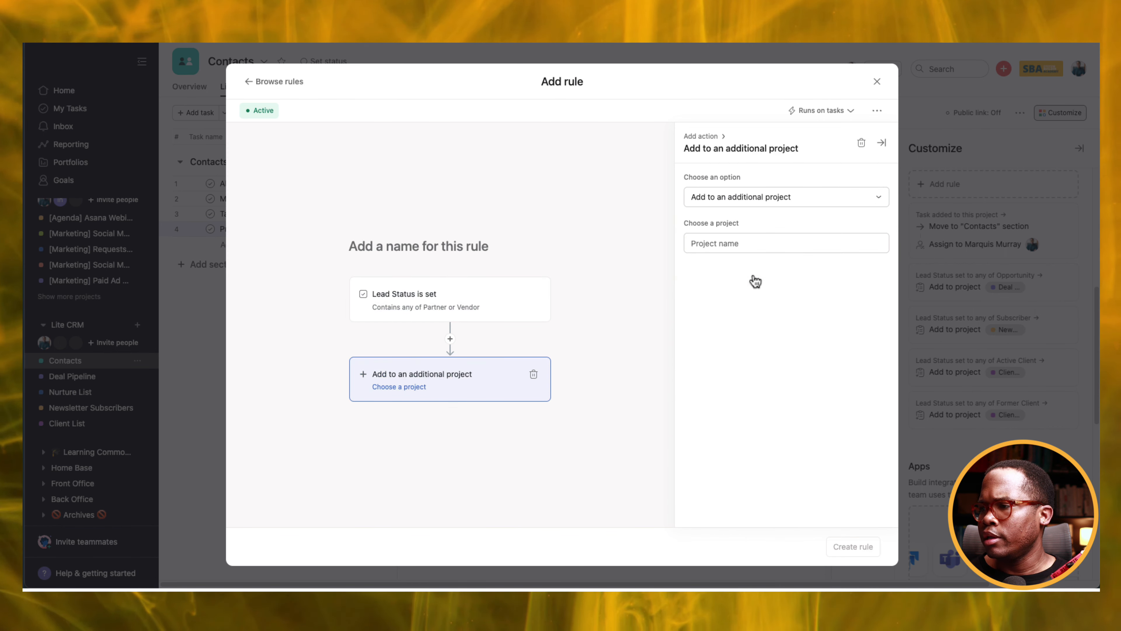
left_click(719, 241)
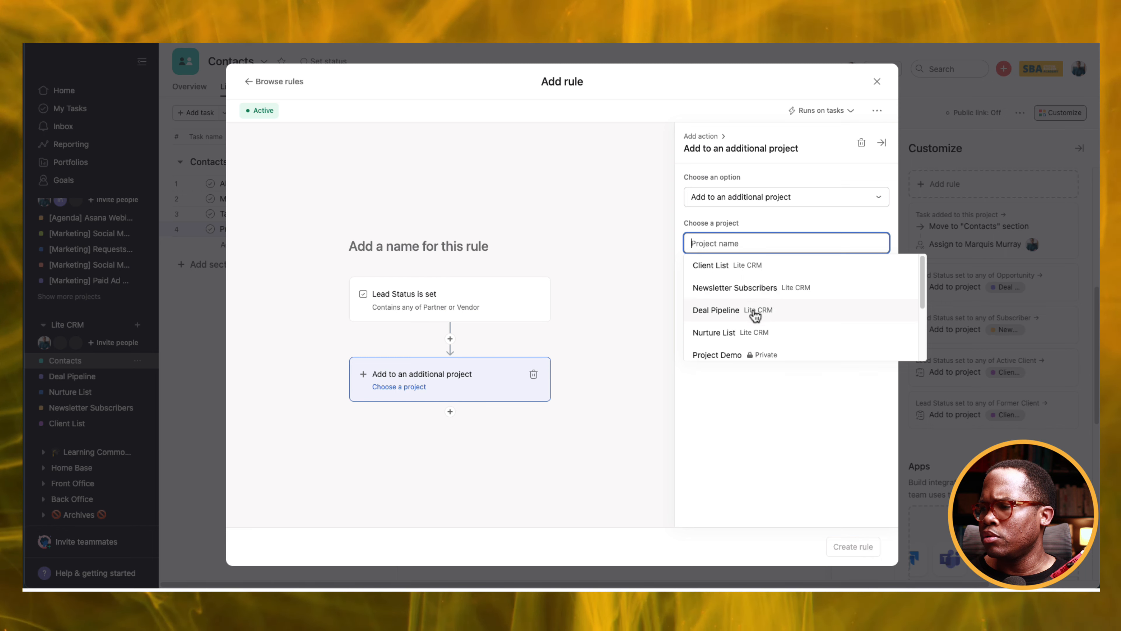
left_click(733, 266)
left_click(741, 285)
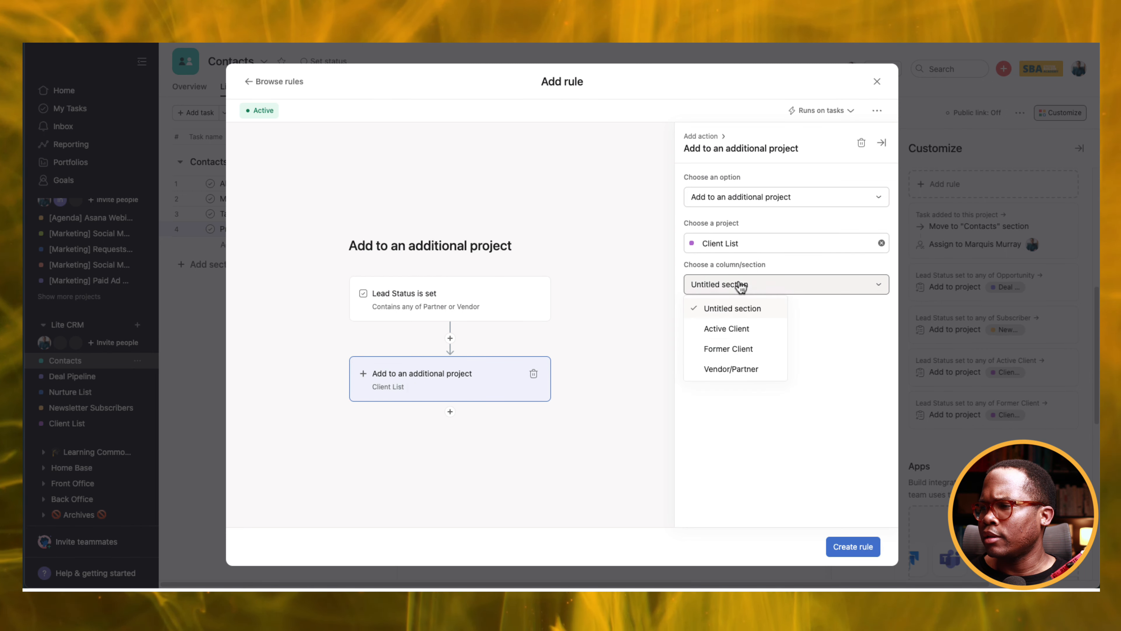
left_click(742, 367)
left_click(850, 547)
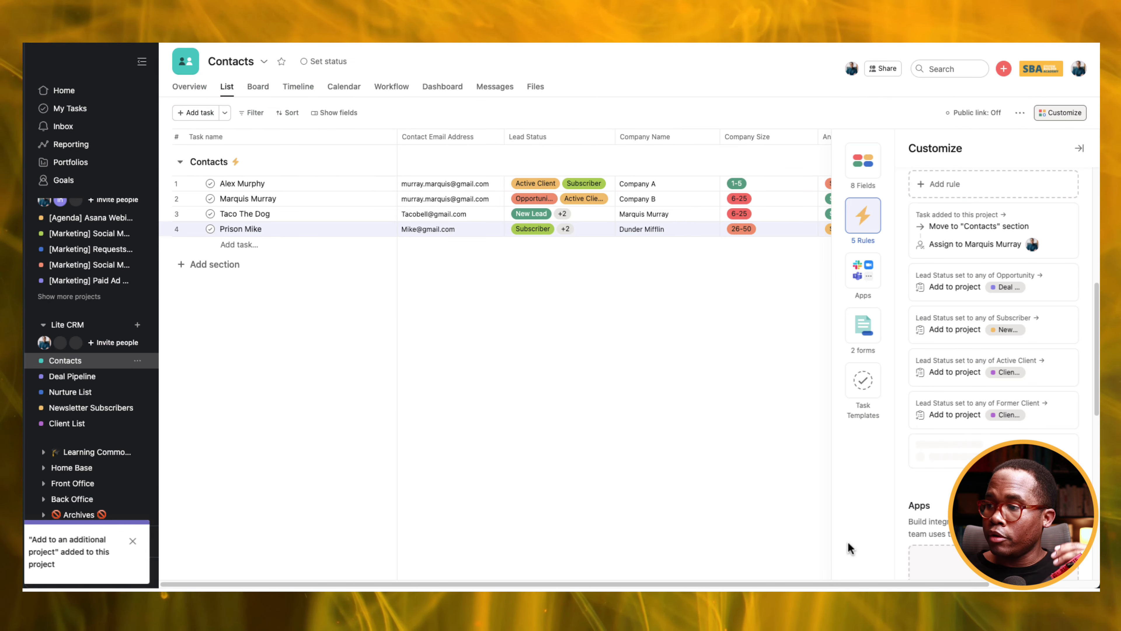
left_click(577, 231)
Remove and re-add Partner and Vendor on the fourth contact so the rule fires.
scroll(536, 309, "down", 2)
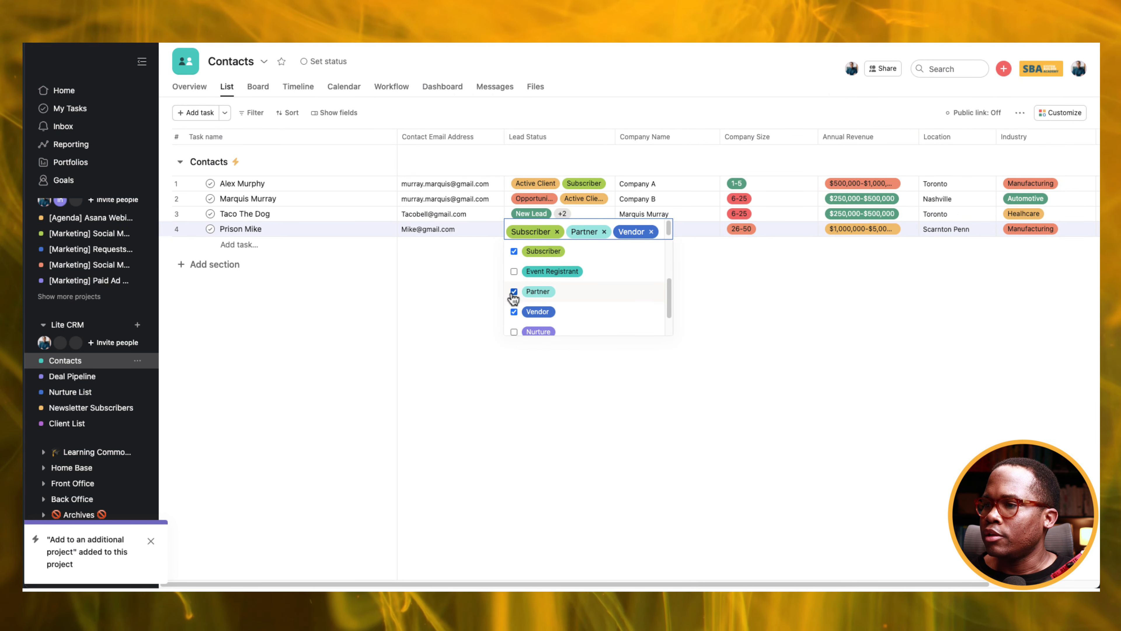
left_click(514, 292)
left_click(514, 311)
left_click(514, 292)
left_click(514, 312)
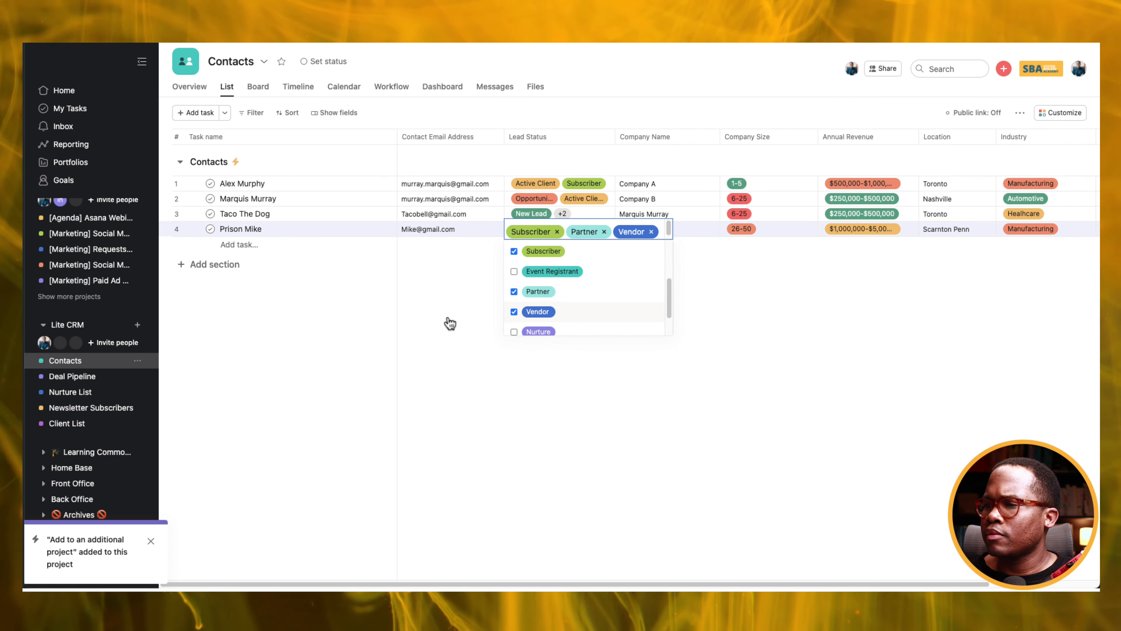
left_click(498, 316)
Remove and re-add Active Client on the second and first contacts.
left_click(548, 204)
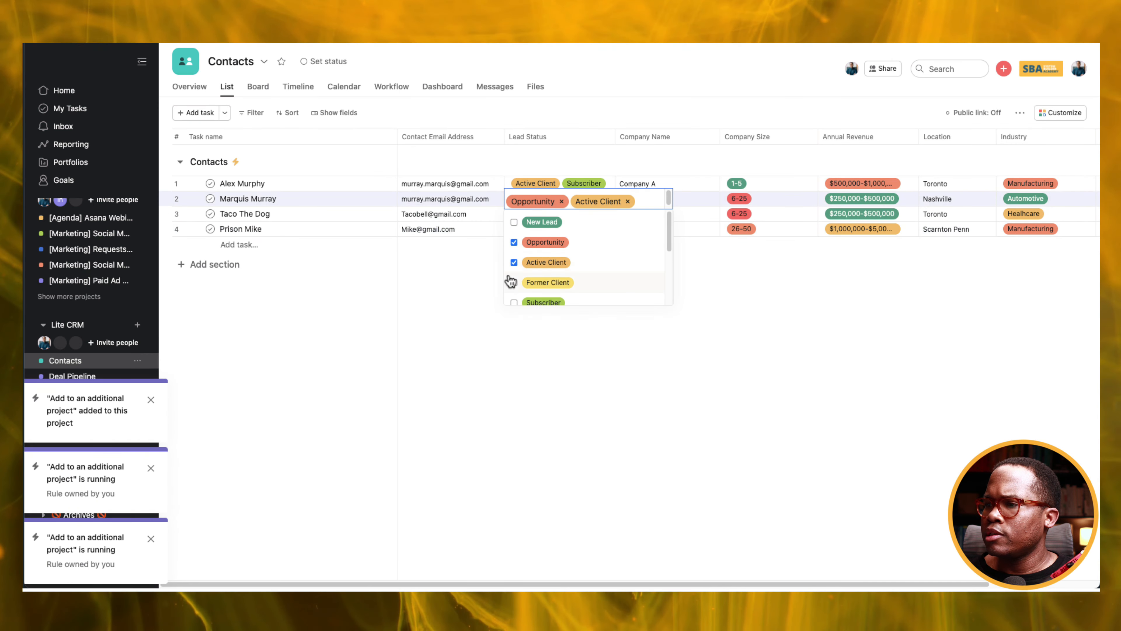
left_click(514, 262)
left_click(514, 262)
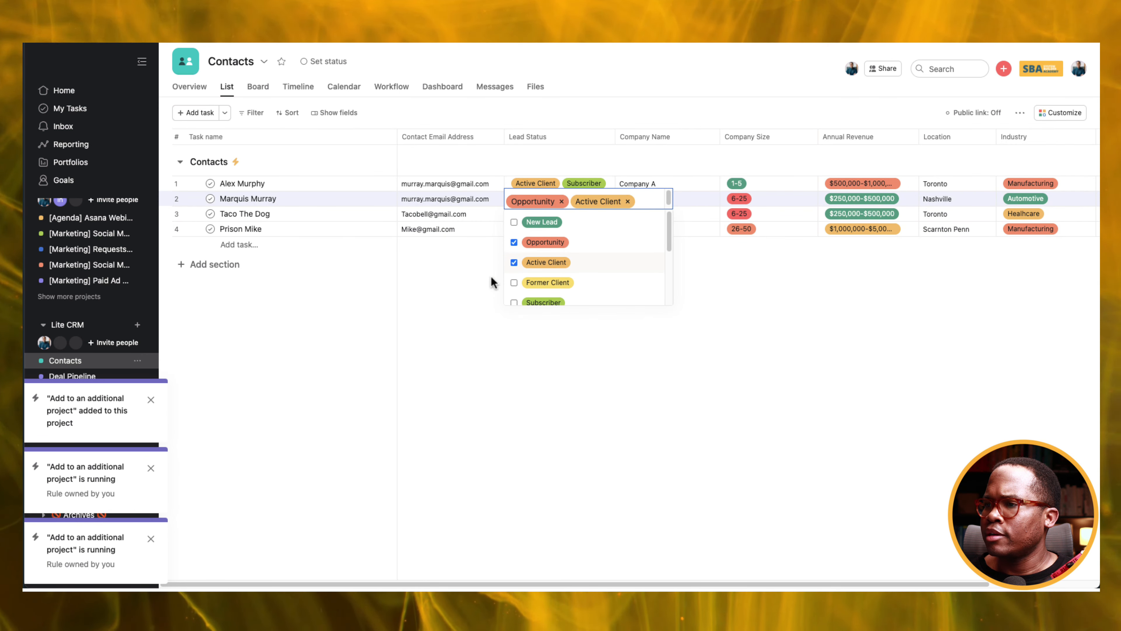
left_click(492, 277)
left_click(536, 183)
left_click(514, 248)
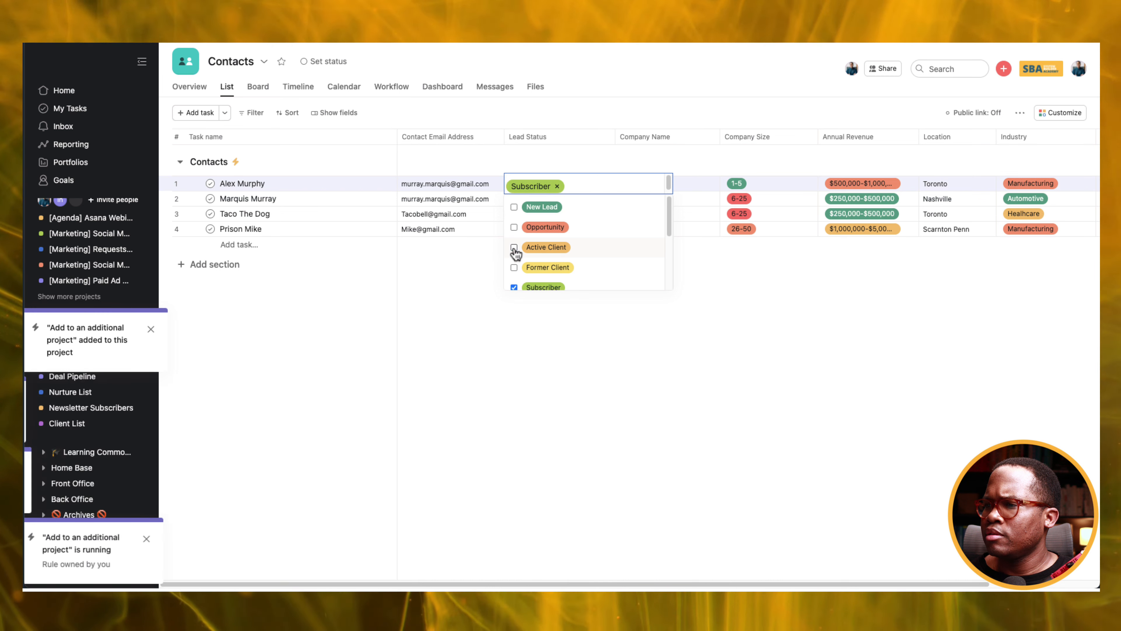
left_click(514, 247)
left_click(471, 275)
Add Former Client to the third contact's Lead Status and go to Client List.
left_click(556, 215)
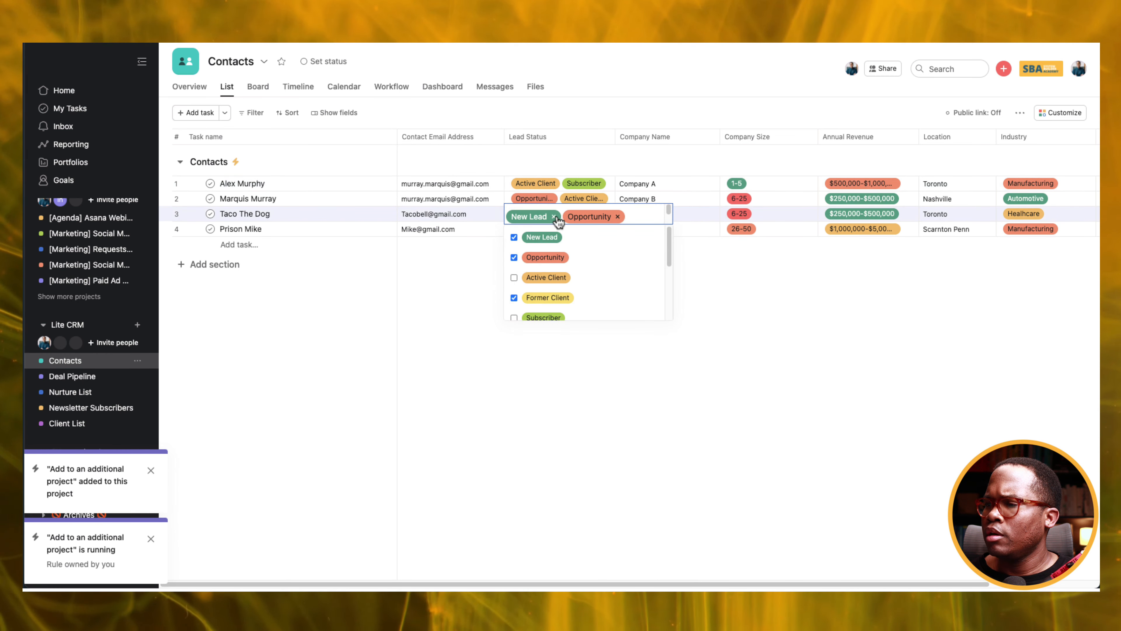
left_click(515, 298)
left_click(466, 378)
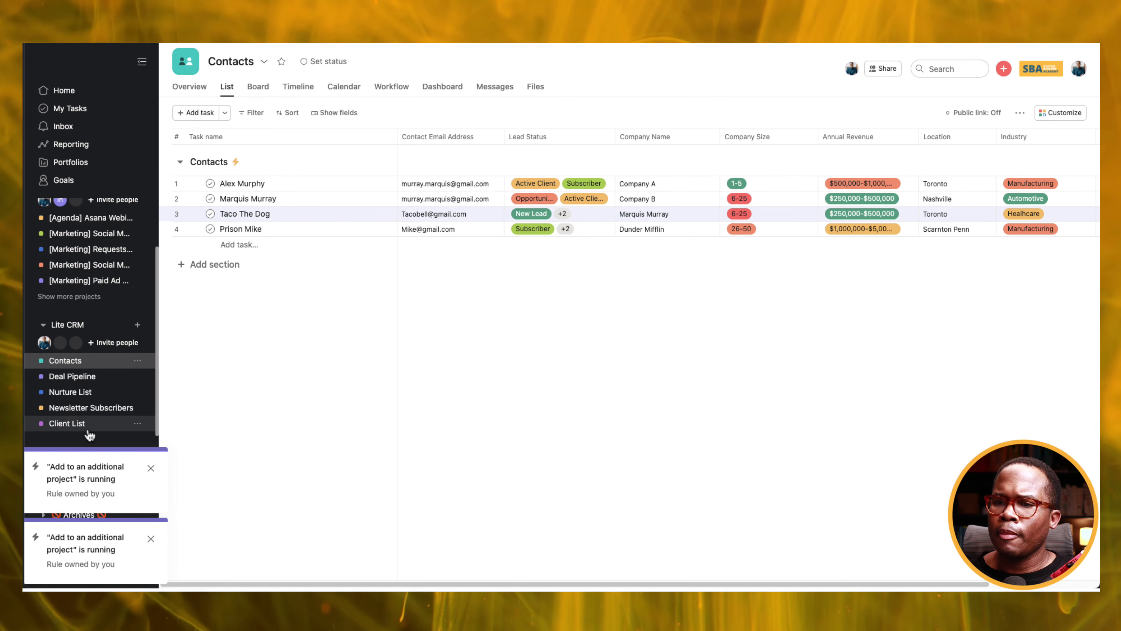
left_click(67, 424)
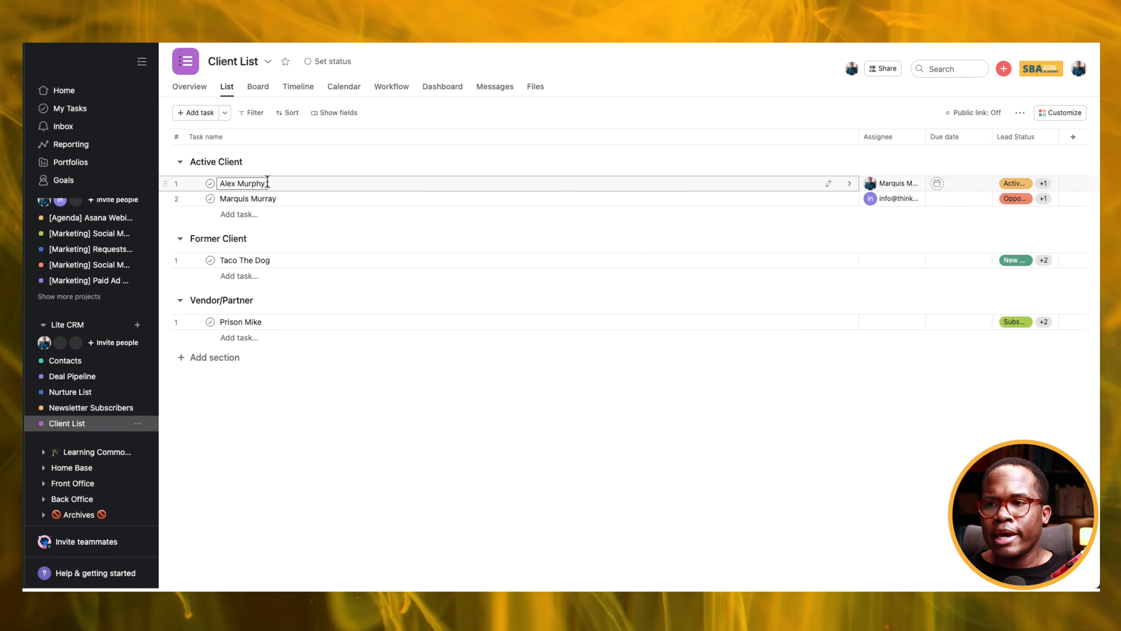
Turn on Created by, Created on and Last modified on fields, and drag Task name narrower.
left_click(343, 115)
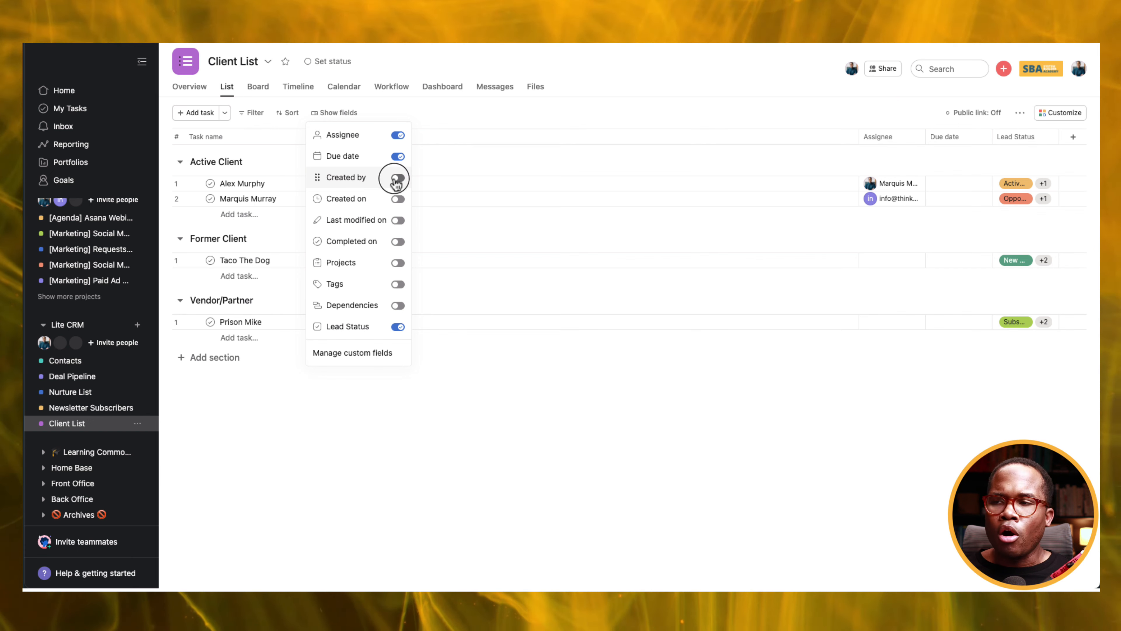
left_click(397, 179)
left_click(398, 199)
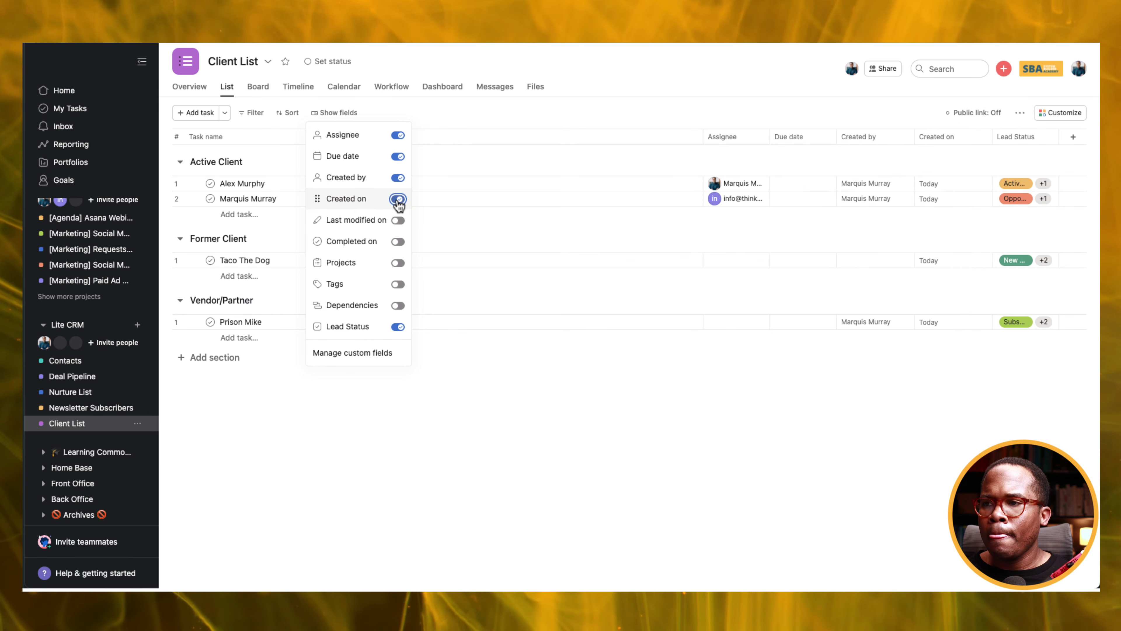
left_click(397, 221)
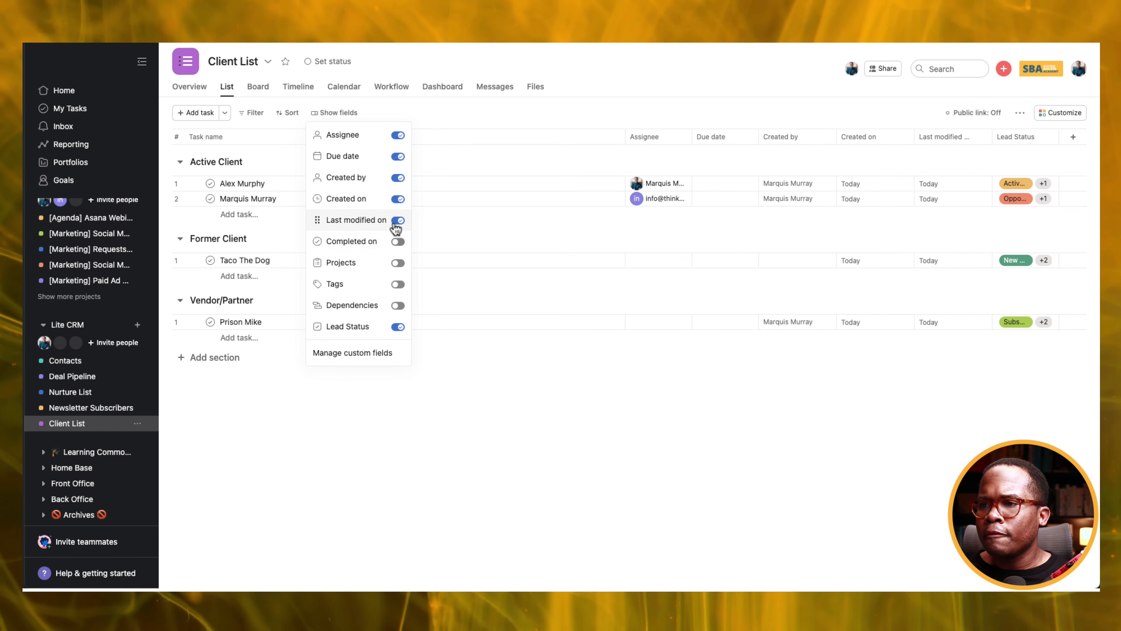
left_click(539, 374)
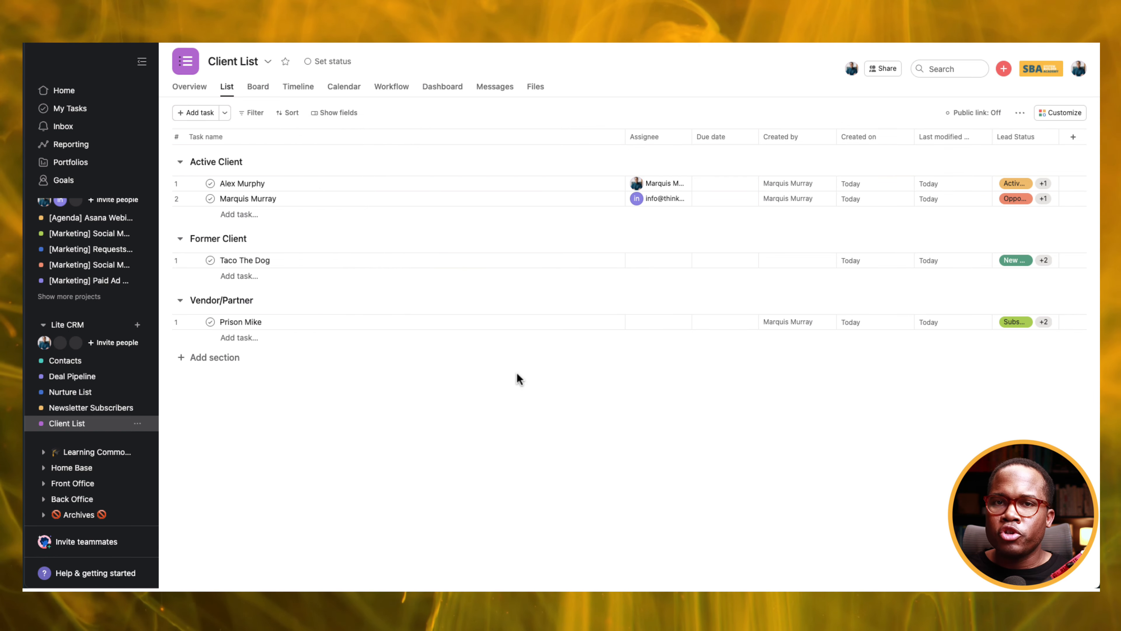
left_click_drag(626, 141, 458, 148)
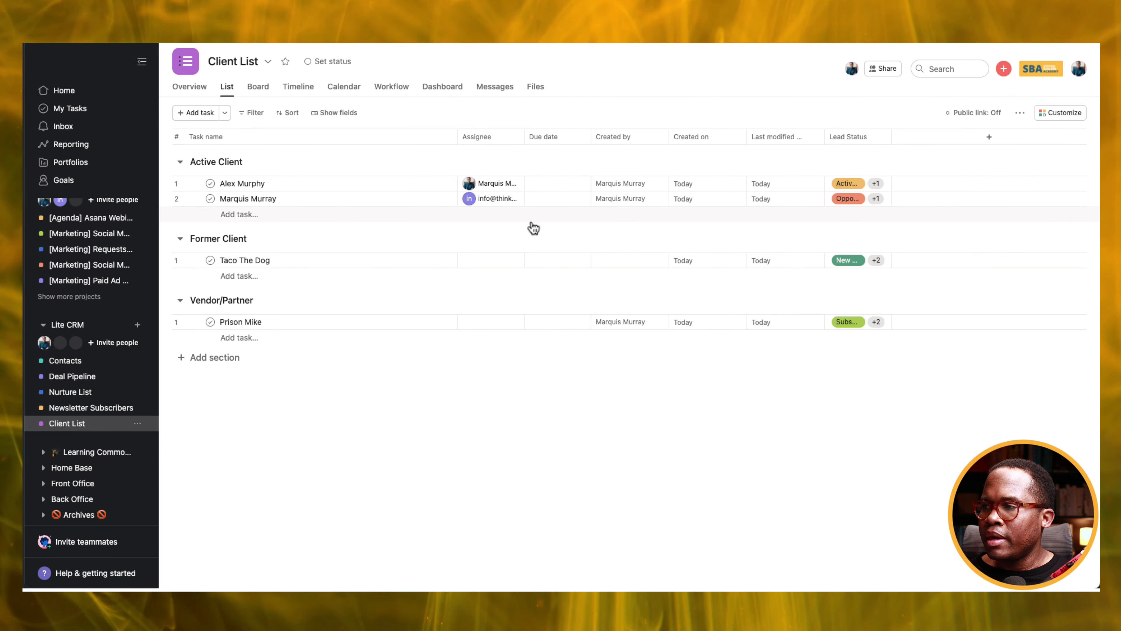